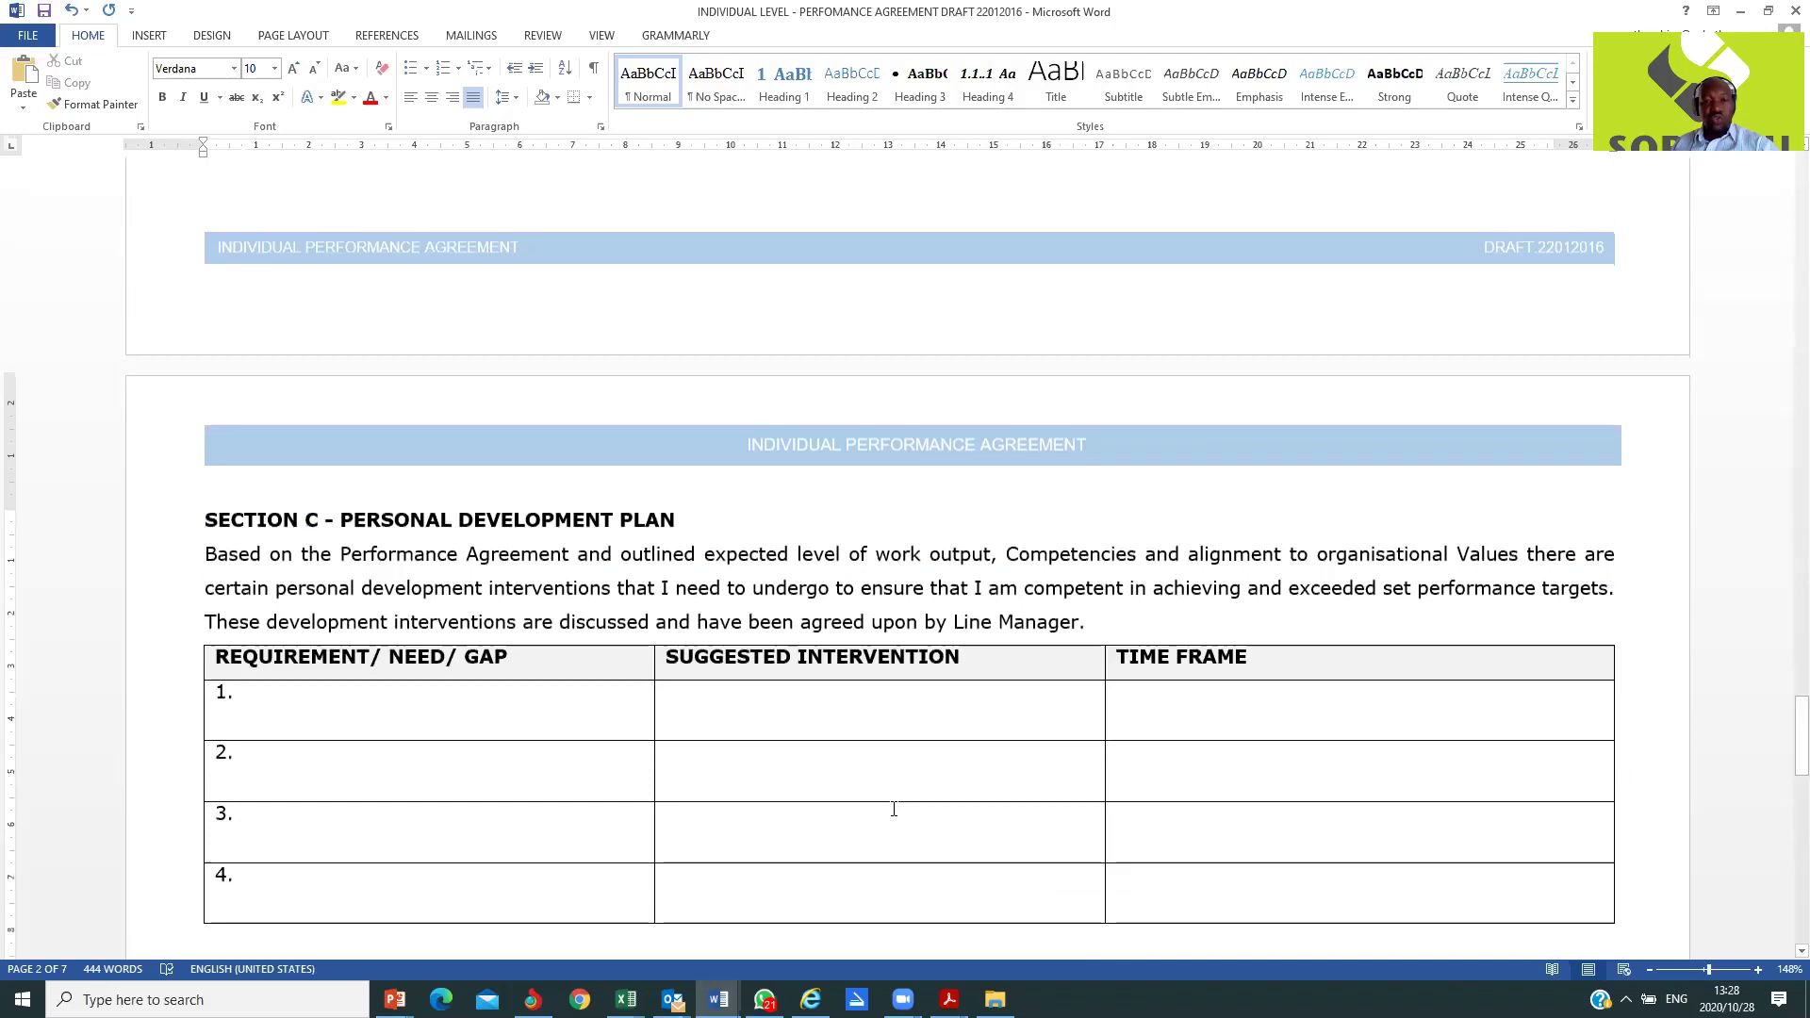
Step: Review the performance agreement from the Section C development plan and sign-off block back to the employee details table on the first page
scroll(894, 809, down, 6)
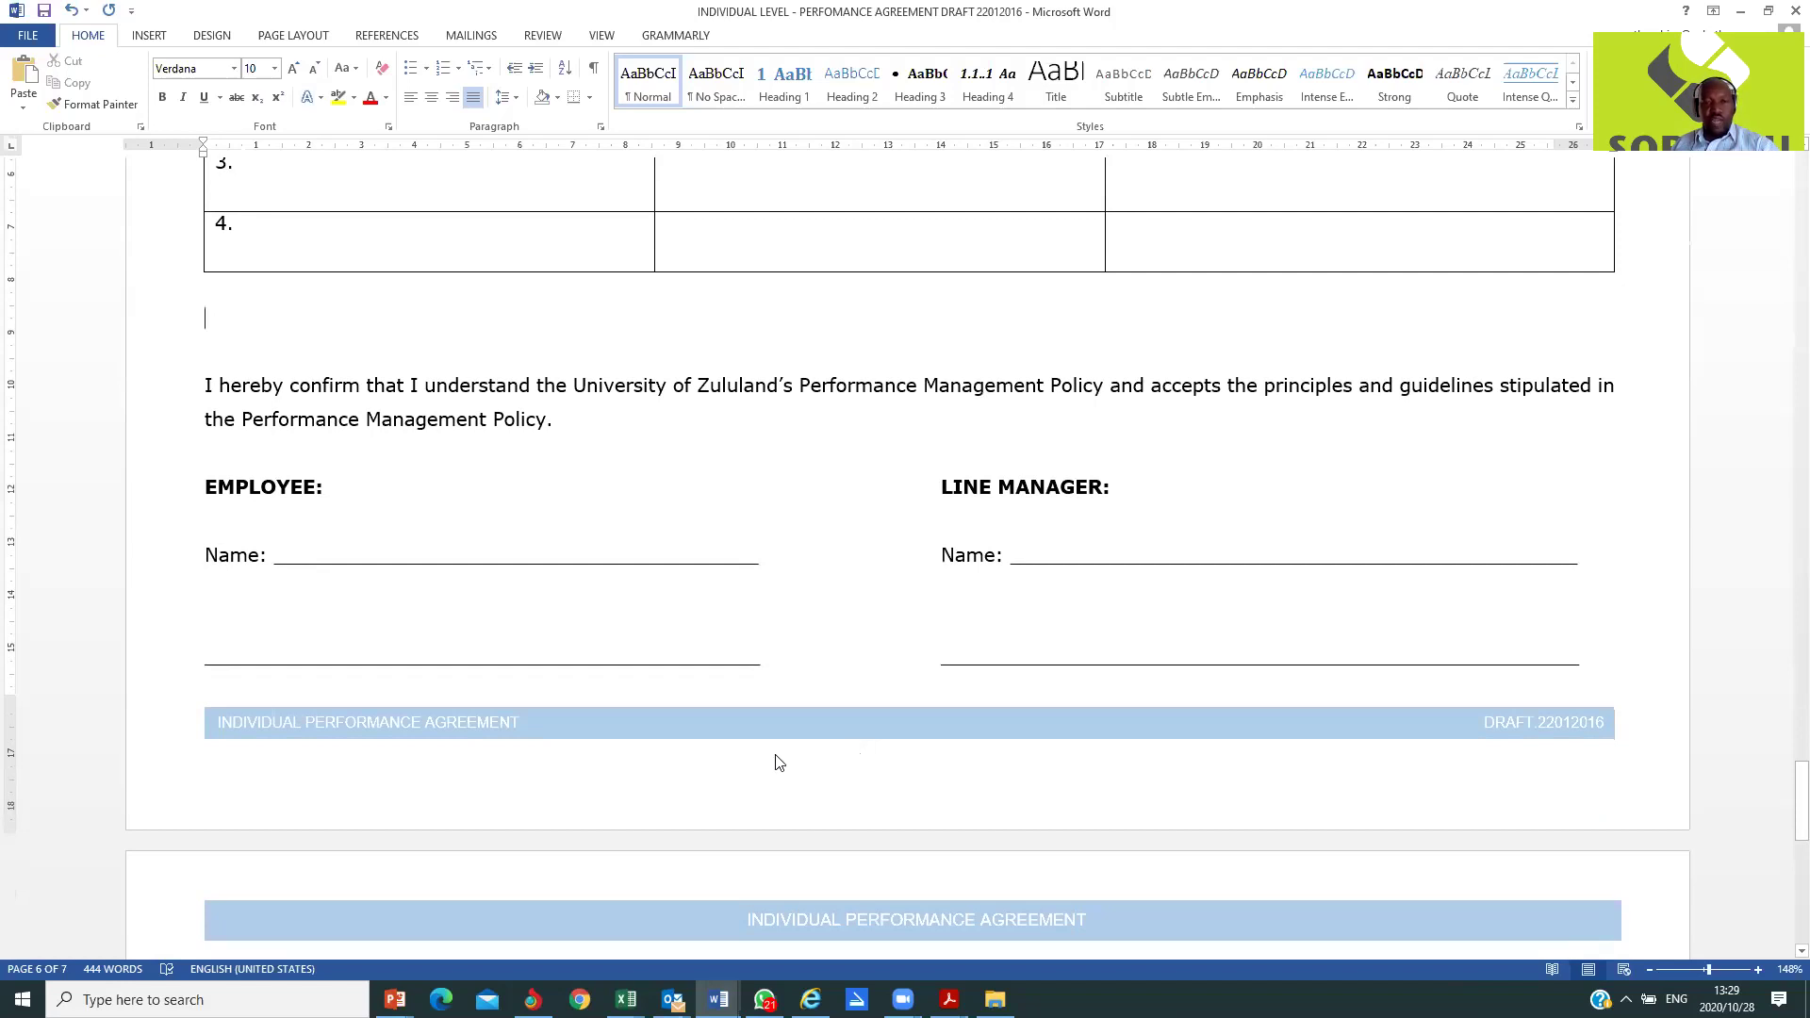
drag(283, 482, 210, 475)
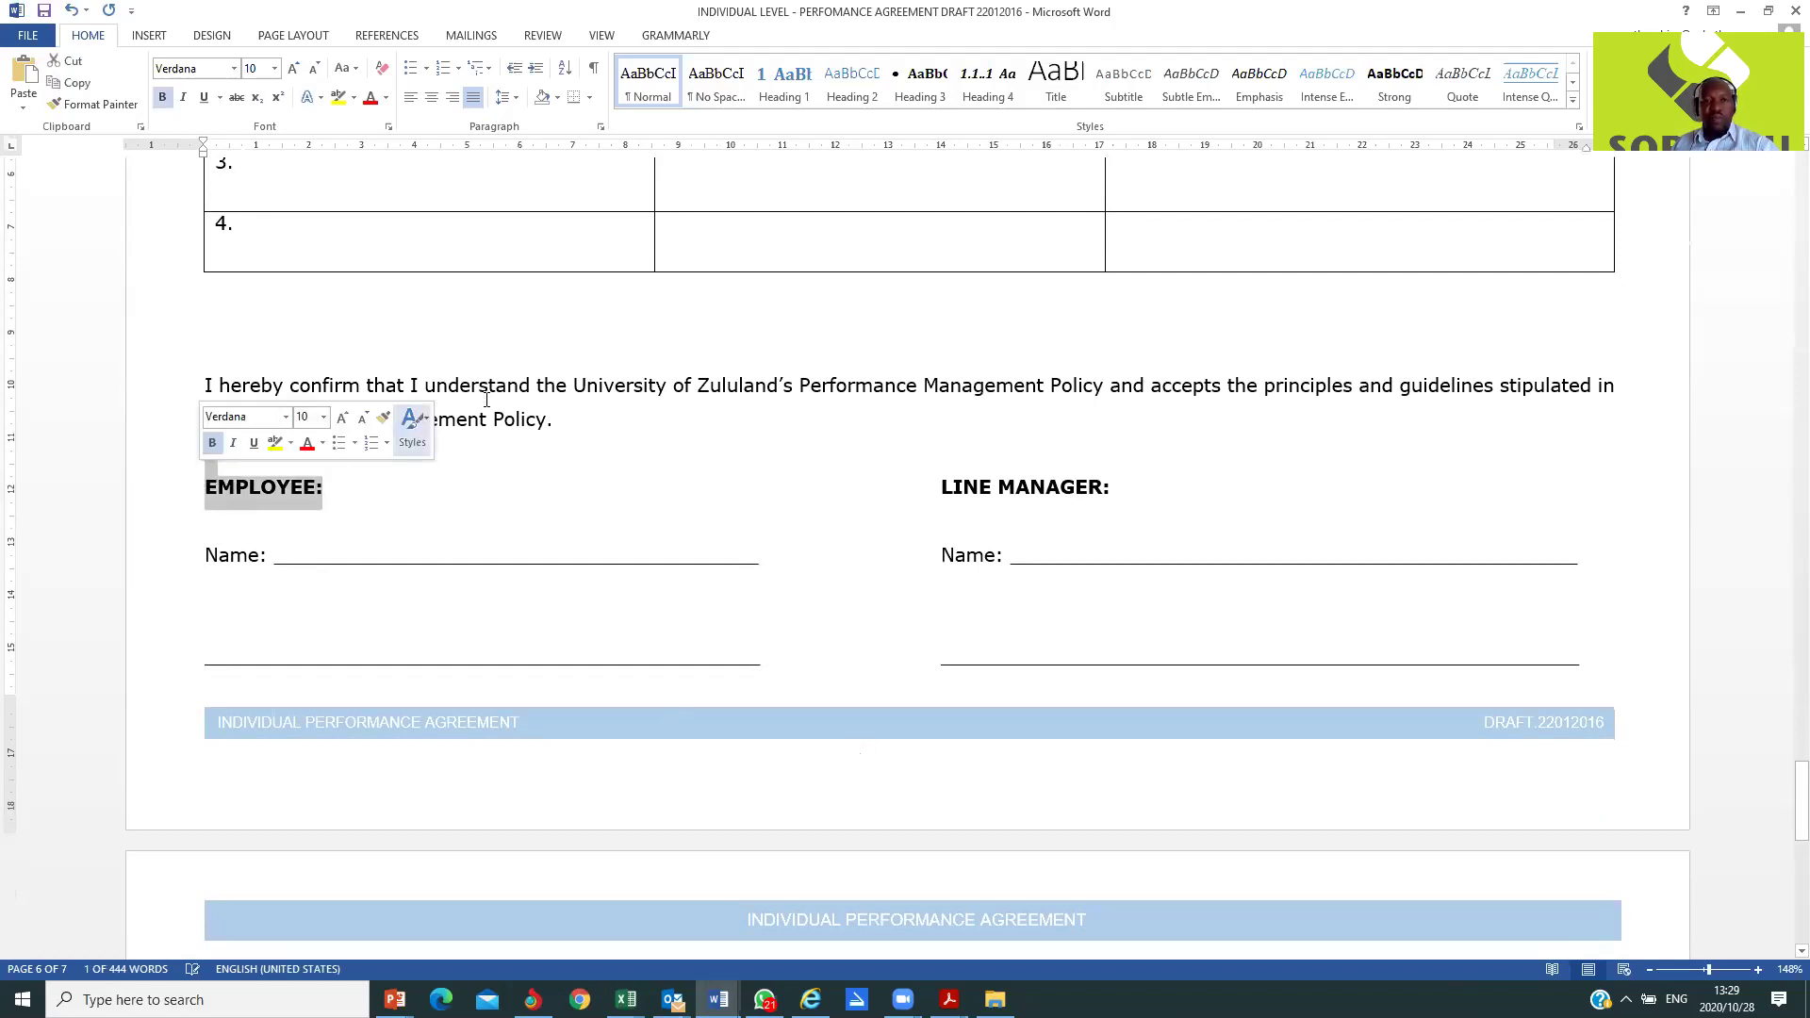
click(538, 387)
scroll(832, 611, down, 6)
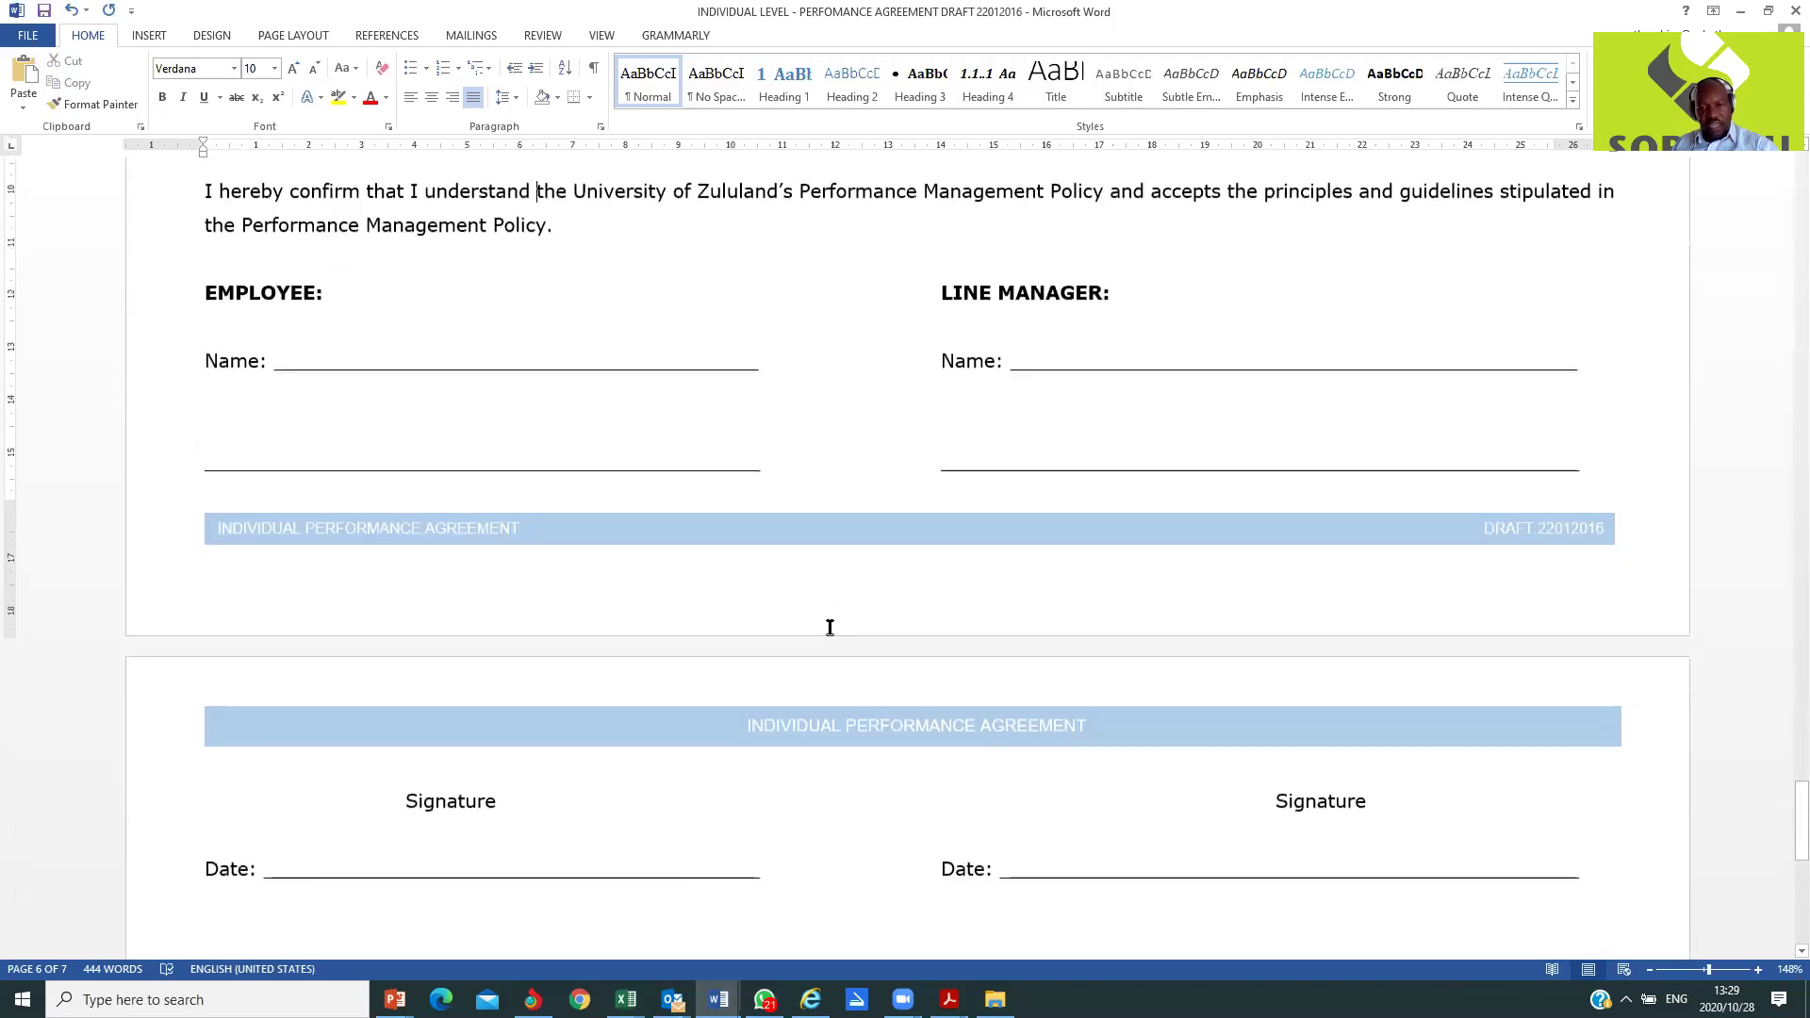
scroll(828, 642, up, 8)
scroll(824, 680, up, 3)
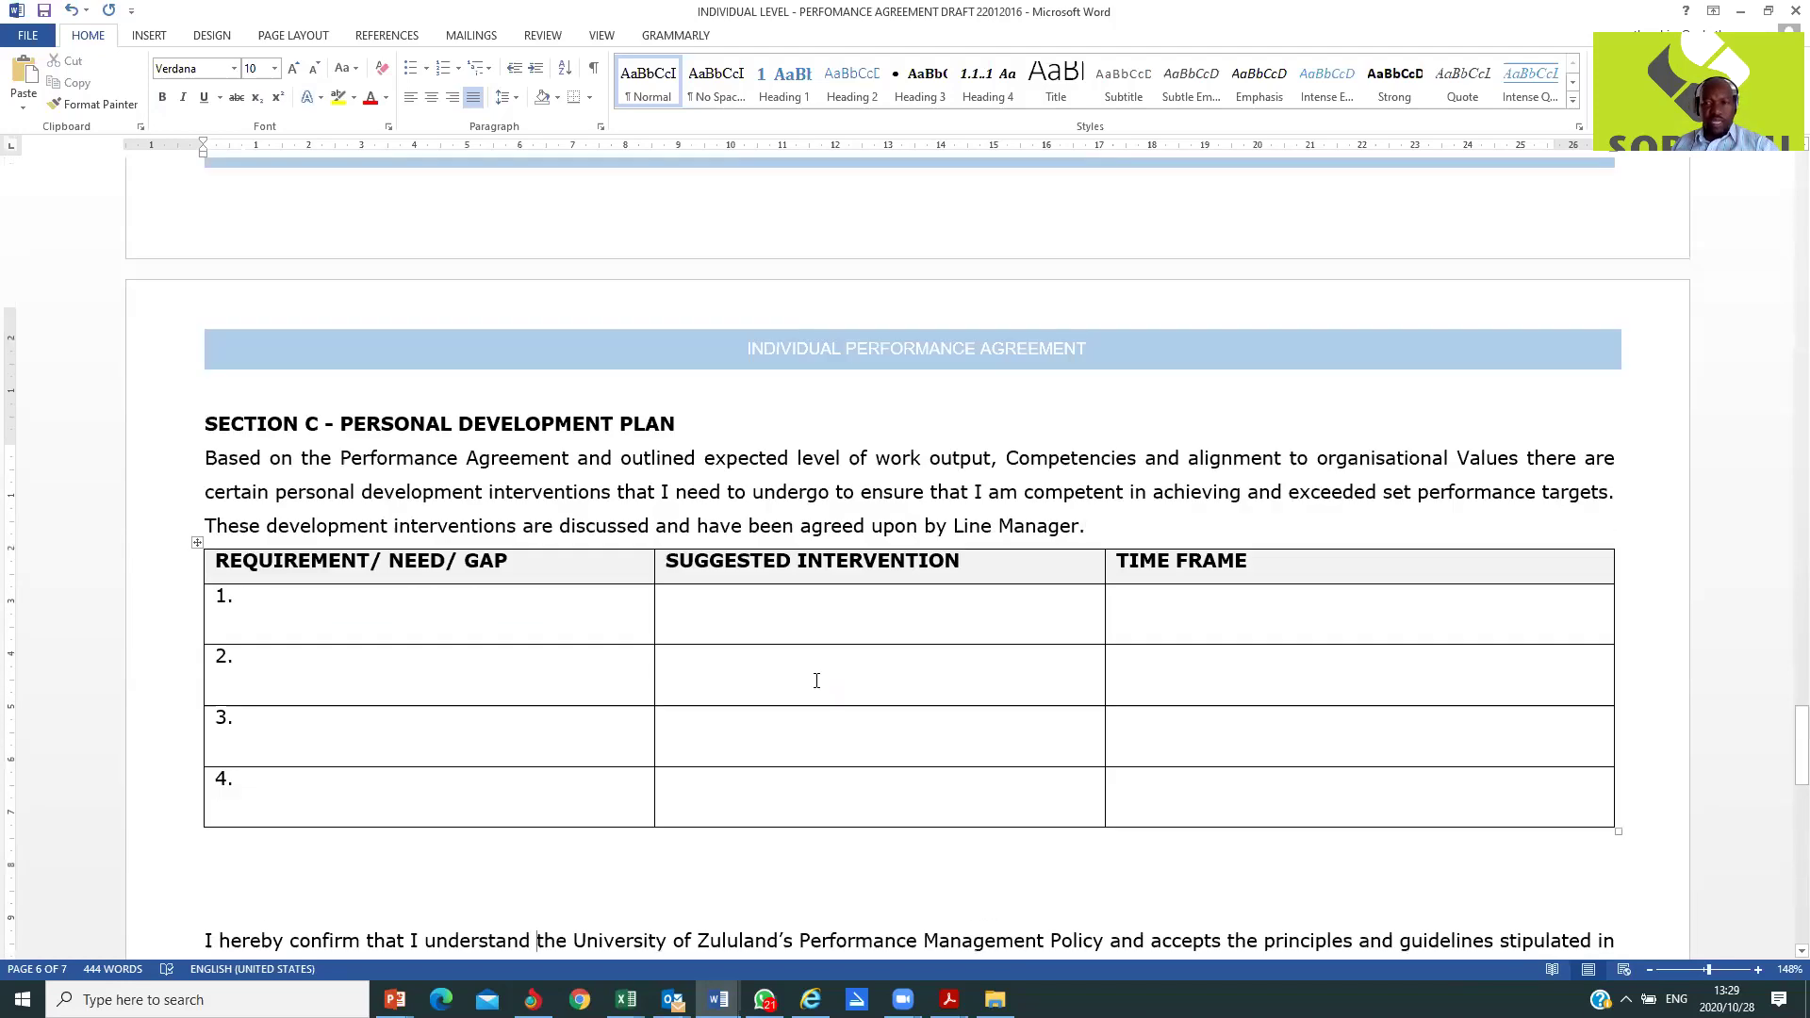
scroll(811, 679, up, 8)
scroll(808, 680, up, 15)
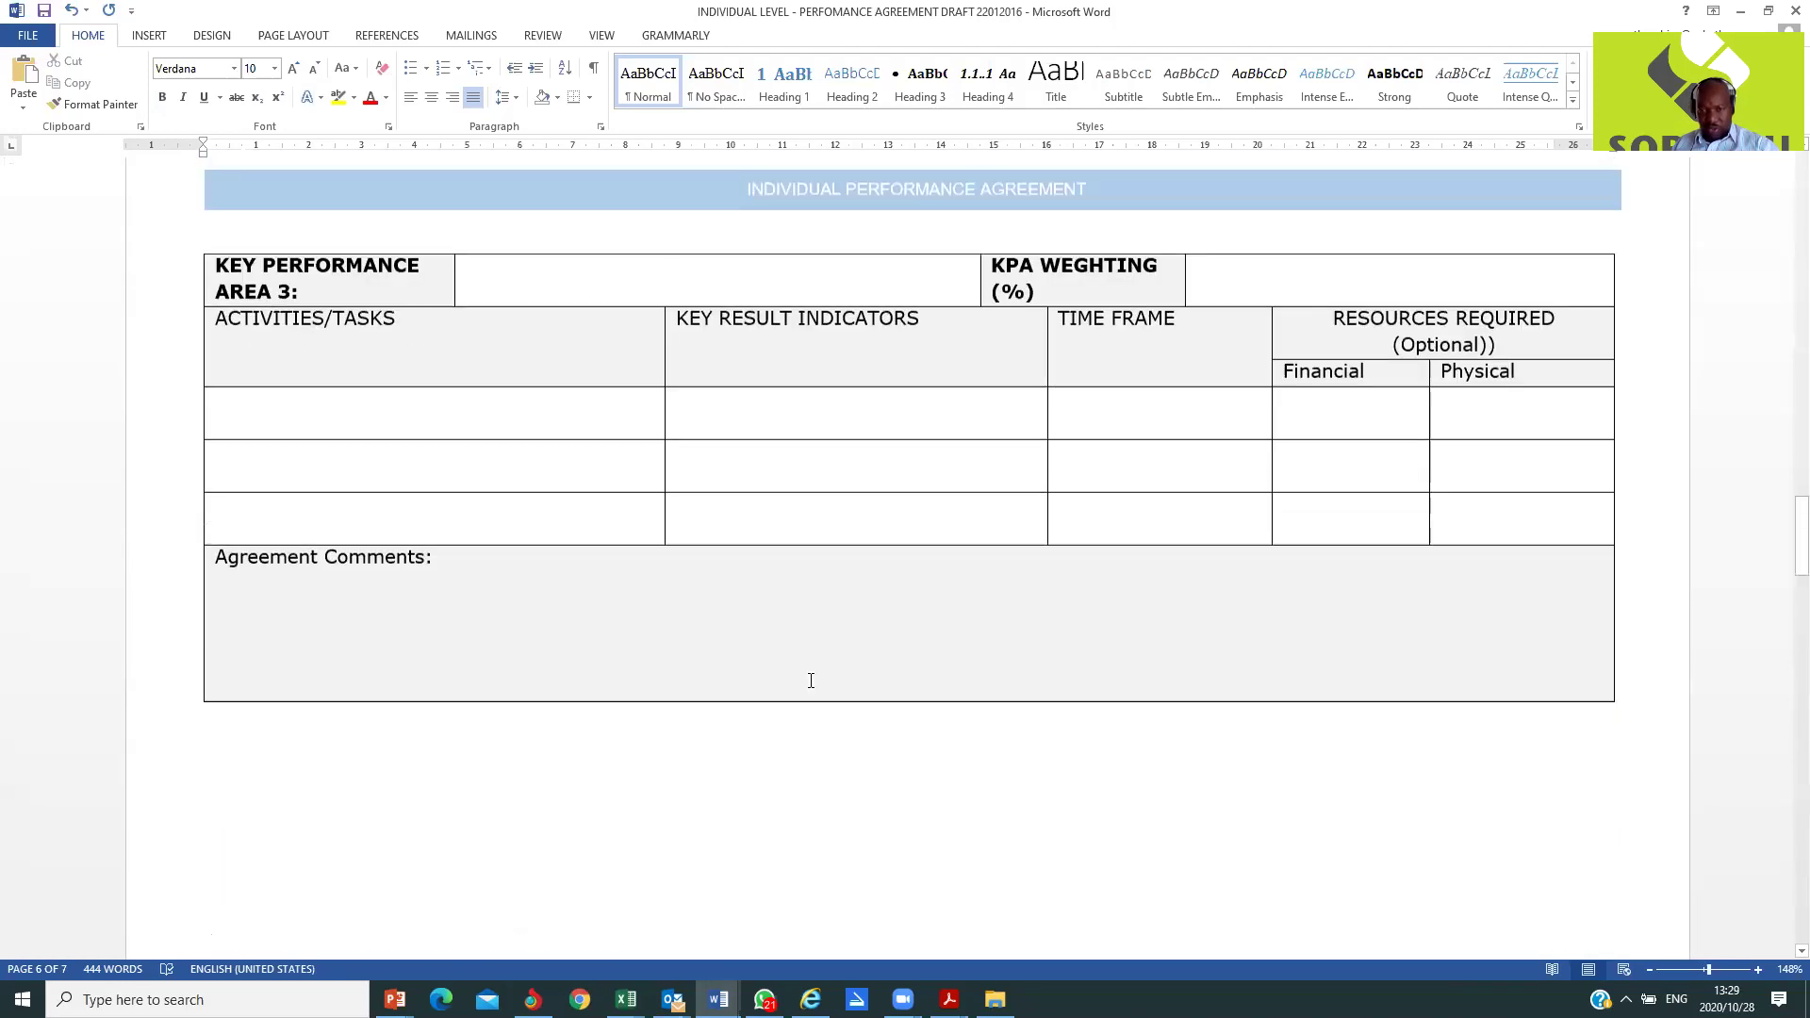
scroll(806, 680, up, 12)
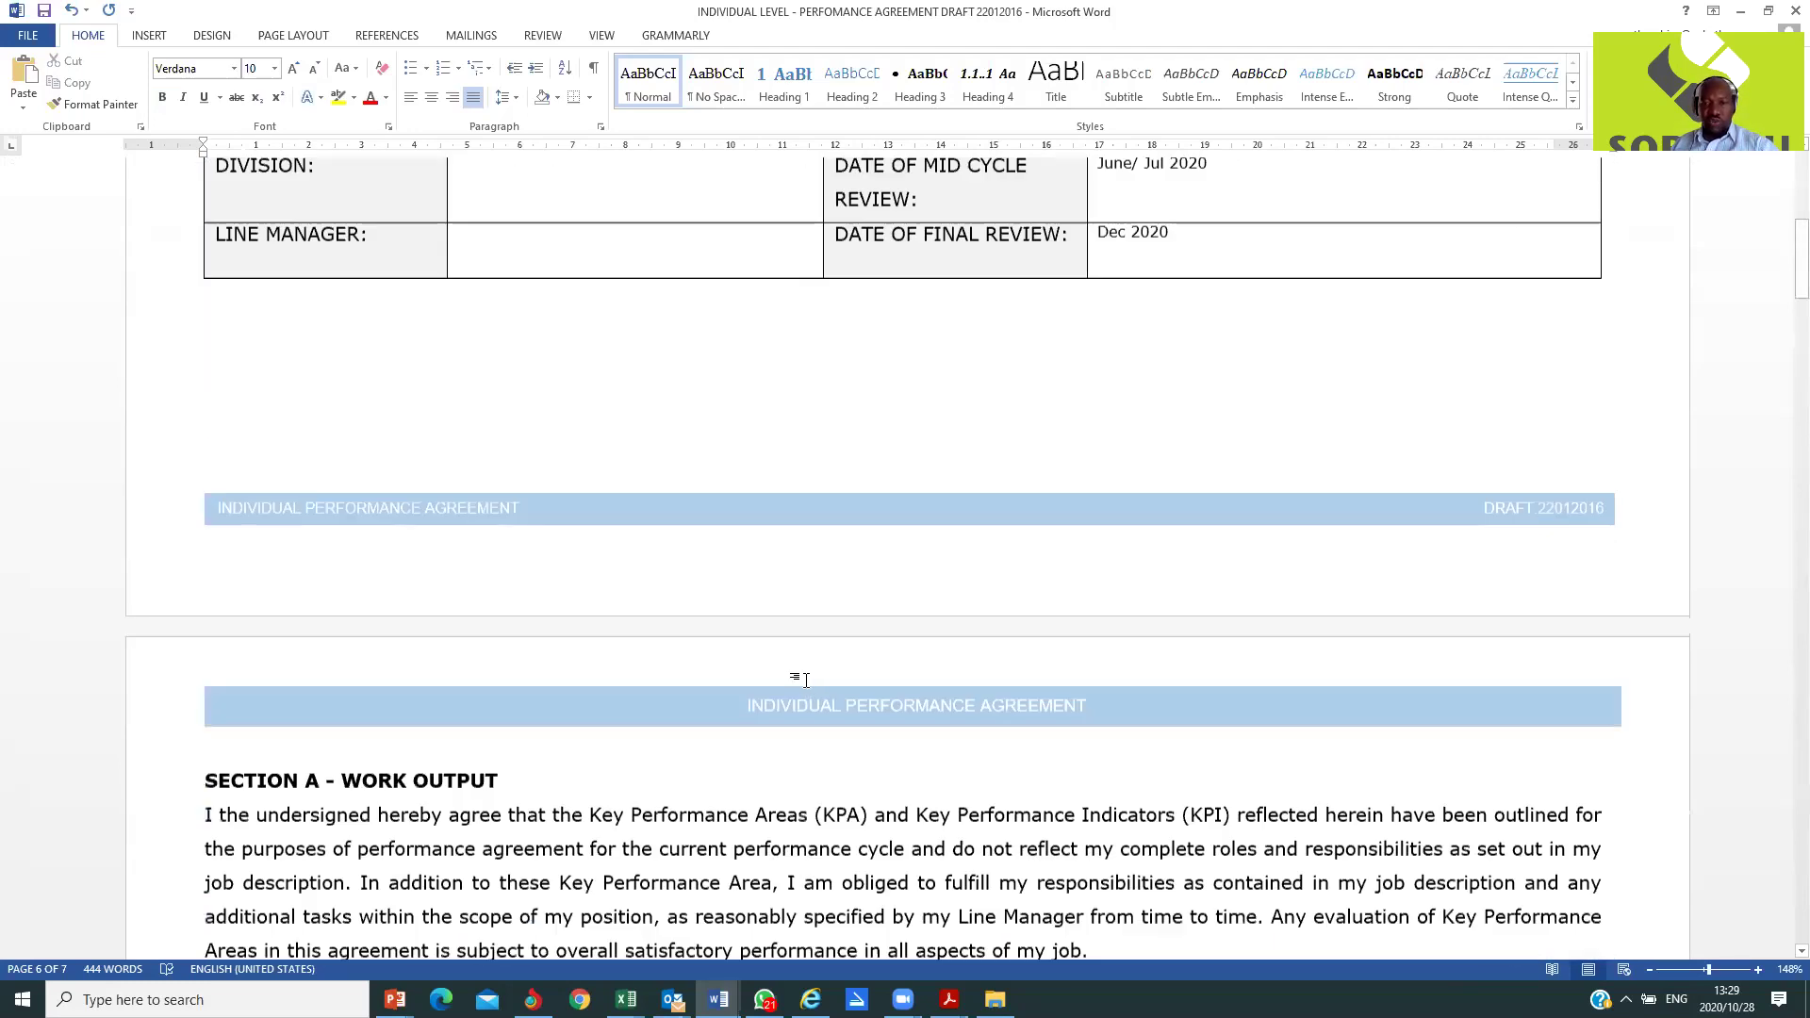
scroll(807, 680, up, 7)
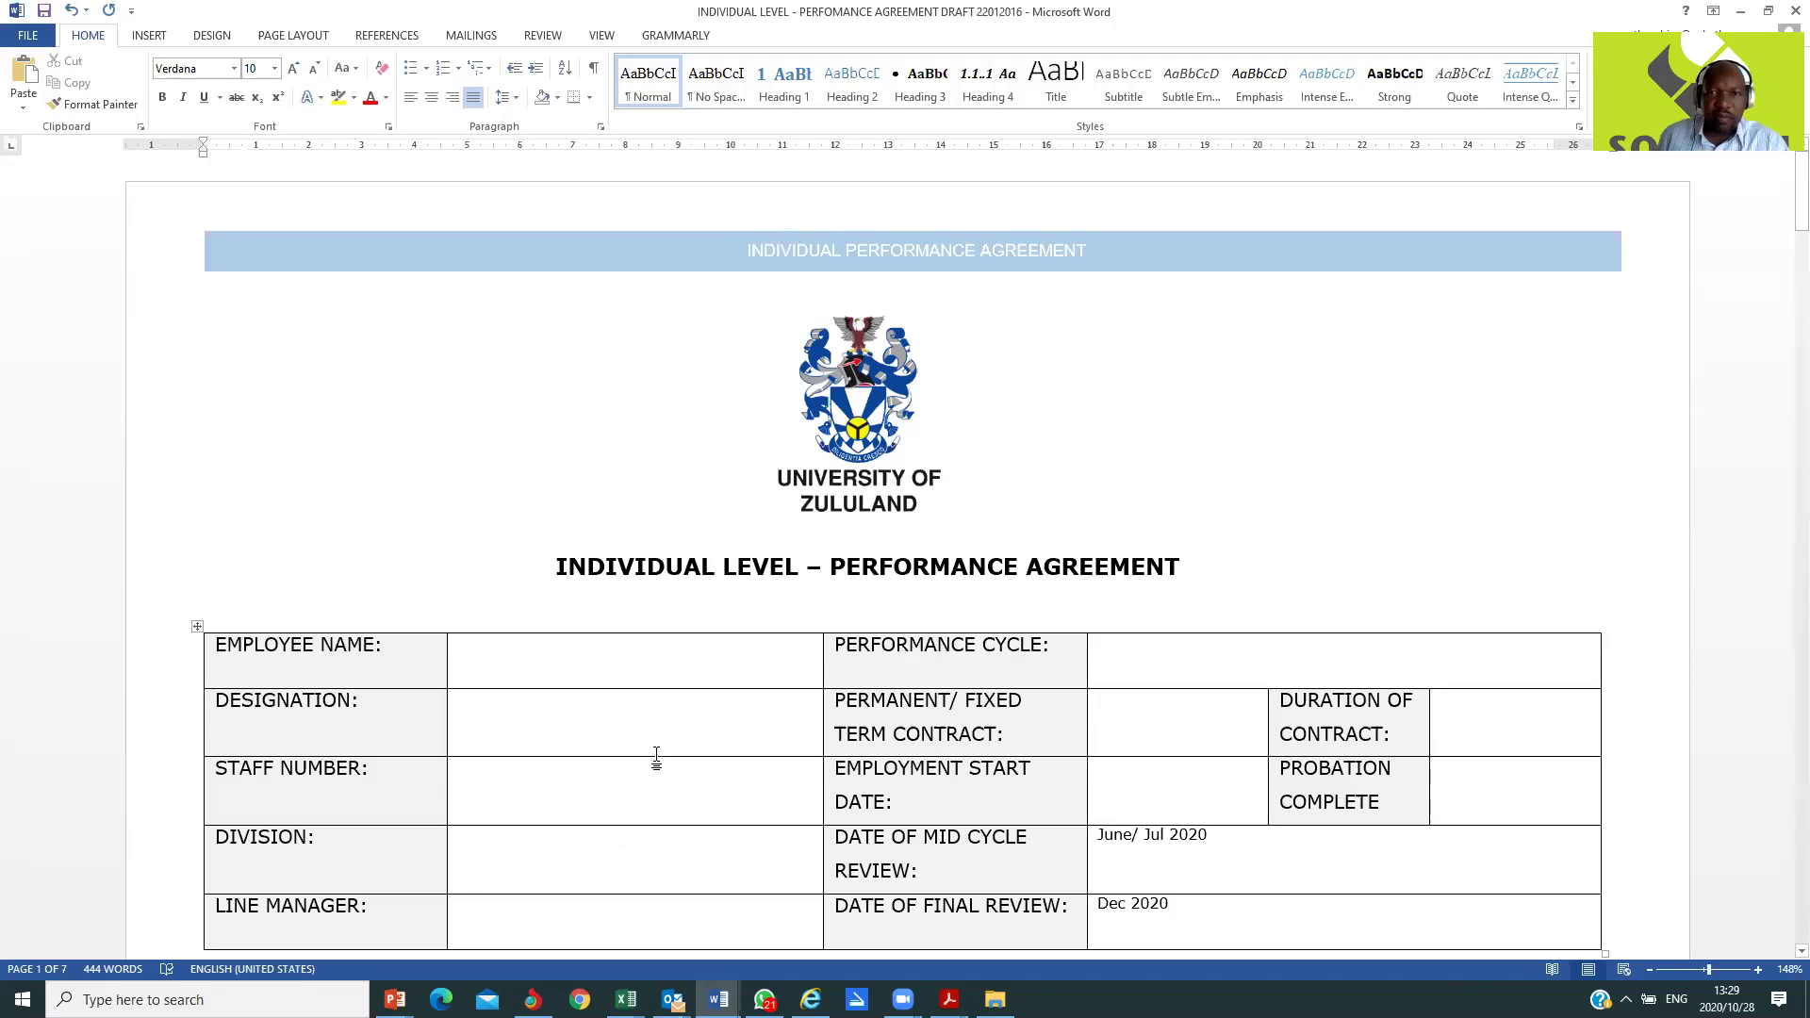
scroll(661, 754, down, 5)
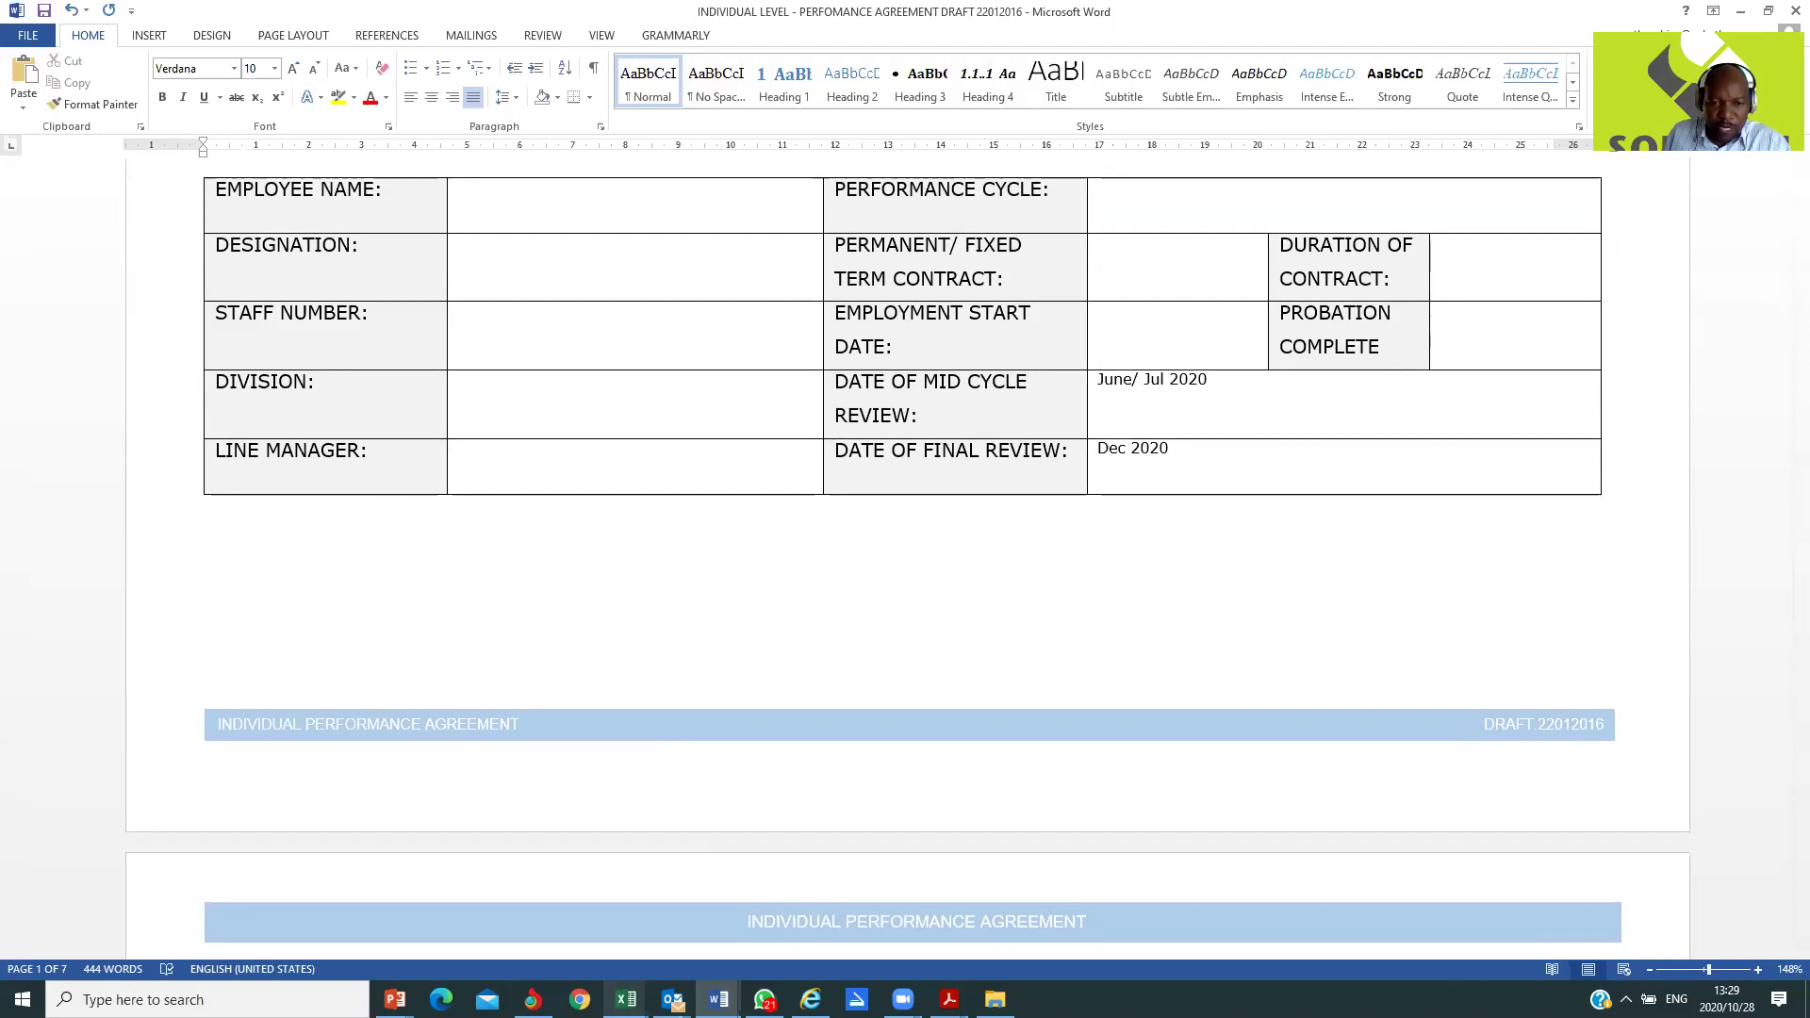
Step: Switch to the Performance Assessment Form Draft workbook in Excel and show the start of the work output assessment form at 89% zoom
mouse_move(626, 999)
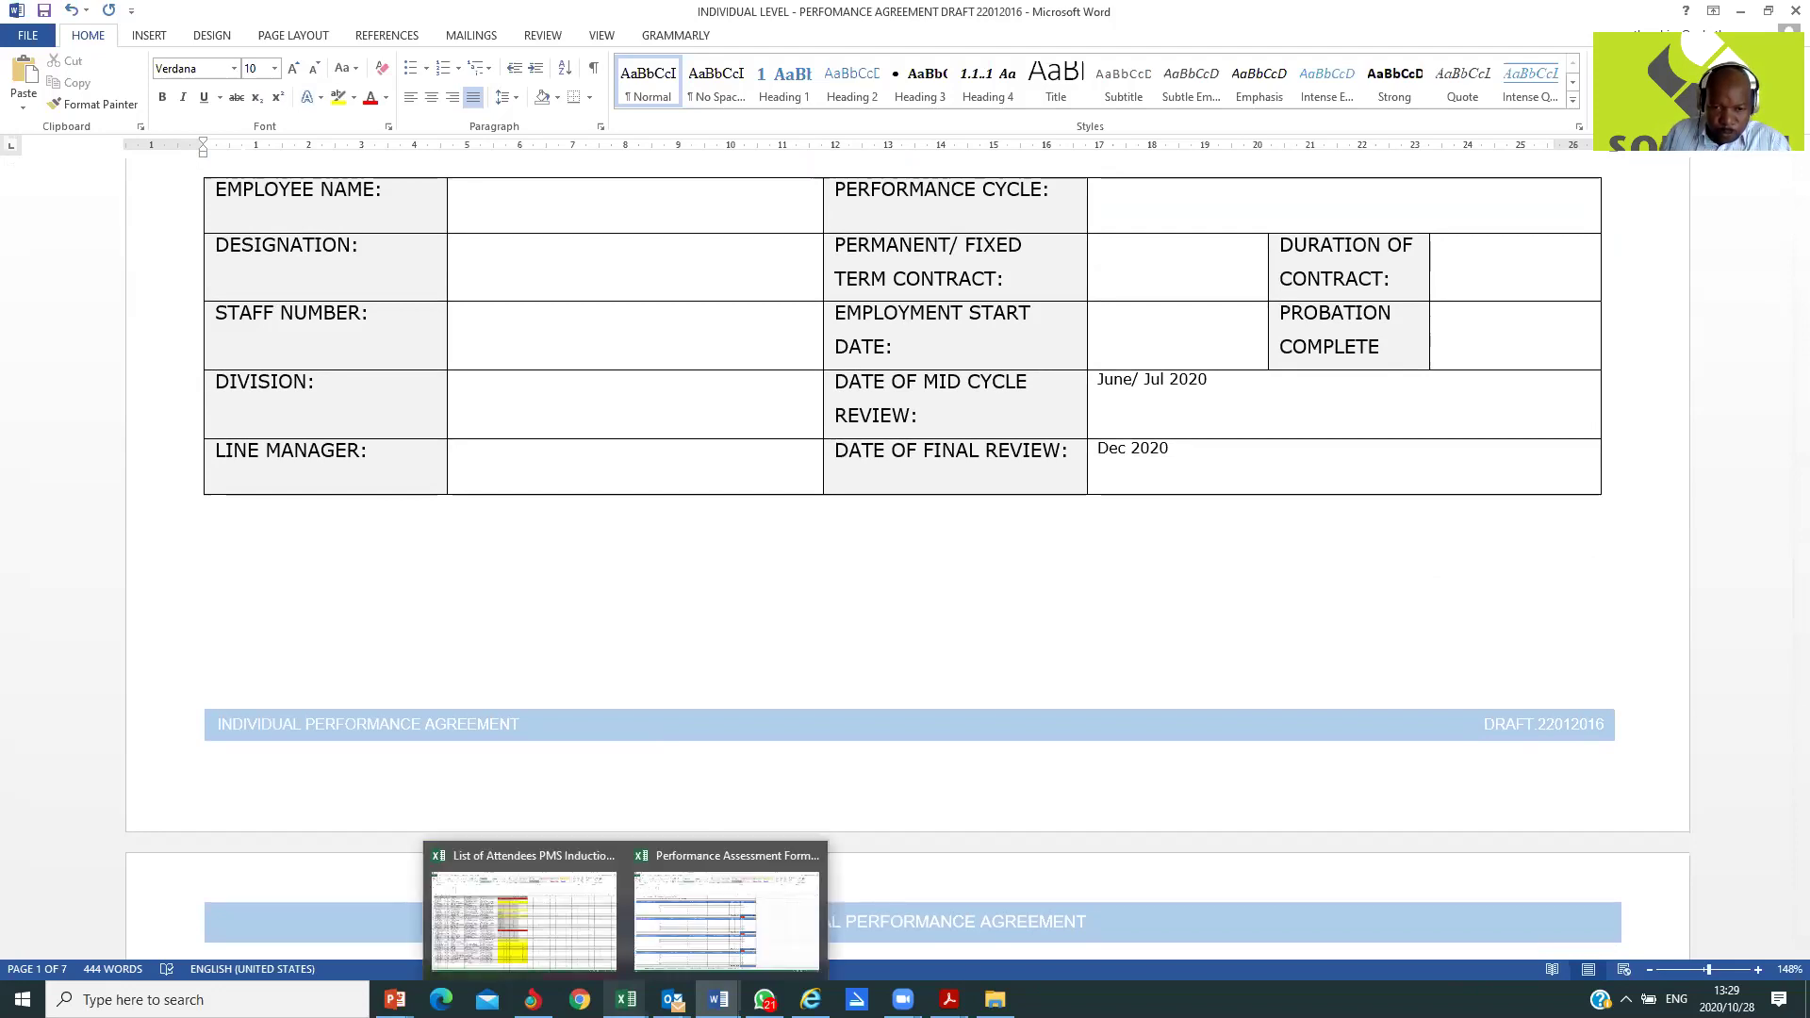
click(694, 929)
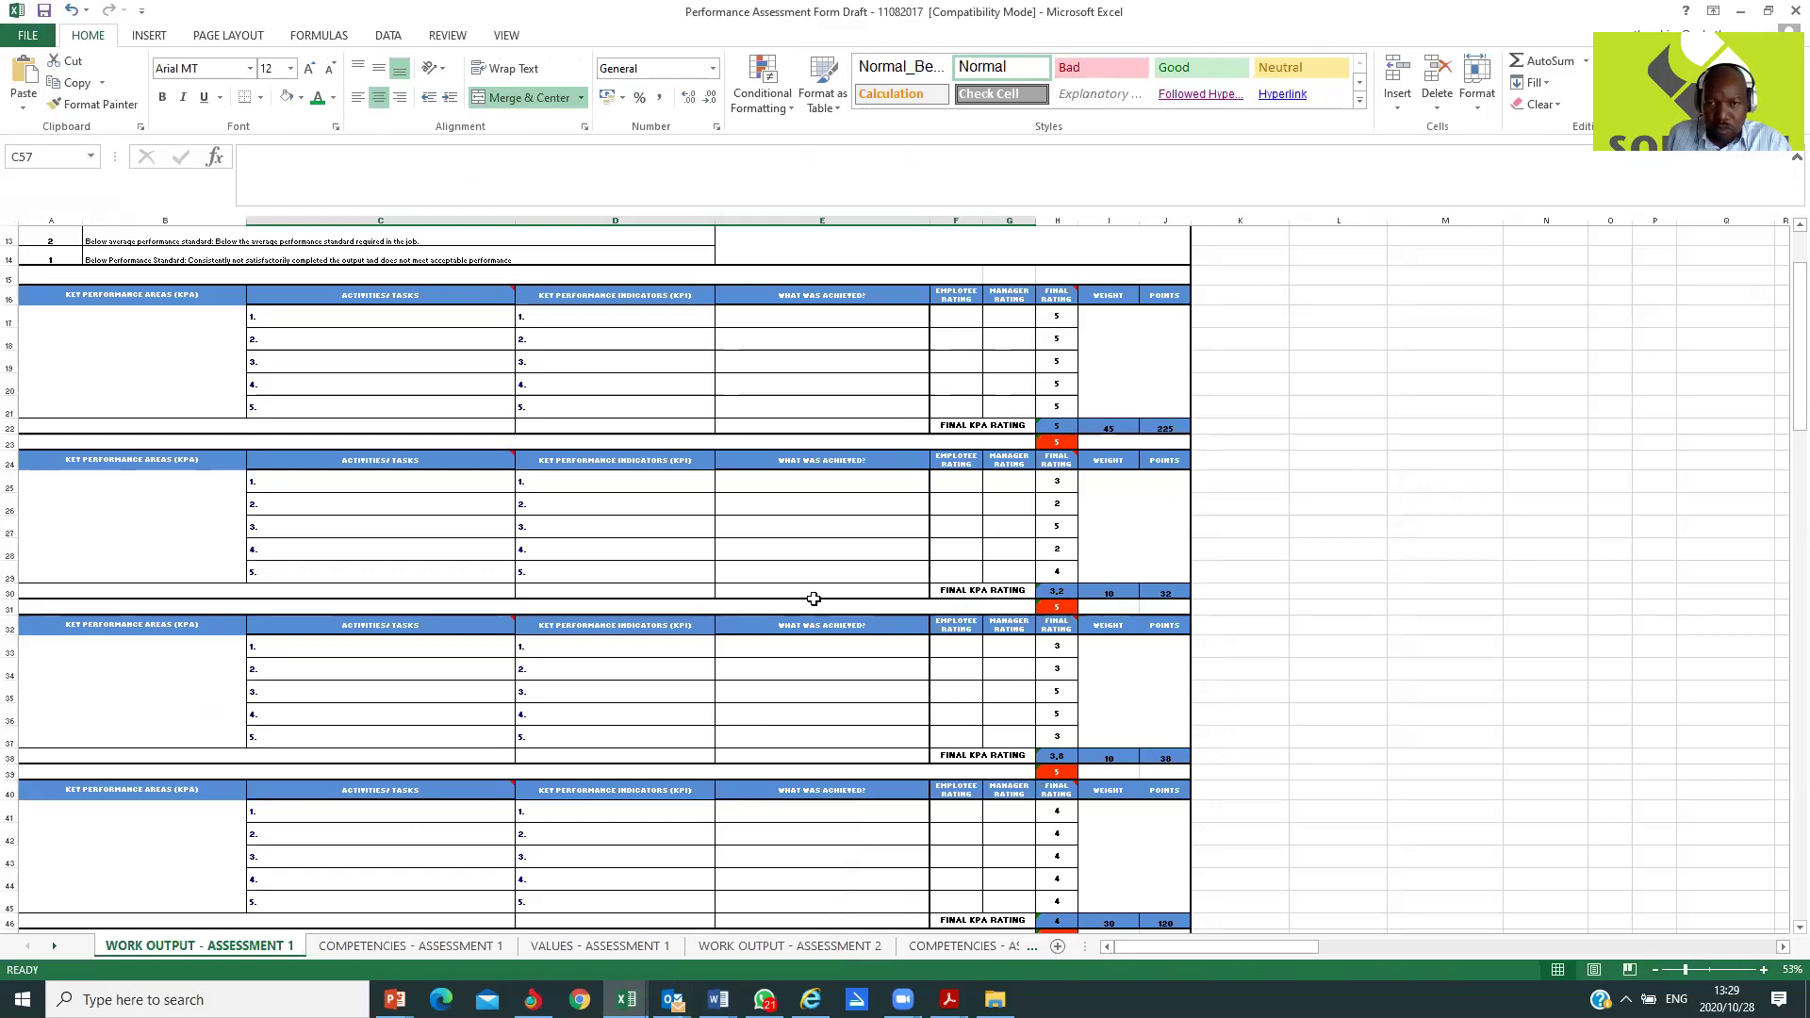
scroll(809, 594, up, 4)
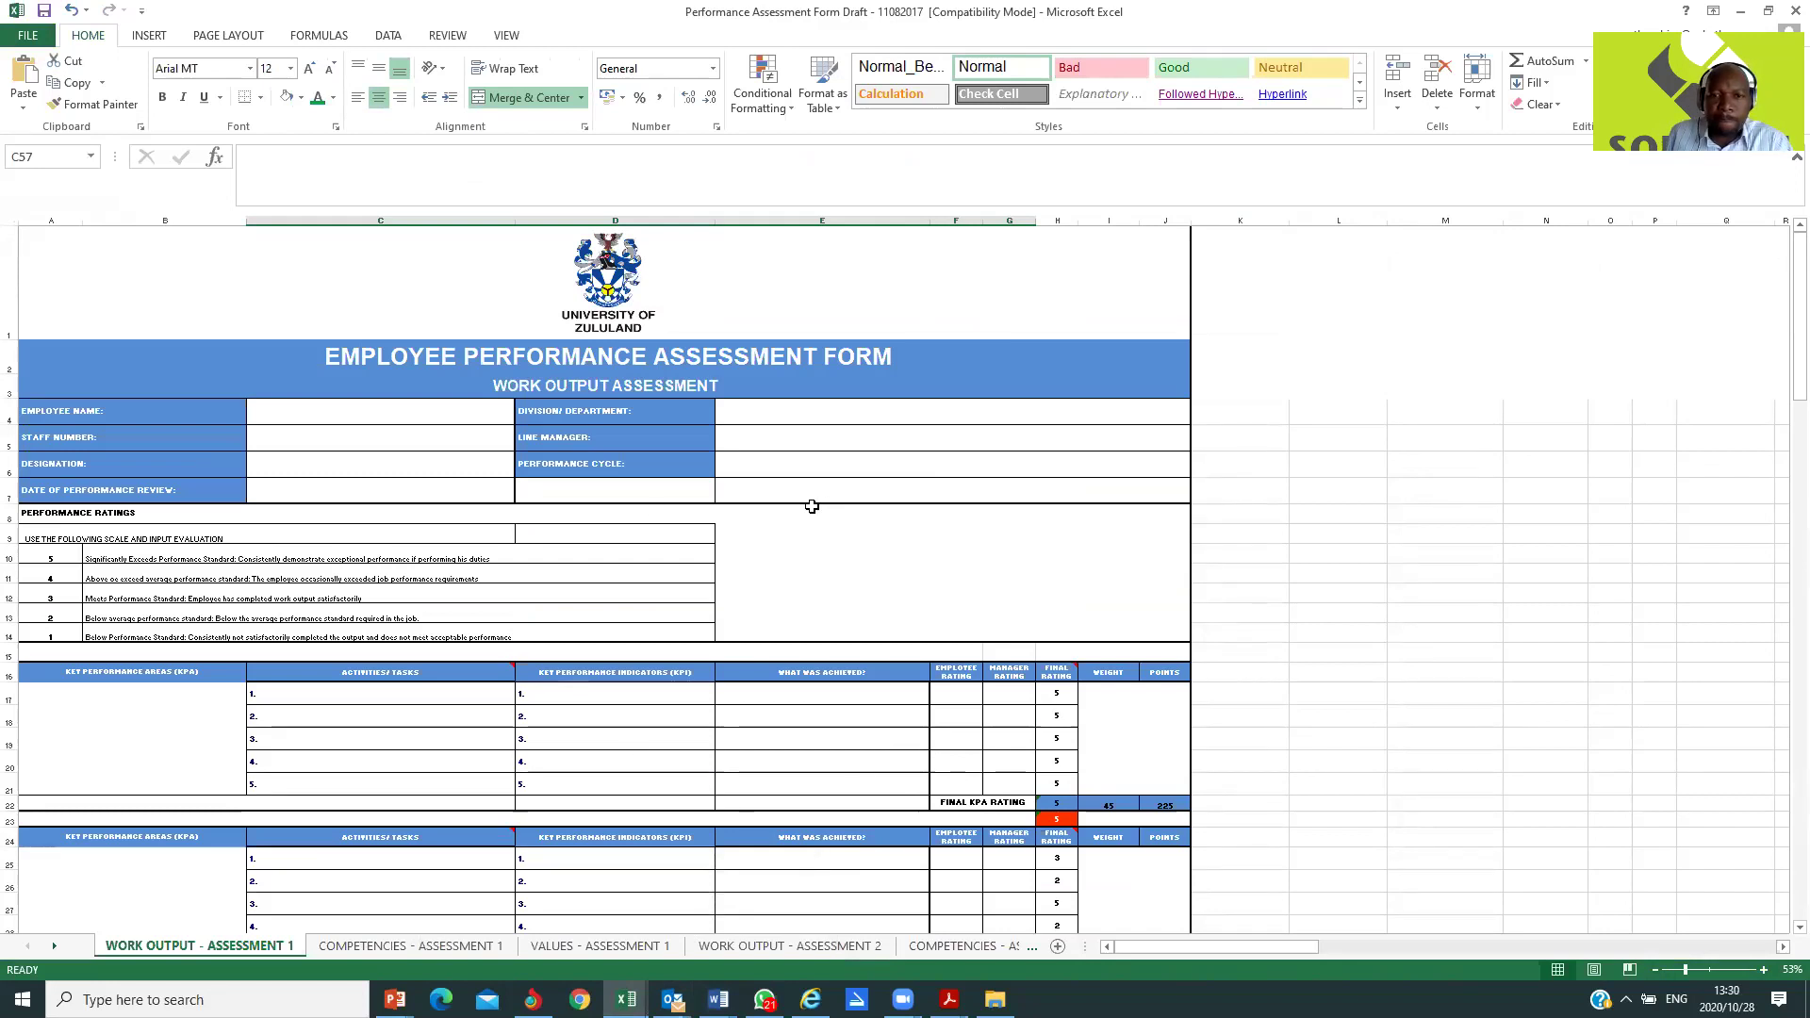
click(1694, 972)
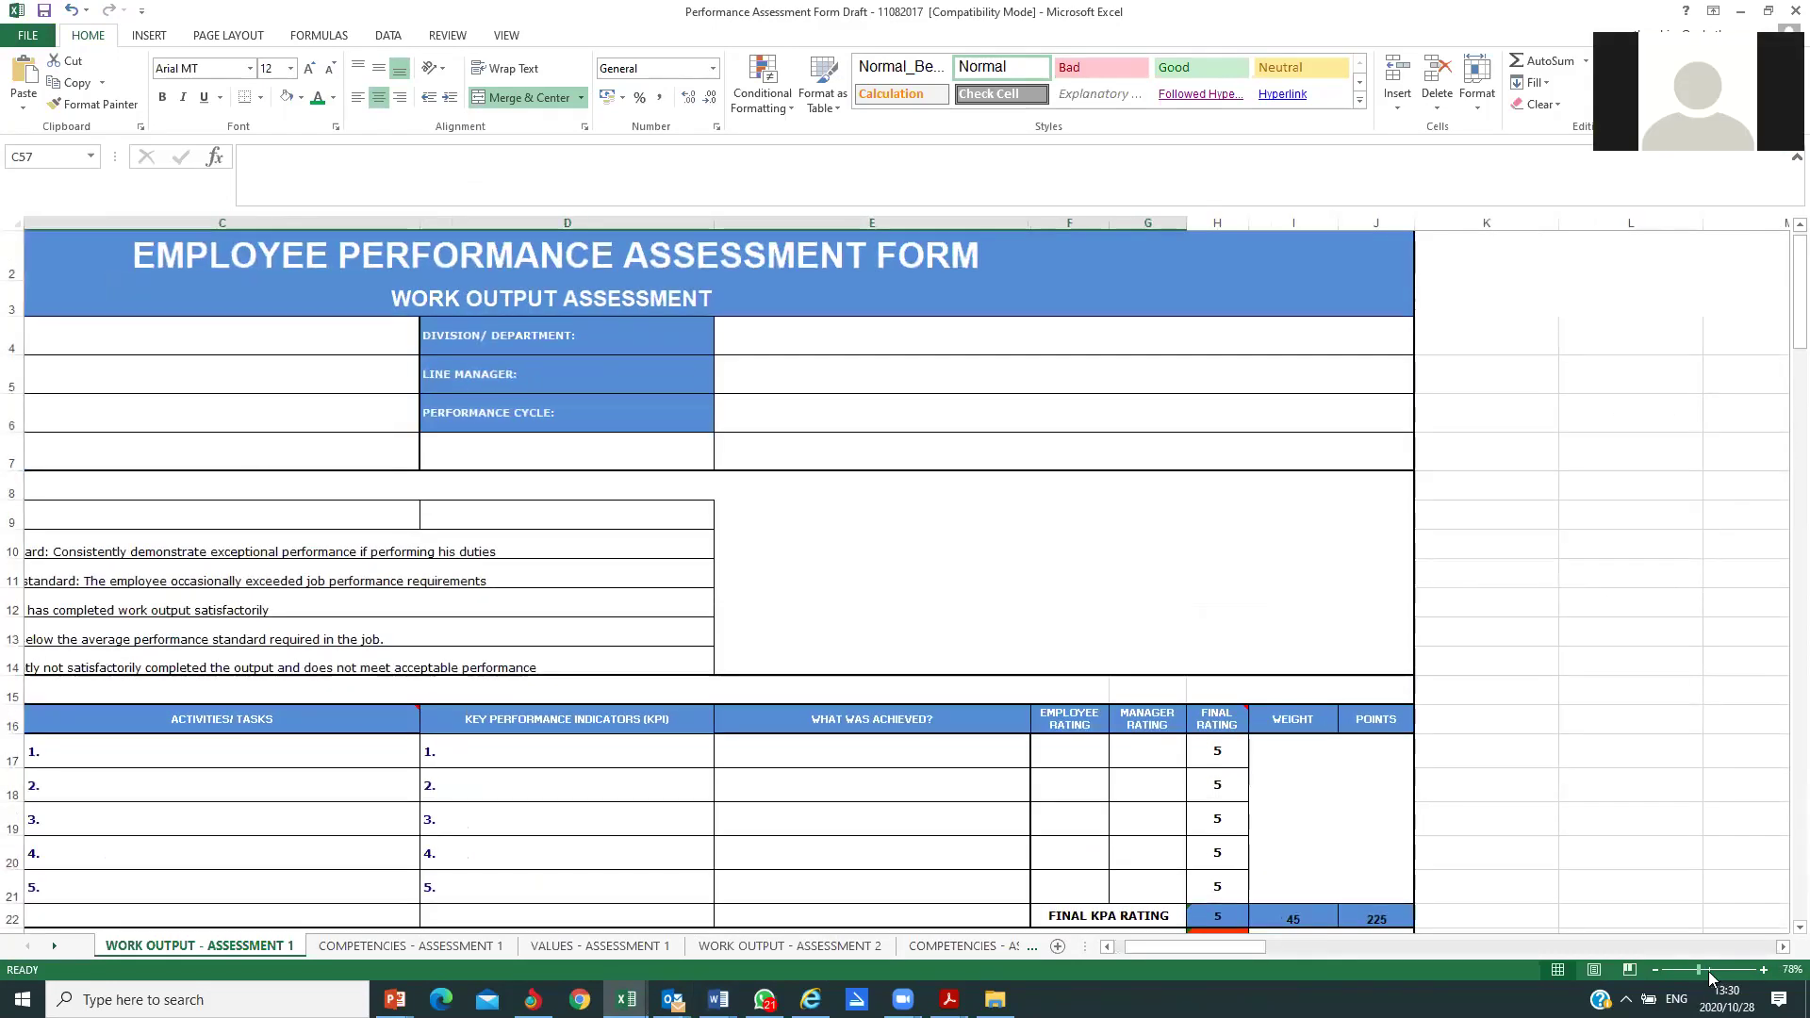
click(1708, 971)
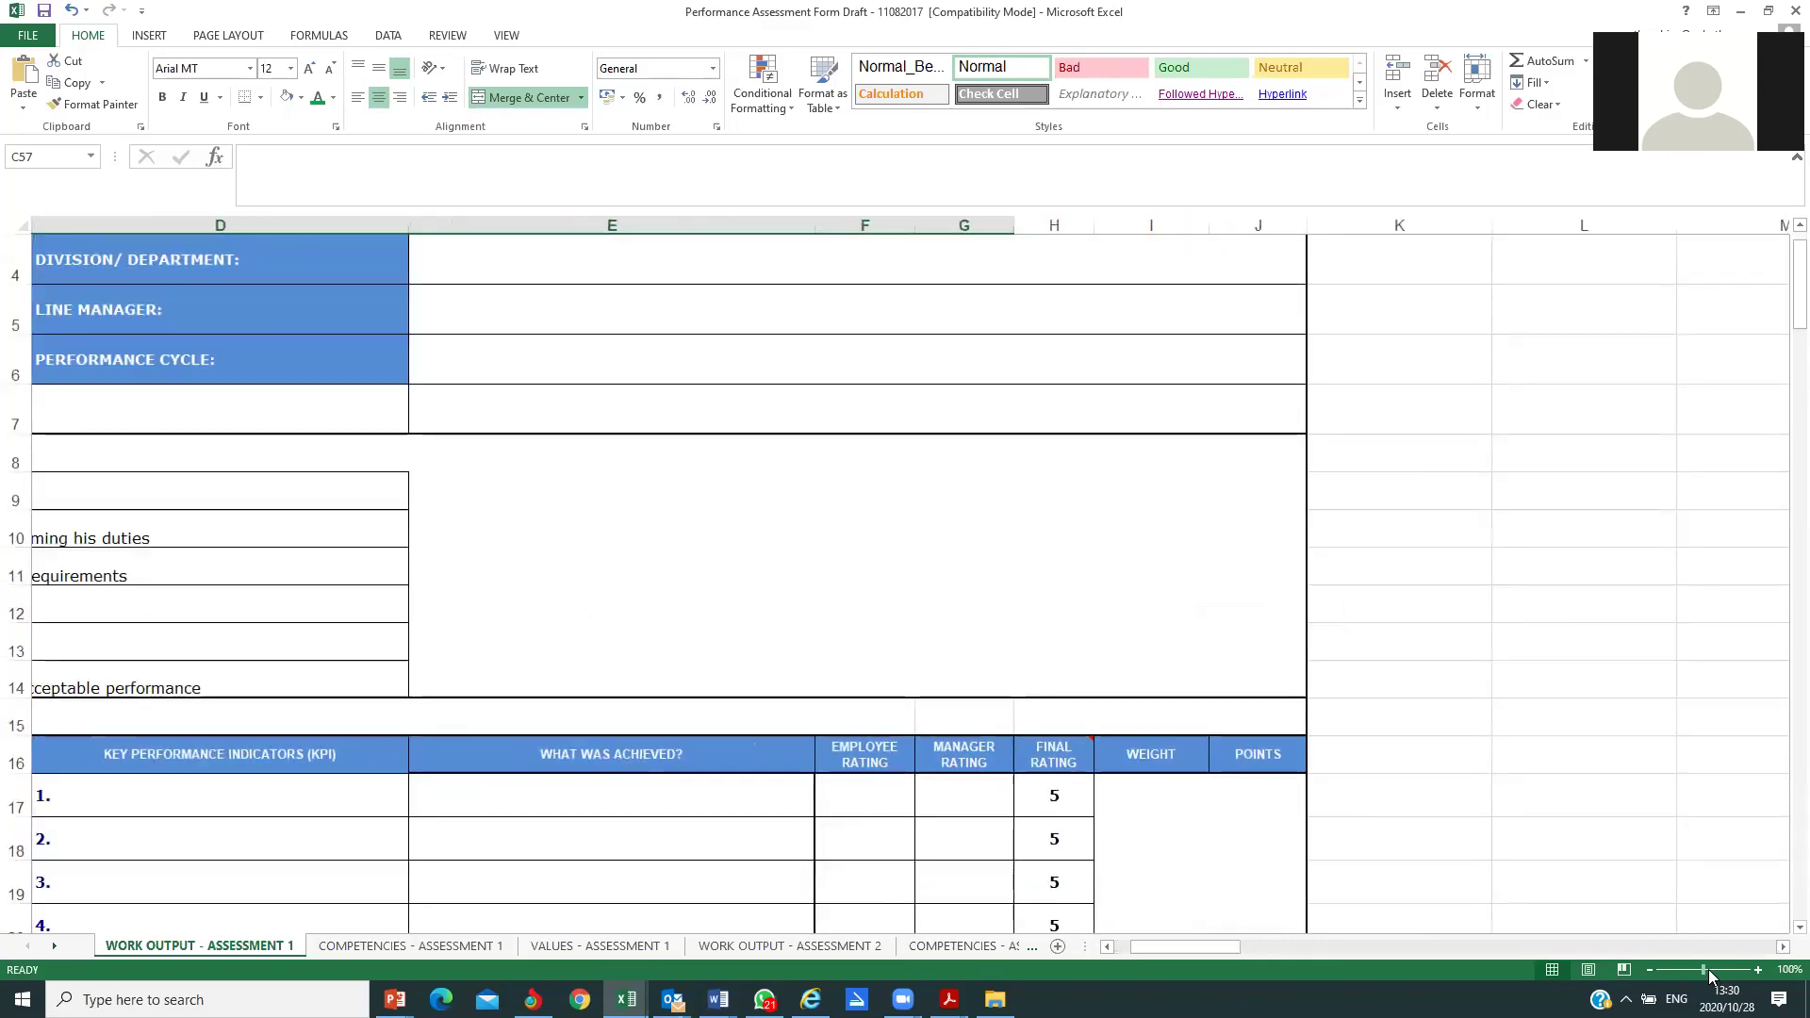
drag(1163, 946, 1129, 949)
scroll(529, 521, up, 1)
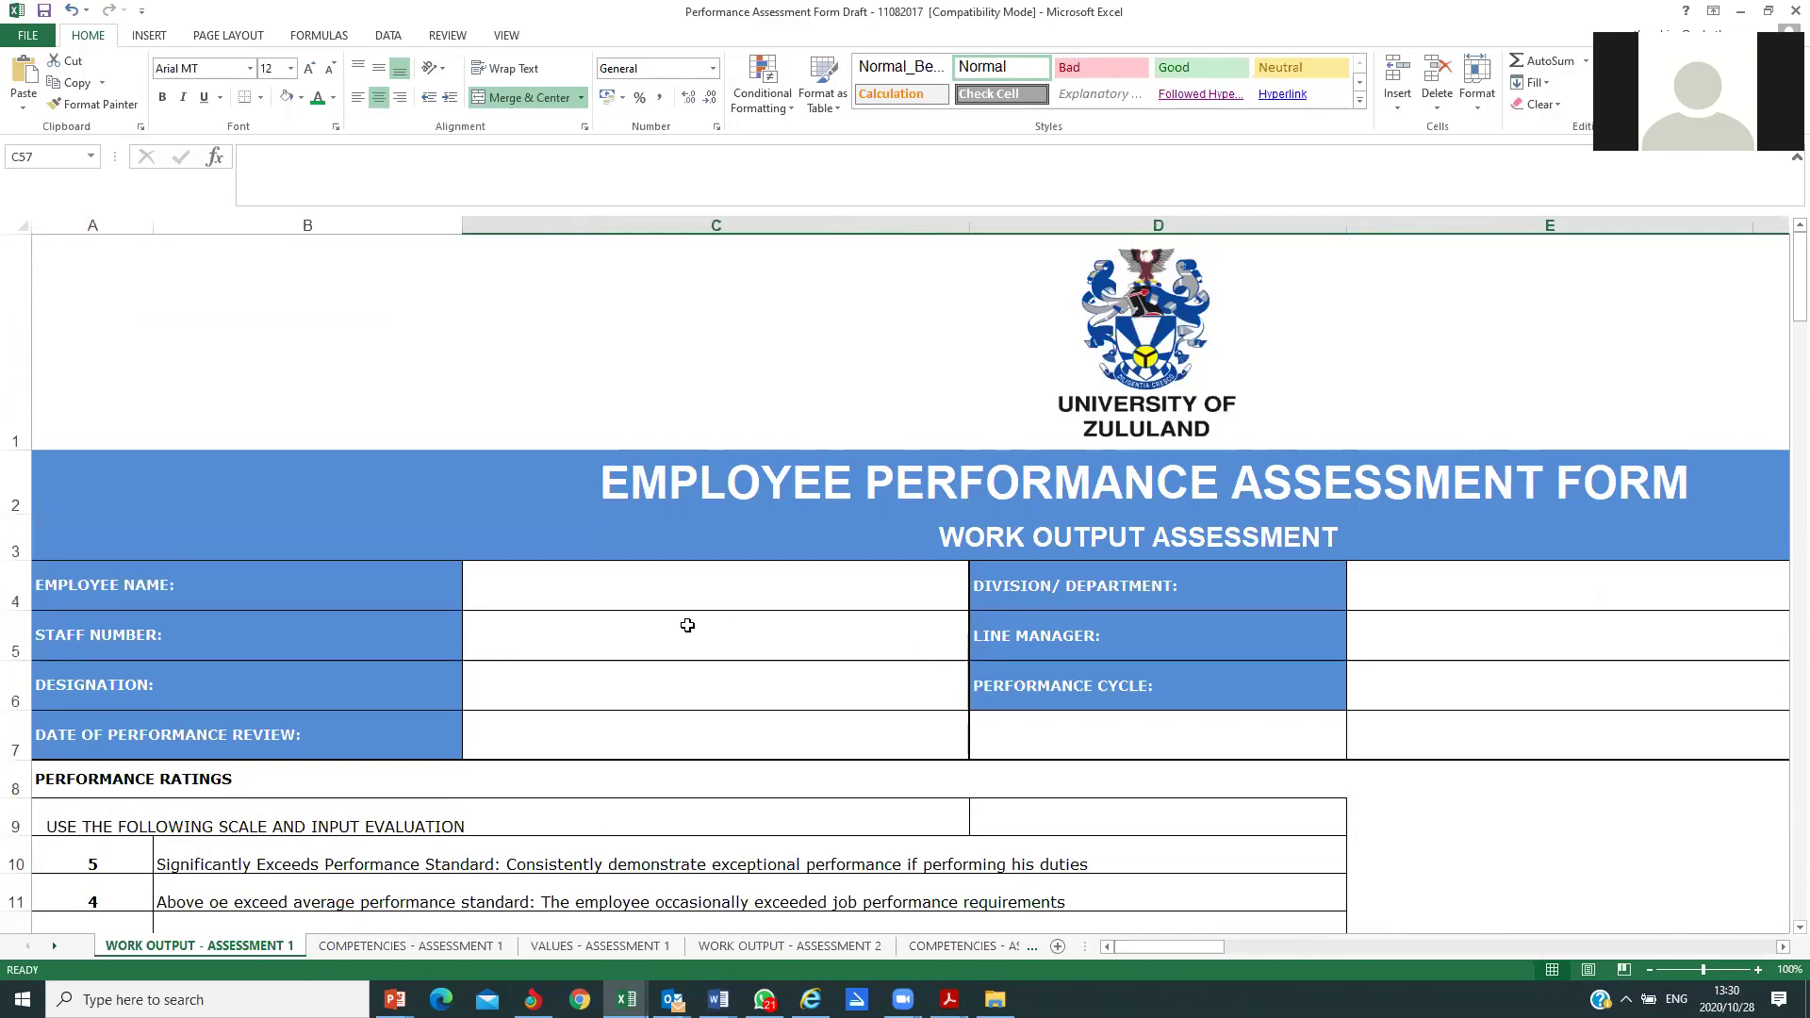
click(1697, 969)
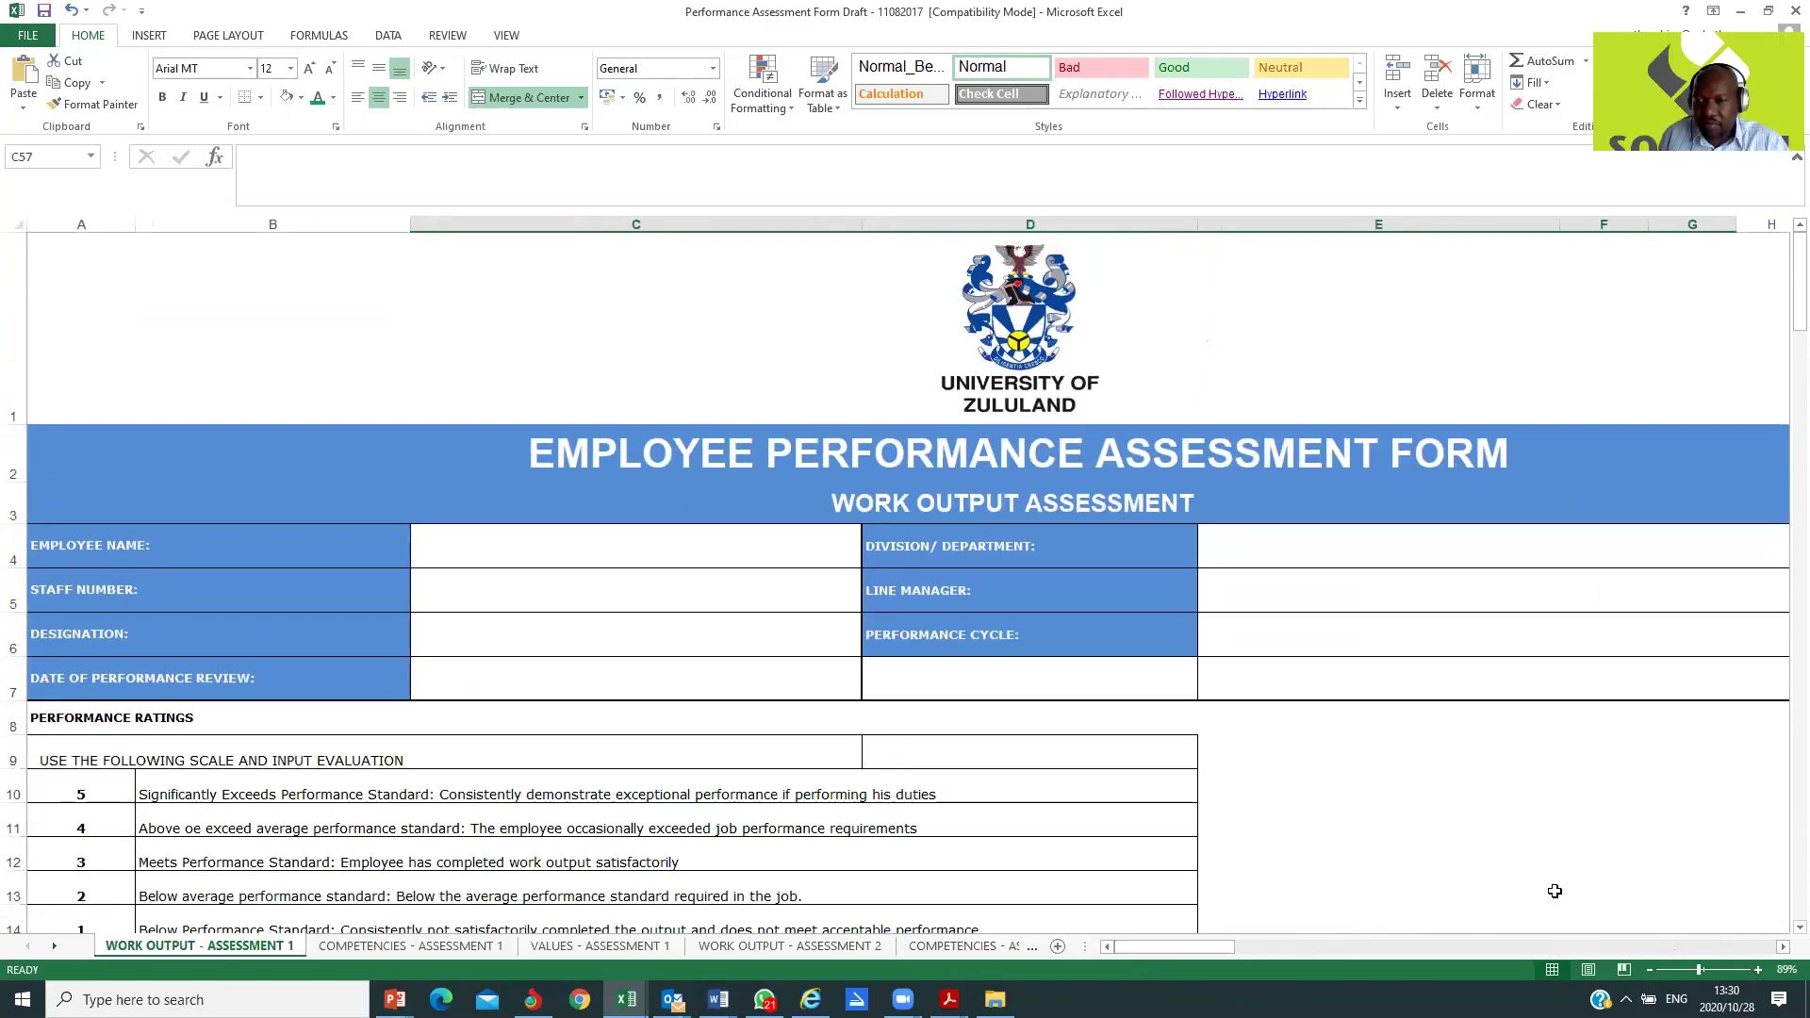
Step: Examine the work output form's employee details, rating scale and key performance area tables, fitting the form's full width at 77% zoom
scroll(1293, 768, down, 2)
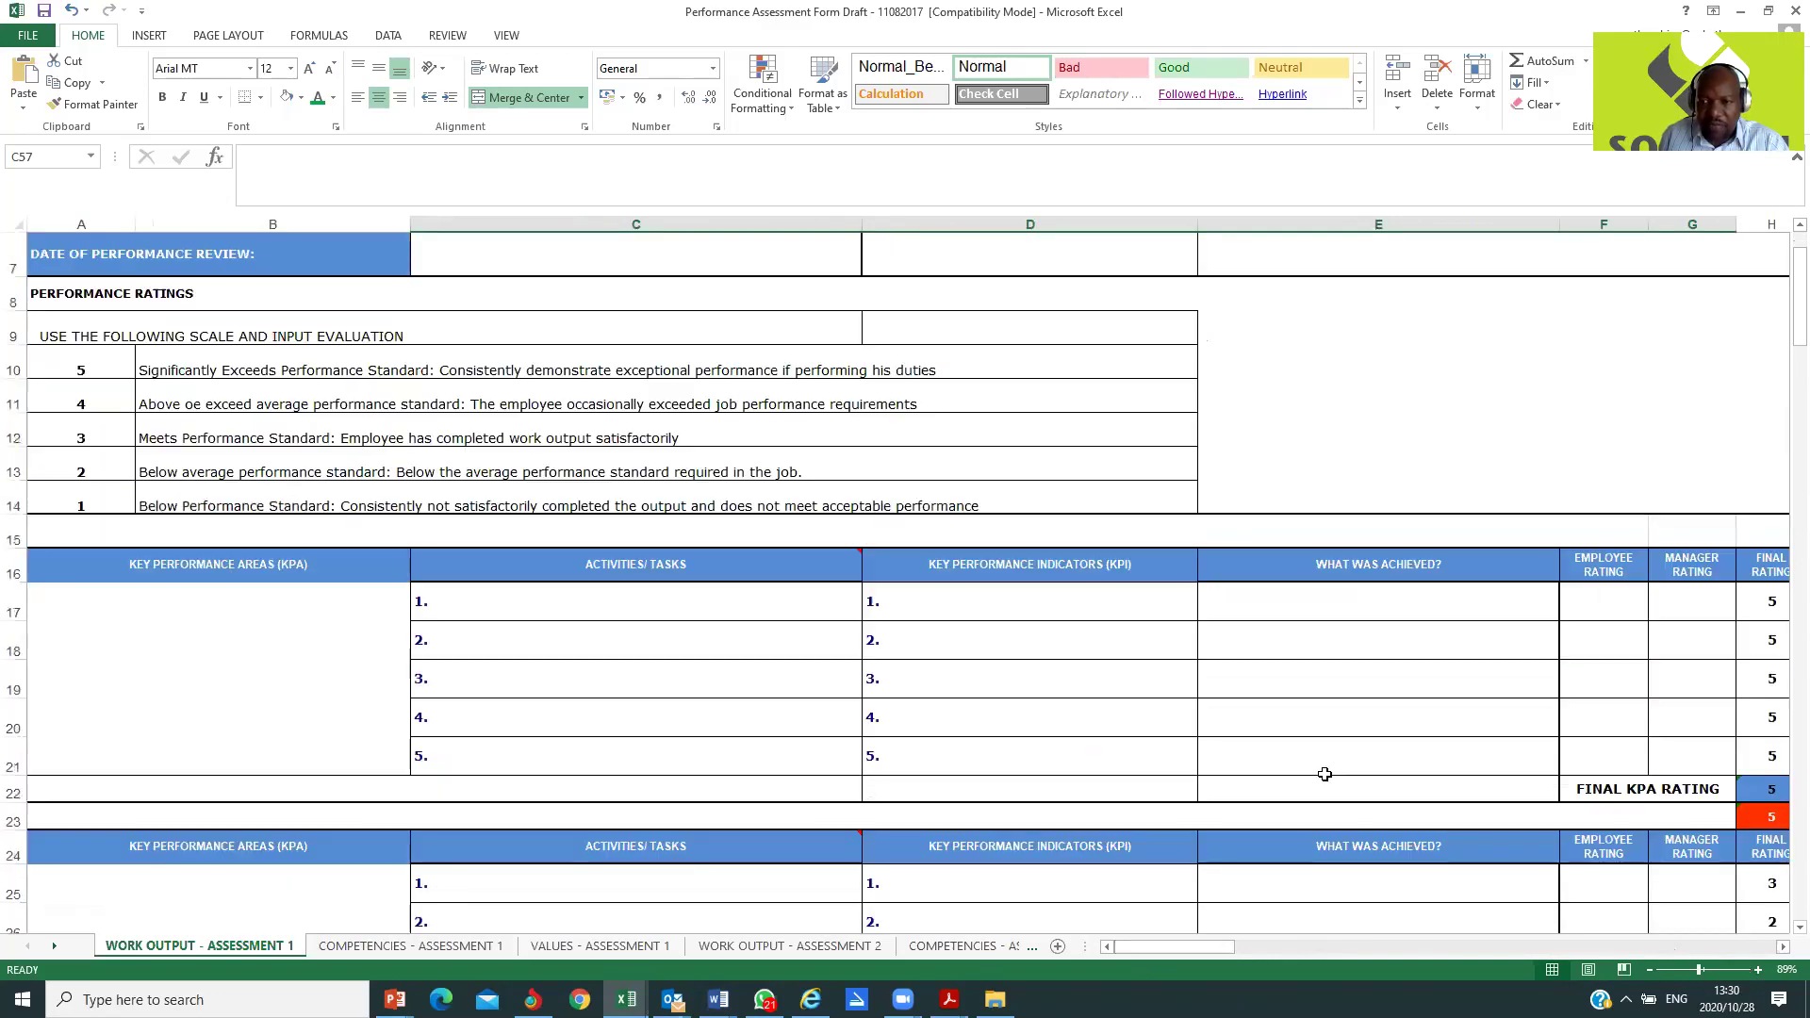
scroll(1324, 774, up, 2)
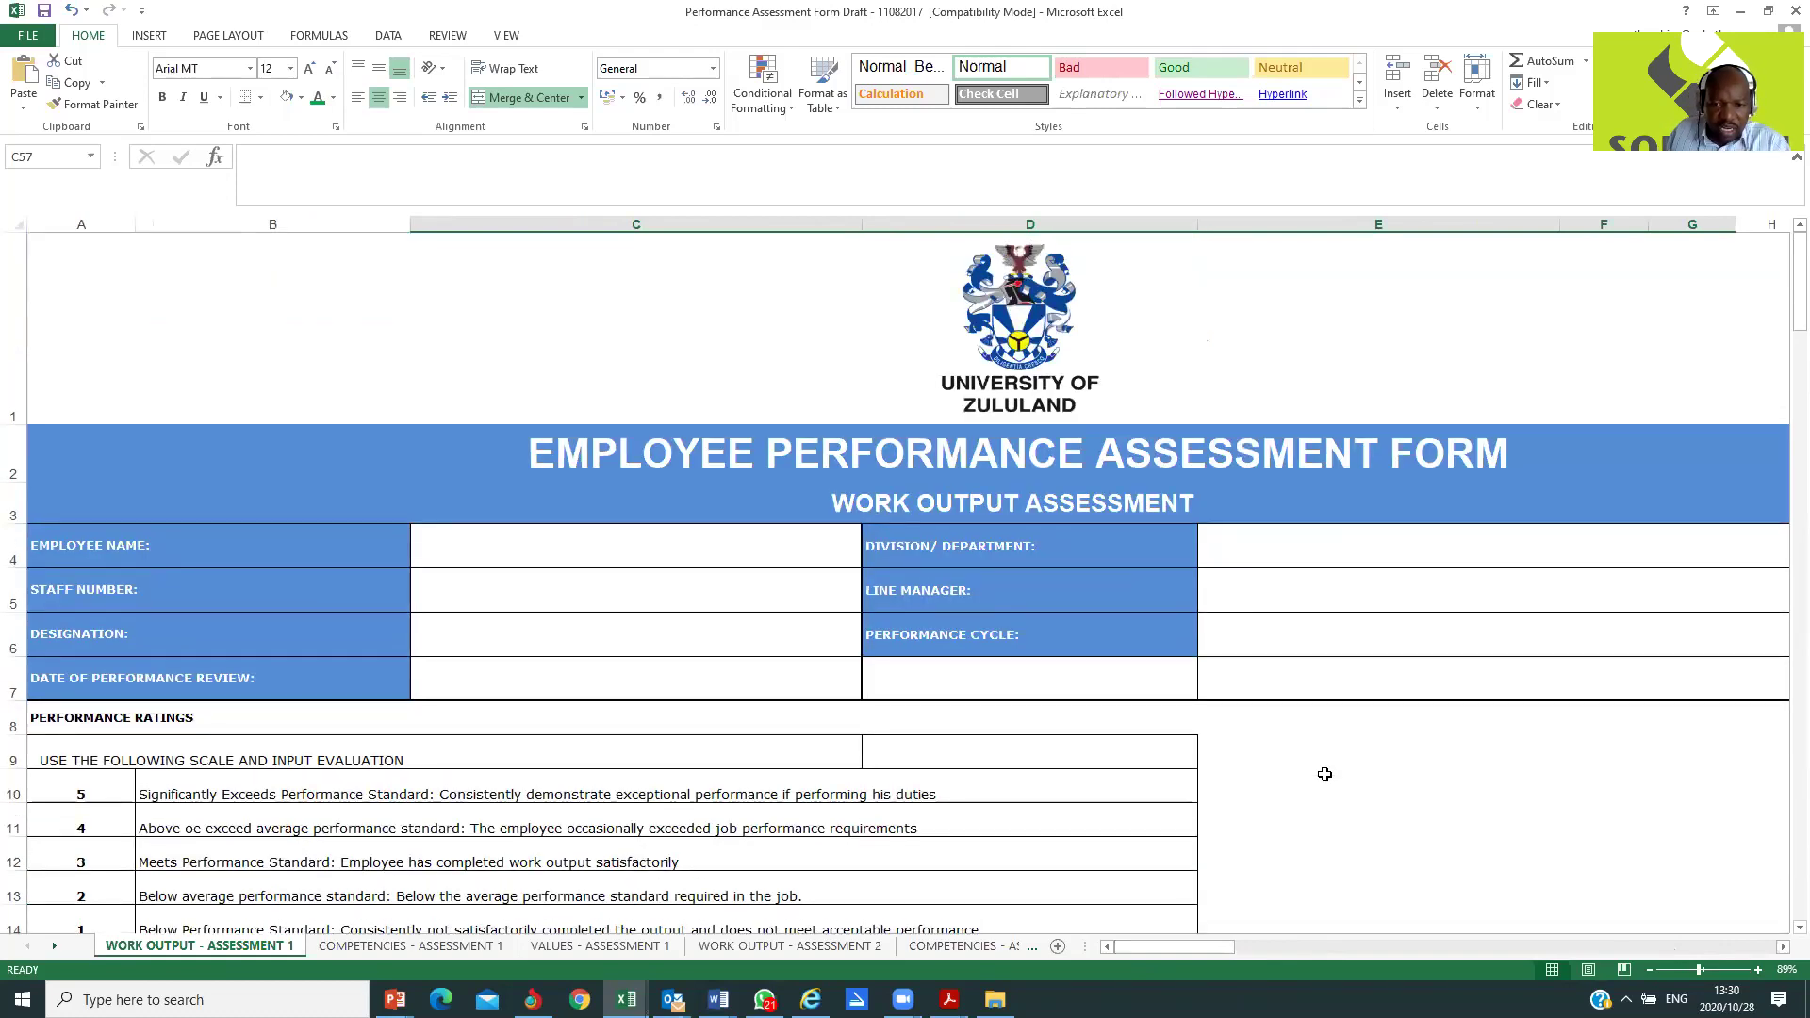
scroll(1325, 775, down, 1)
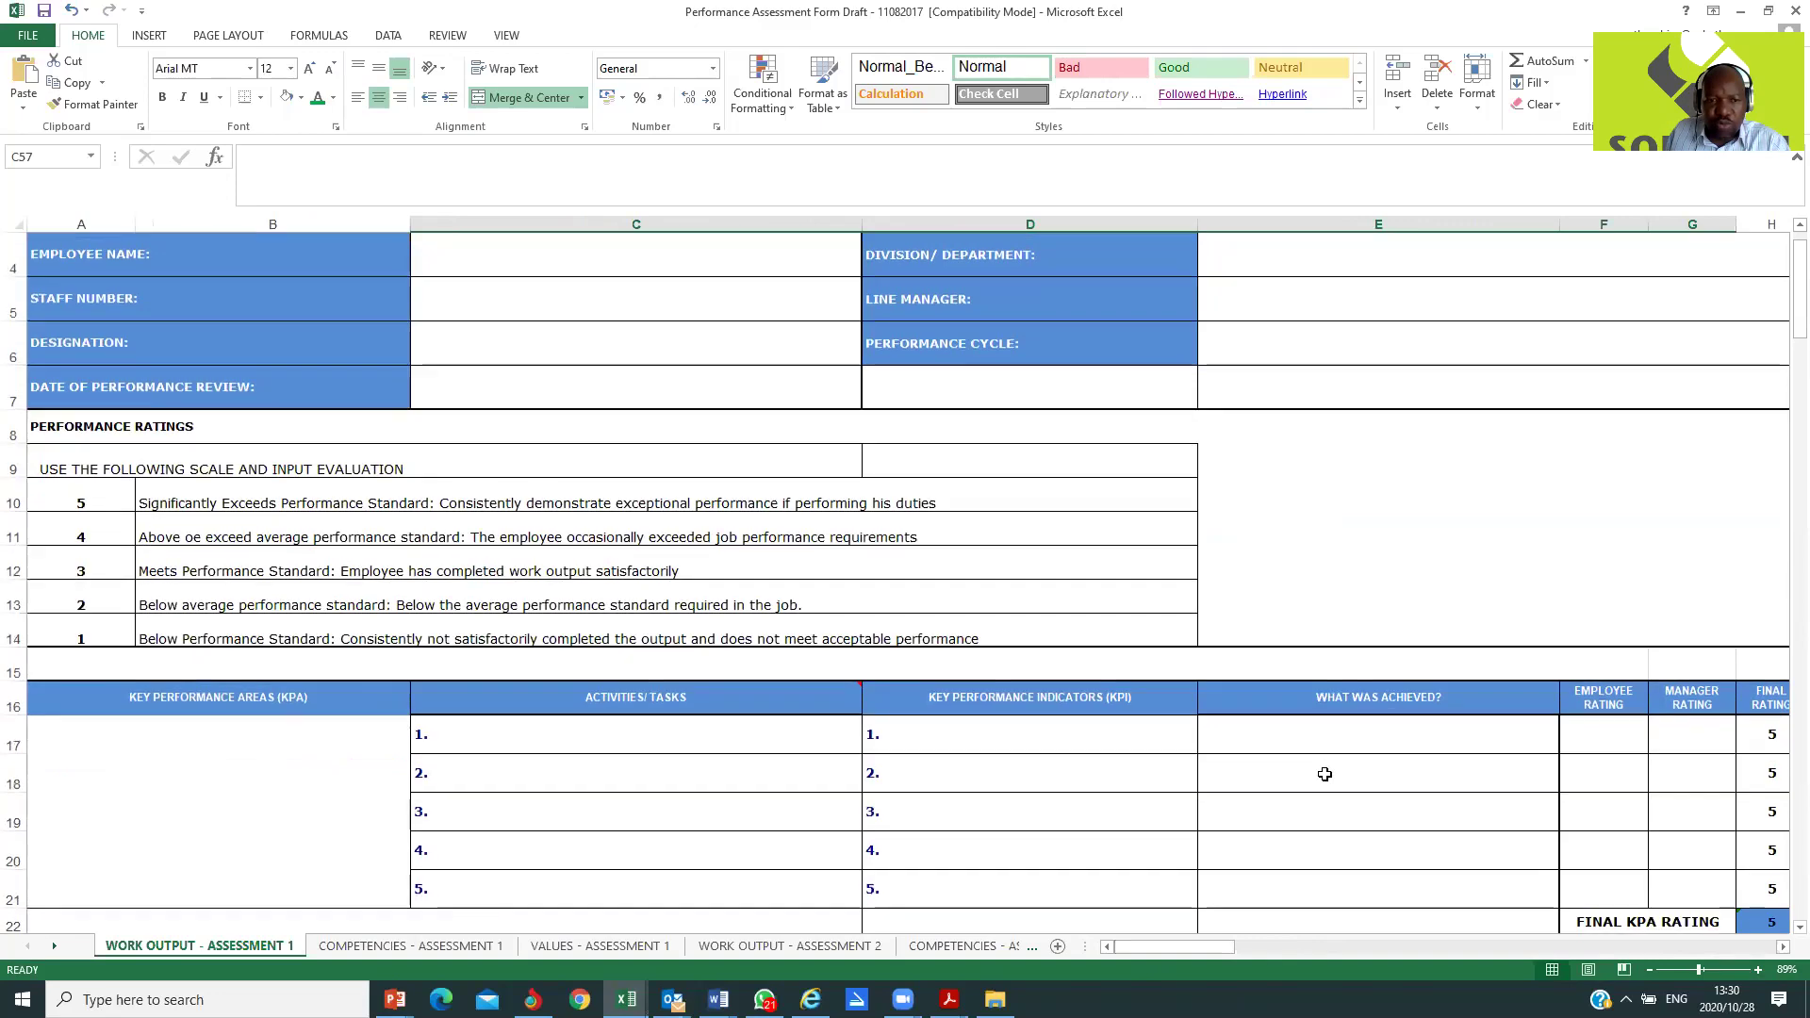
scroll(1325, 774, down, 1)
scroll(1325, 774, down, 1)
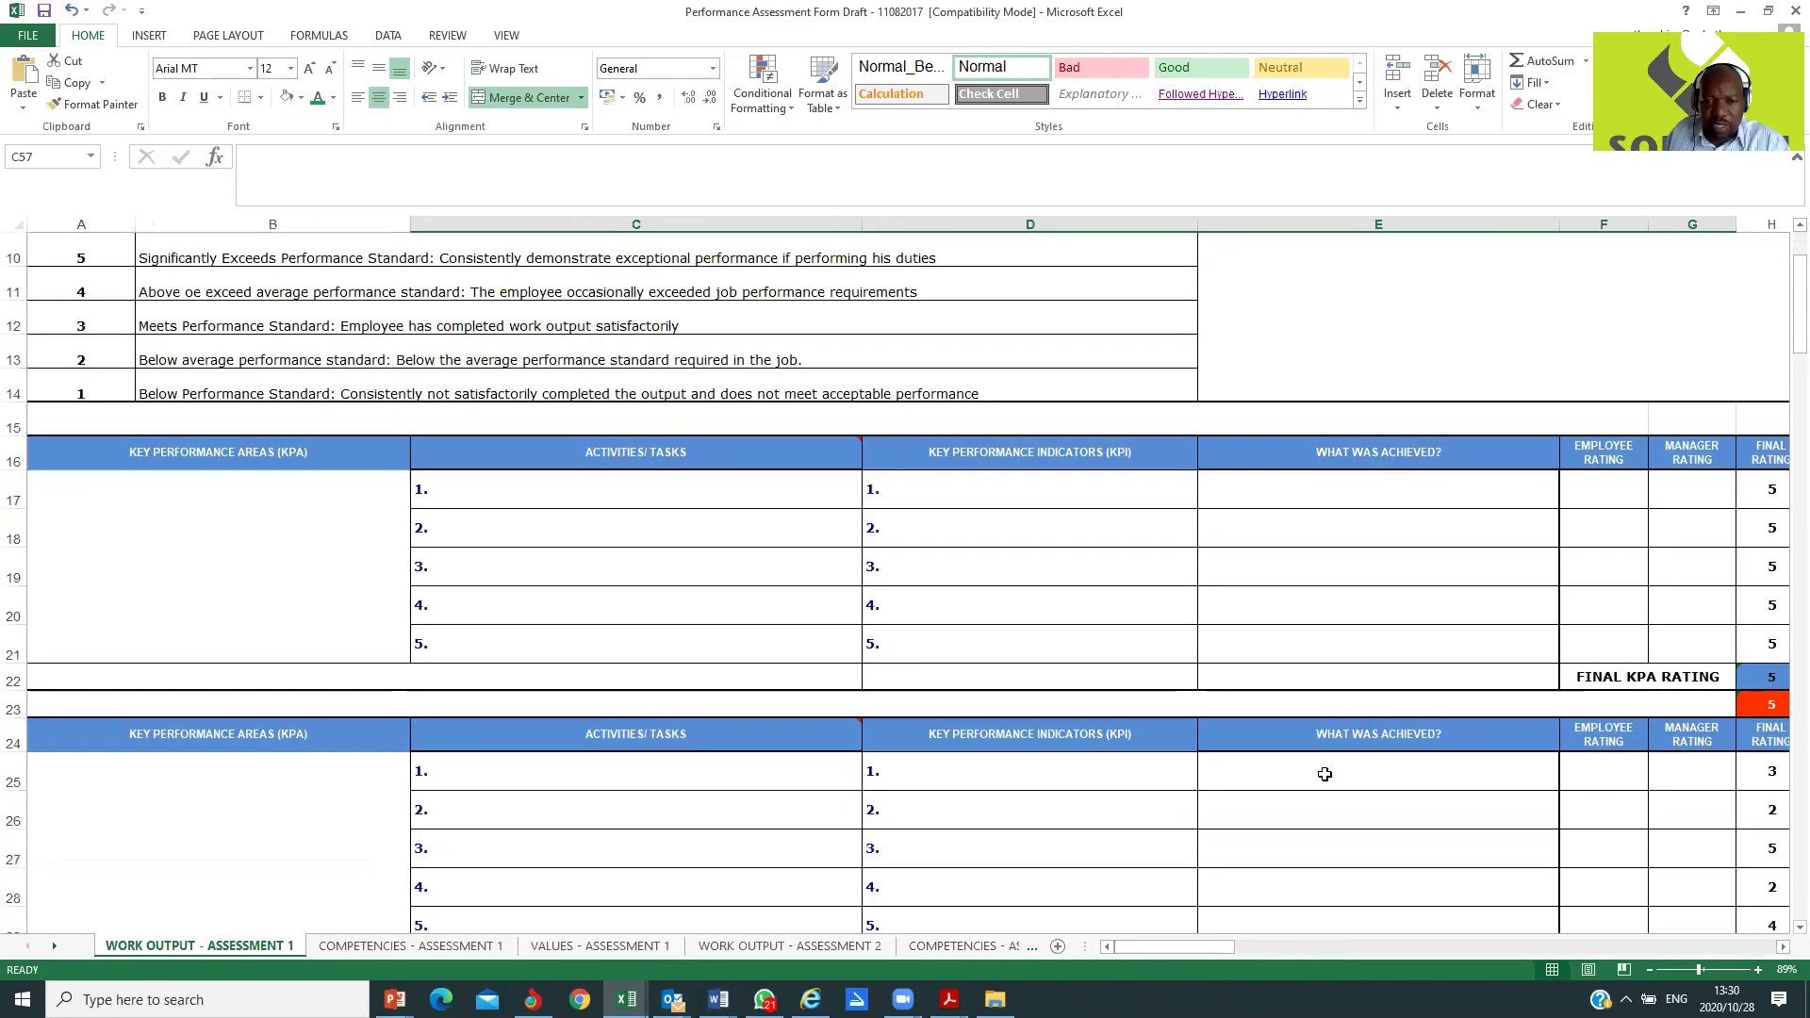
scroll(1325, 774, down, 4)
scroll(1324, 775, down, 3)
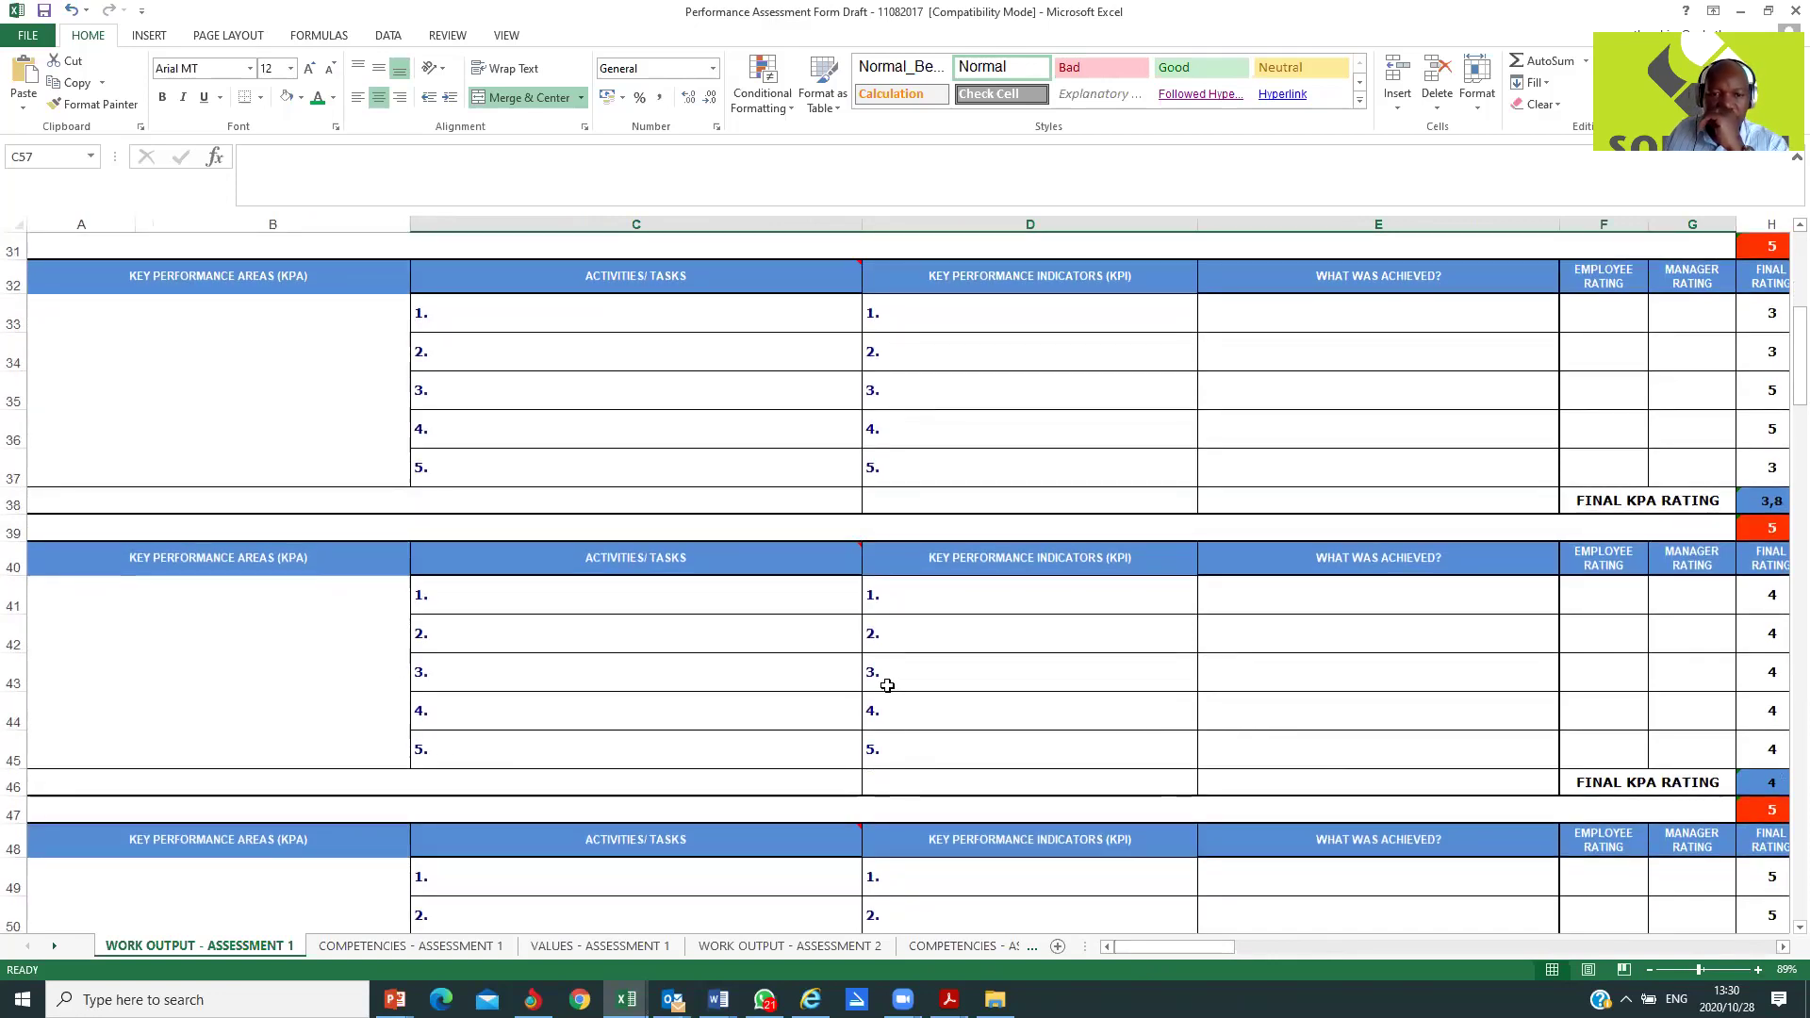
scroll(881, 684, up, 10)
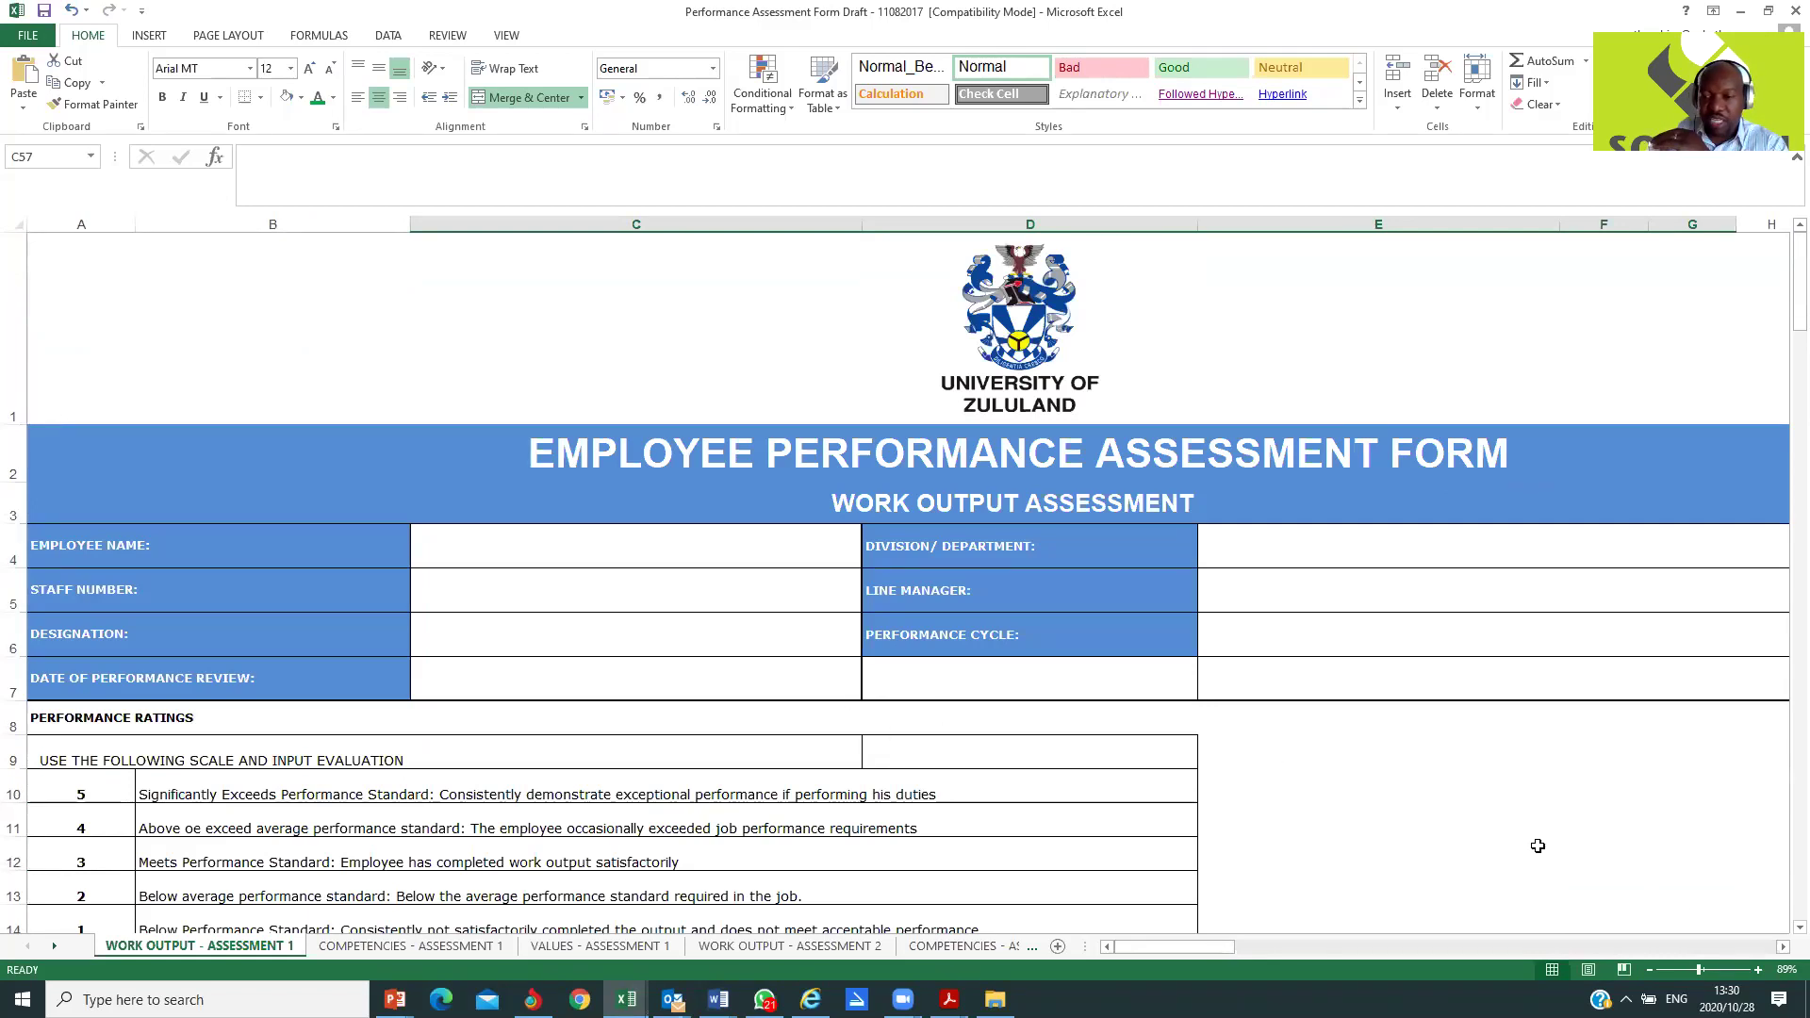
click(1692, 965)
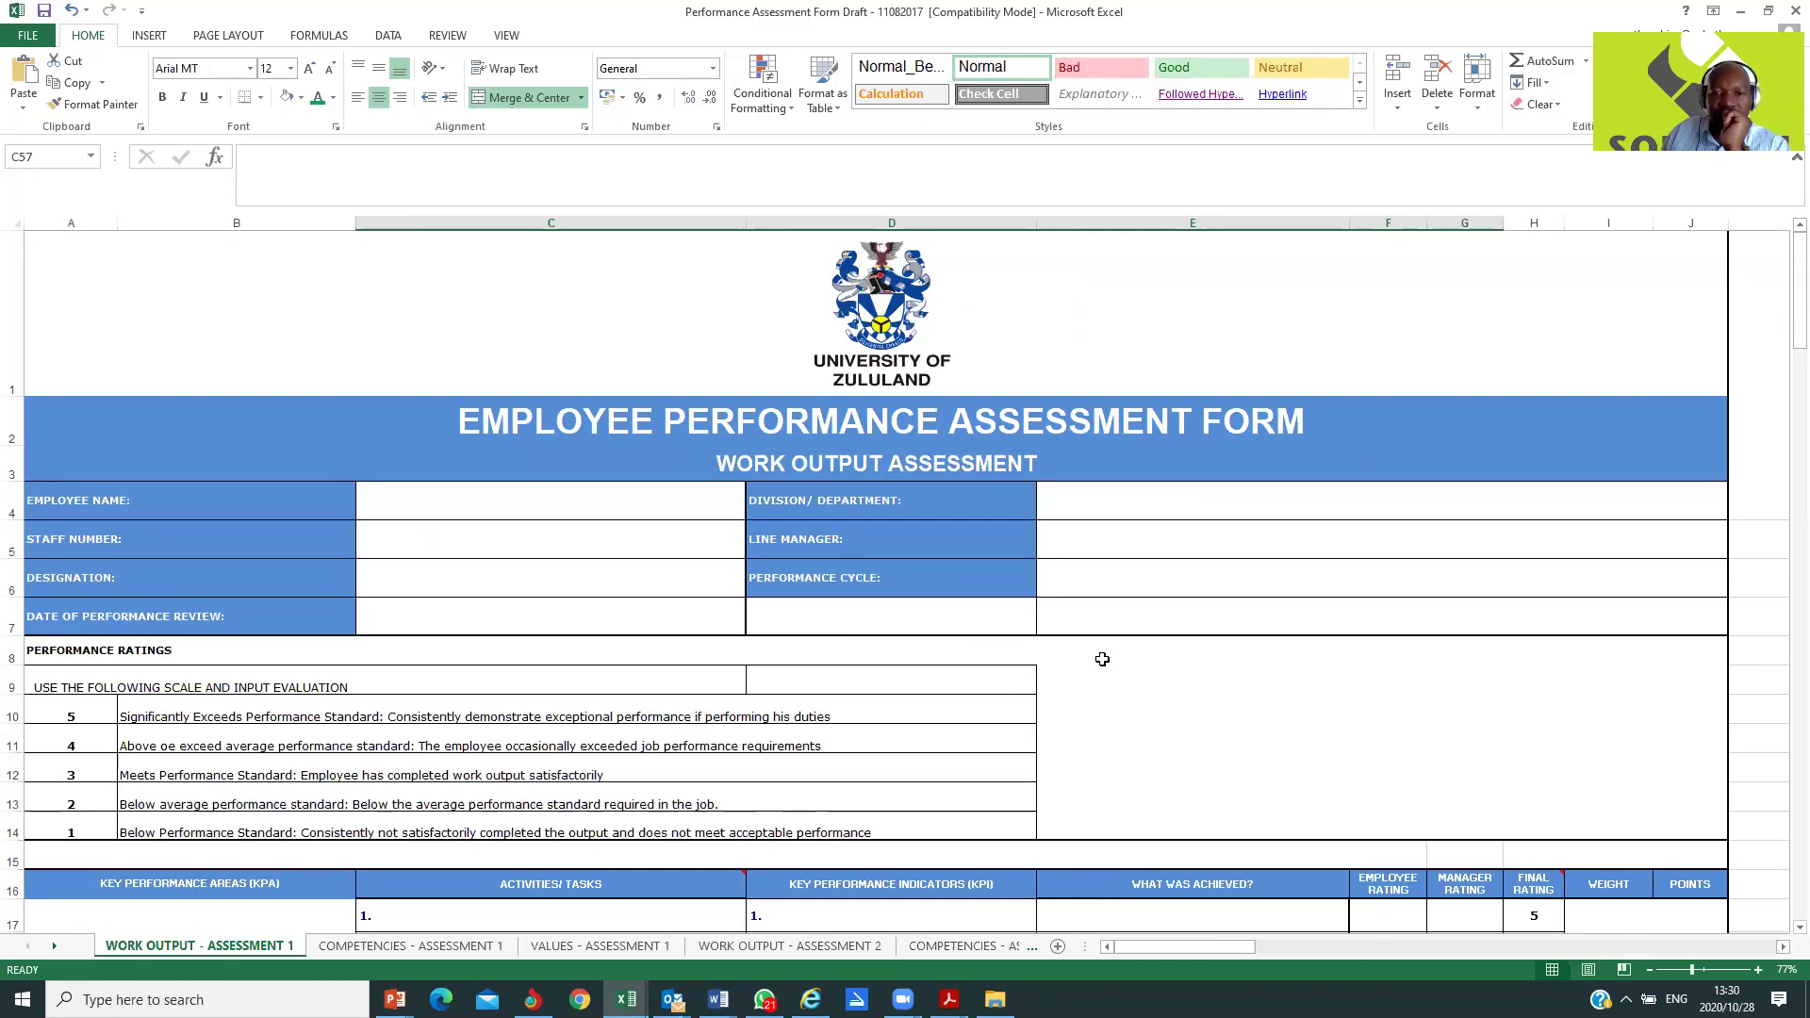
scroll(1100, 658, down, 2)
scroll(1102, 659, up, 2)
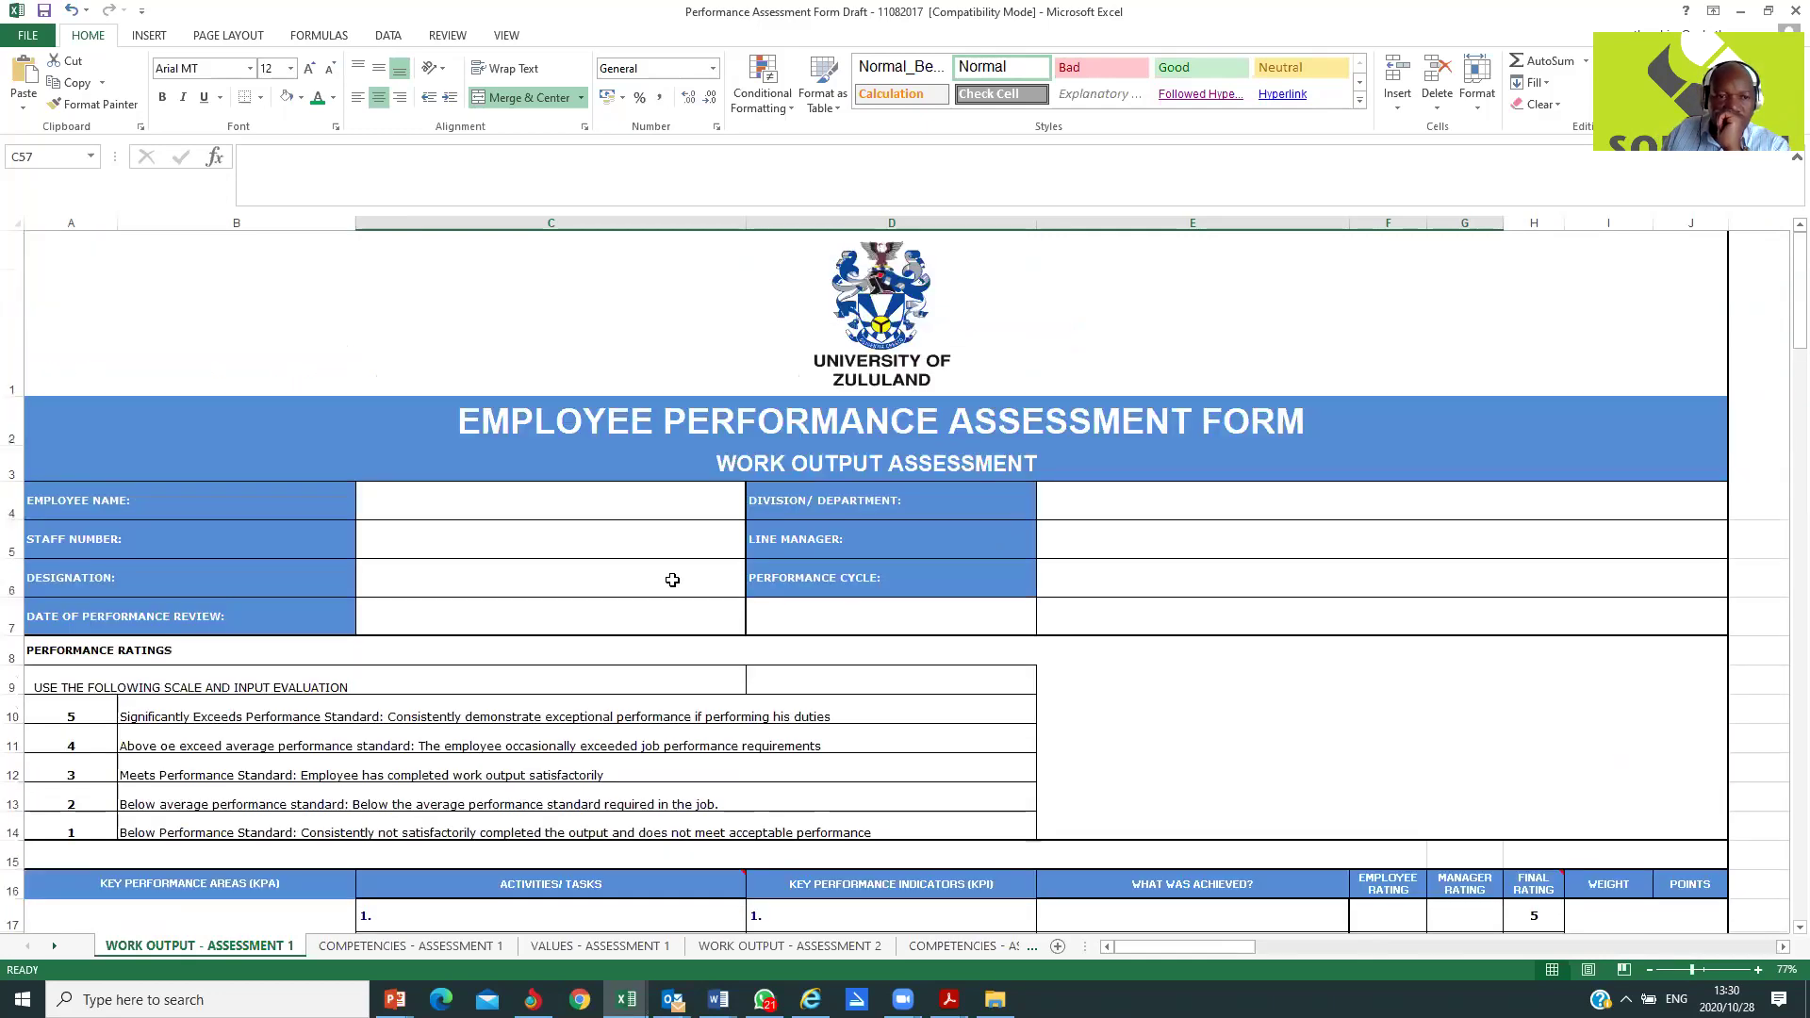
Step: Select the entry cells beside the employee name to review date labels, and the entry cells for division, line manager and performance cycle
click(451, 514)
drag(451, 514, 444, 606)
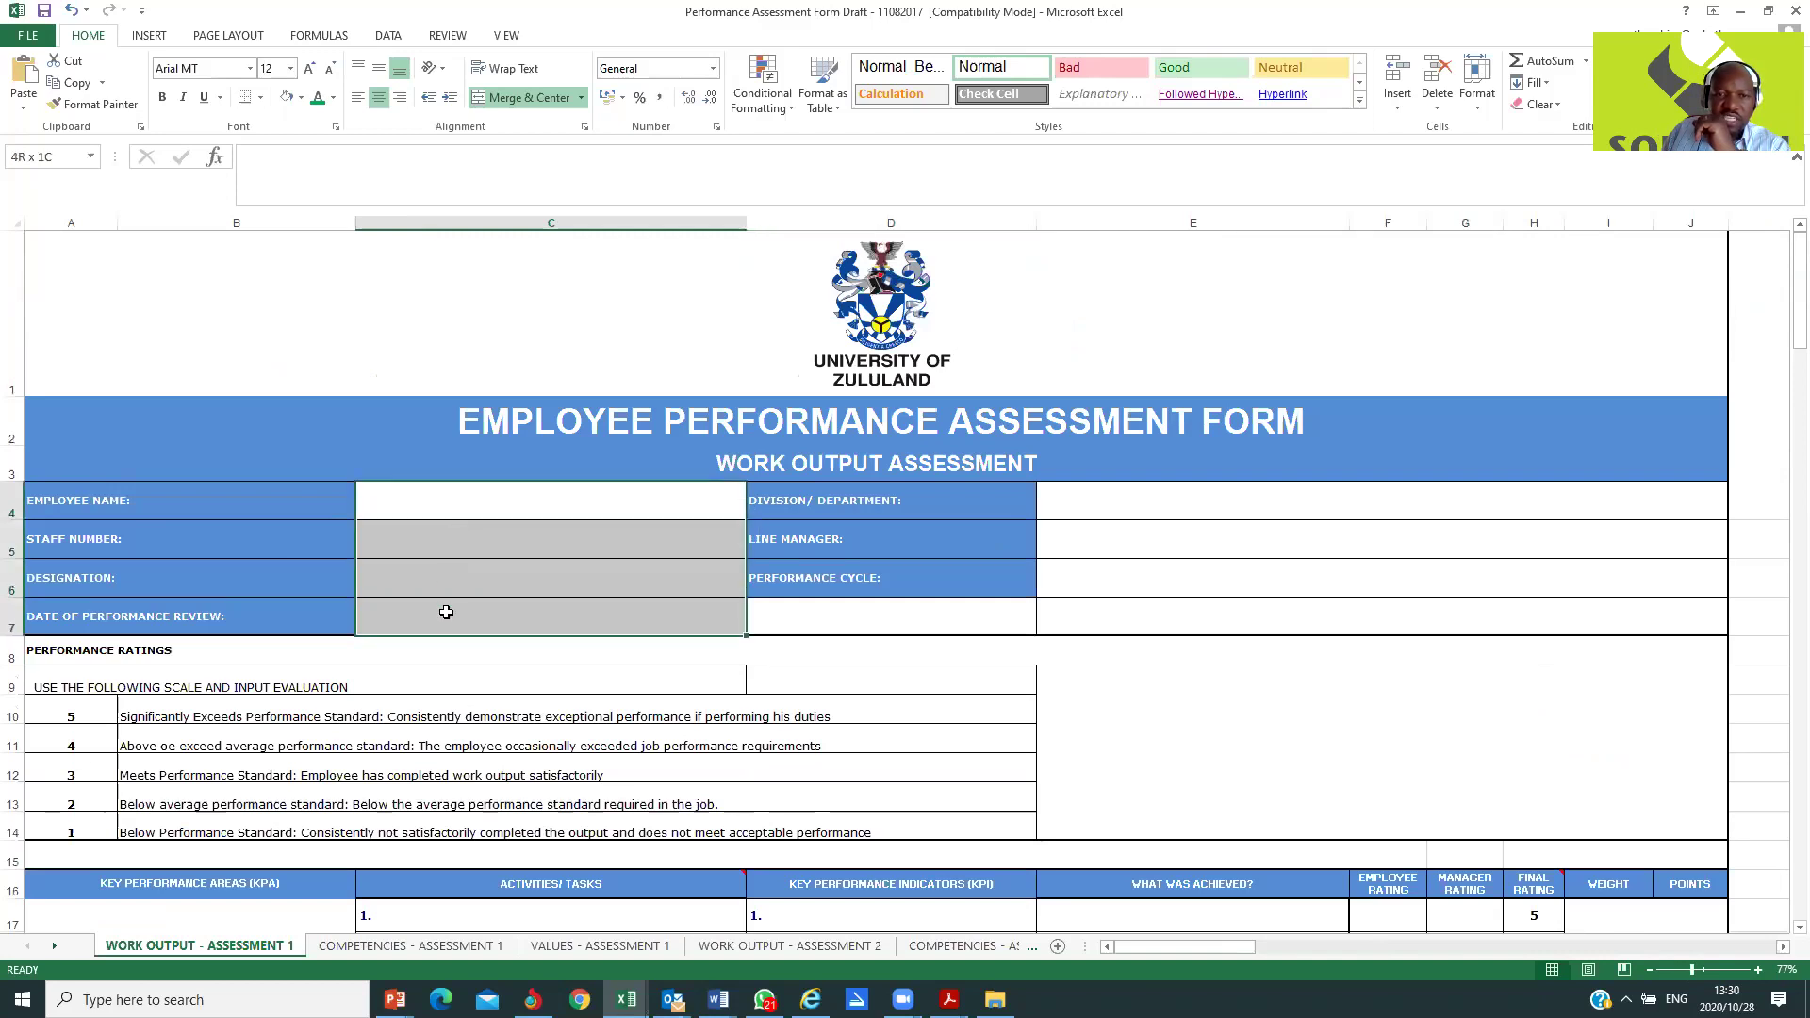
click(1146, 494)
drag(1146, 493, 1123, 610)
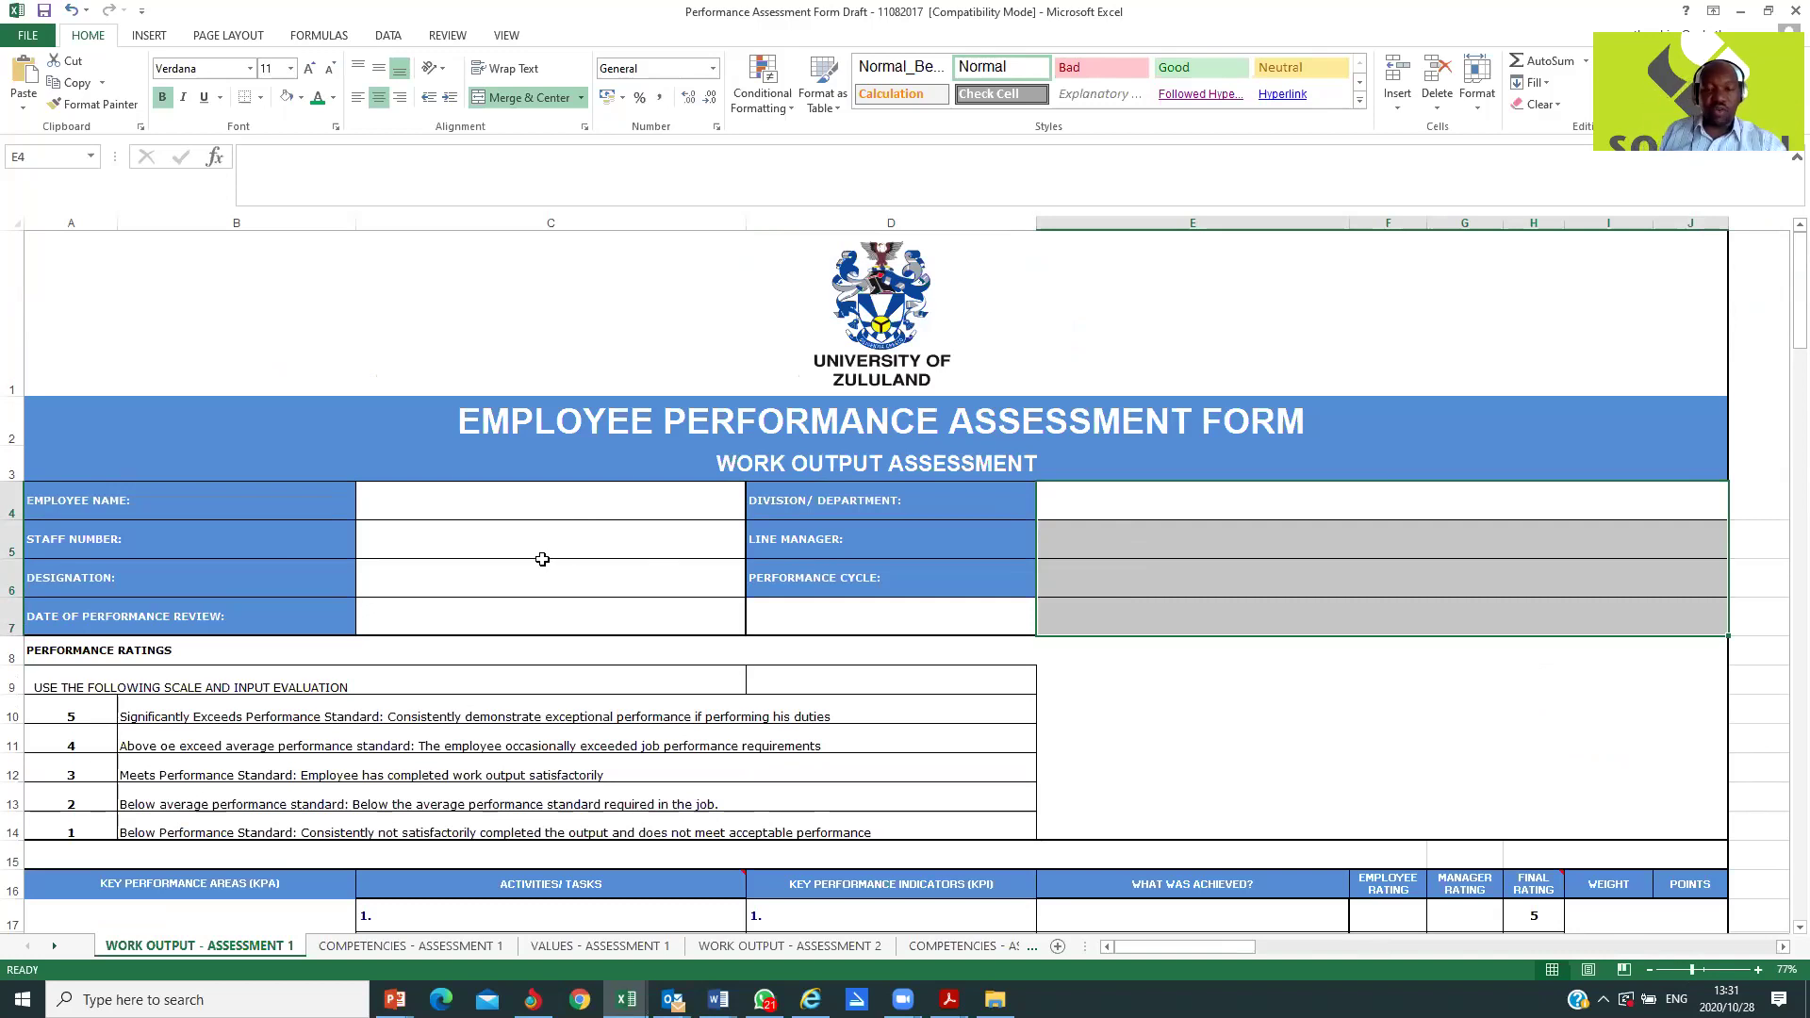
Step: Dismiss the antivirus notification and review the performance rating scale below the employee details
scroll(542, 578, down, 1)
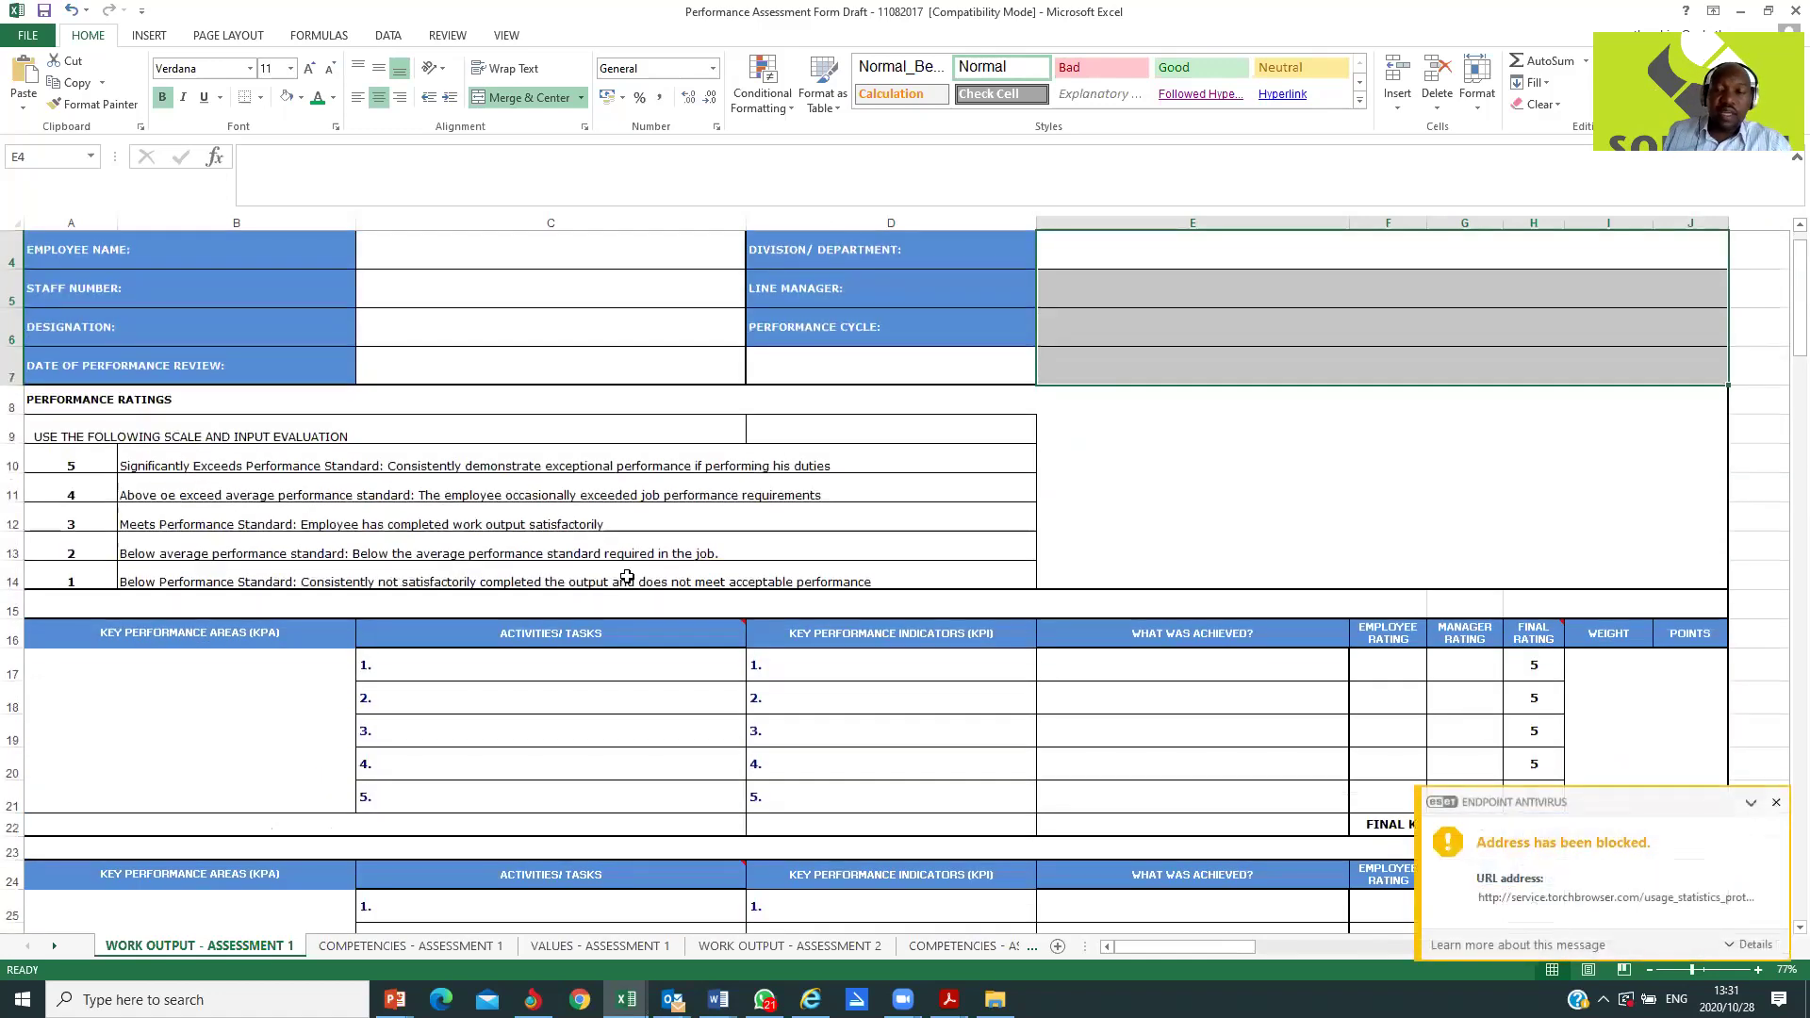
click(1779, 806)
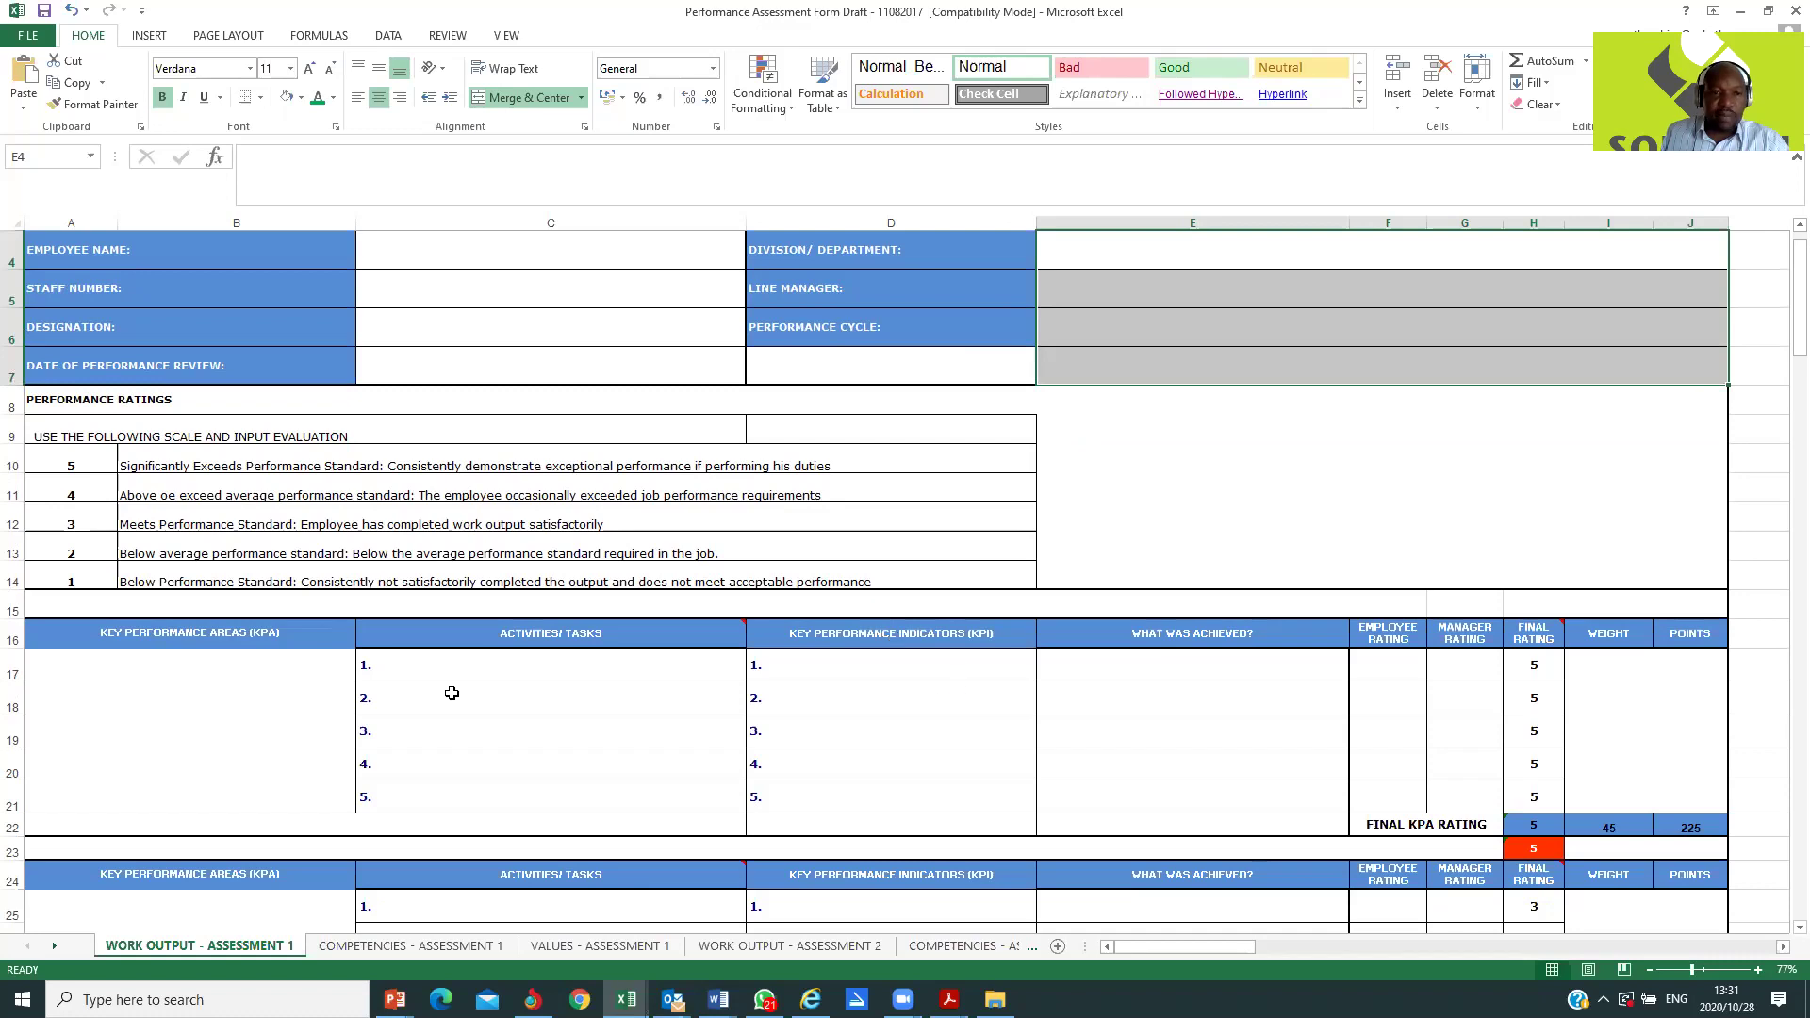
scroll(605, 551, up, 1)
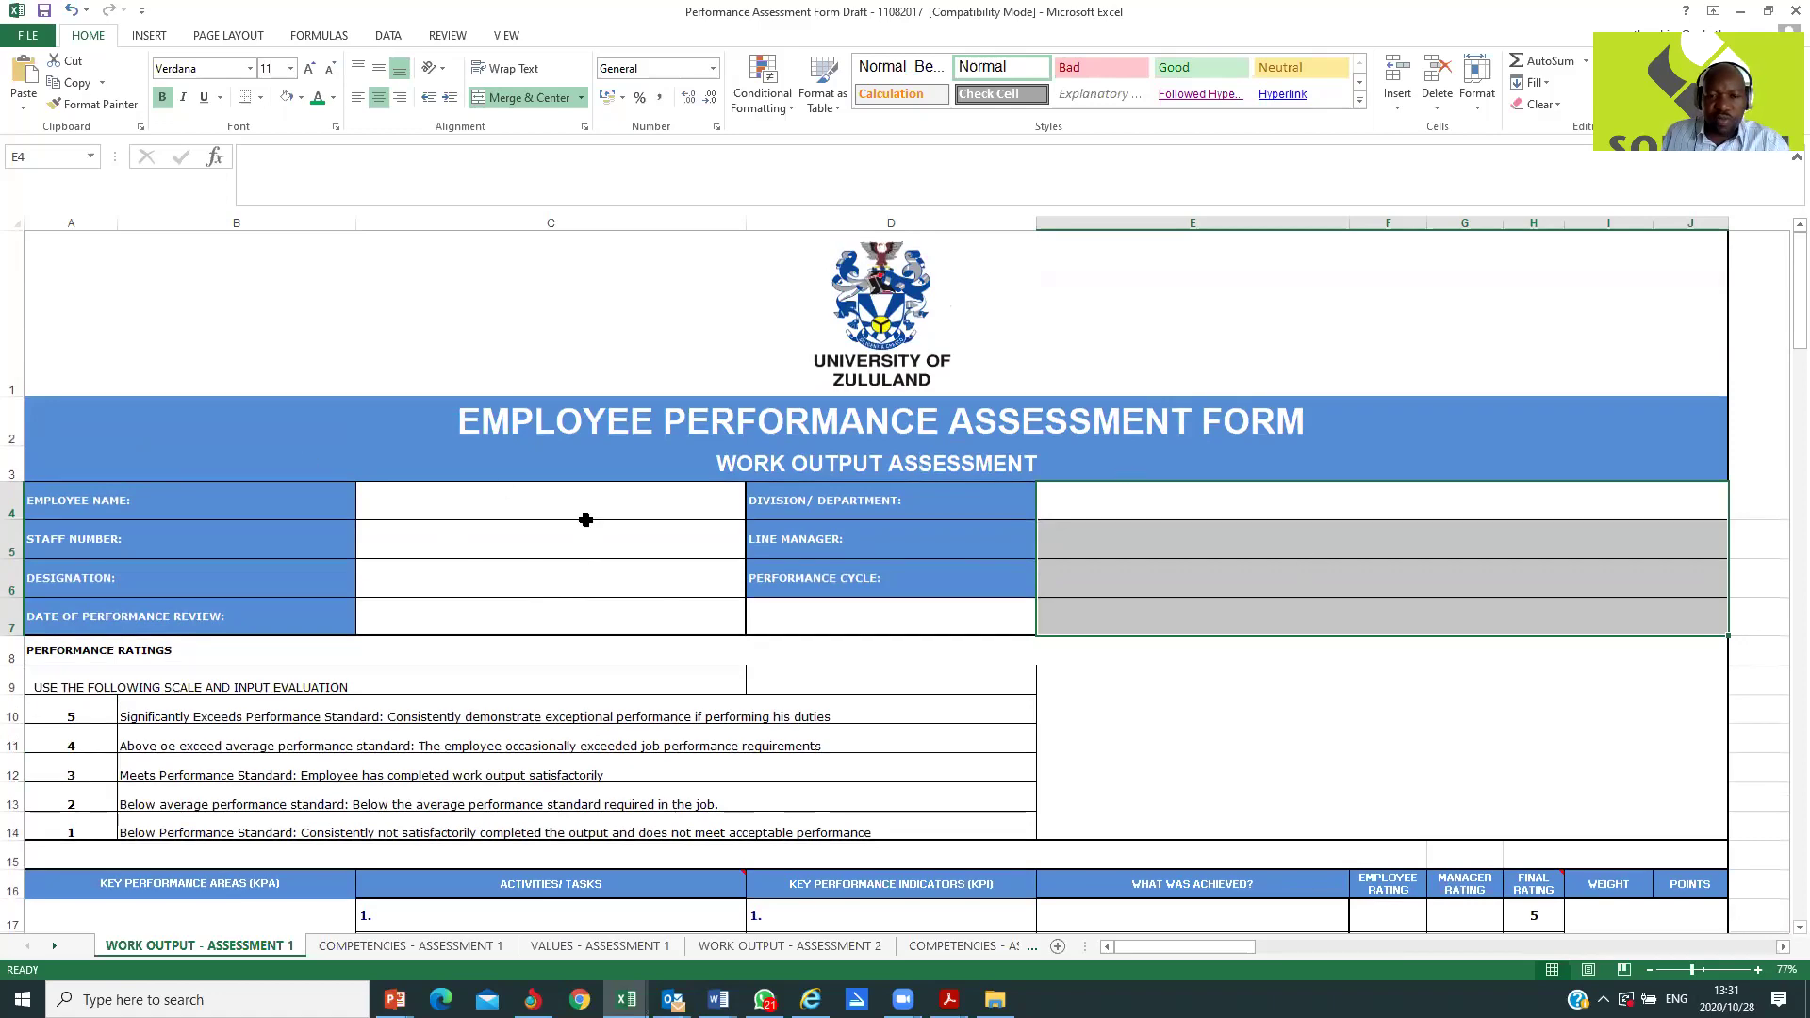
scroll(575, 564, down, 1)
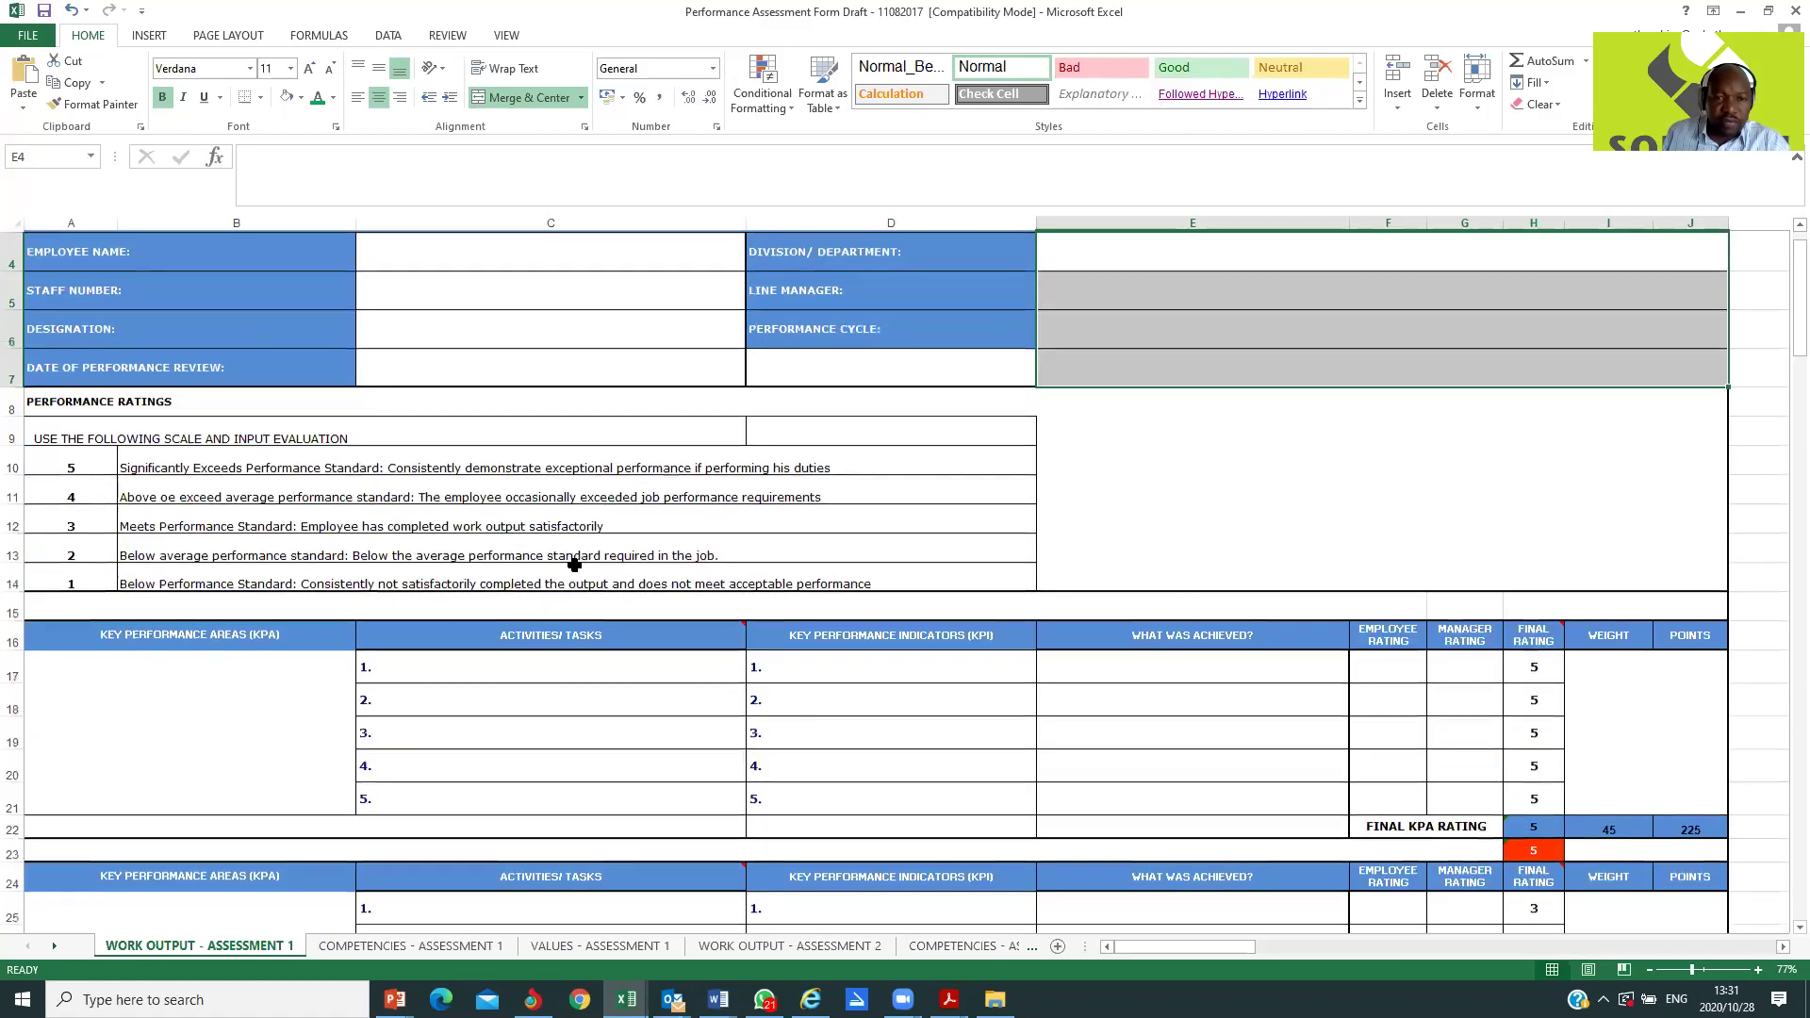
scroll(612, 541, up, 1)
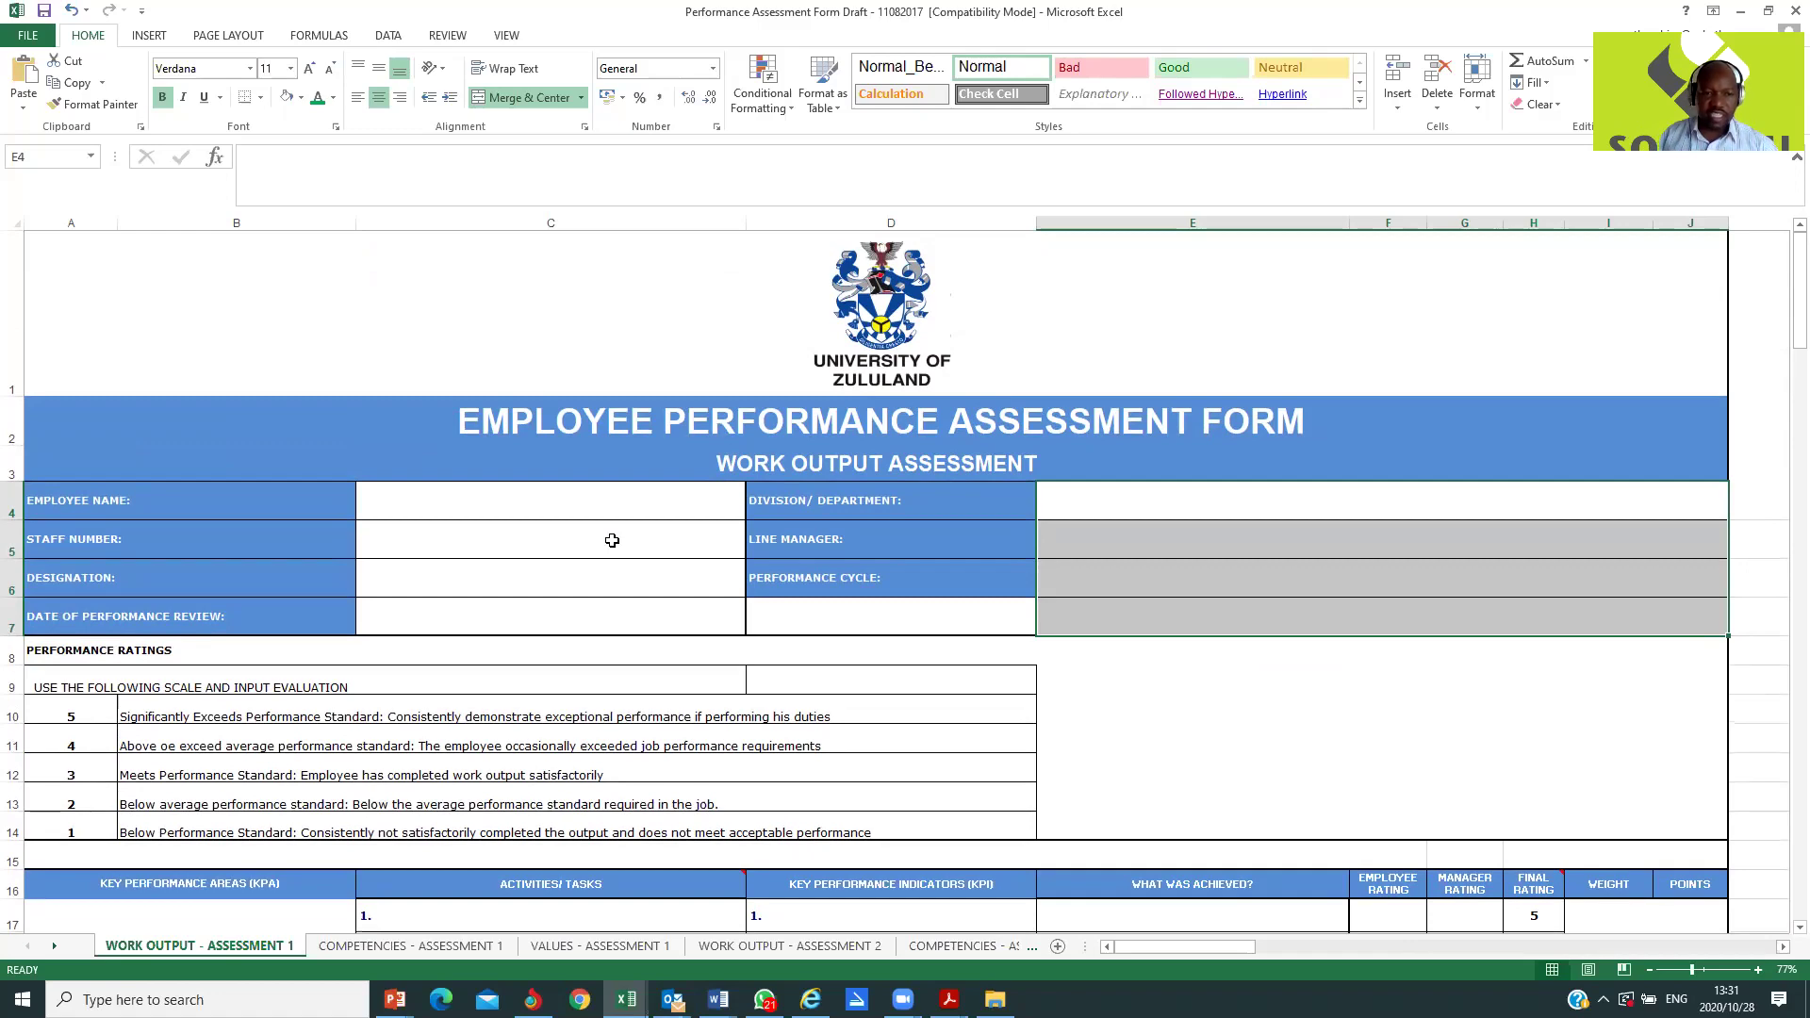
Step: Select the employee name, staff number and designation cells, and the key performance area cells of the first two KPA tables
drag(500, 513, 500, 561)
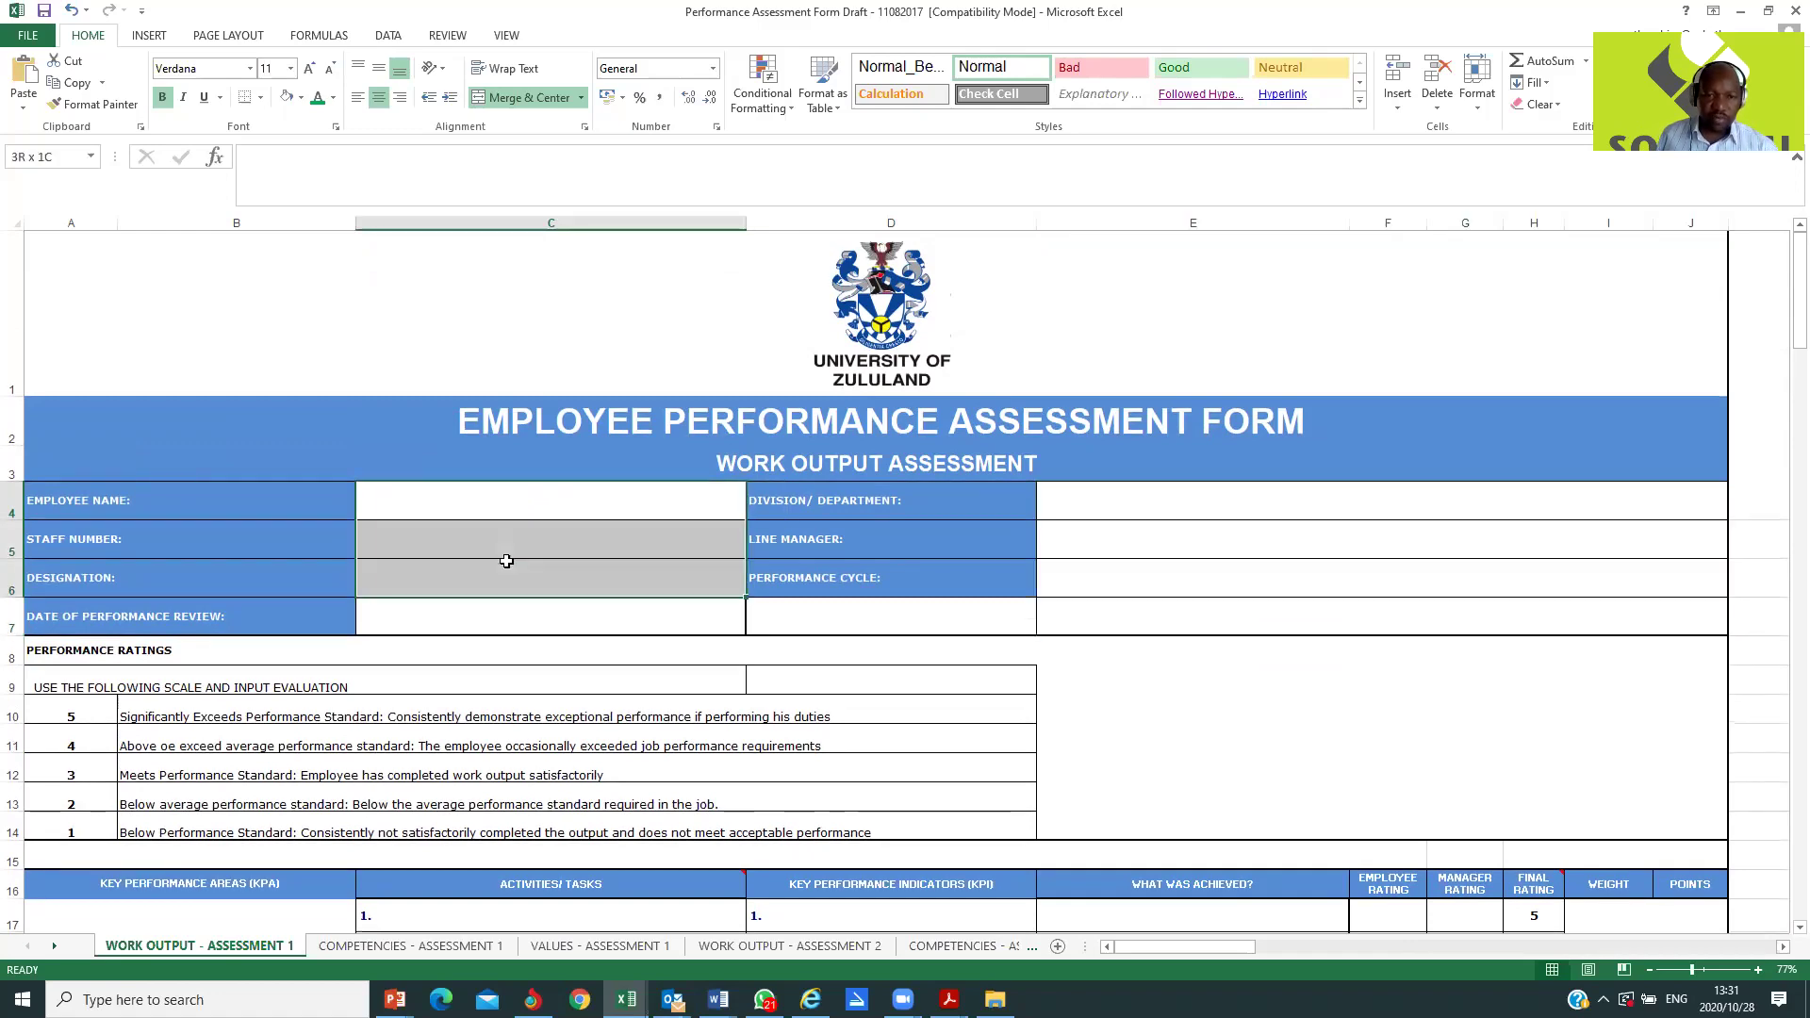
scroll(316, 576, down, 2)
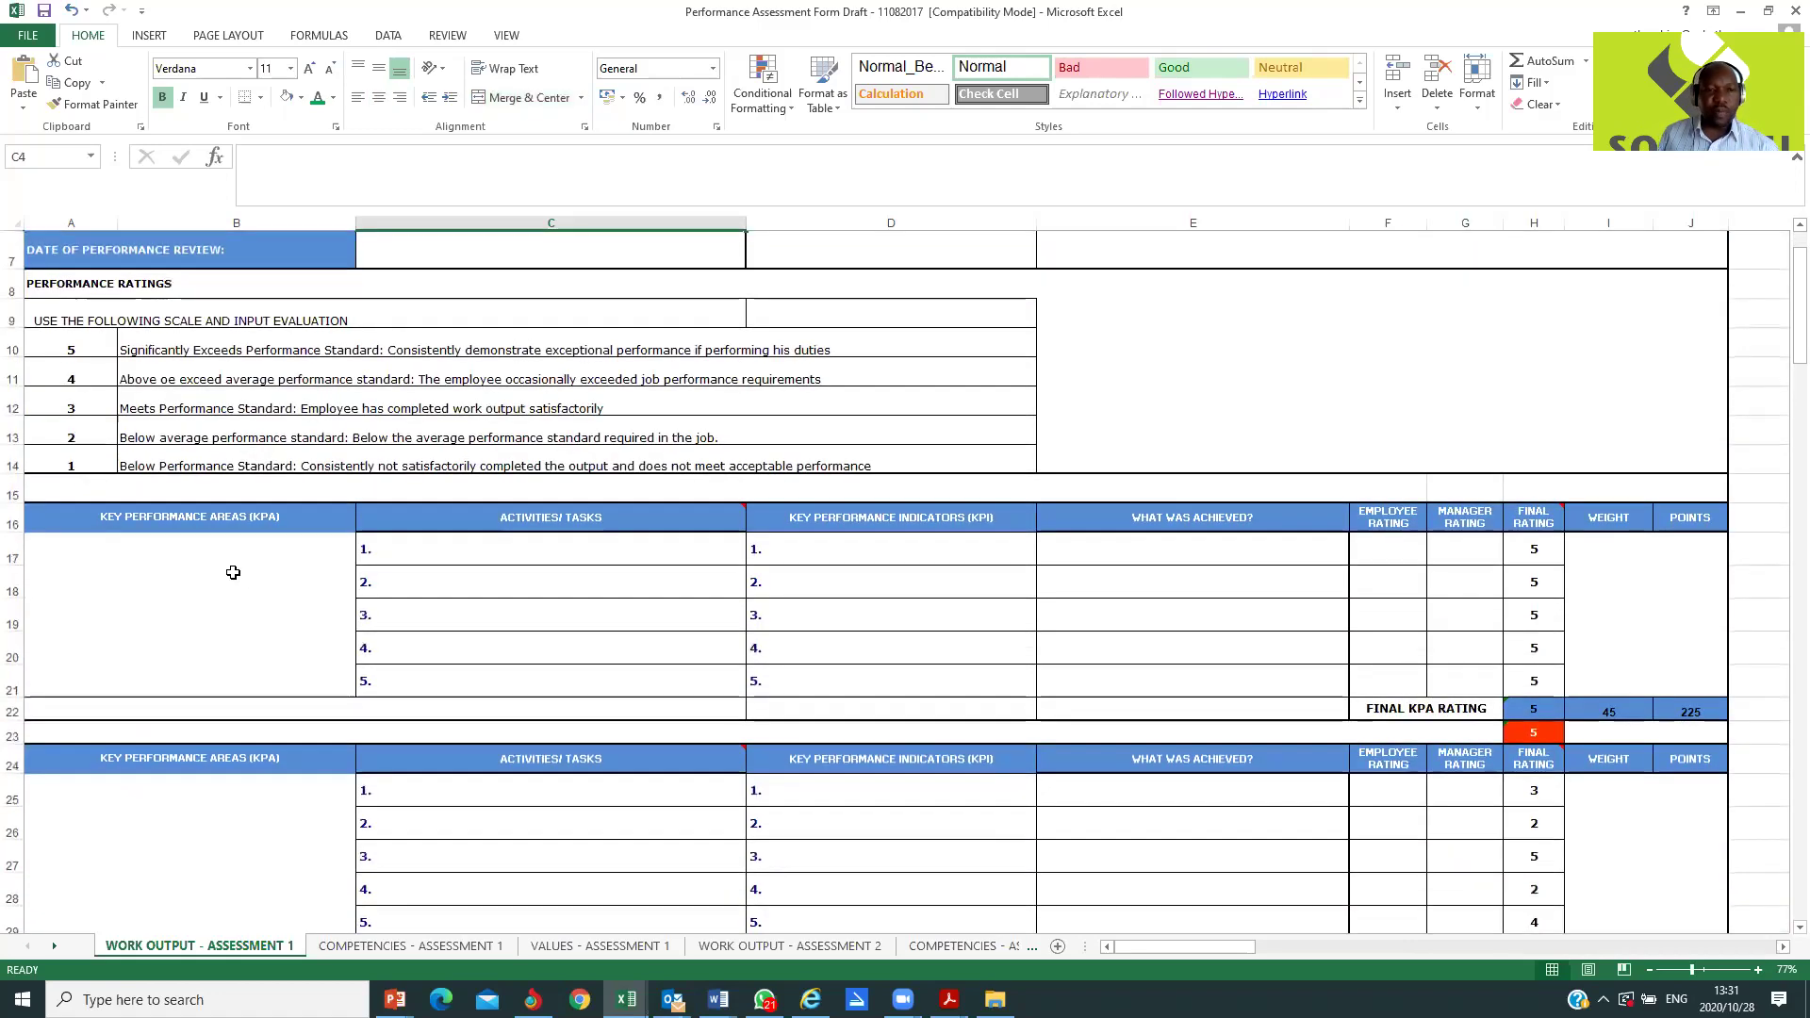
click(234, 571)
click(202, 818)
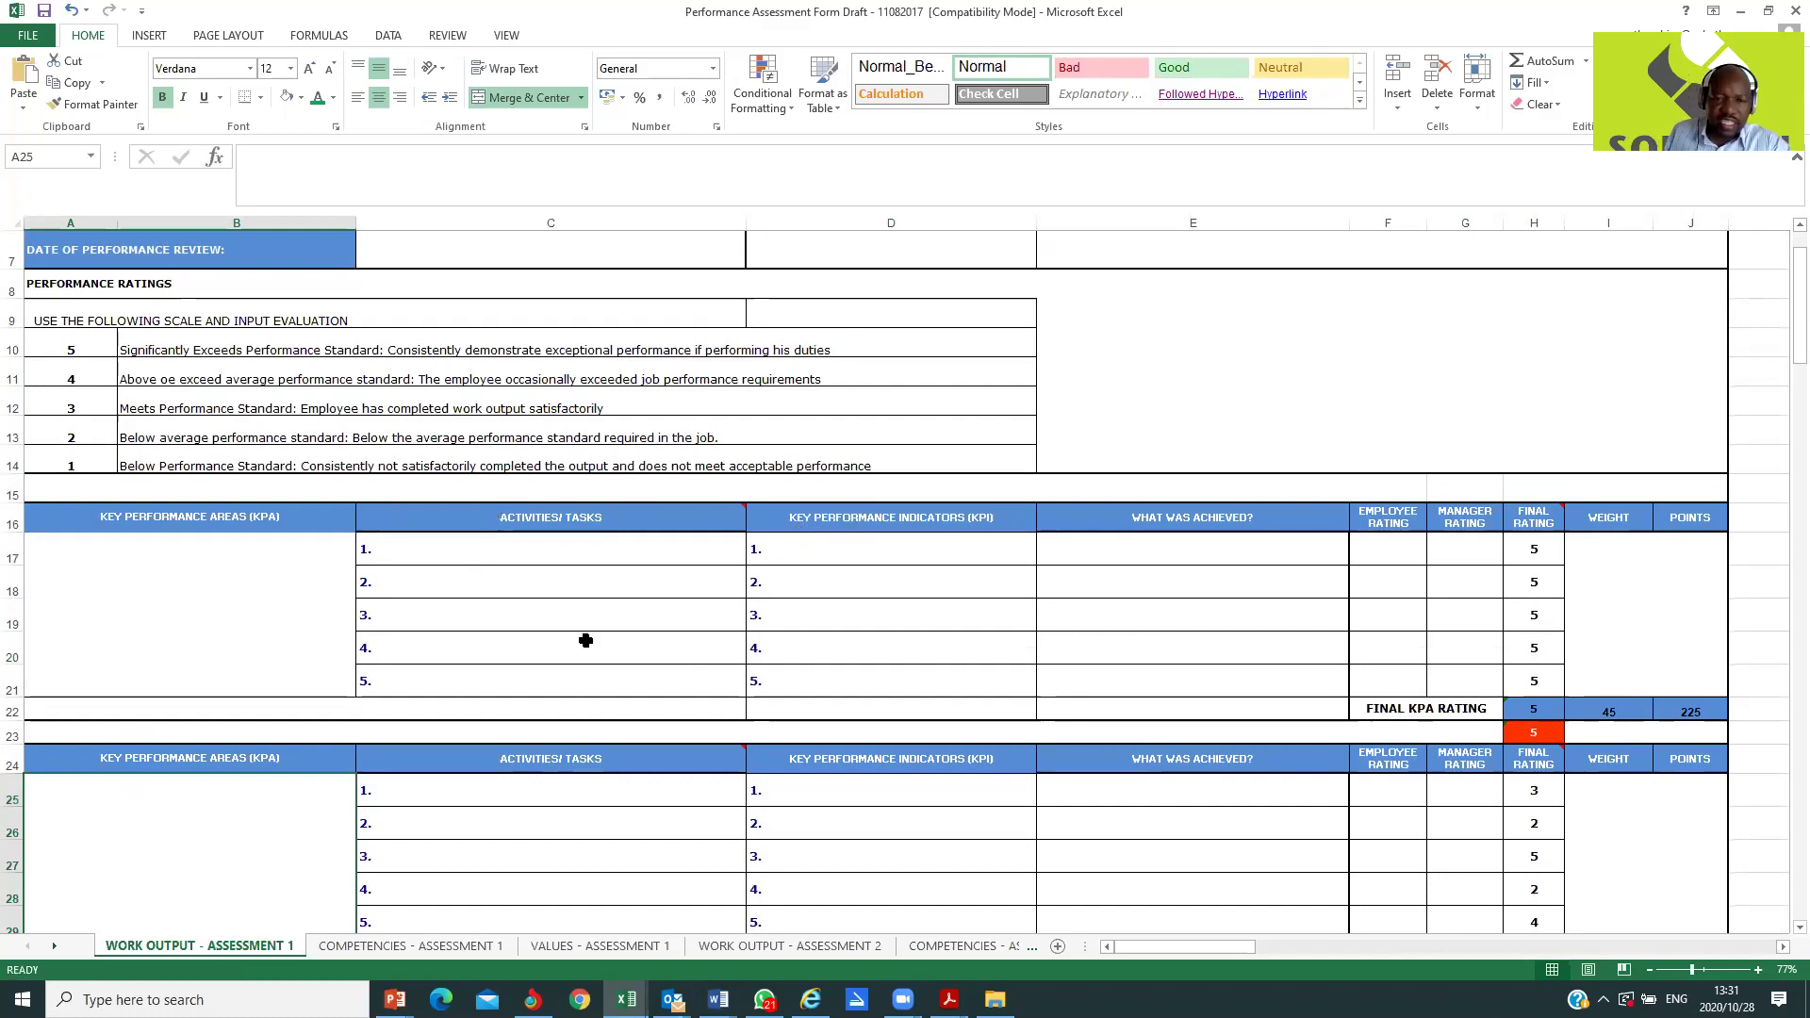
scroll(595, 645, up, 2)
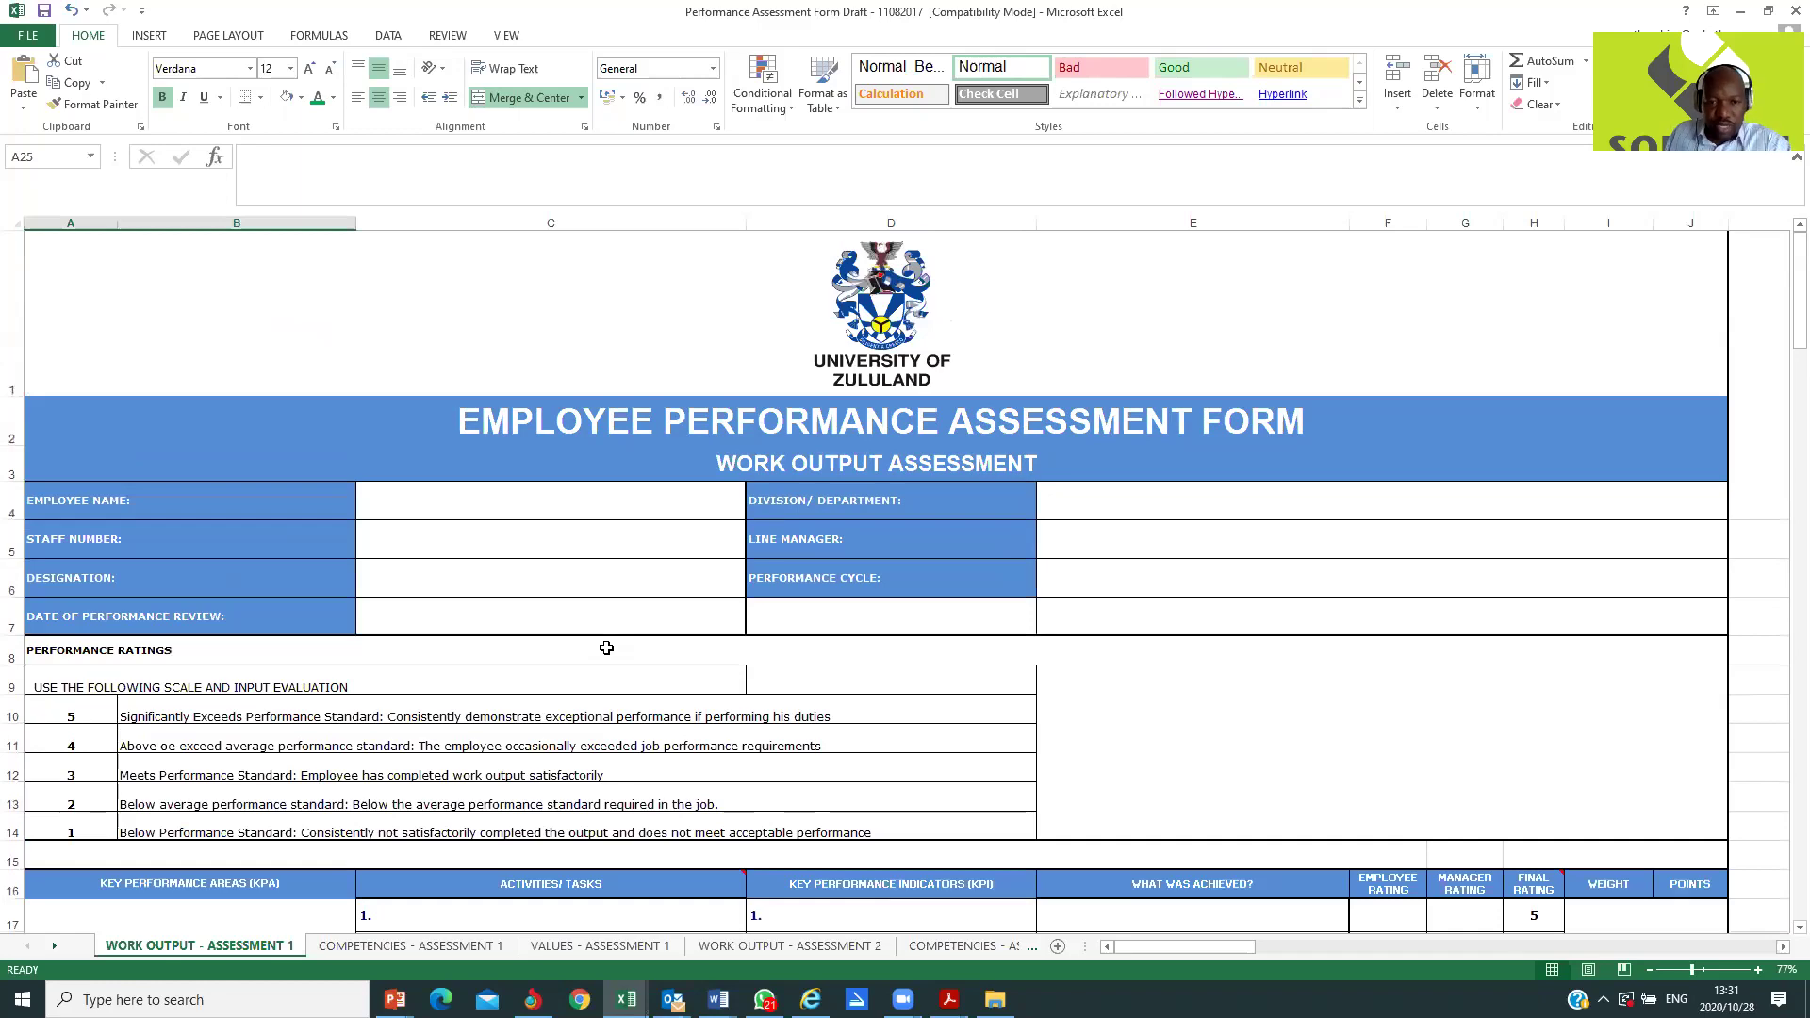
scroll(606, 648, down, 1)
click(245, 737)
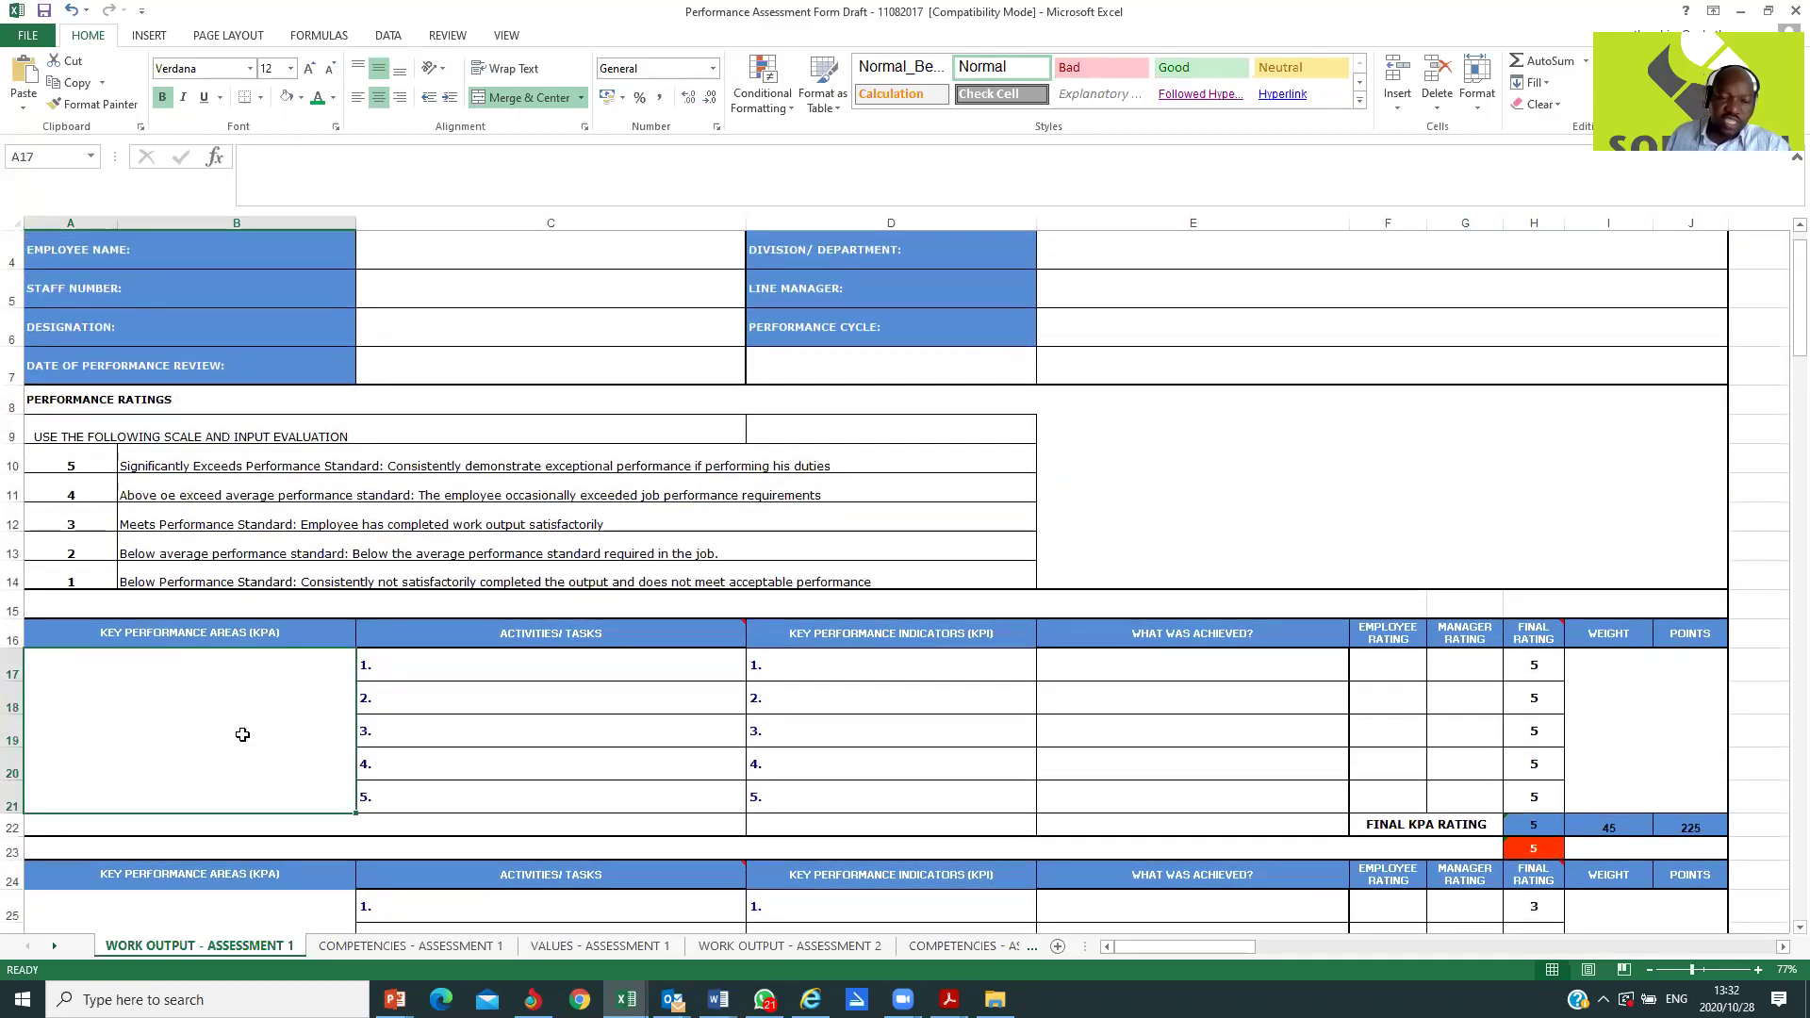
Step: Select the key performance area entry cells of the second through fifth KPA tables one after another
scroll(242, 735, down, 2)
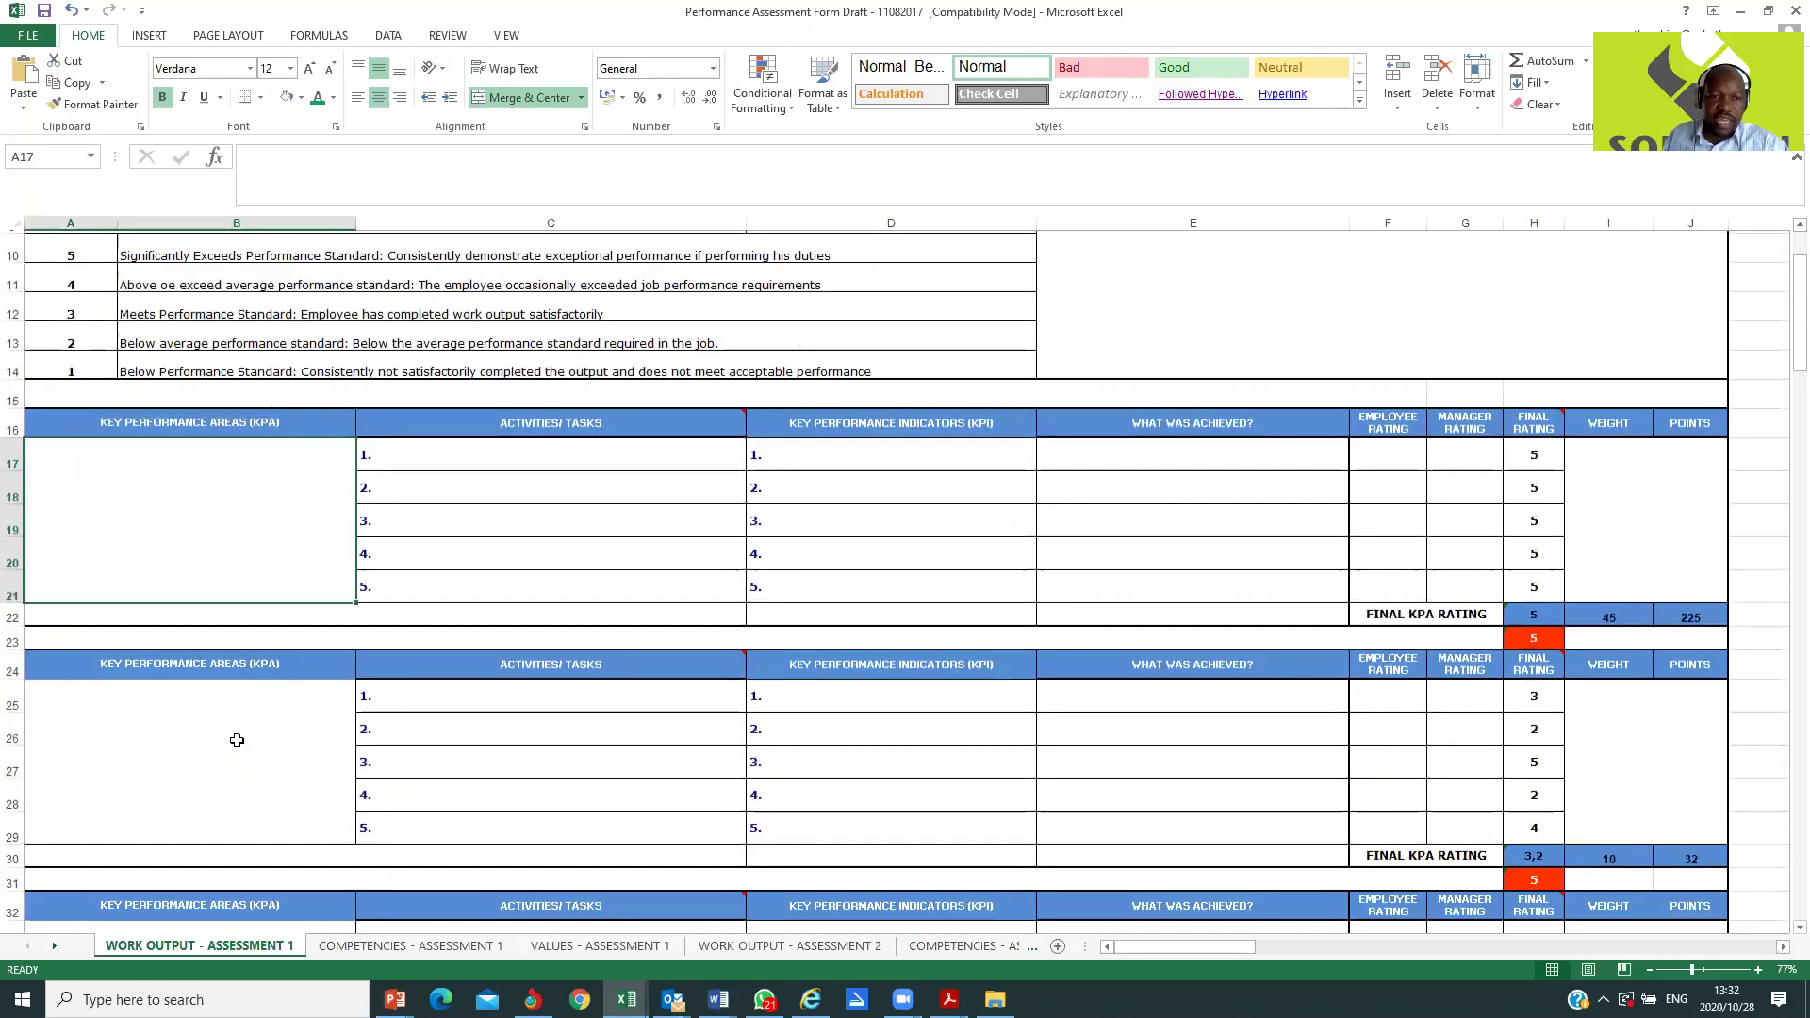
click(237, 741)
scroll(237, 740, down, 3)
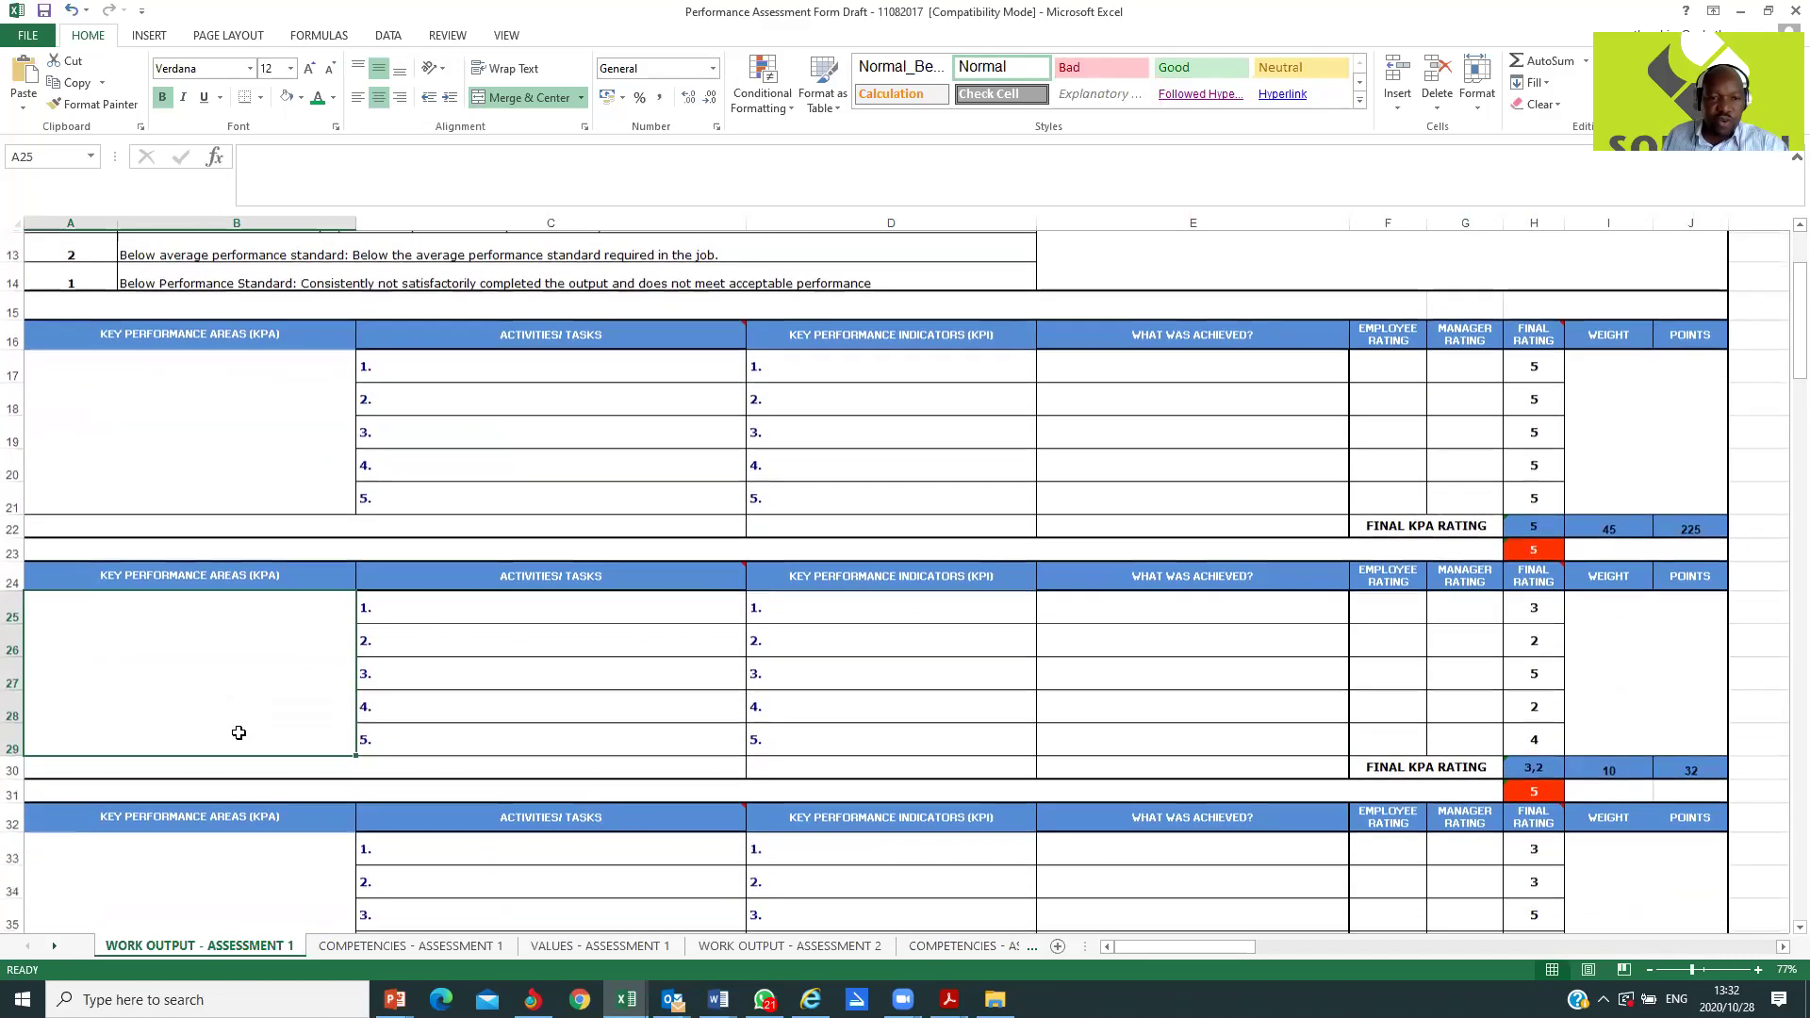
click(207, 716)
scroll(223, 759, down, 2)
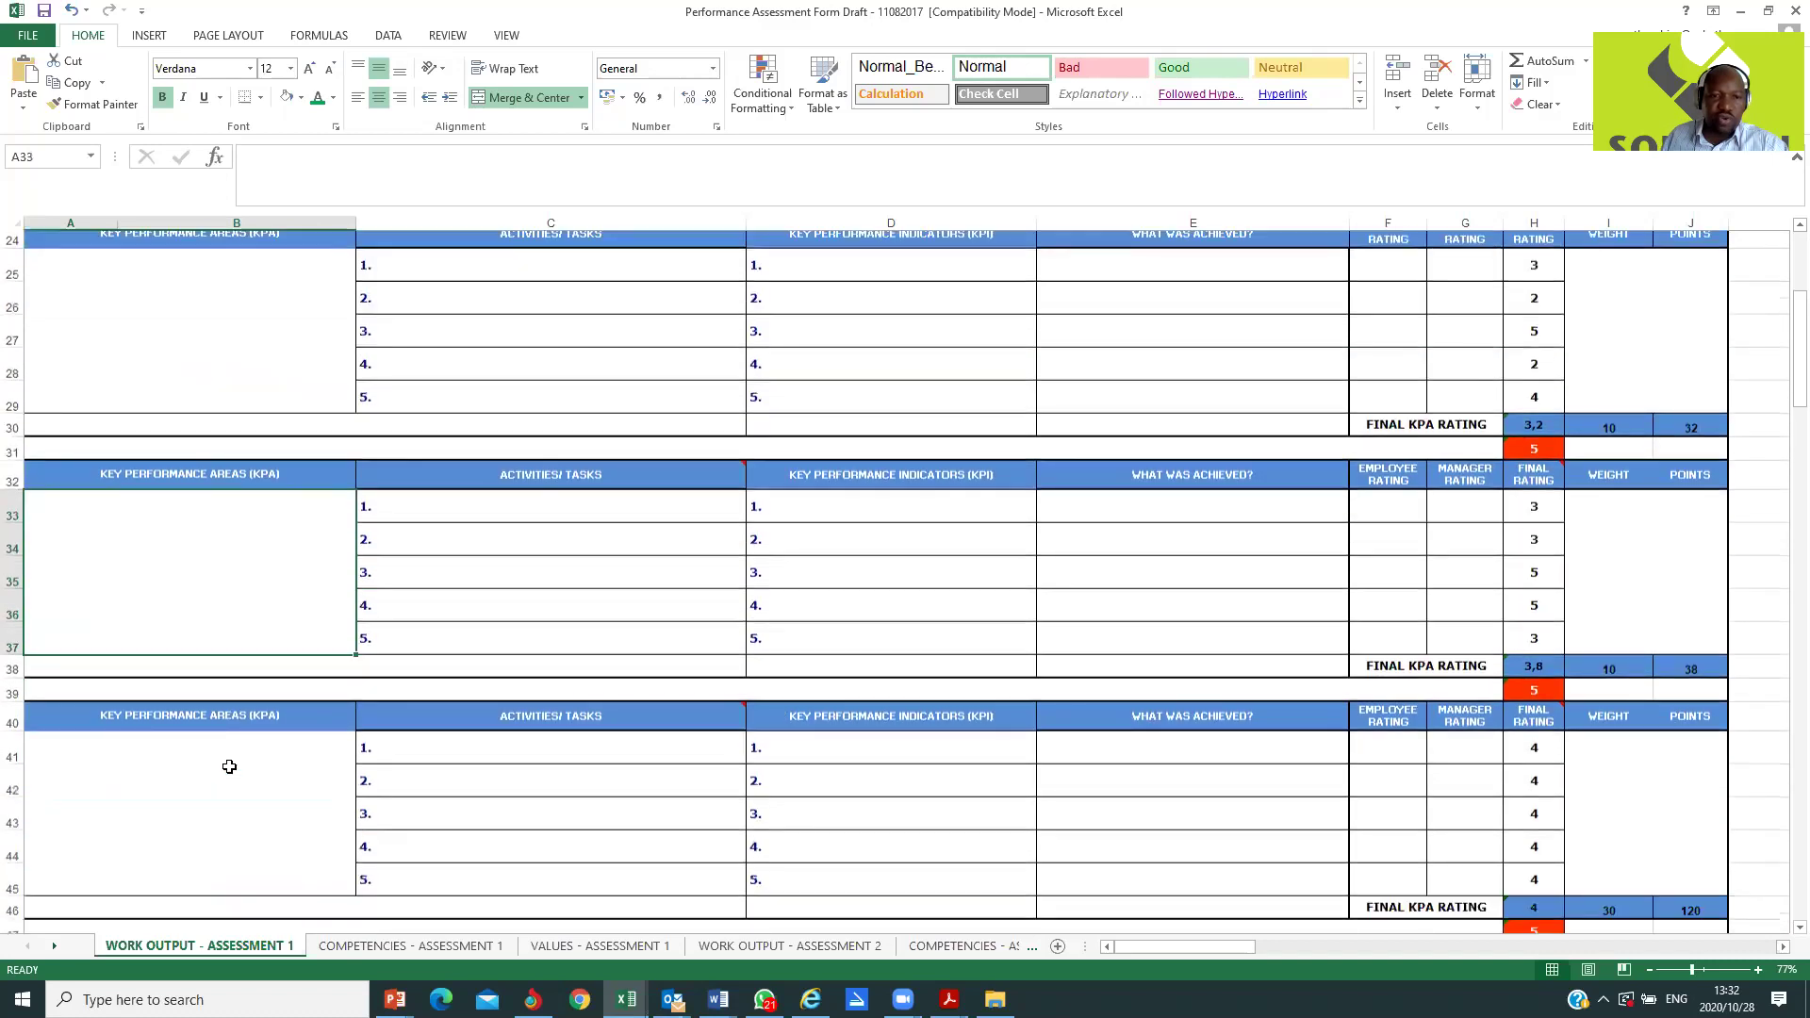
click(223, 759)
scroll(223, 759, down, 3)
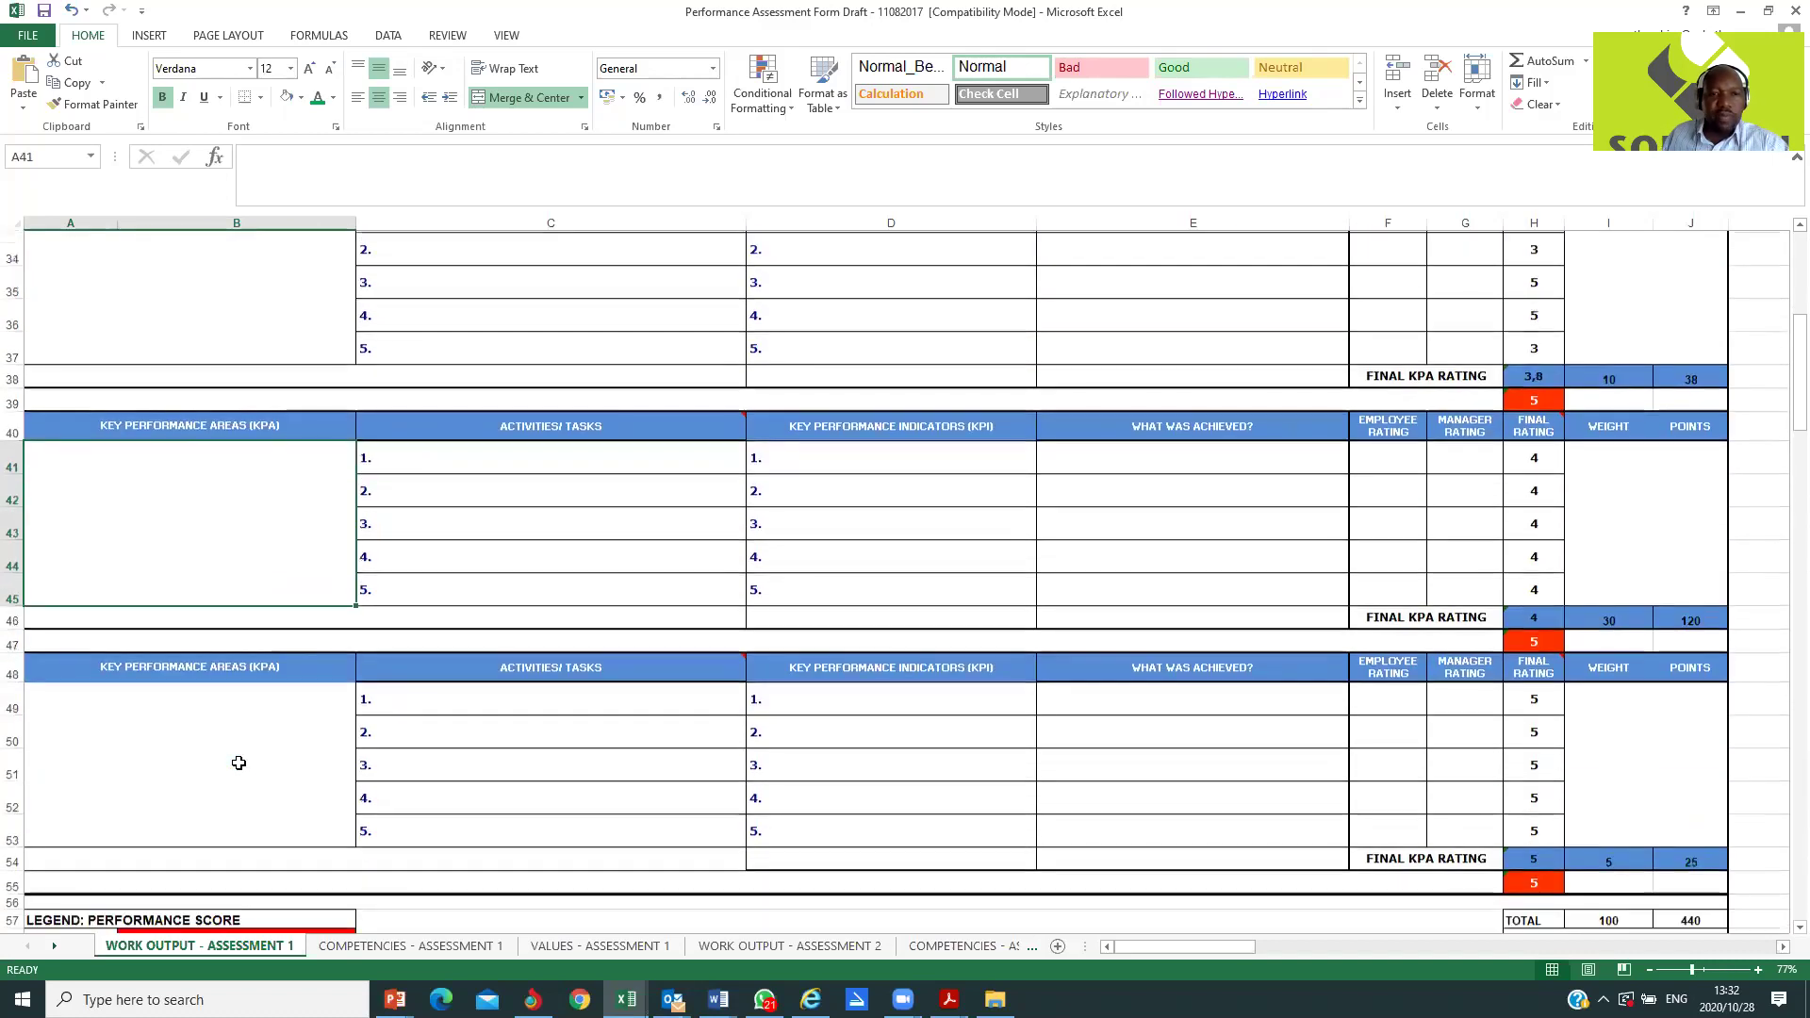
click(234, 750)
Step: Select the "What was achieved?" cells for activities 1 to 5 in the first KPA table, ending on the row below
scroll(535, 657, up, 7)
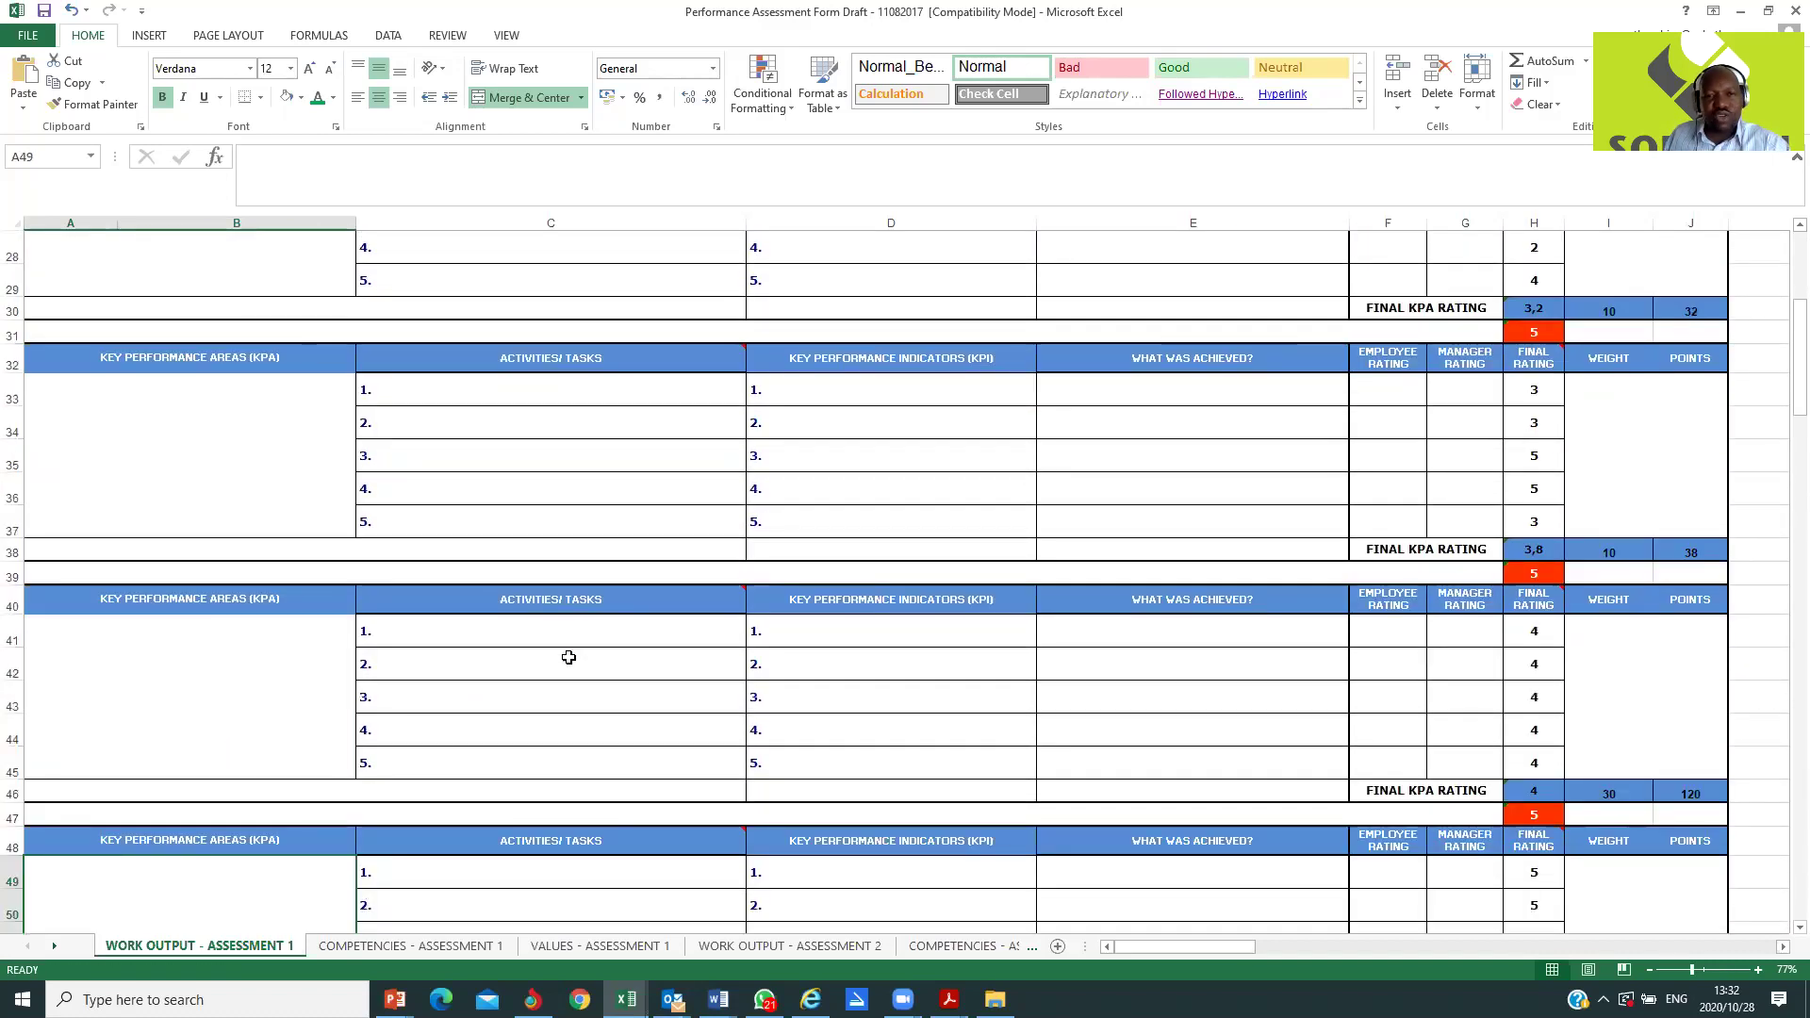
scroll(568, 657, up, 3)
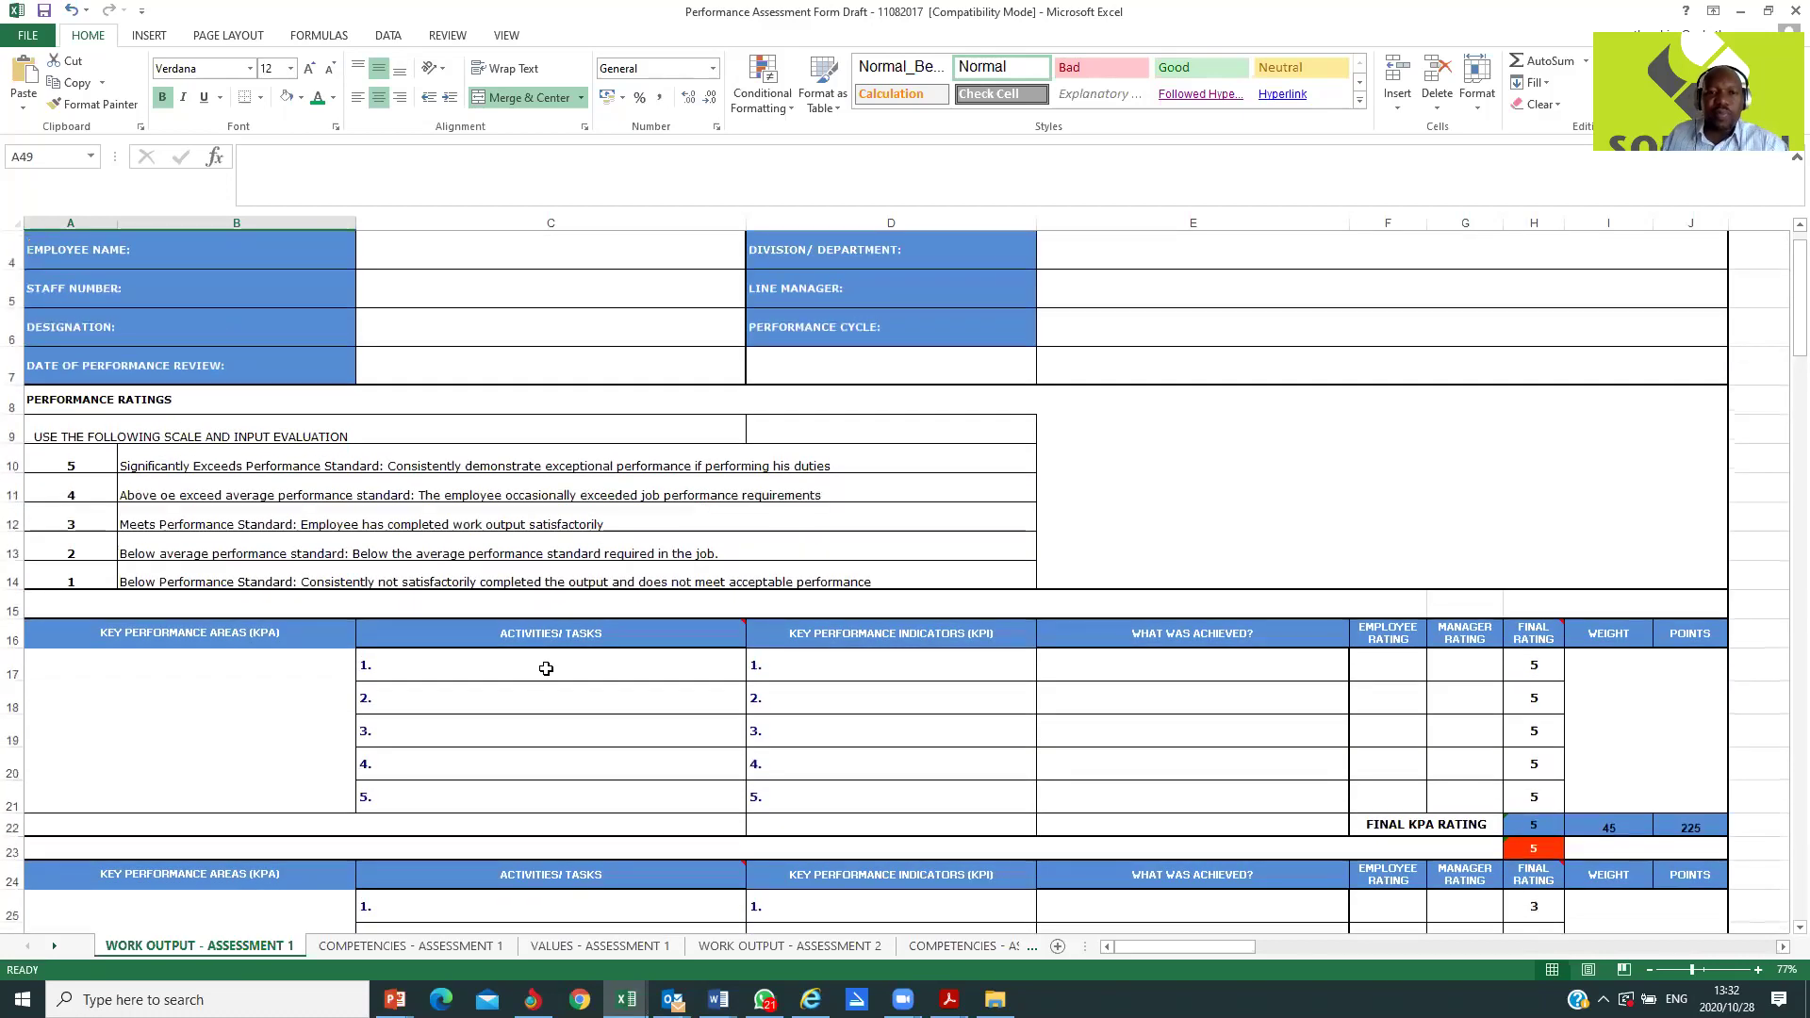
mouse_move(648, 627)
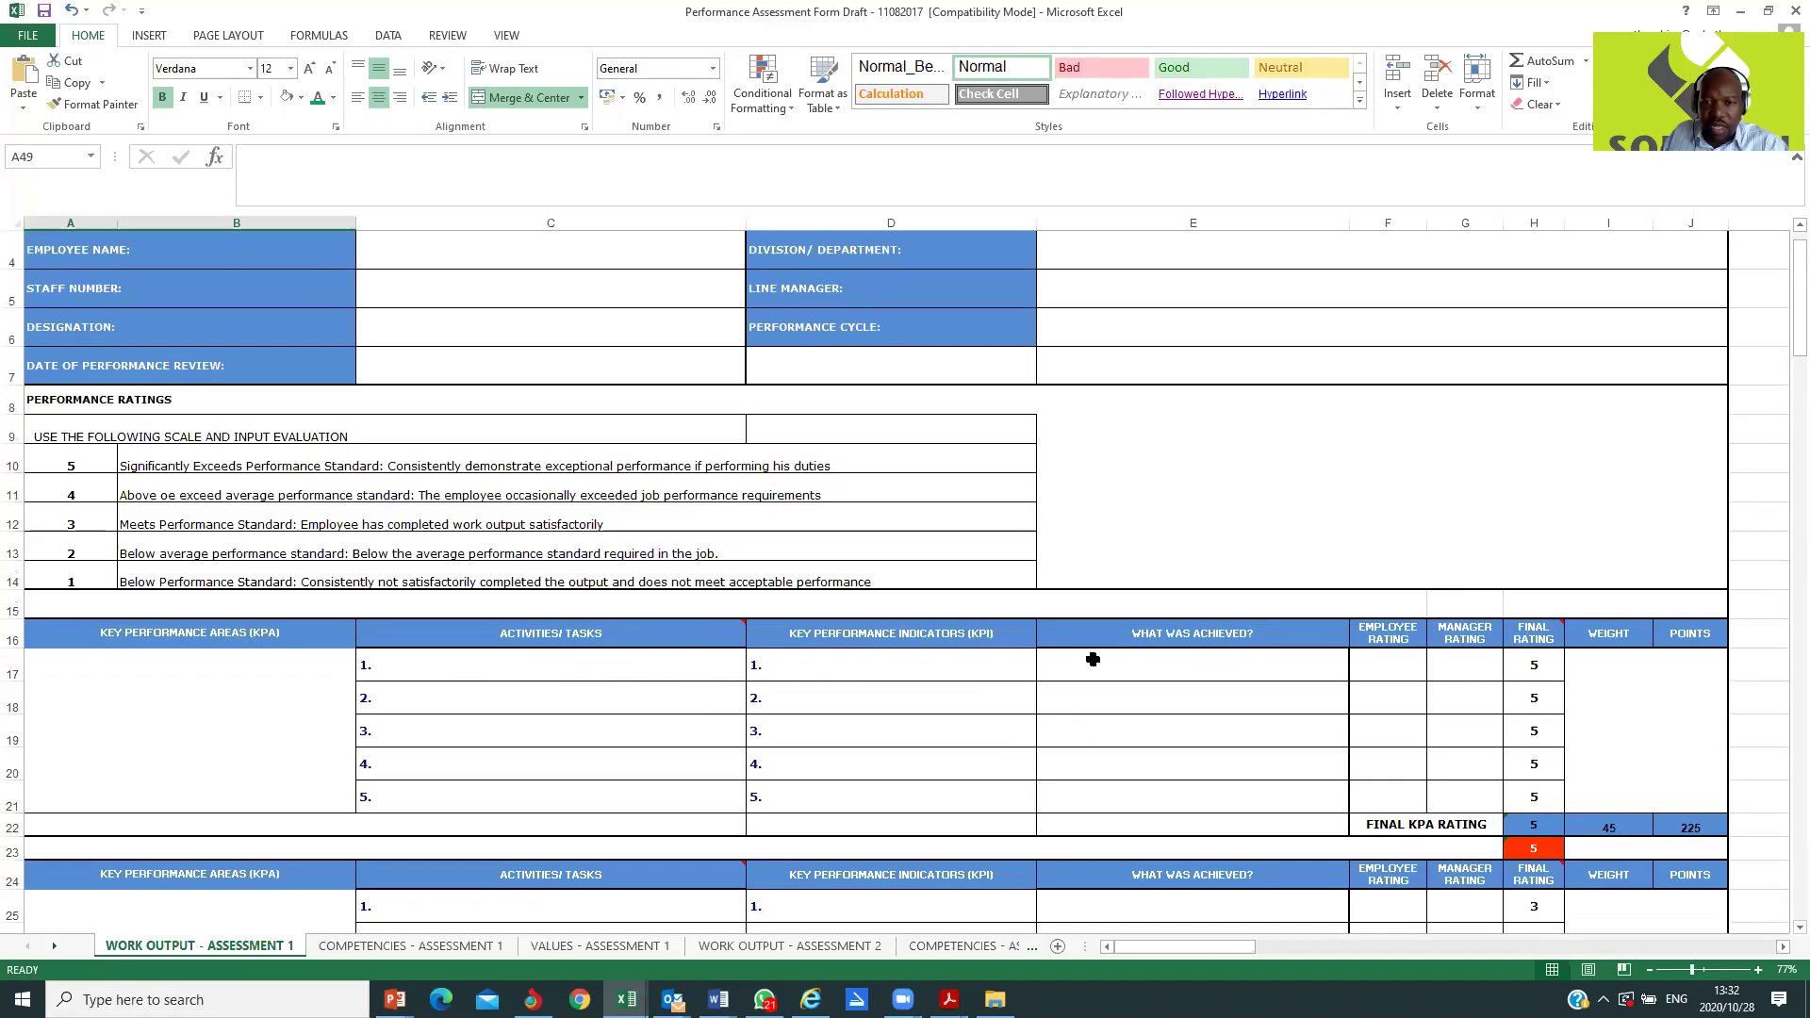
click(1169, 667)
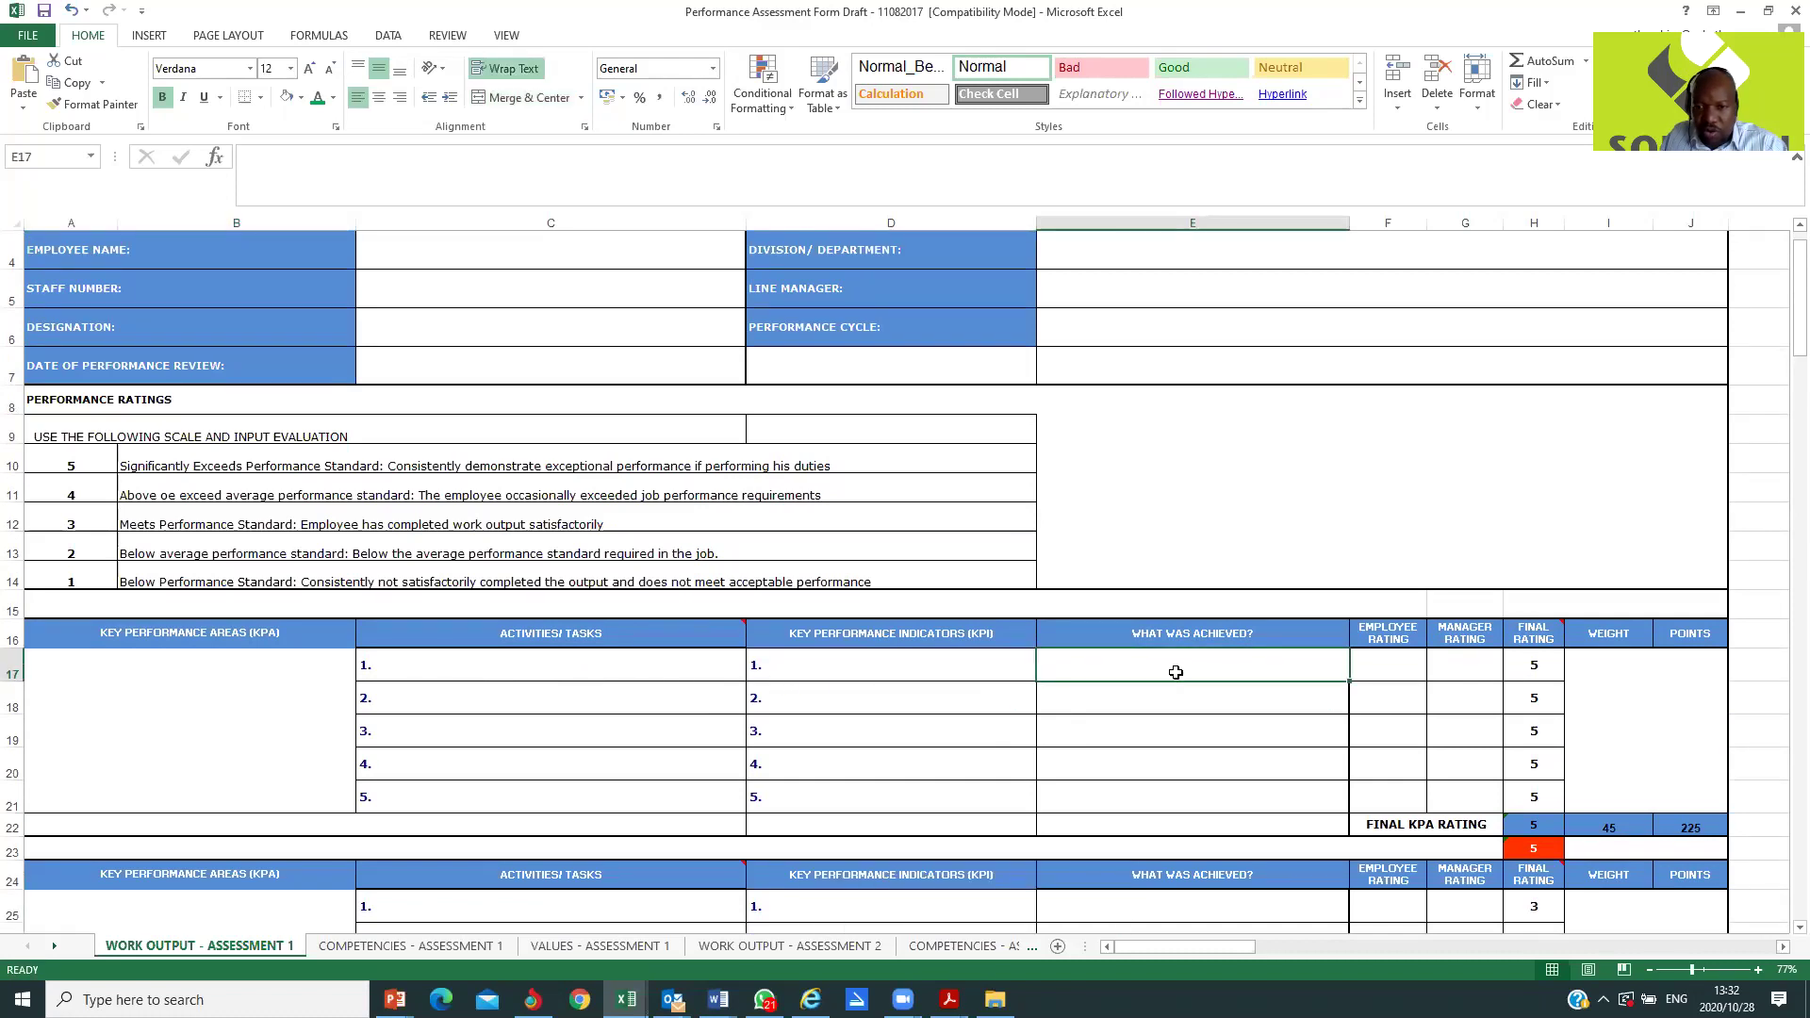
click(1160, 702)
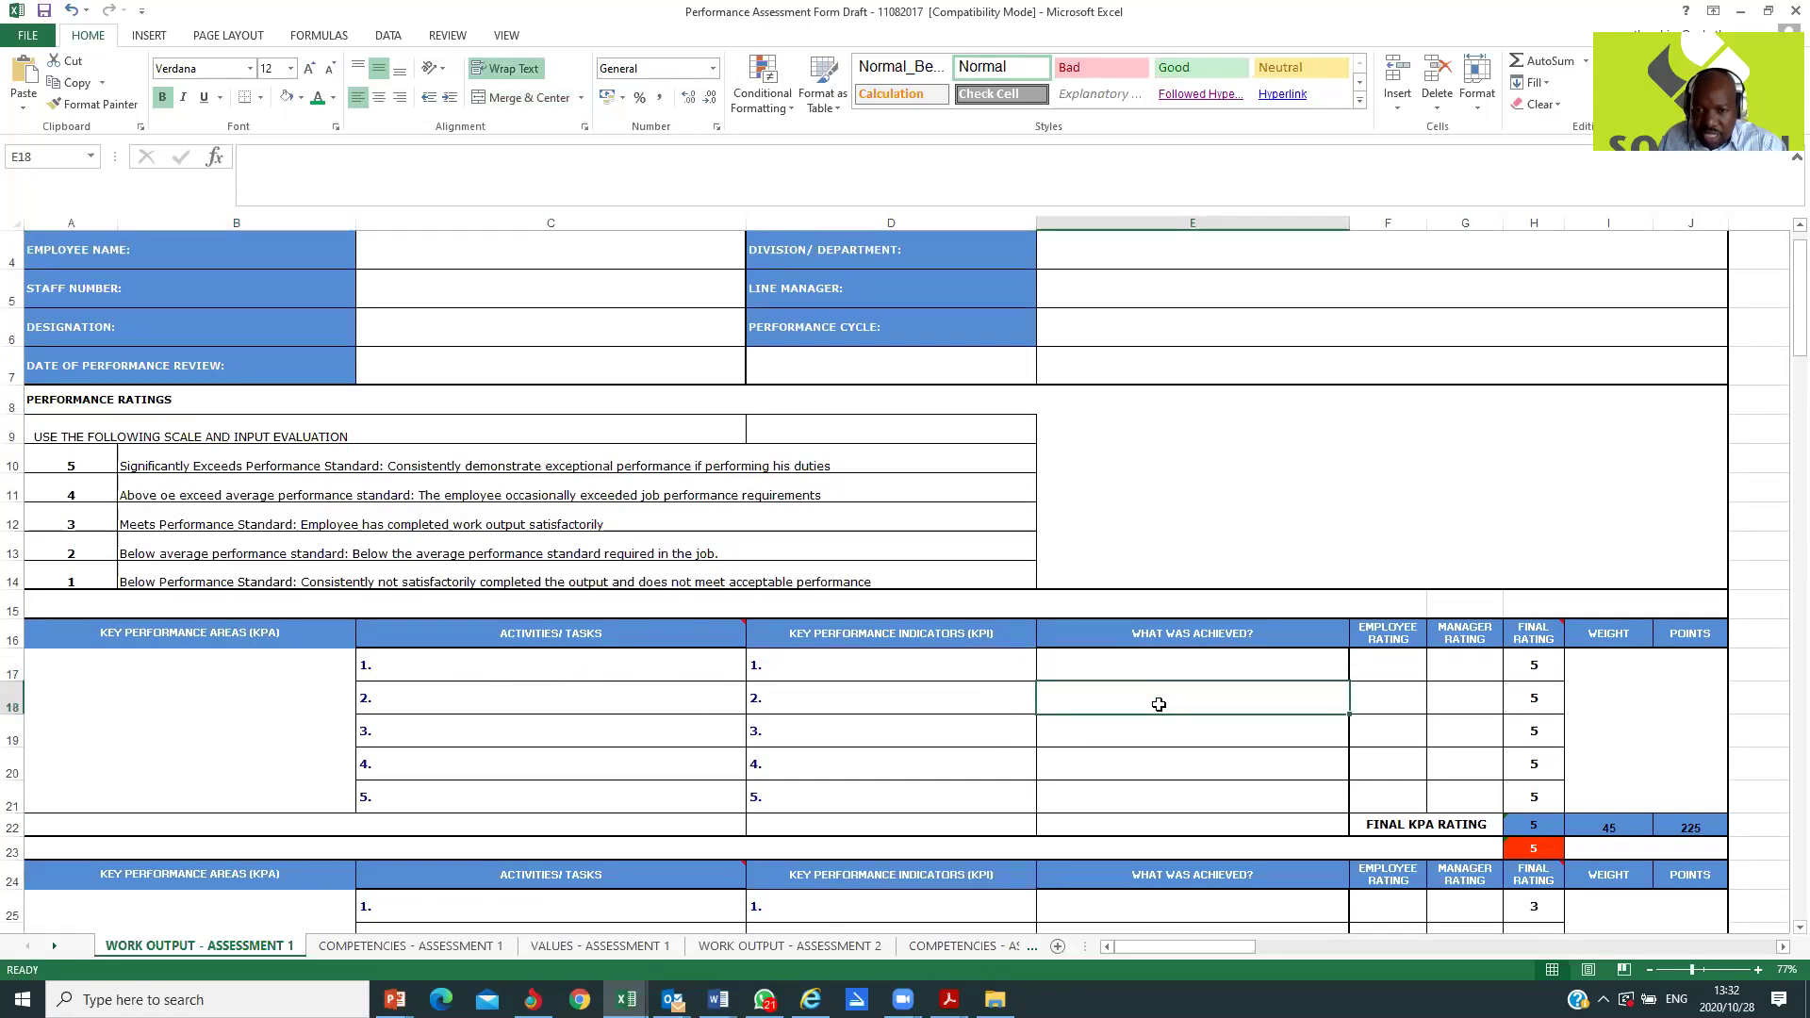
click(1151, 744)
click(1142, 778)
click(1140, 803)
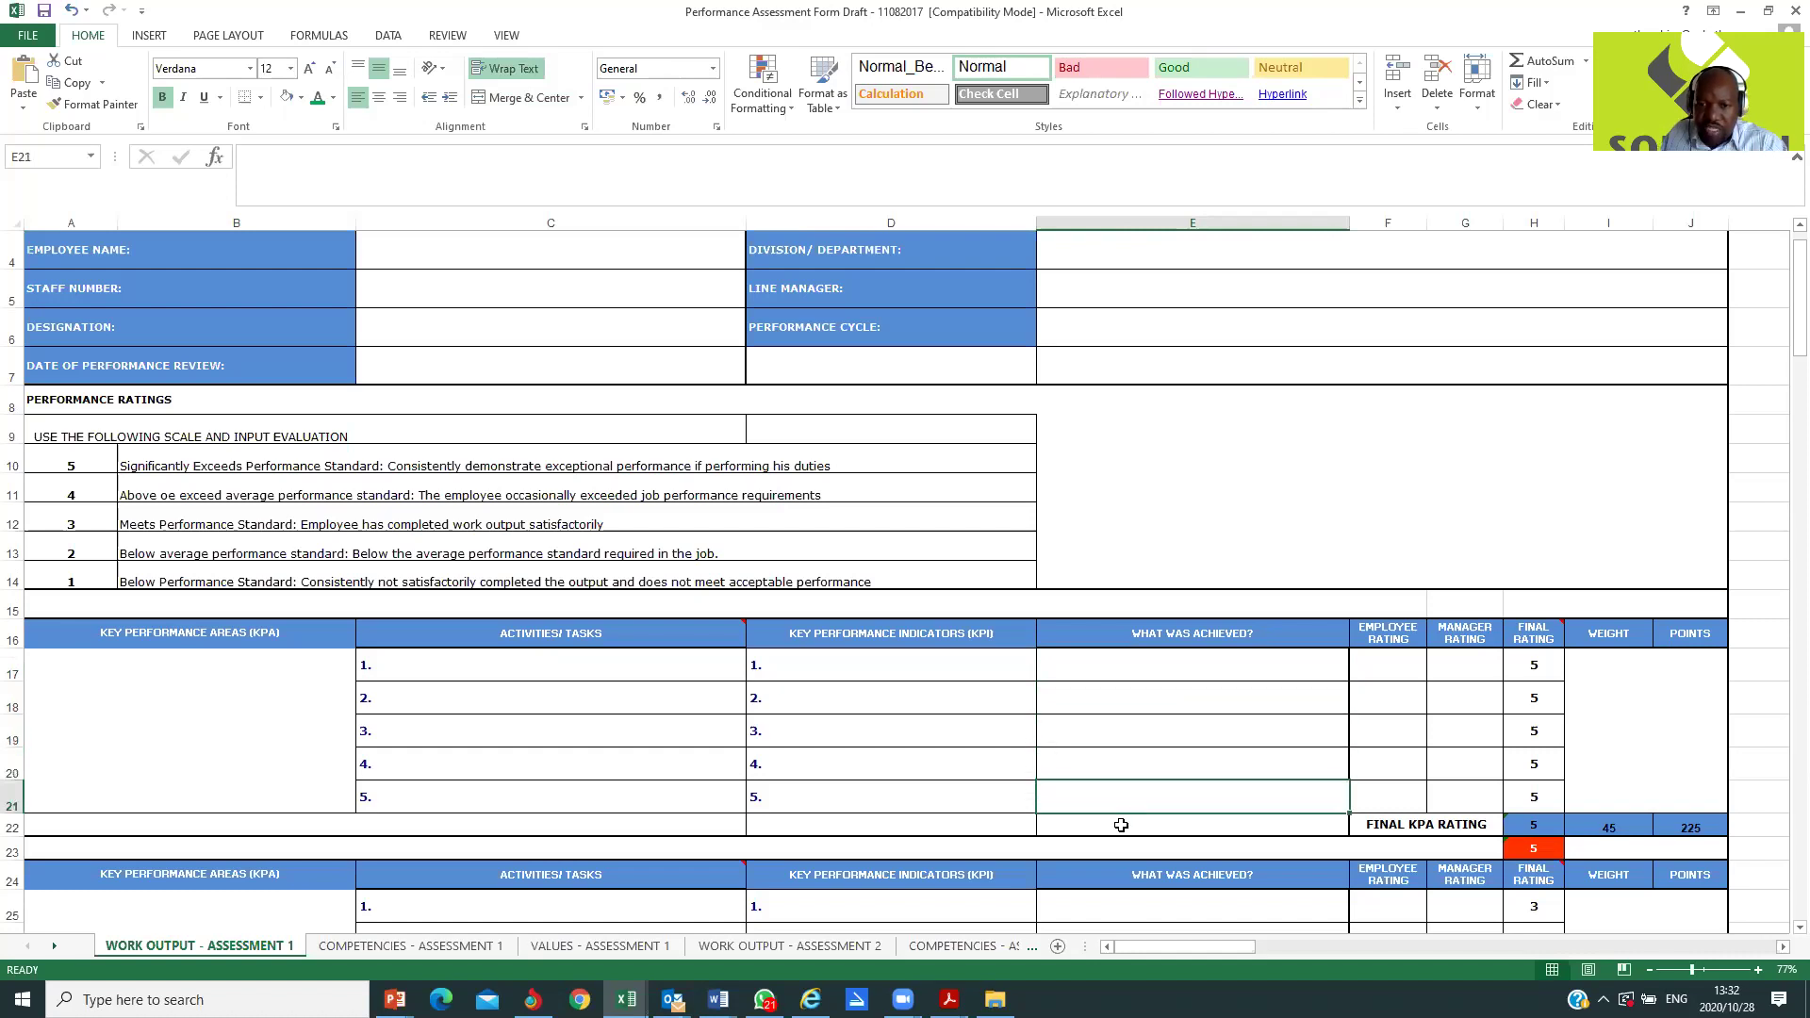
click(1120, 827)
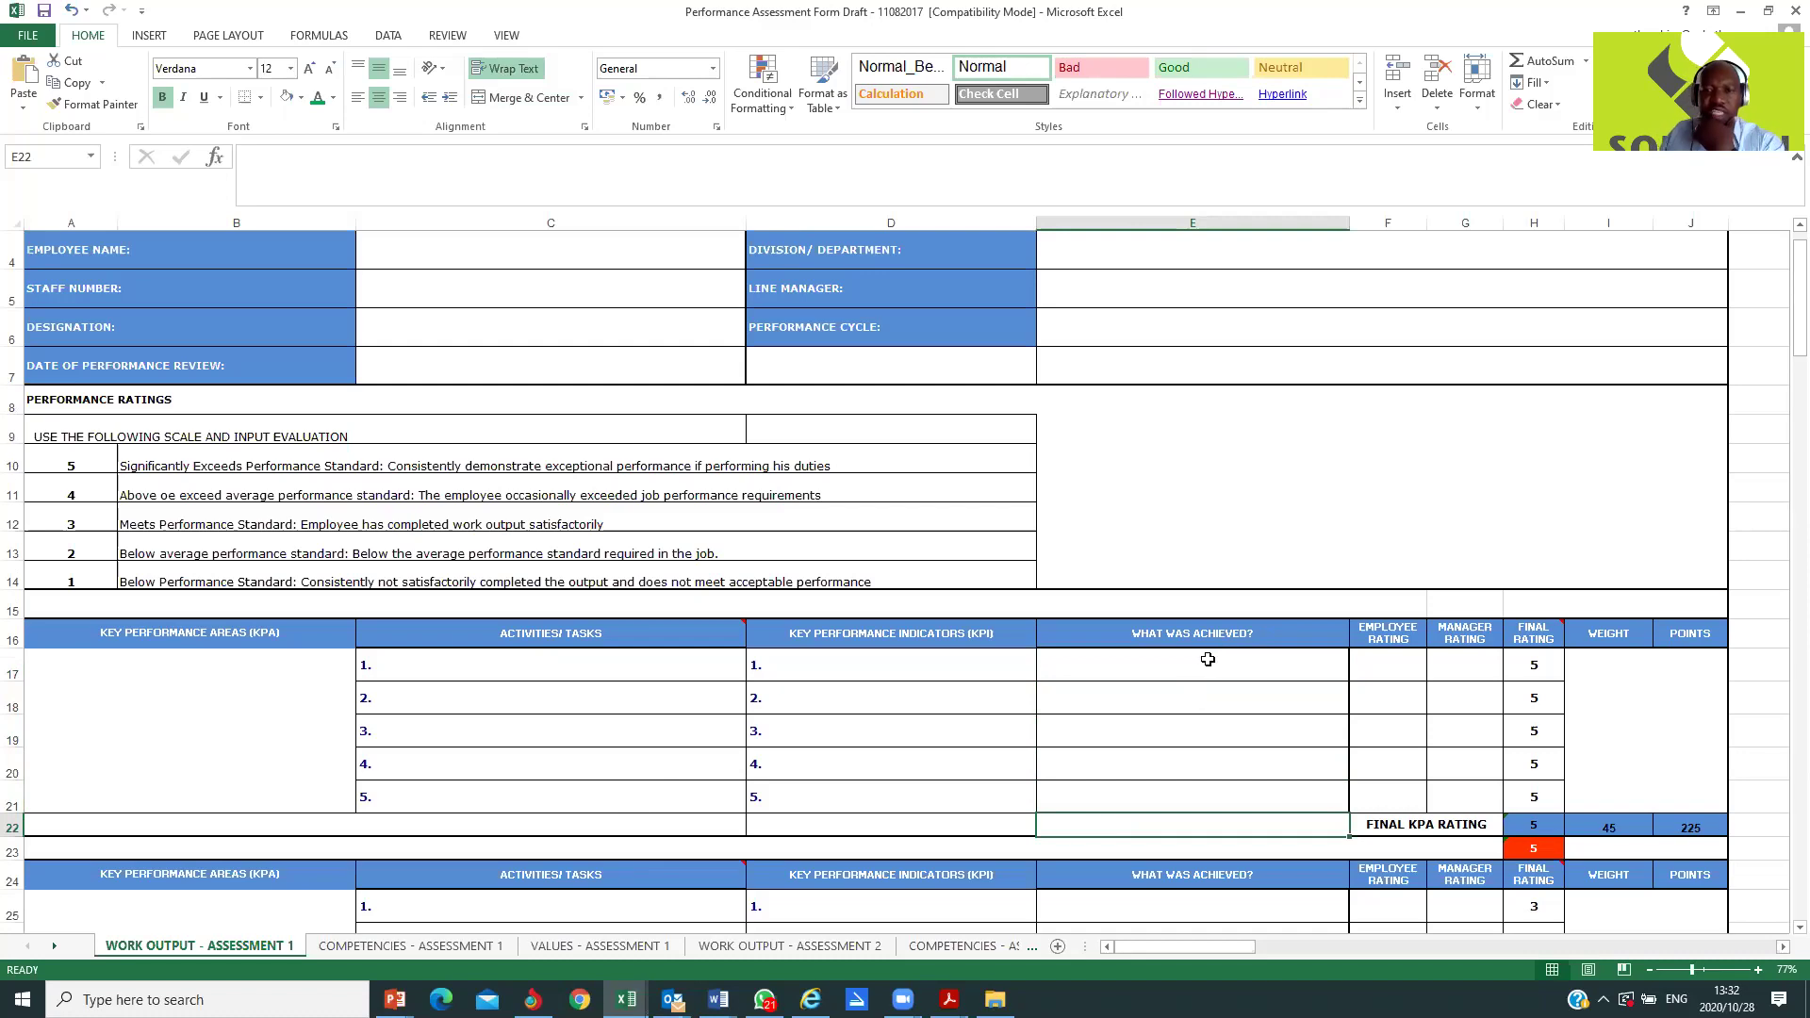
Step: Review the form heading and rating scale, and select the first KPA table's key performance area and activities/tasks cells
scroll(1199, 710, up, 1)
scroll(1199, 712, up, 1)
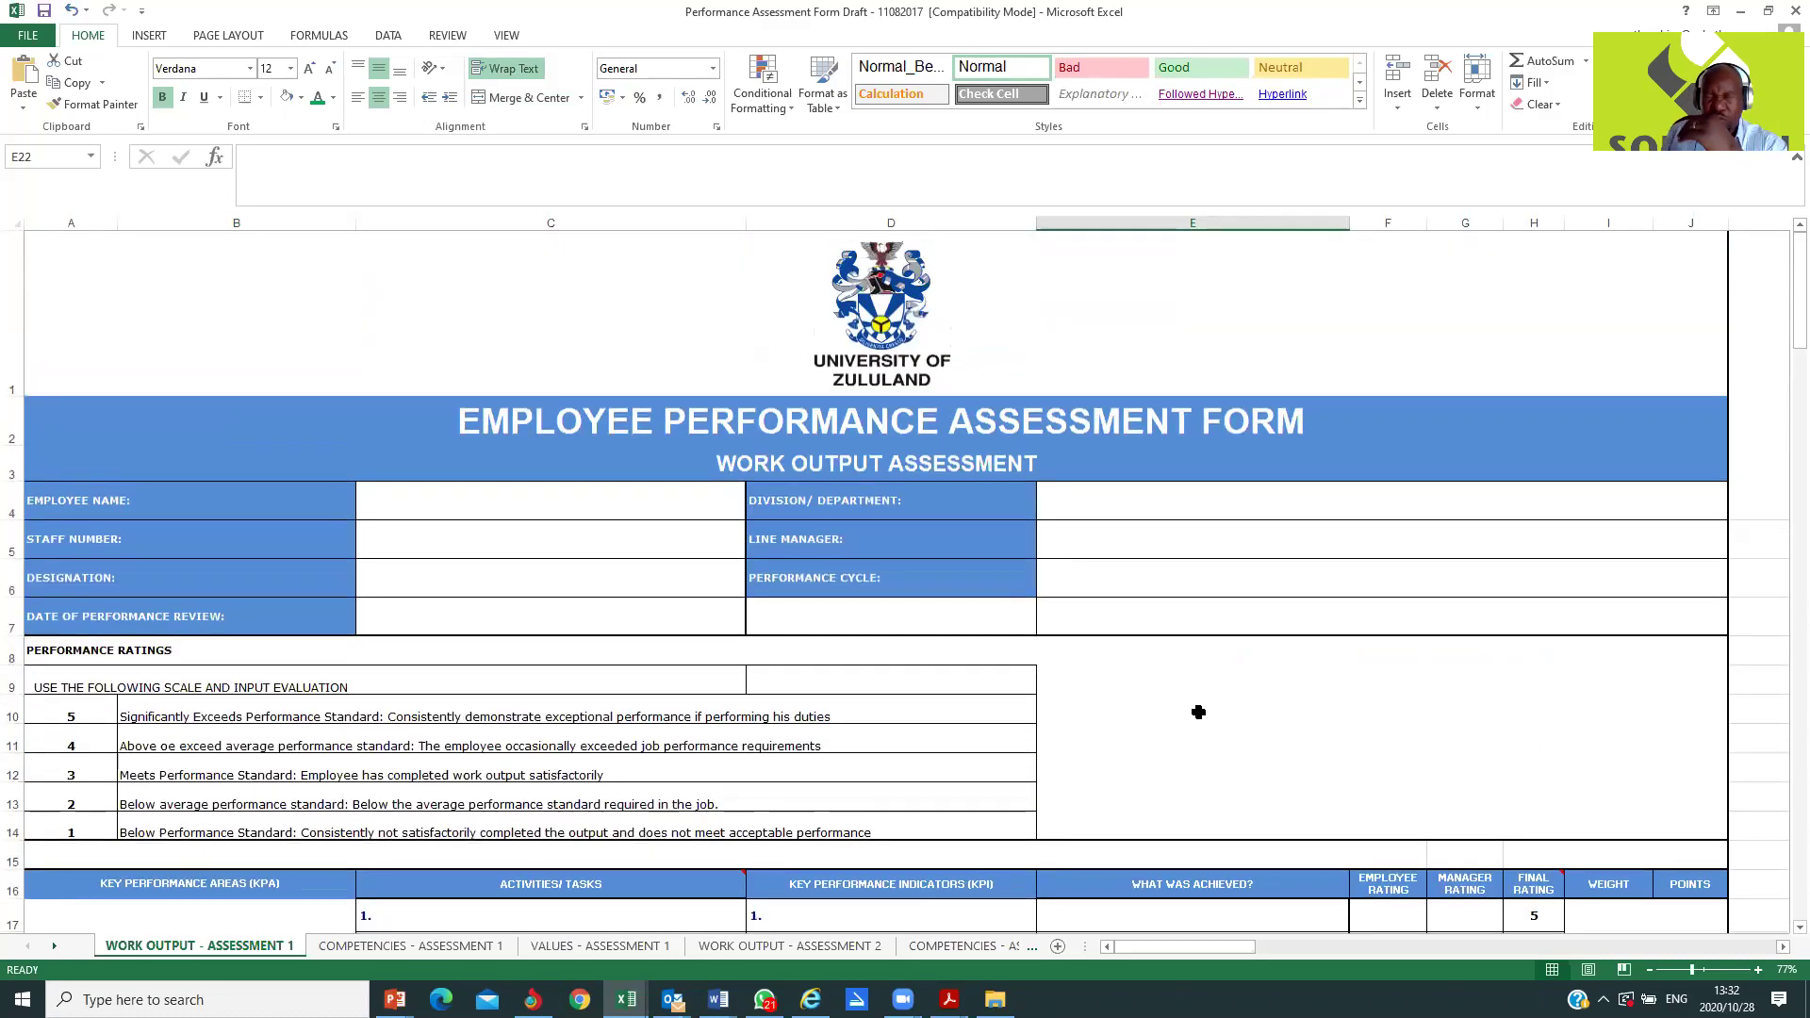
scroll(1198, 712, down, 1)
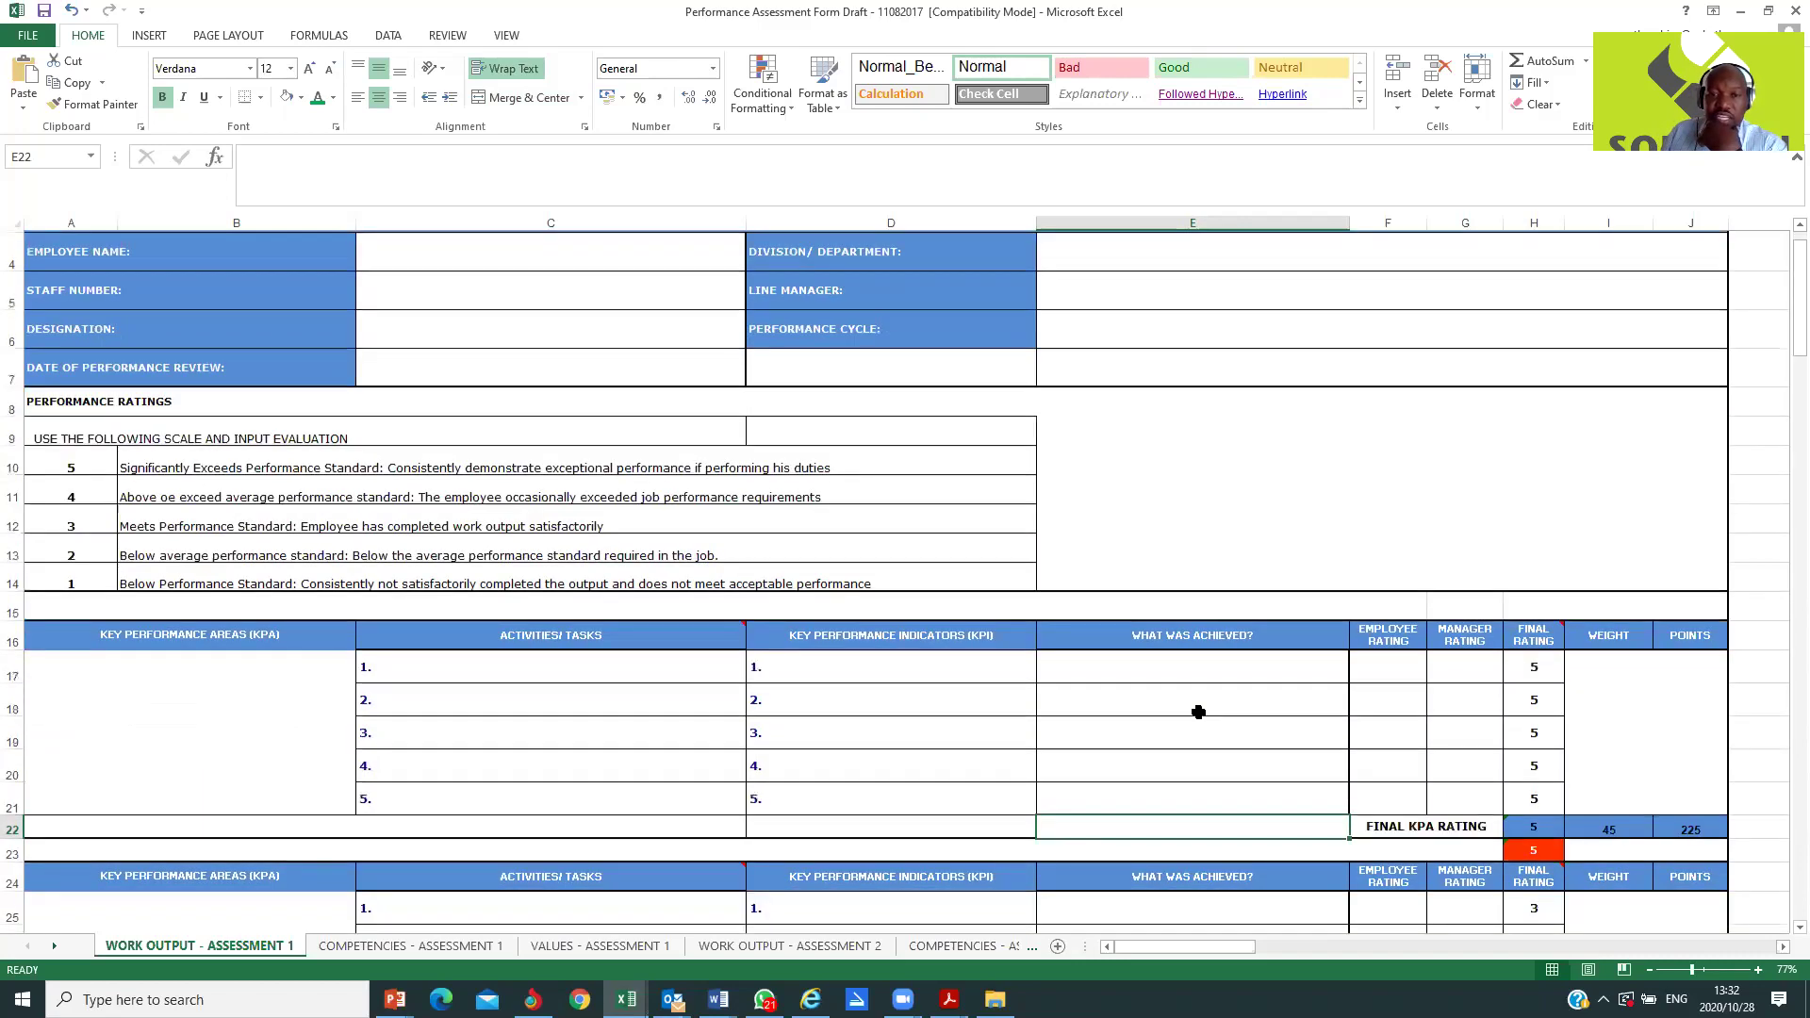
scroll(1199, 712, down, 1)
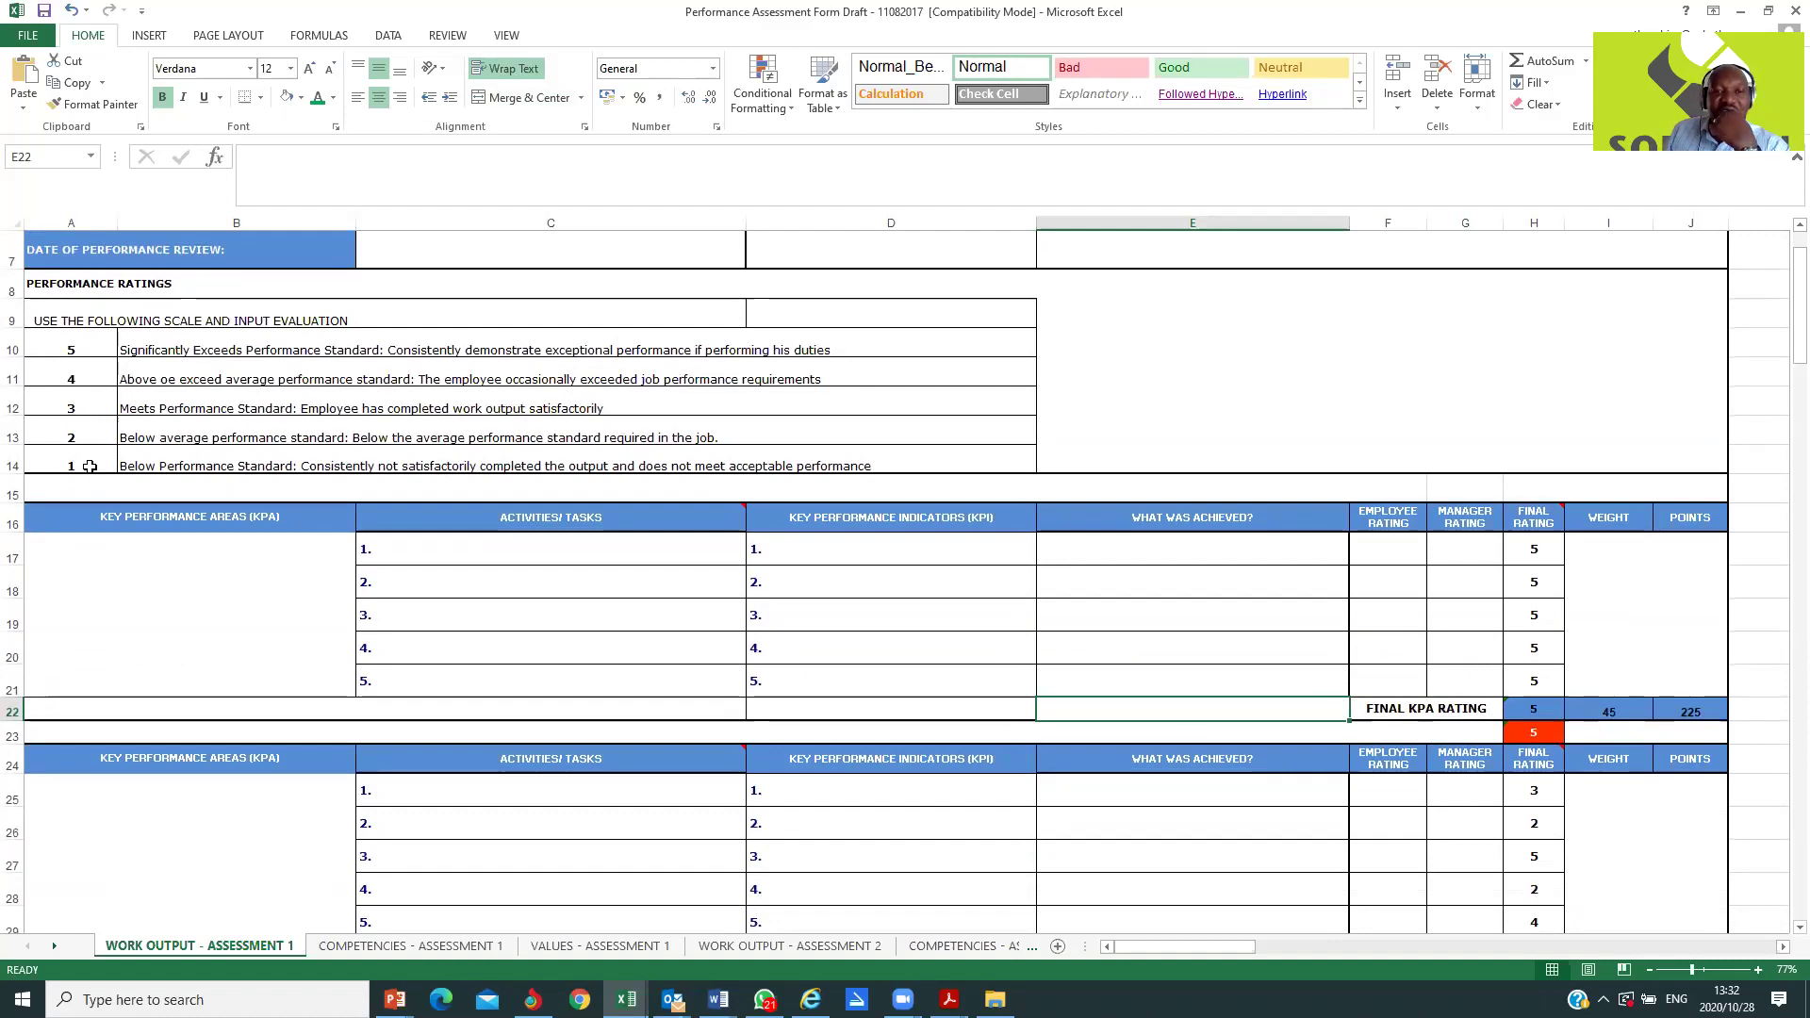
click(178, 571)
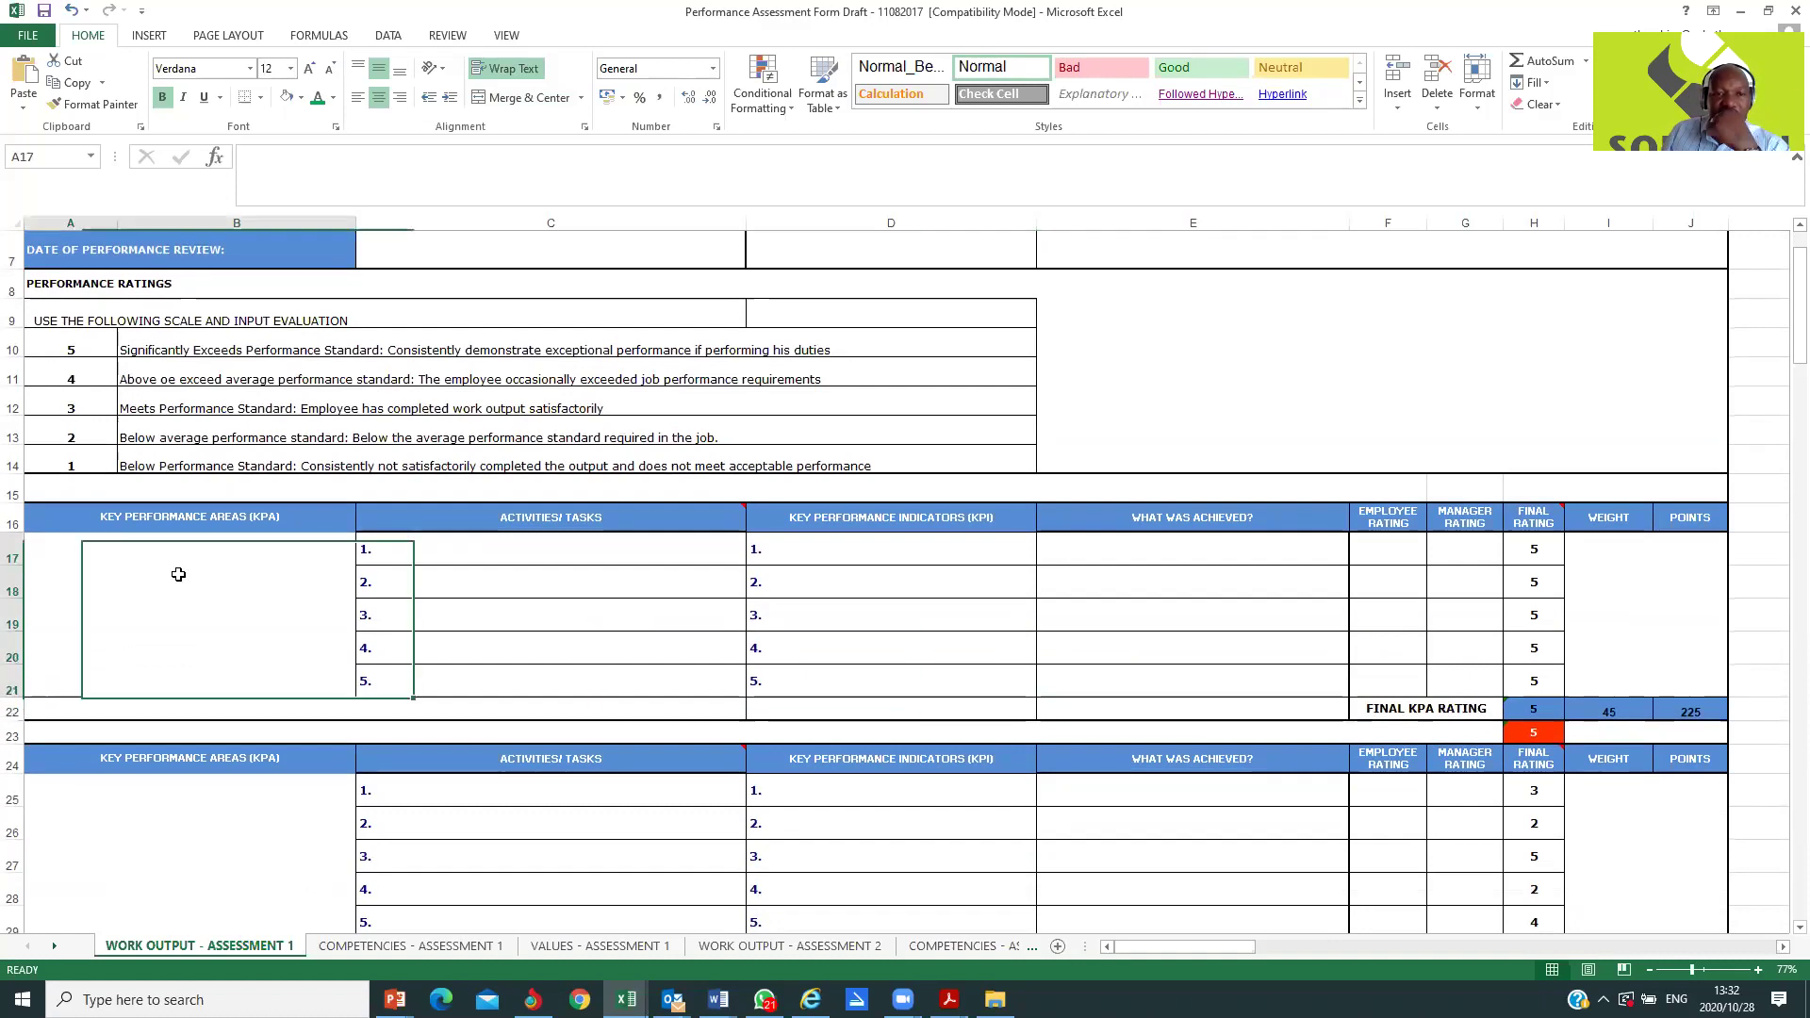
click(496, 572)
click(500, 618)
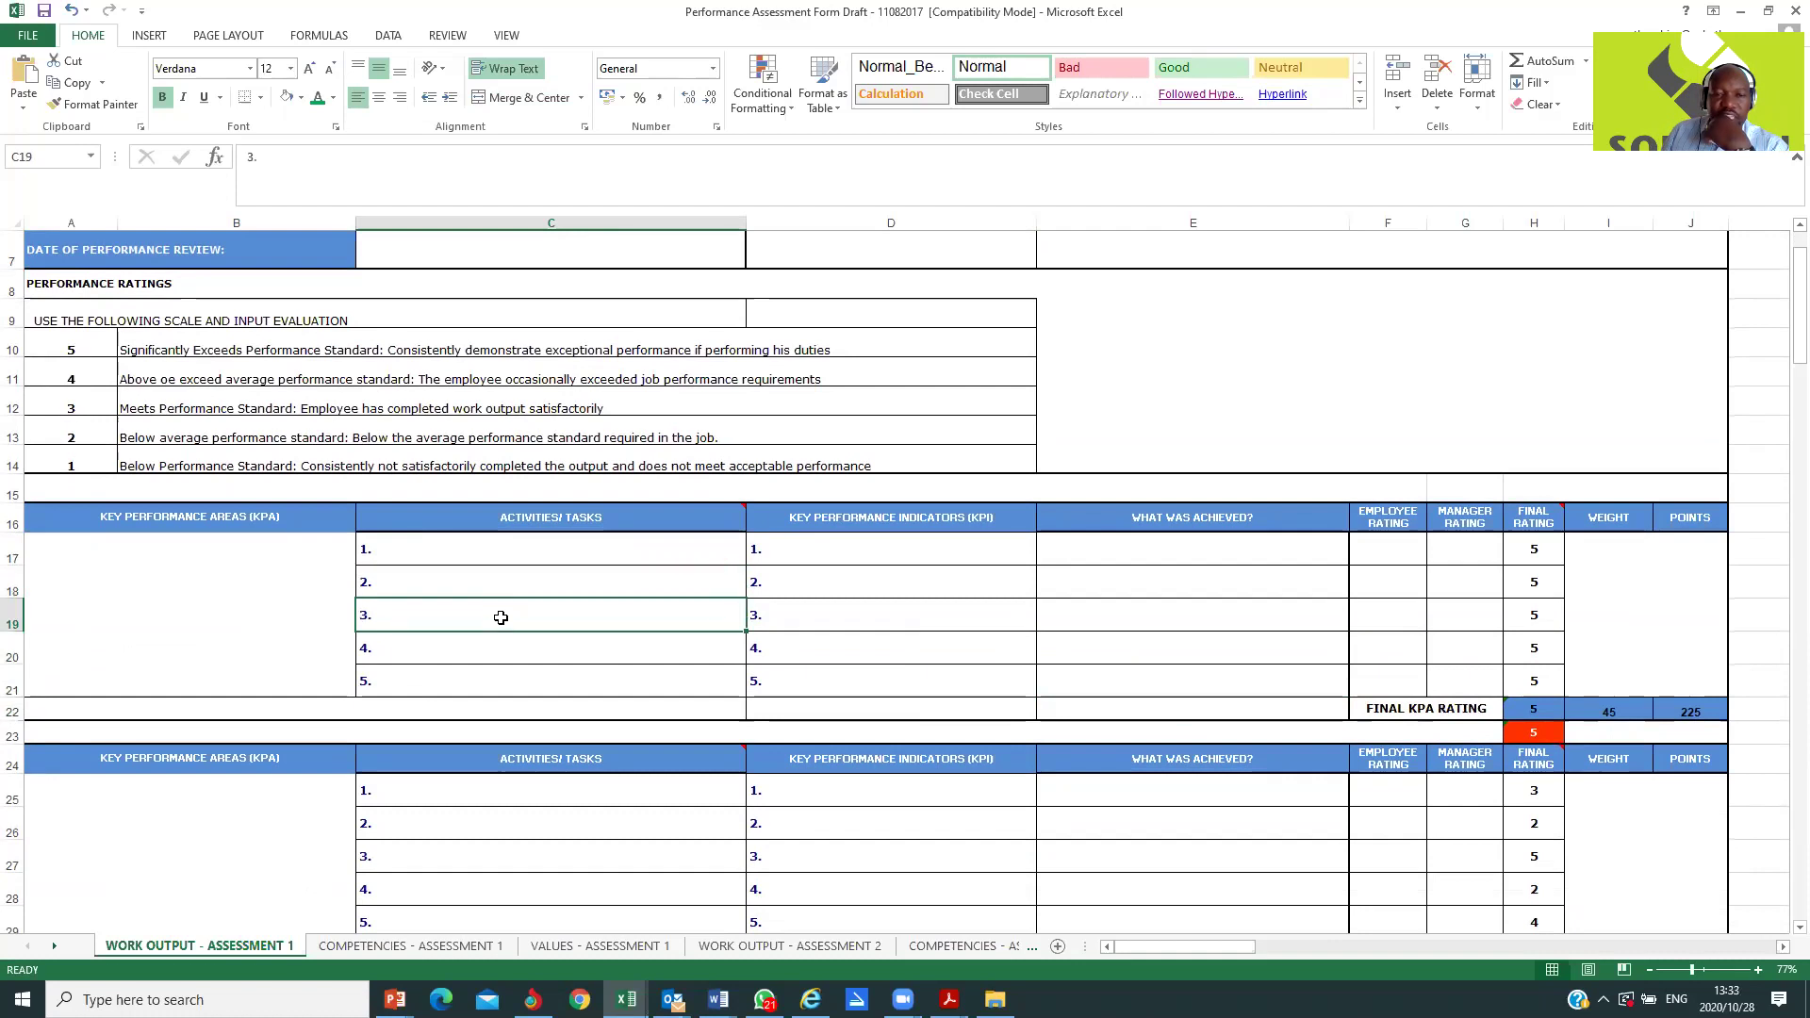
Step: Select the key performance indicator cells 1 to 5 of the first KPA table in turn
click(868, 554)
click(850, 595)
click(847, 621)
click(837, 653)
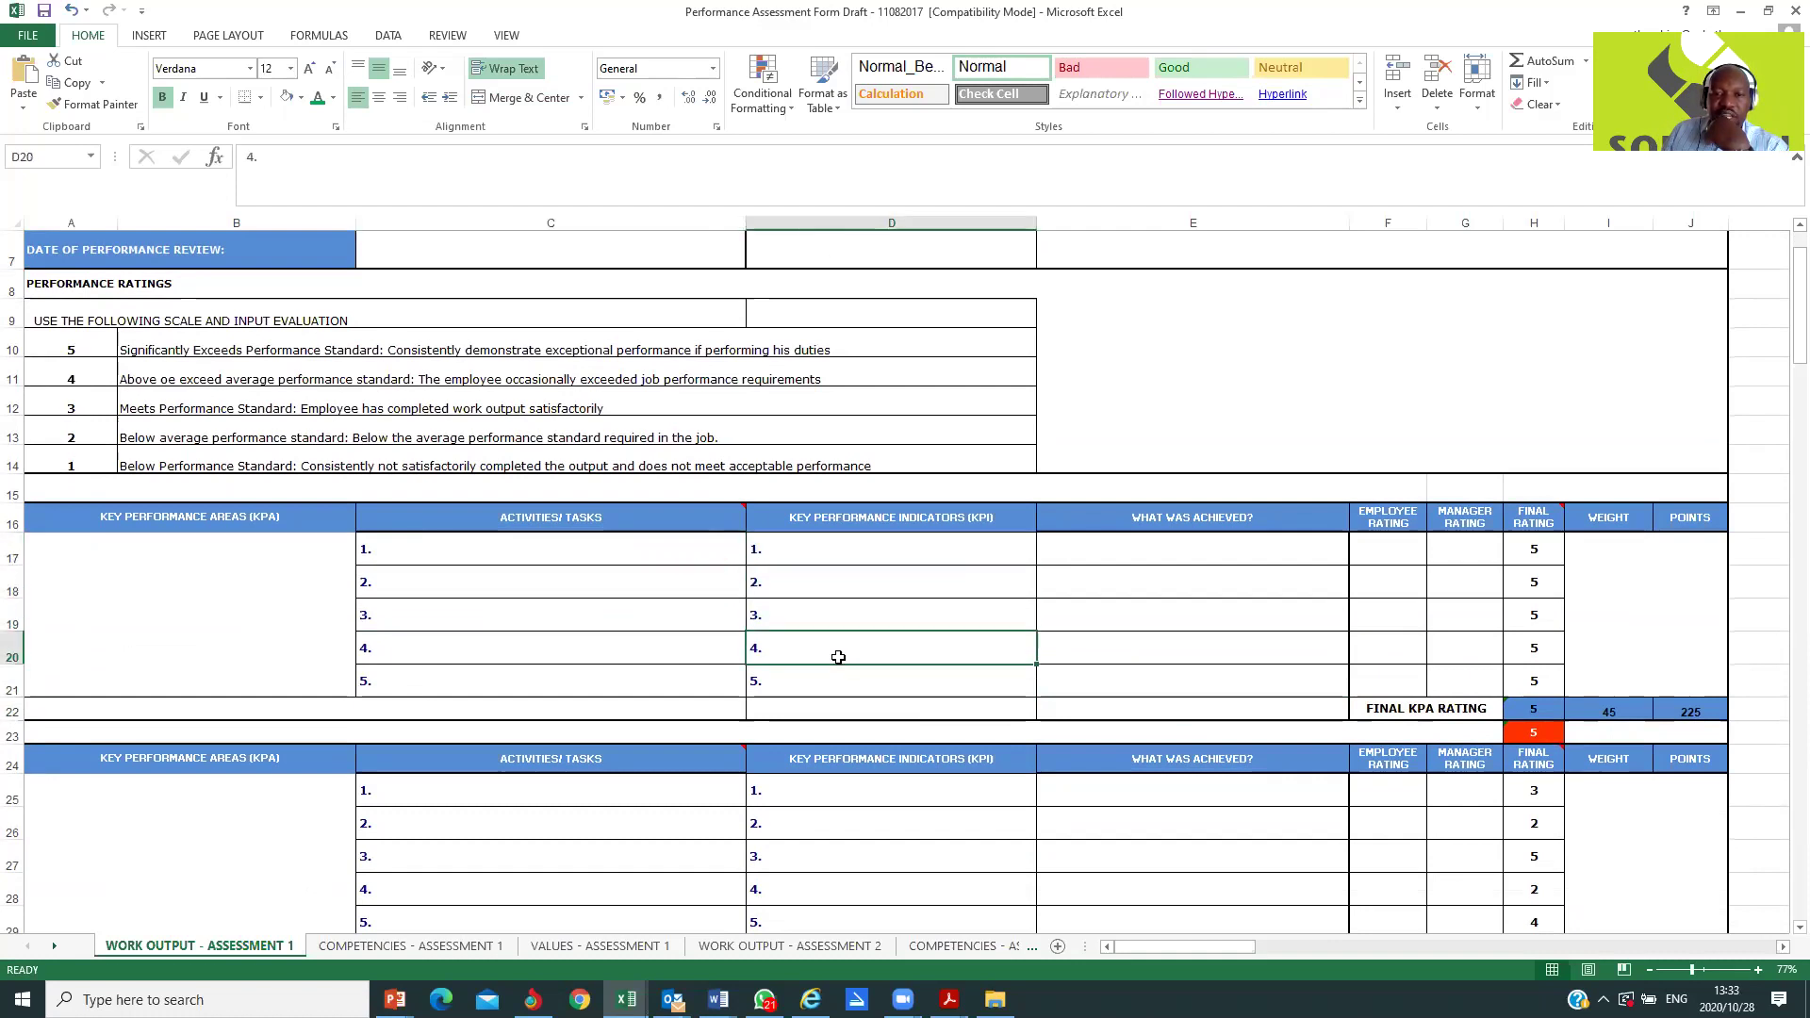
click(826, 684)
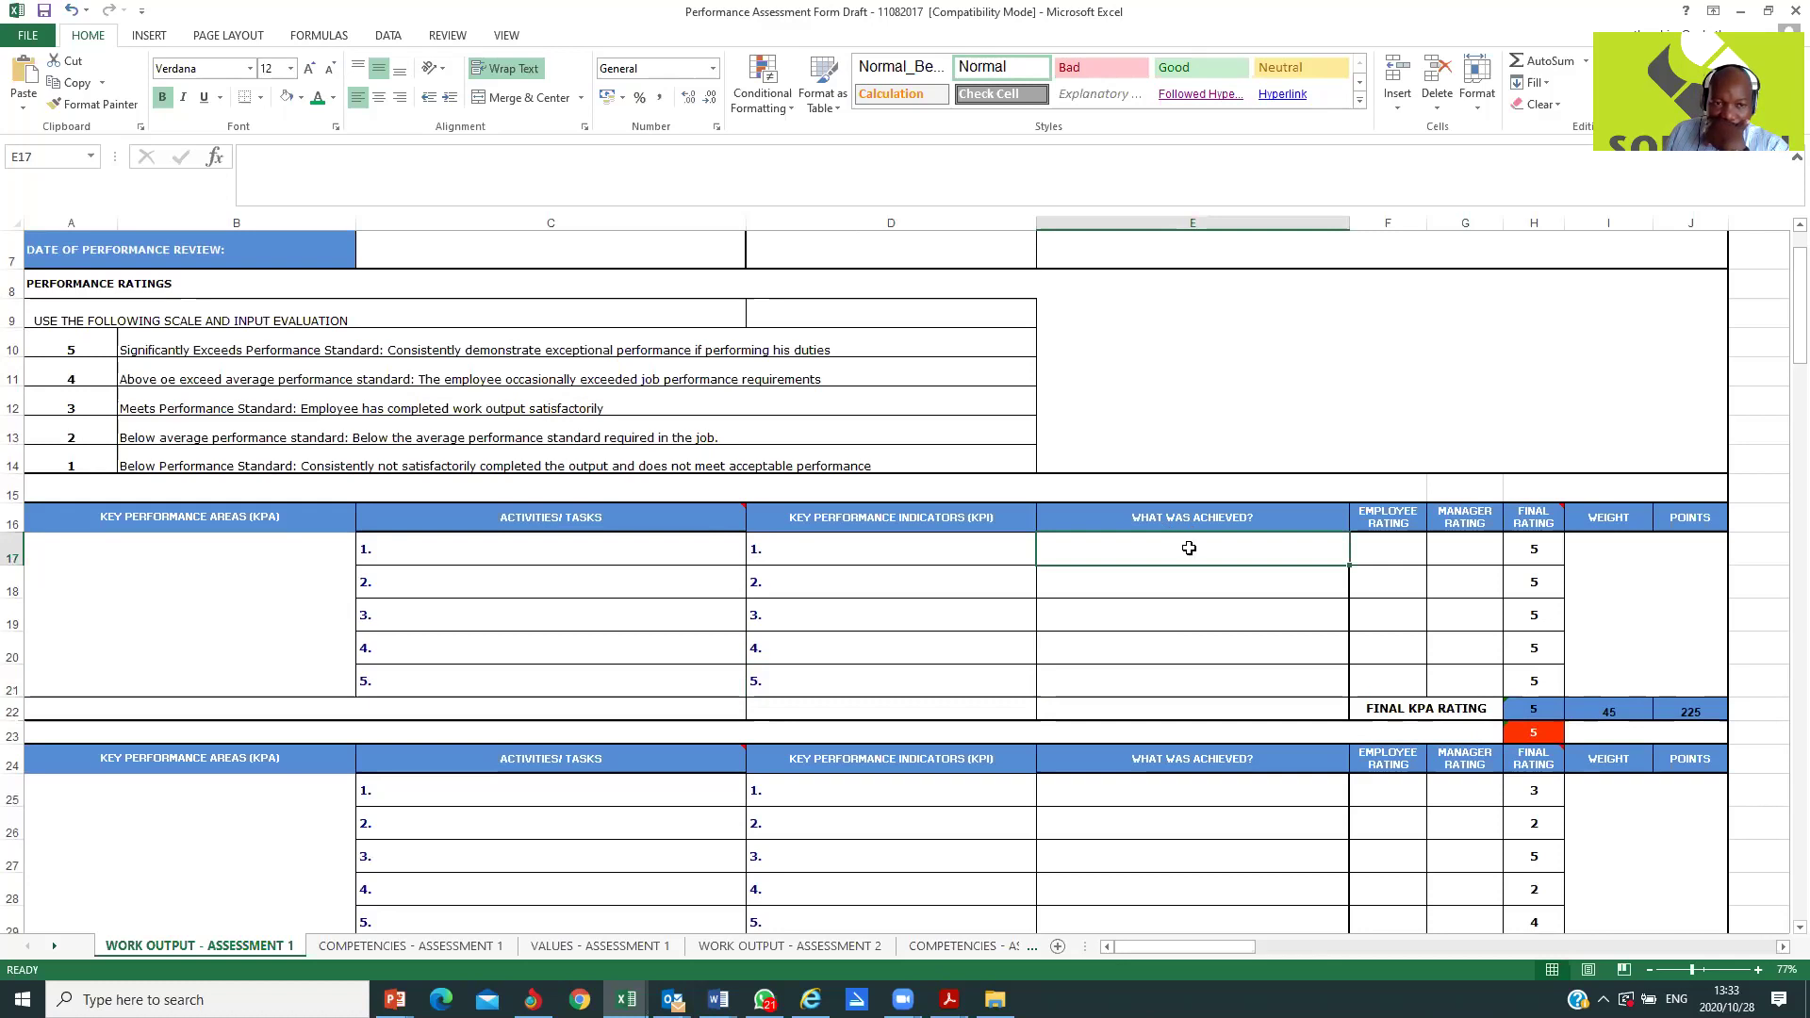
Step: Trace the first KPA table from key performance area through activity 1 and KPI 1, and select its "What was achieved?" cells downward
click(69, 616)
click(470, 552)
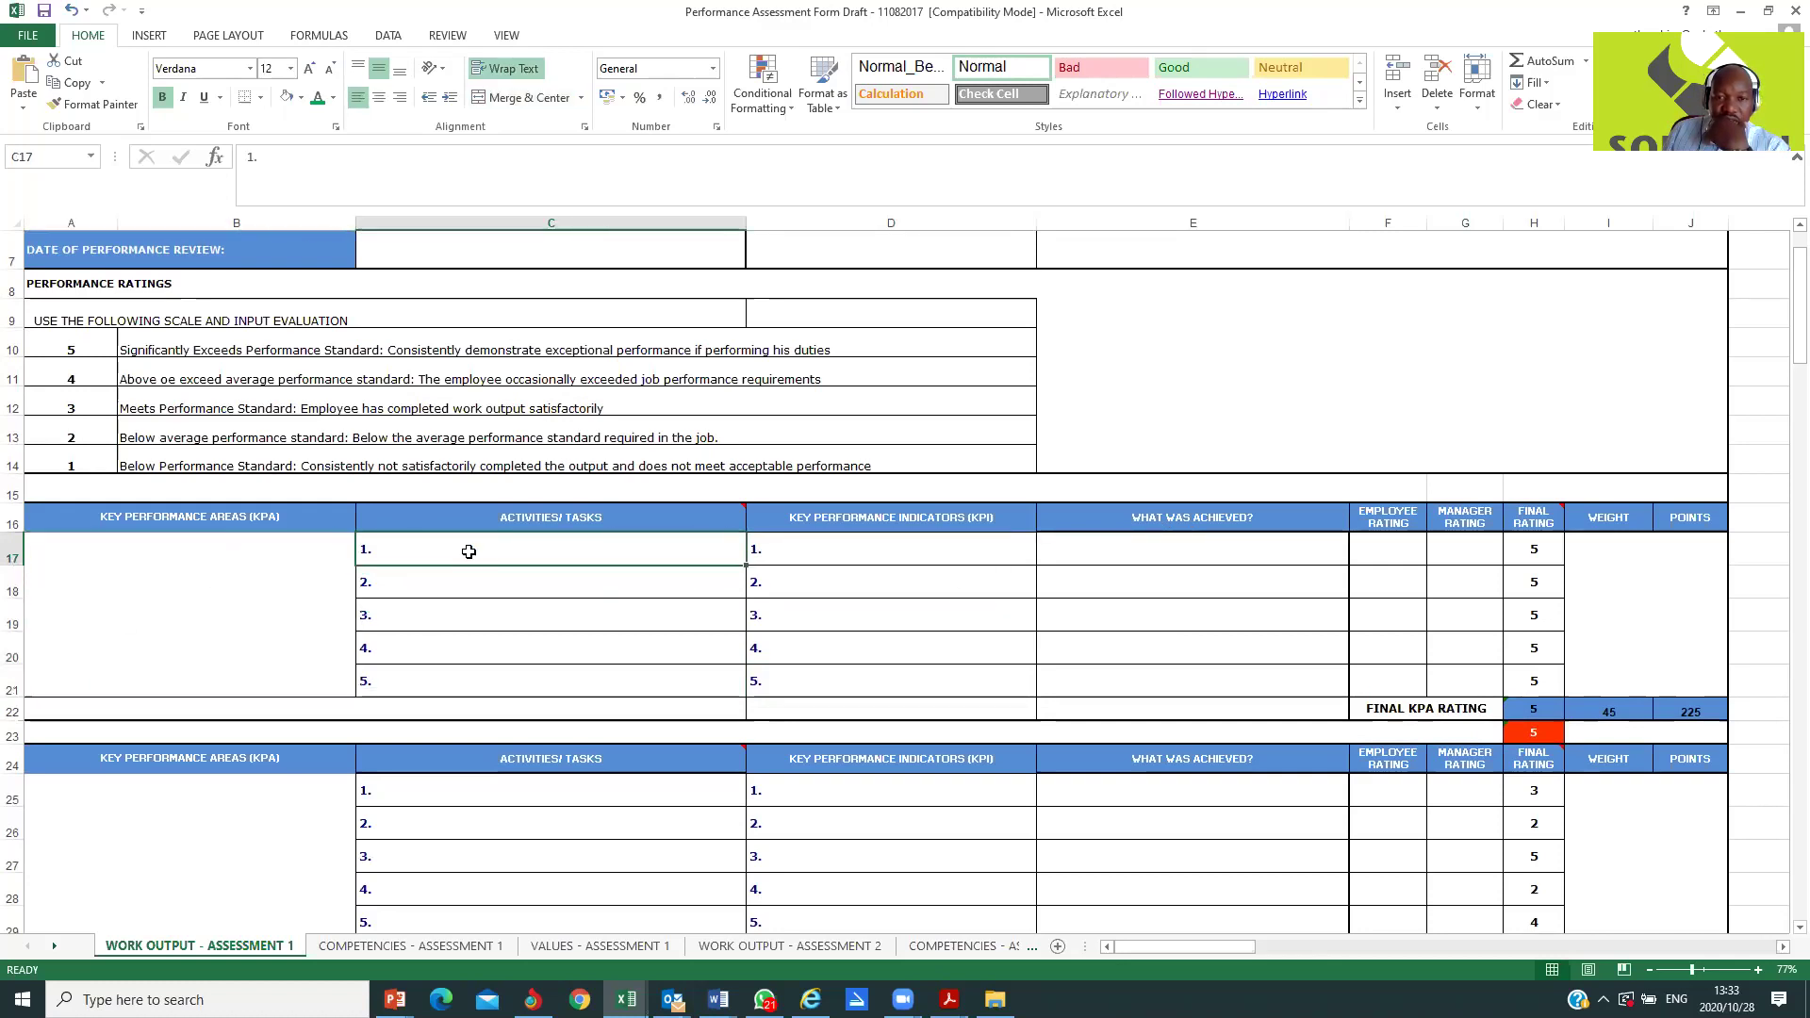
click(797, 550)
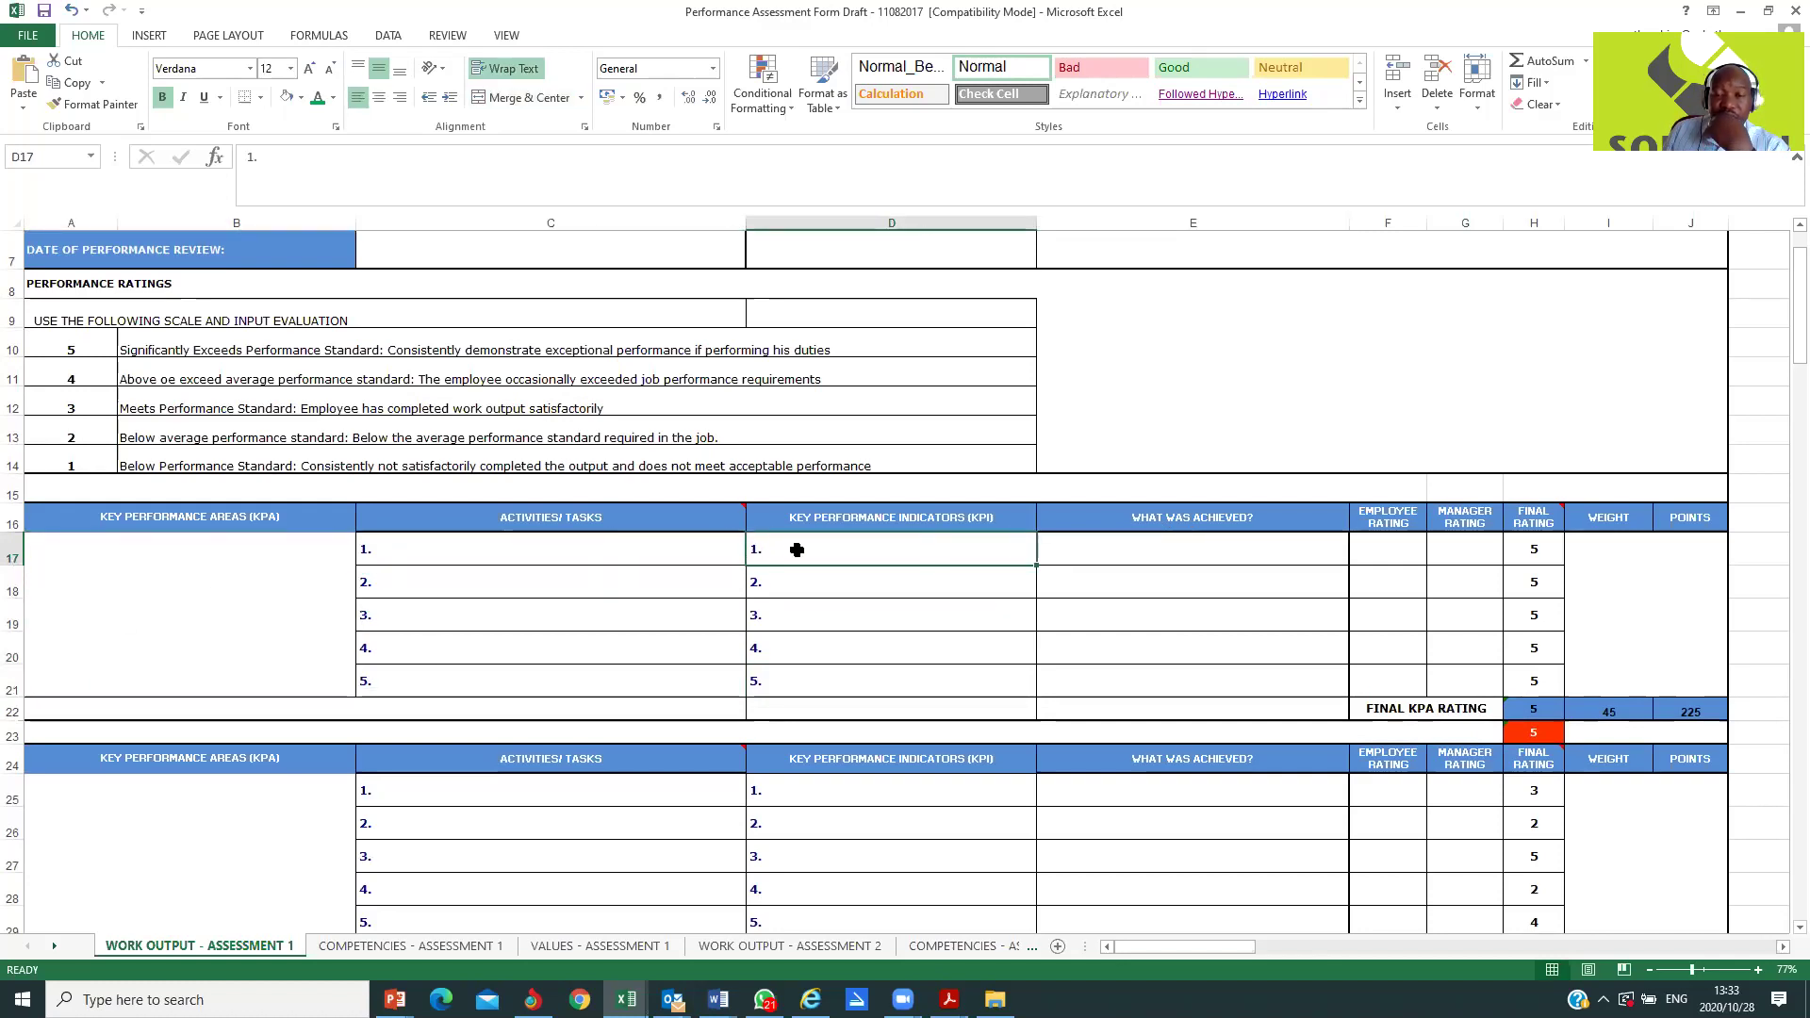
click(1098, 551)
click(1103, 578)
click(1089, 613)
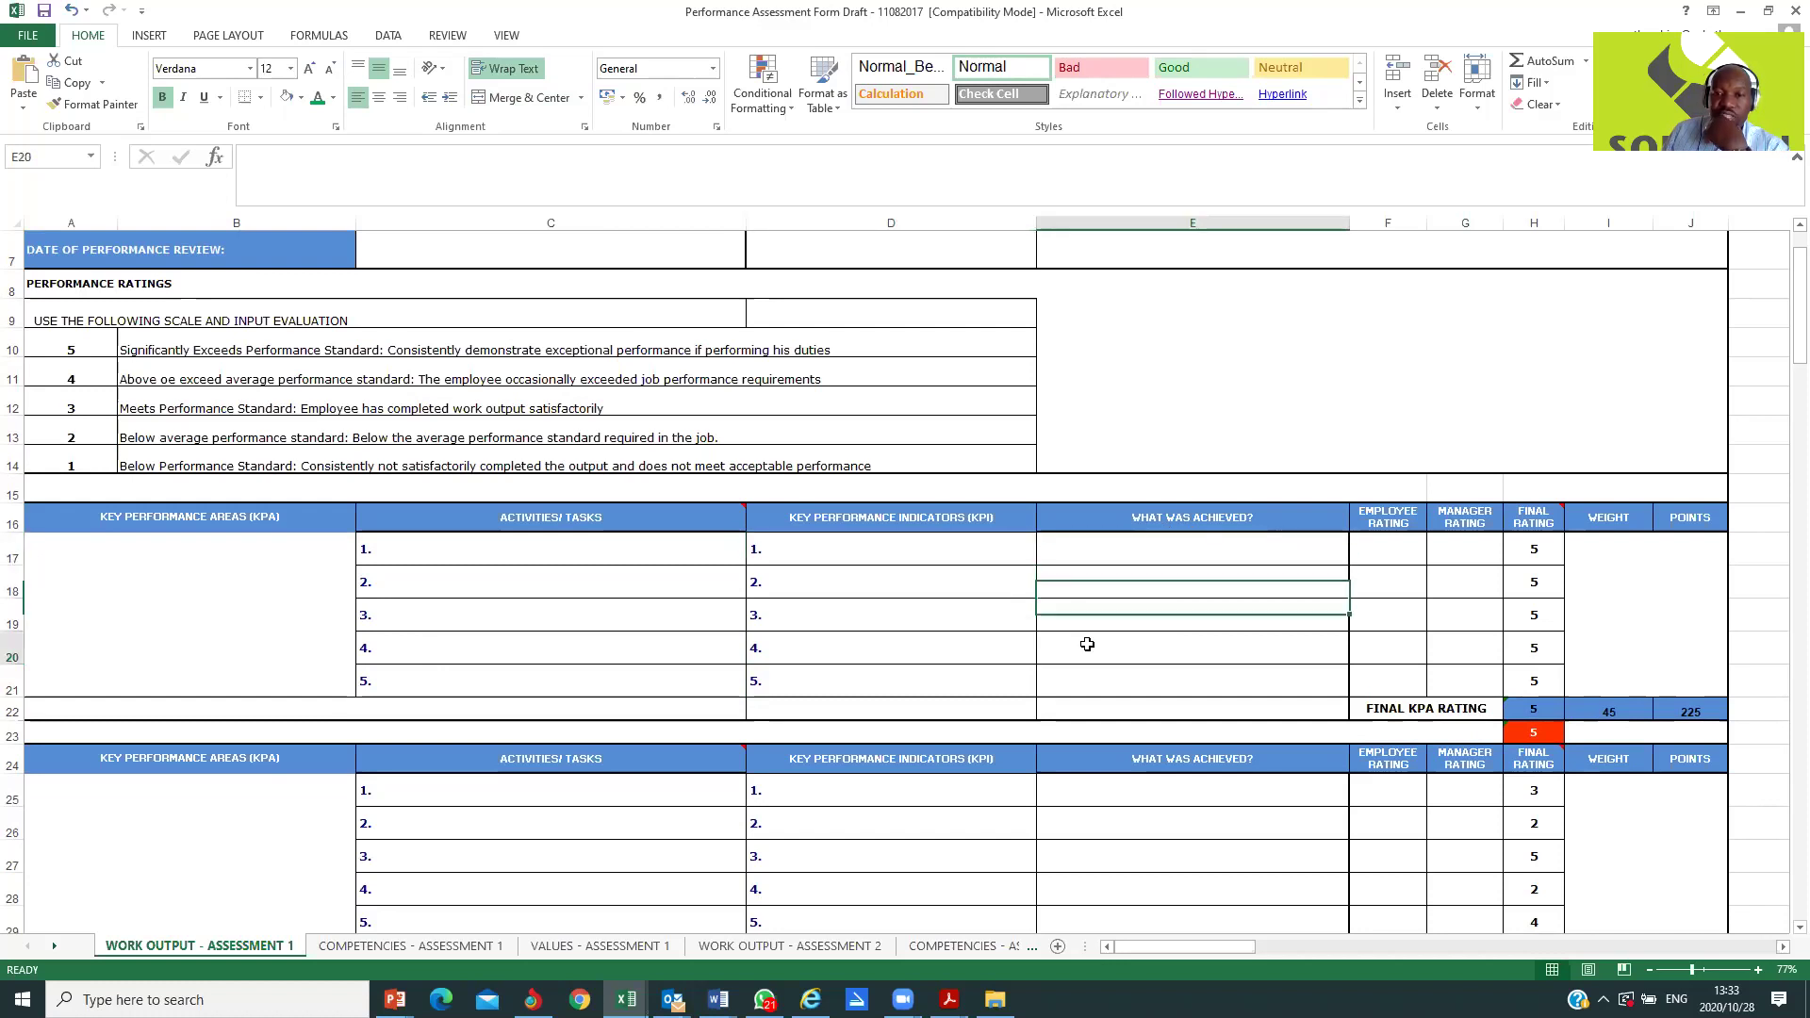
click(1083, 646)
click(1081, 692)
click(1077, 708)
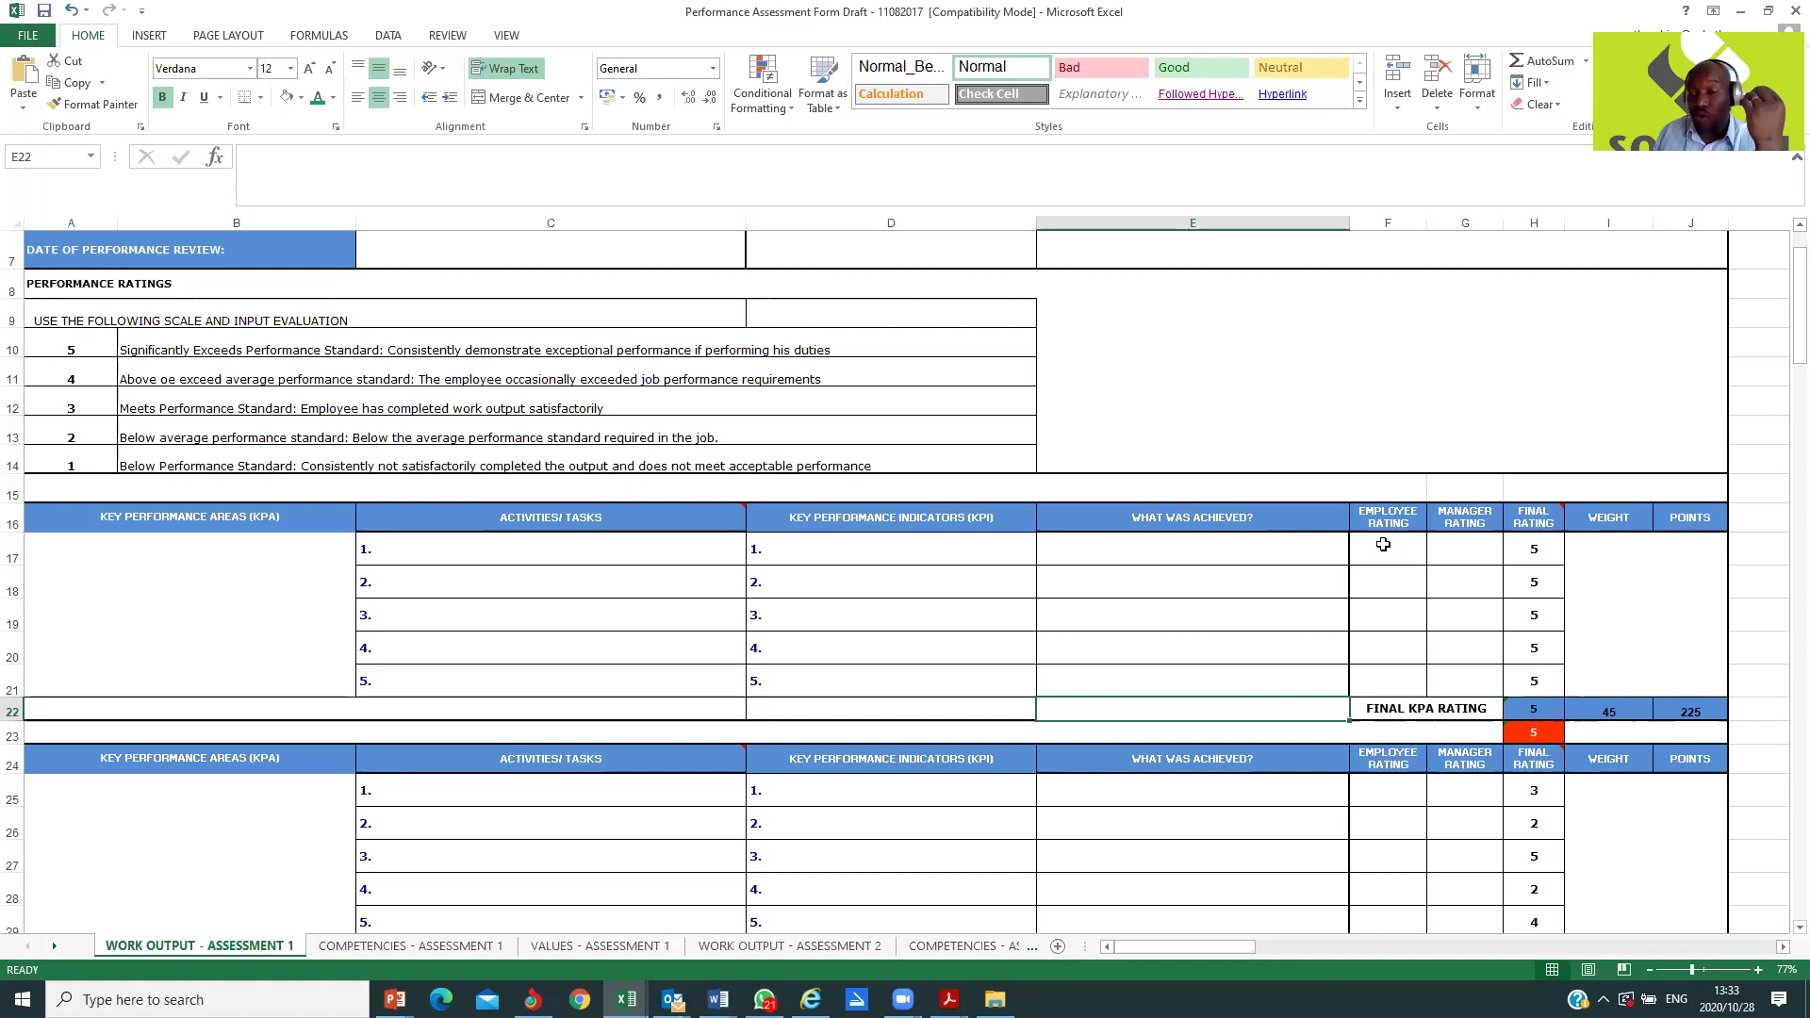
Step: Enter an employee rating of 2 and a manager rating of 3 for activity 1 in the first KPA table
click(1452, 517)
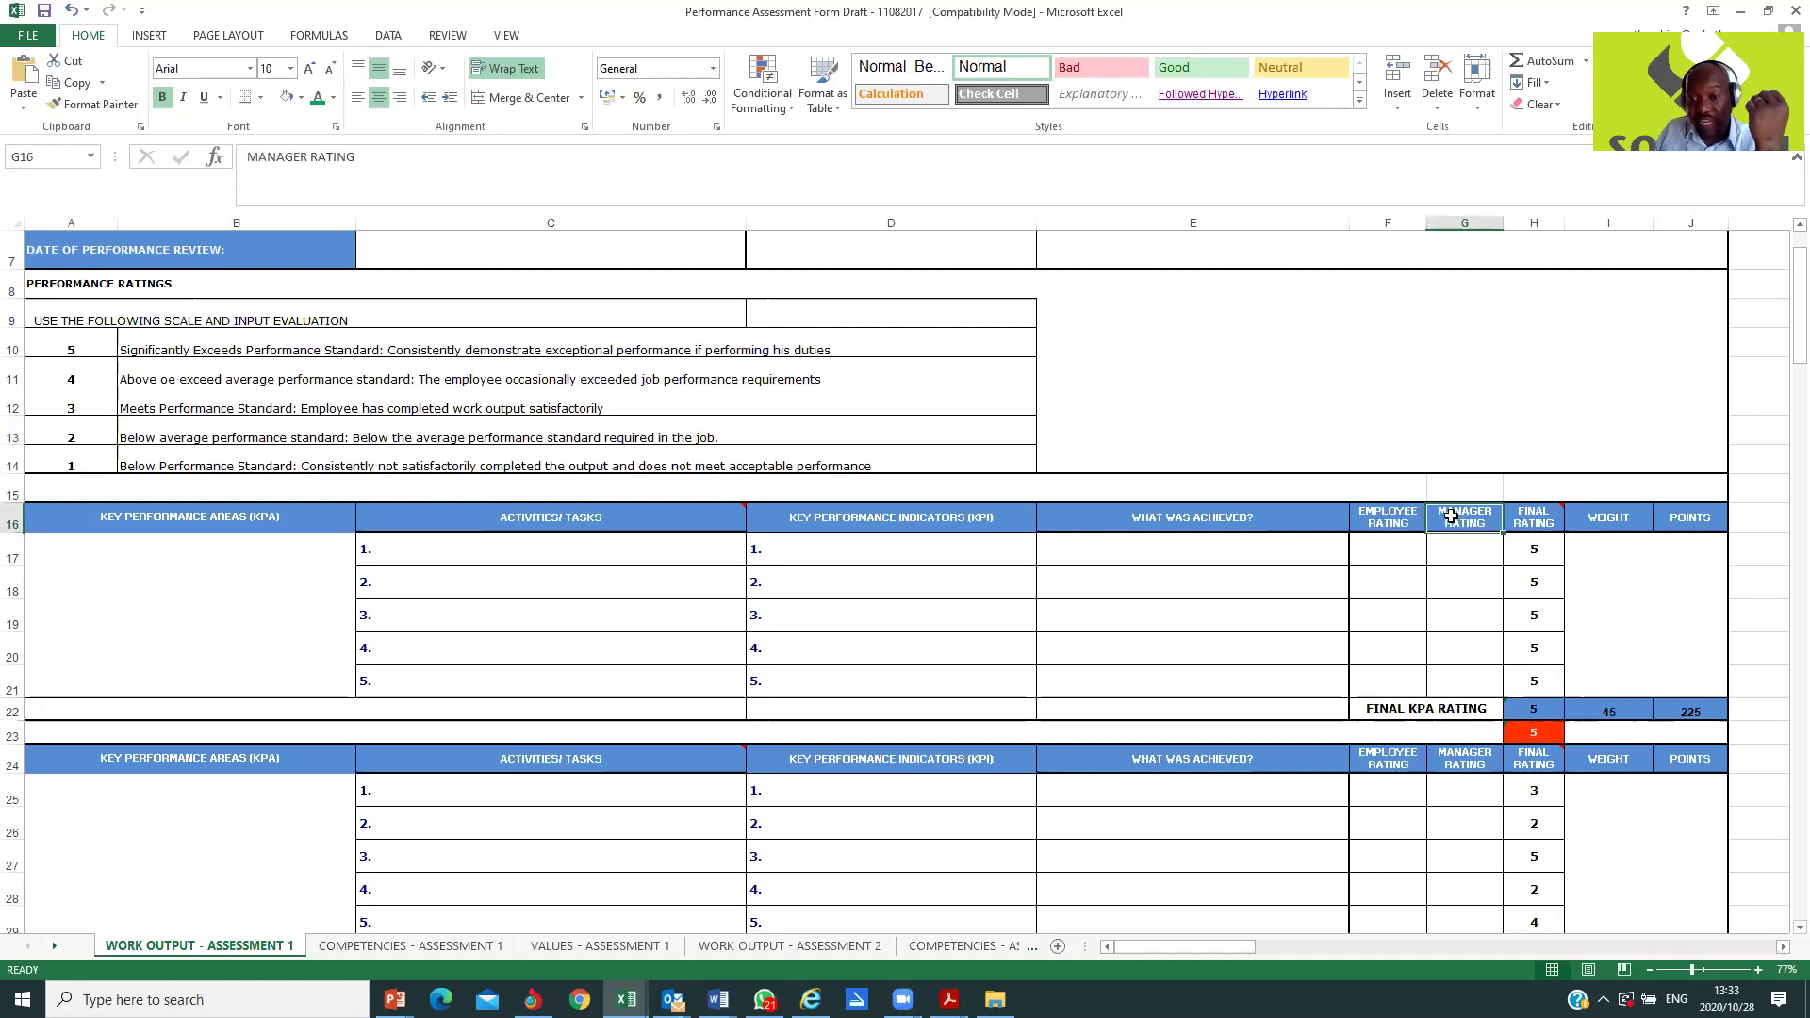
click(1386, 519)
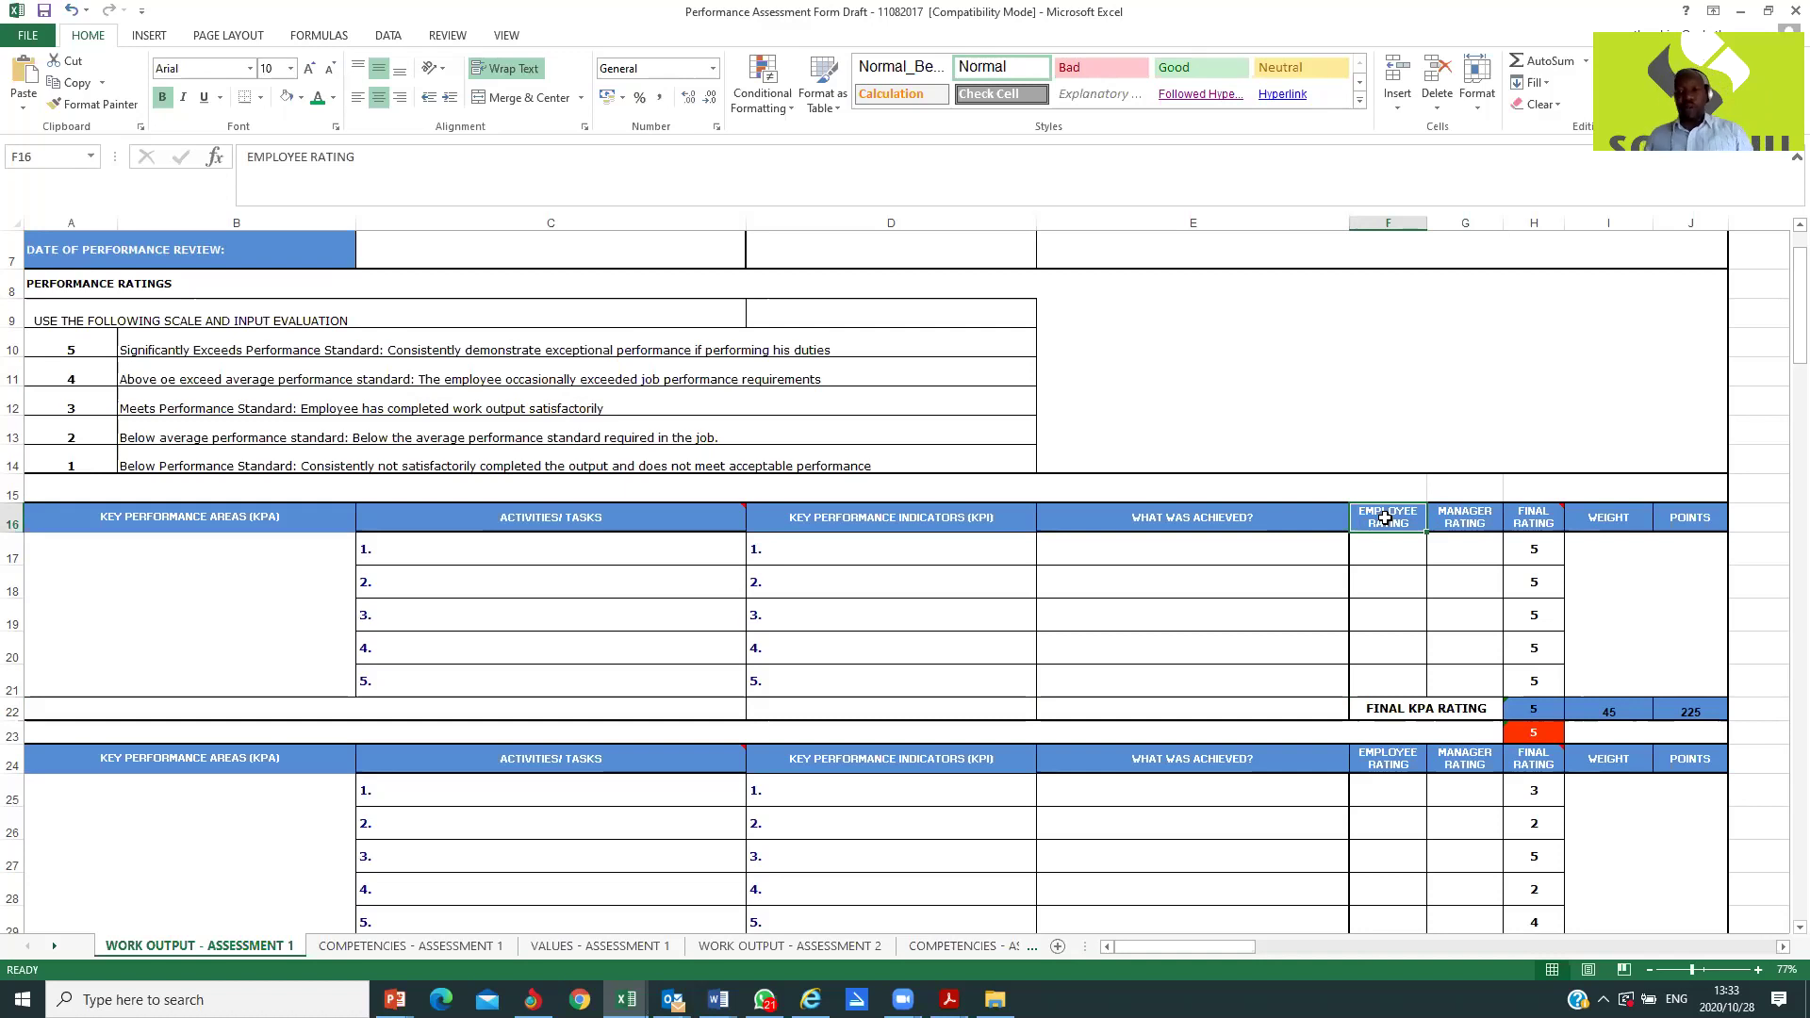
click(1389, 550)
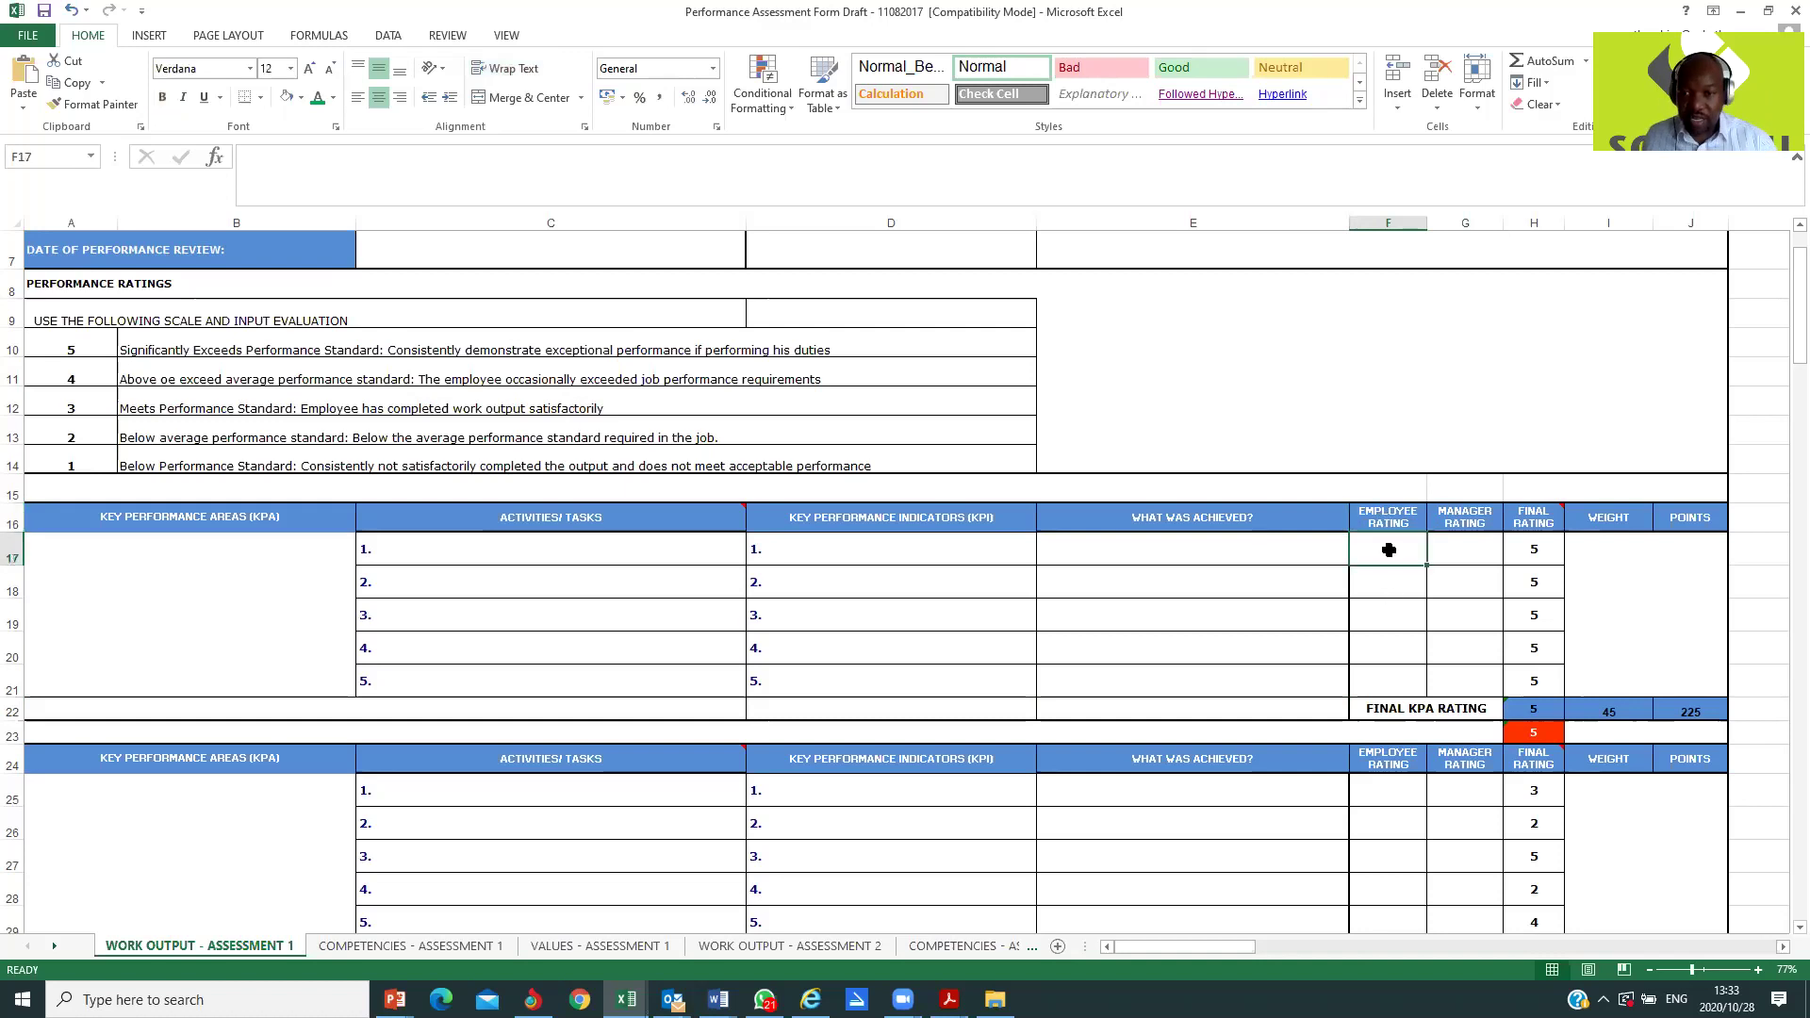
text(2)
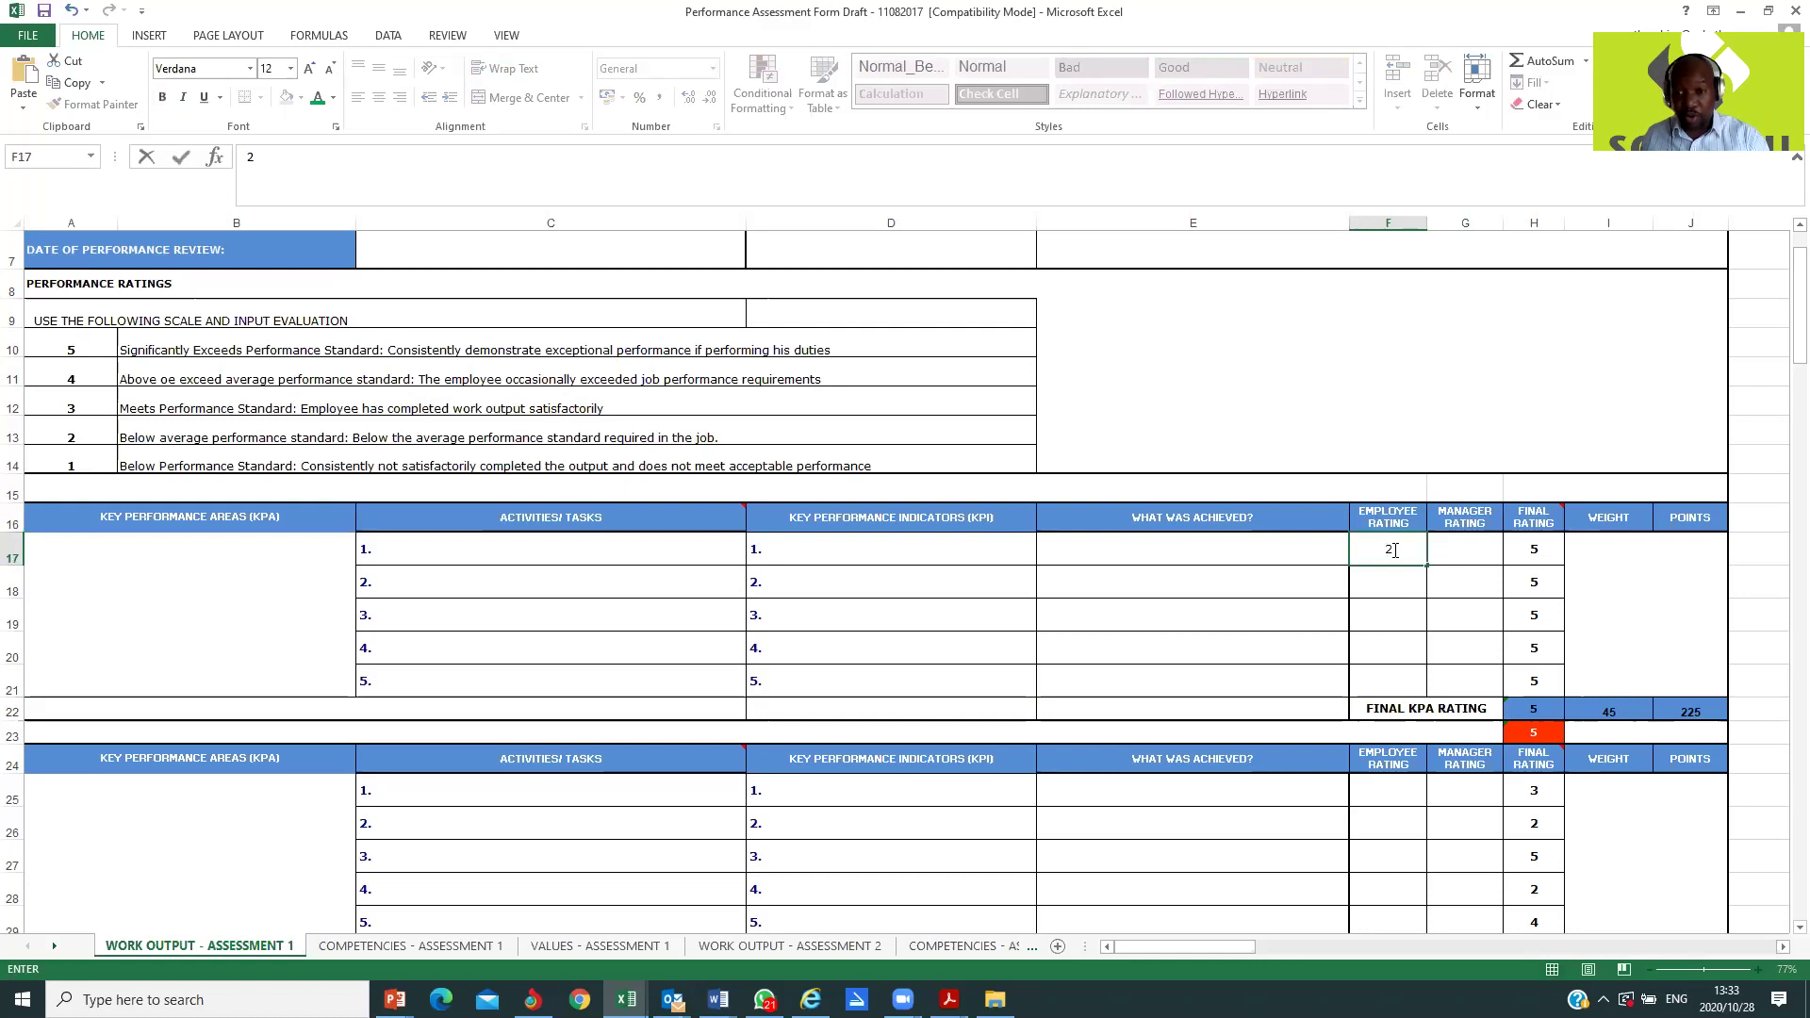
key(Return)
click(1466, 554)
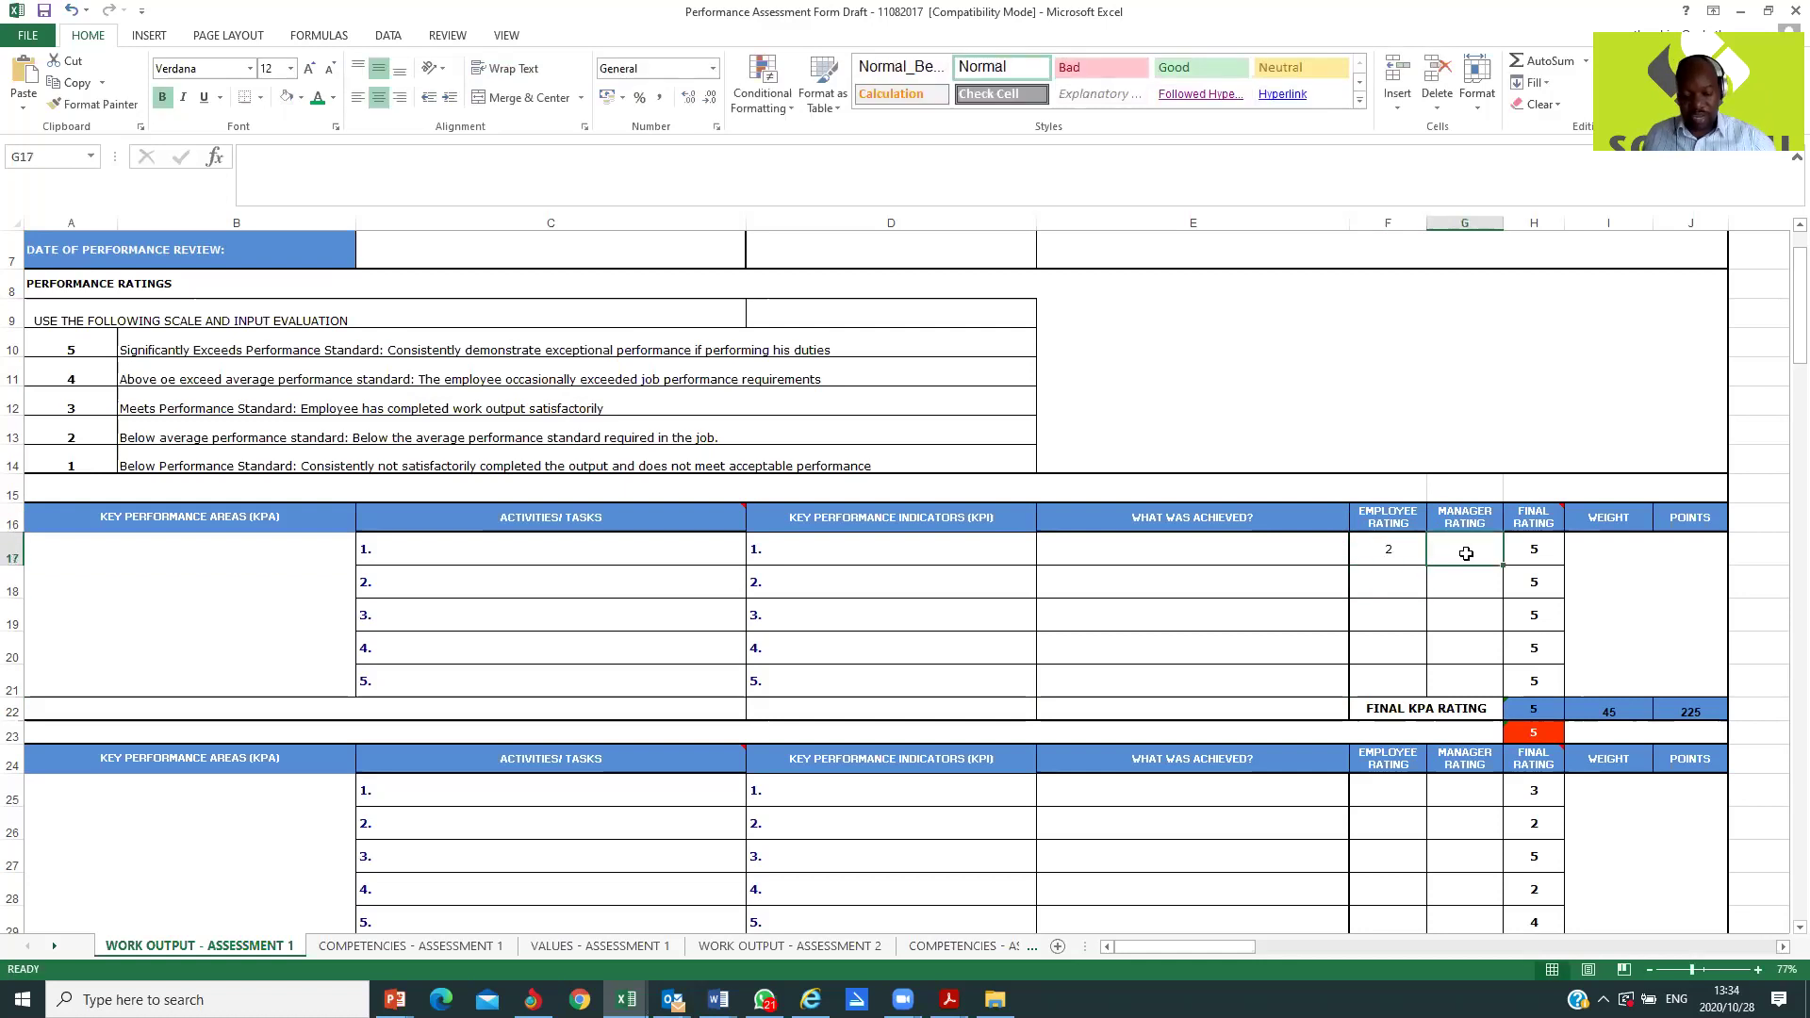
text(3)
key(Return)
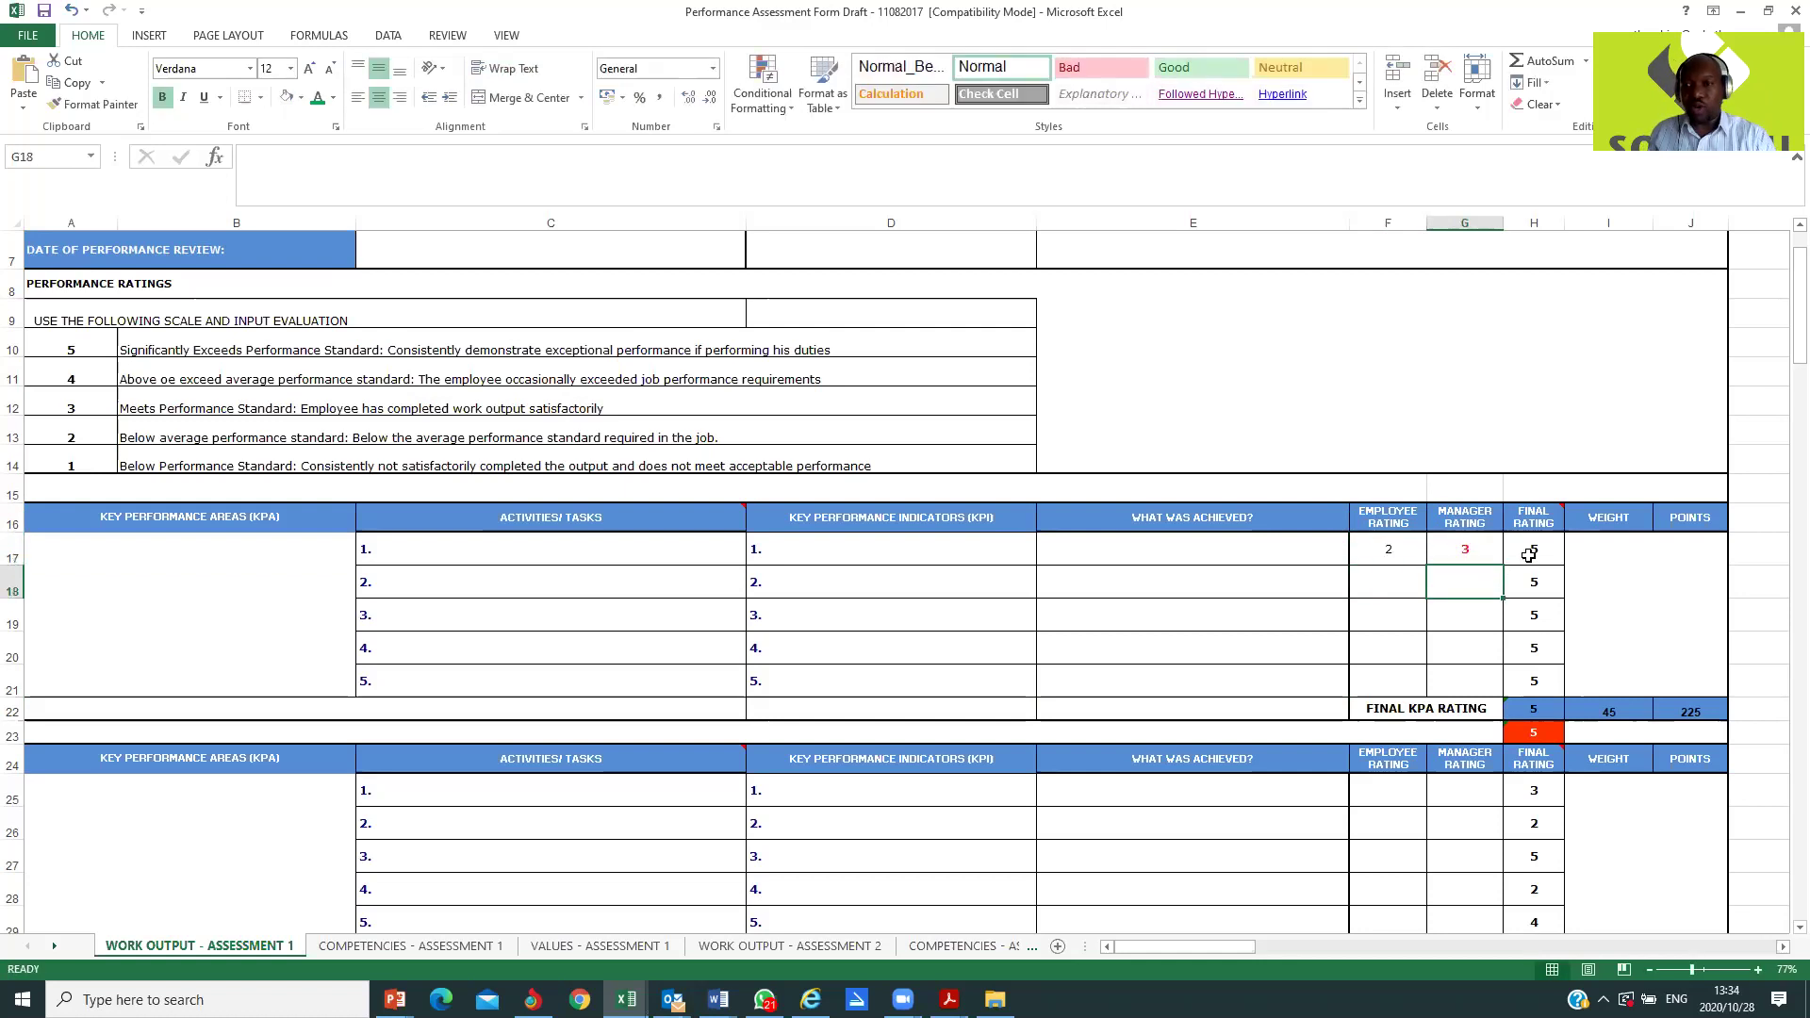
Step: Set the final rating of activity 1 in the first KPA table to 4
click(1533, 552)
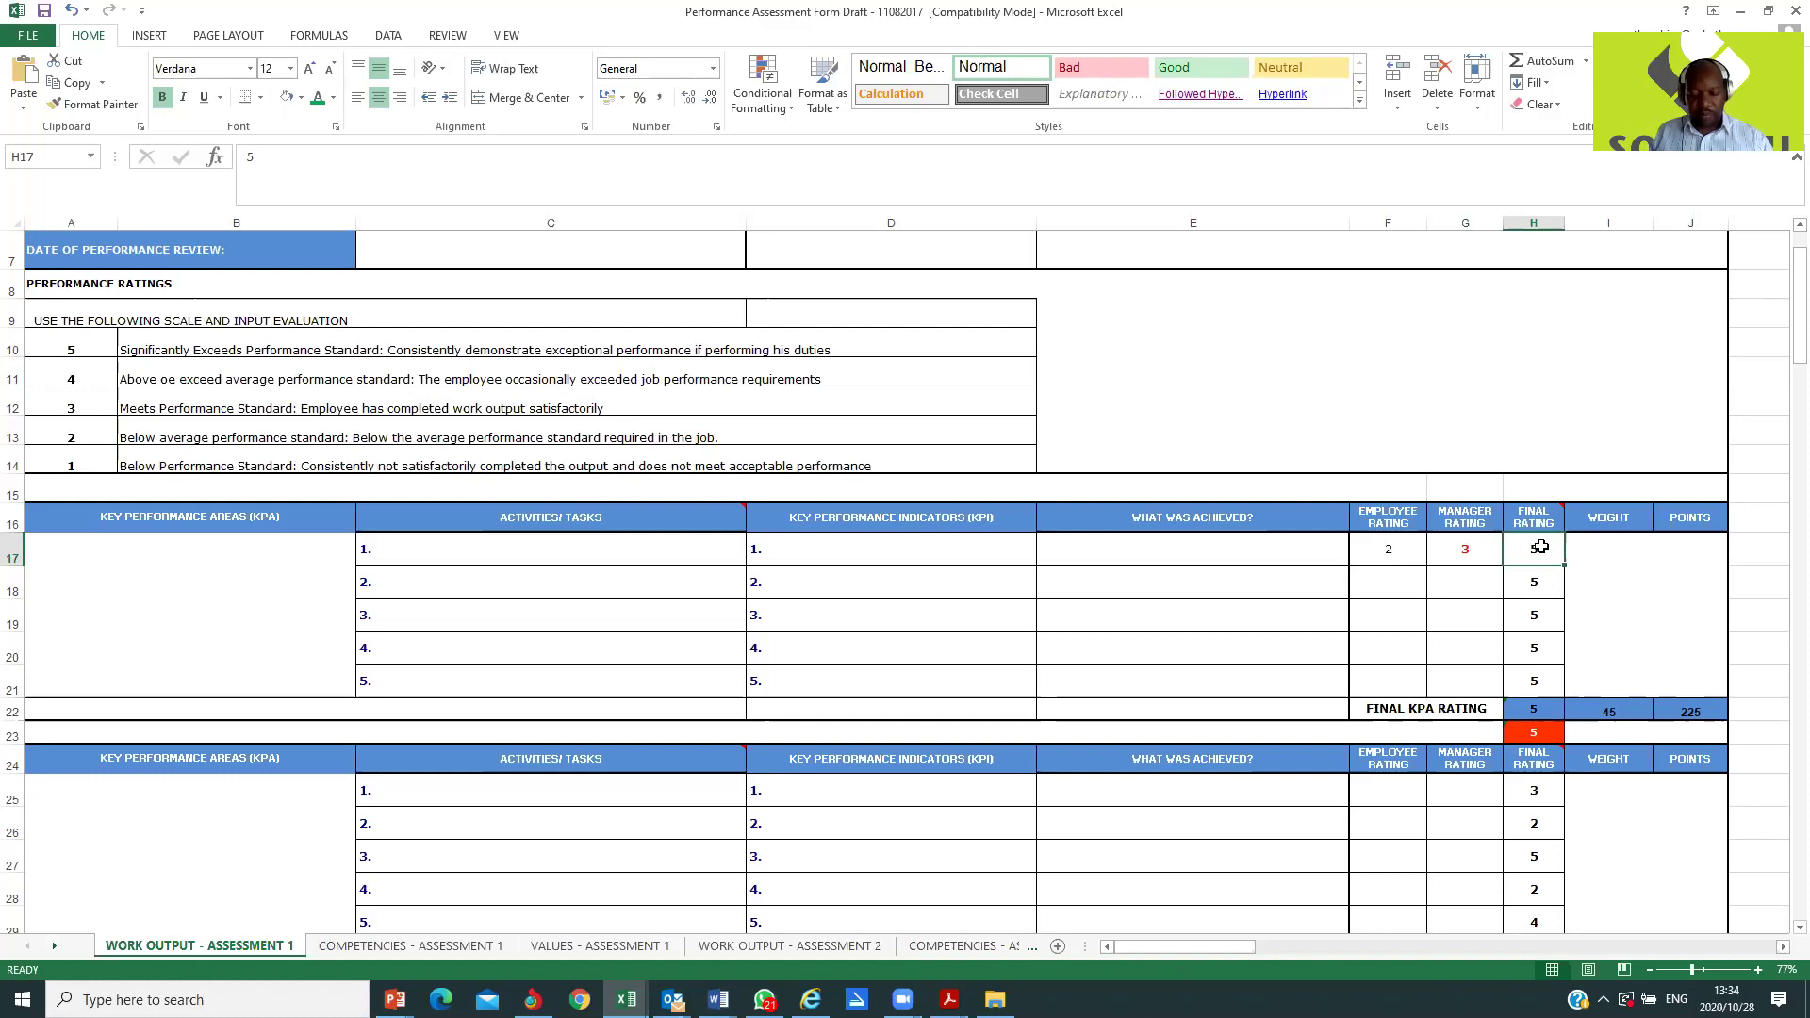
text(4)
key(Return)
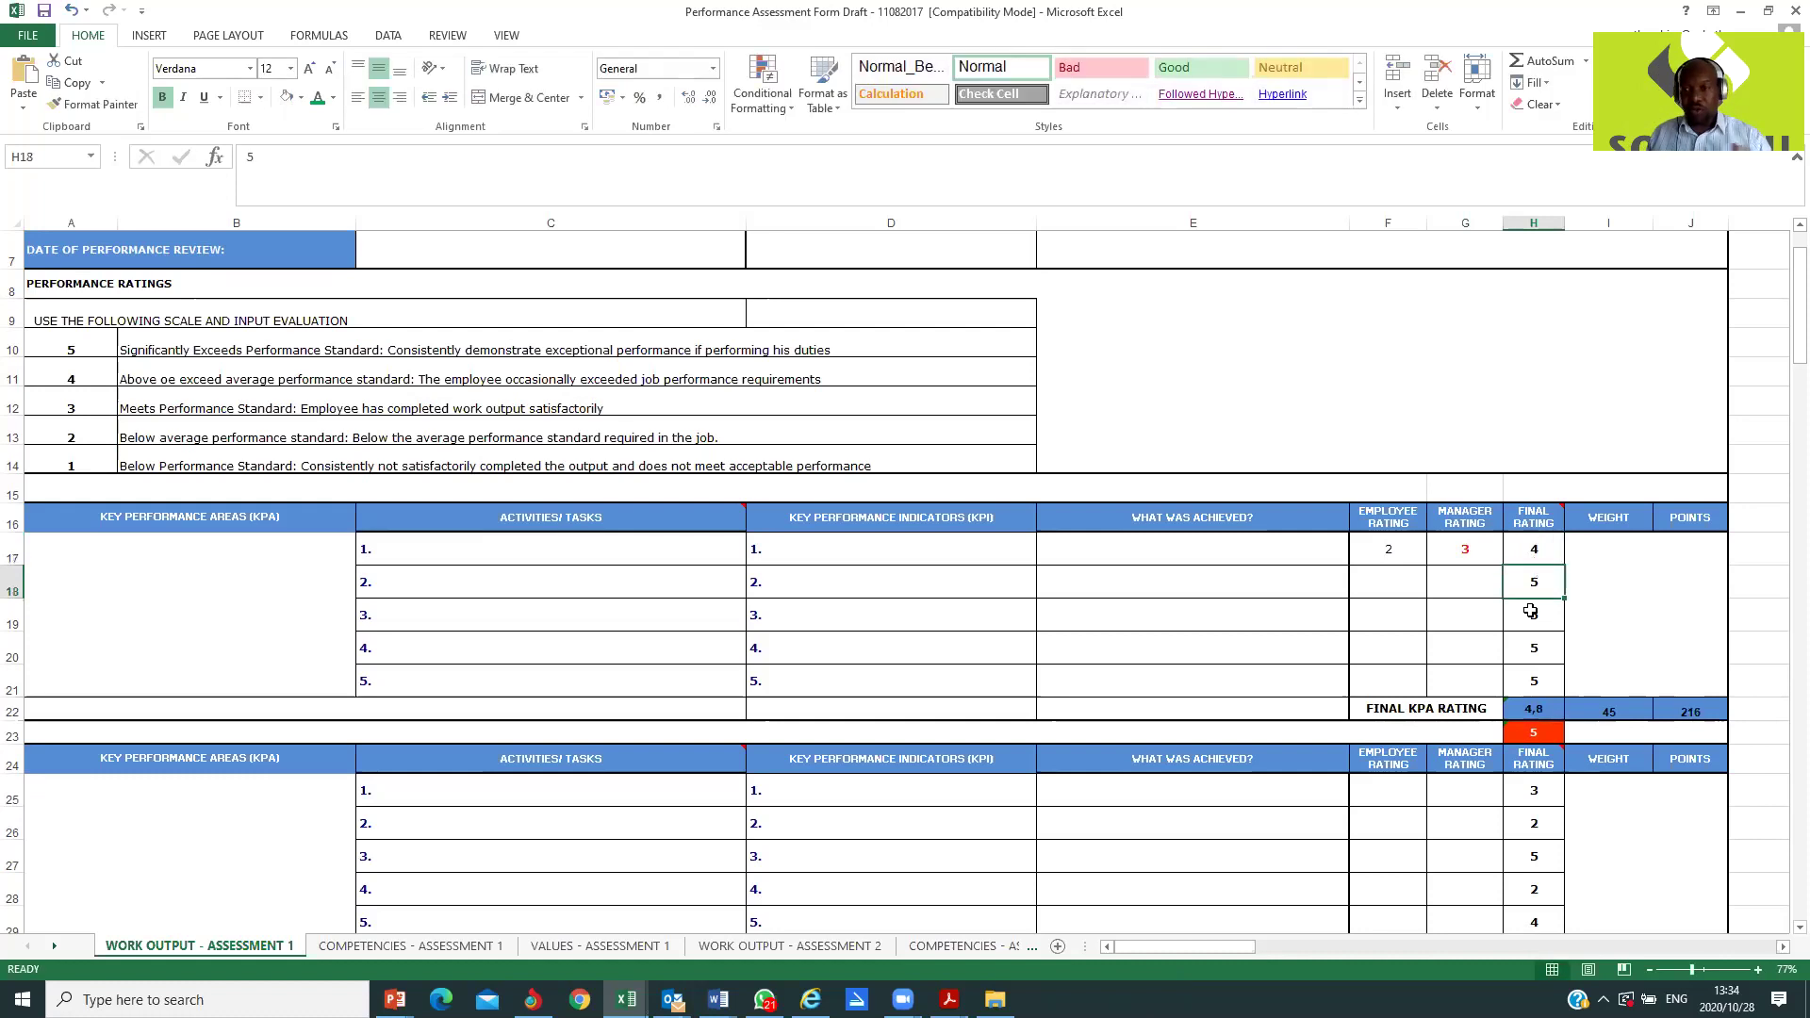
Step: Change the final rating of activity 1 in the first KPA table to 3
click(1536, 547)
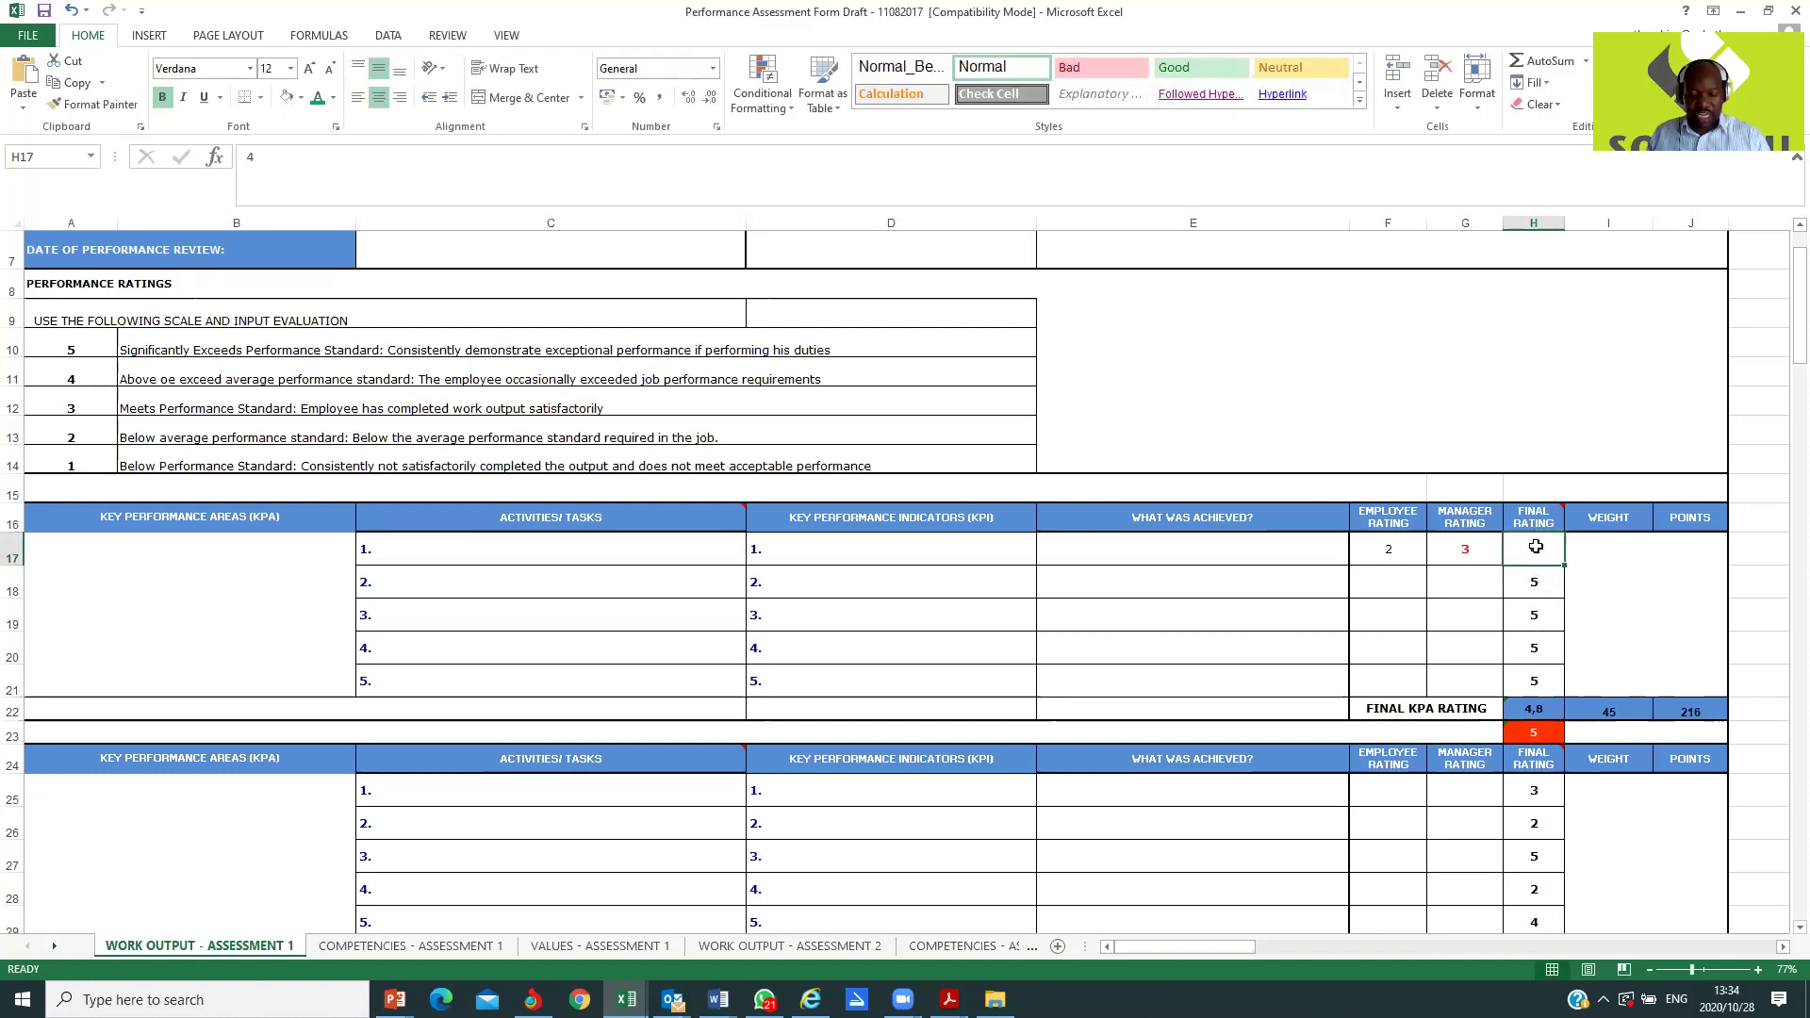
text(3)
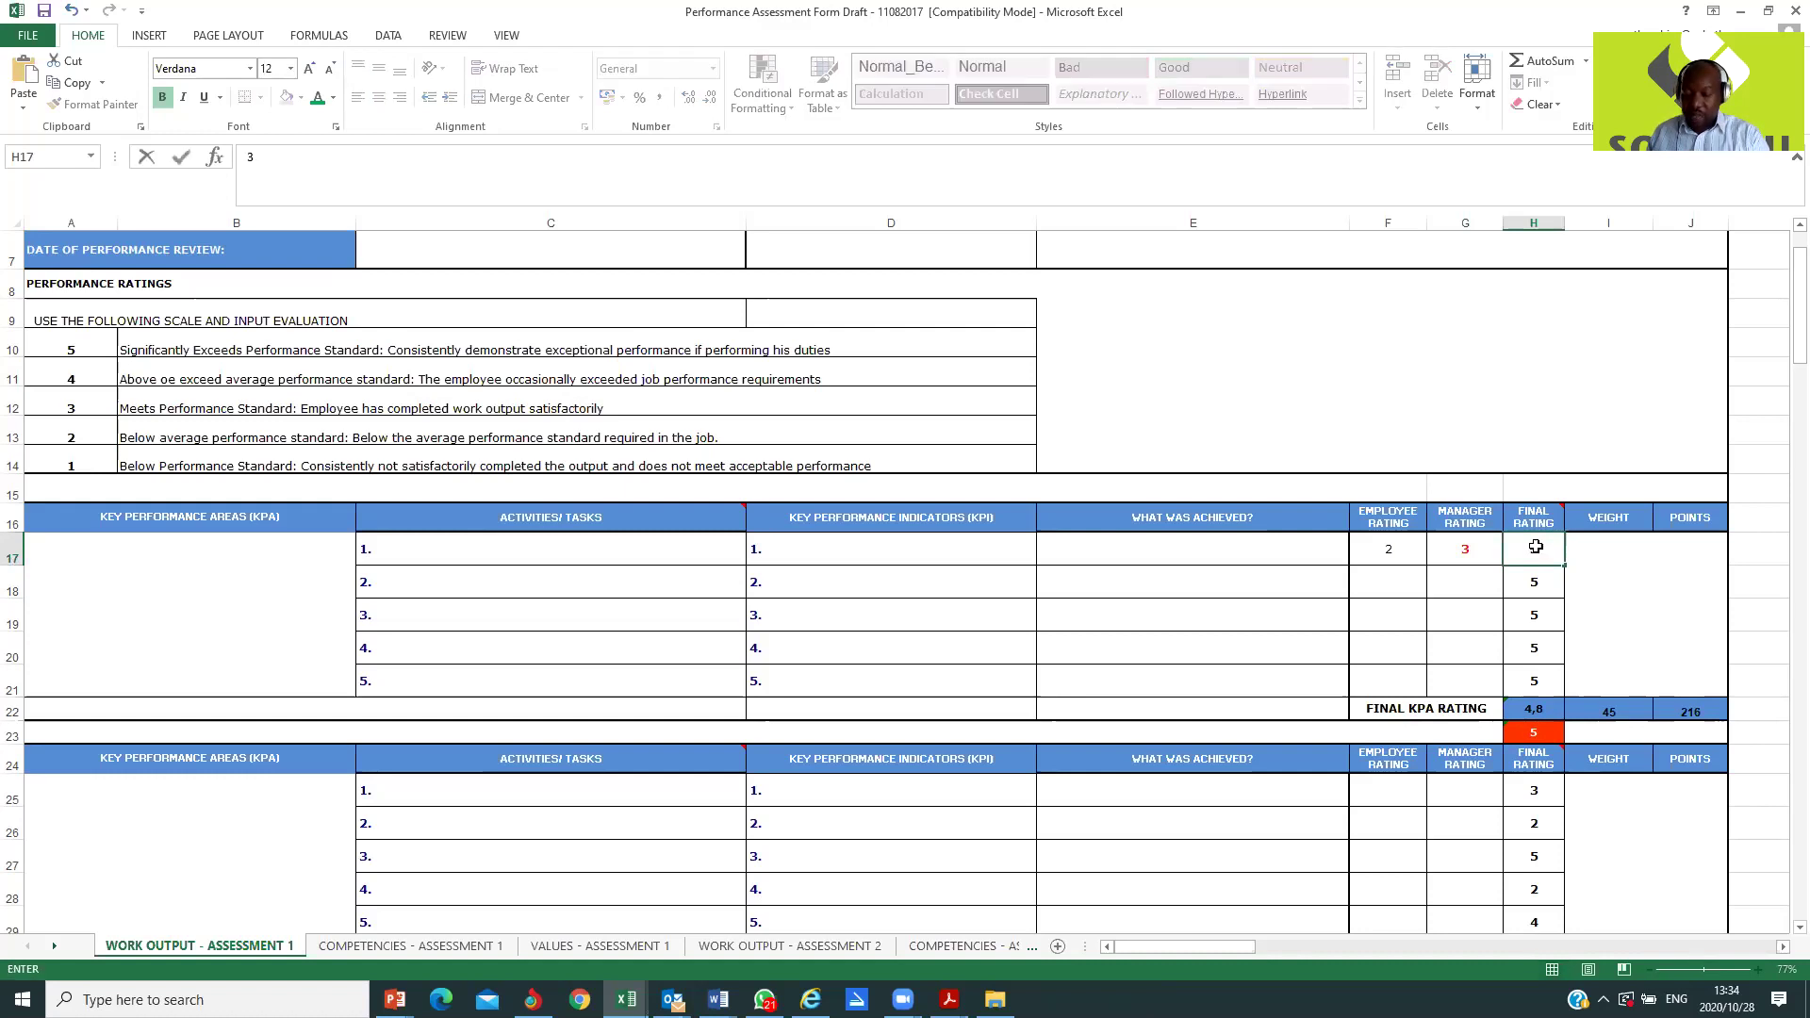
key(Return)
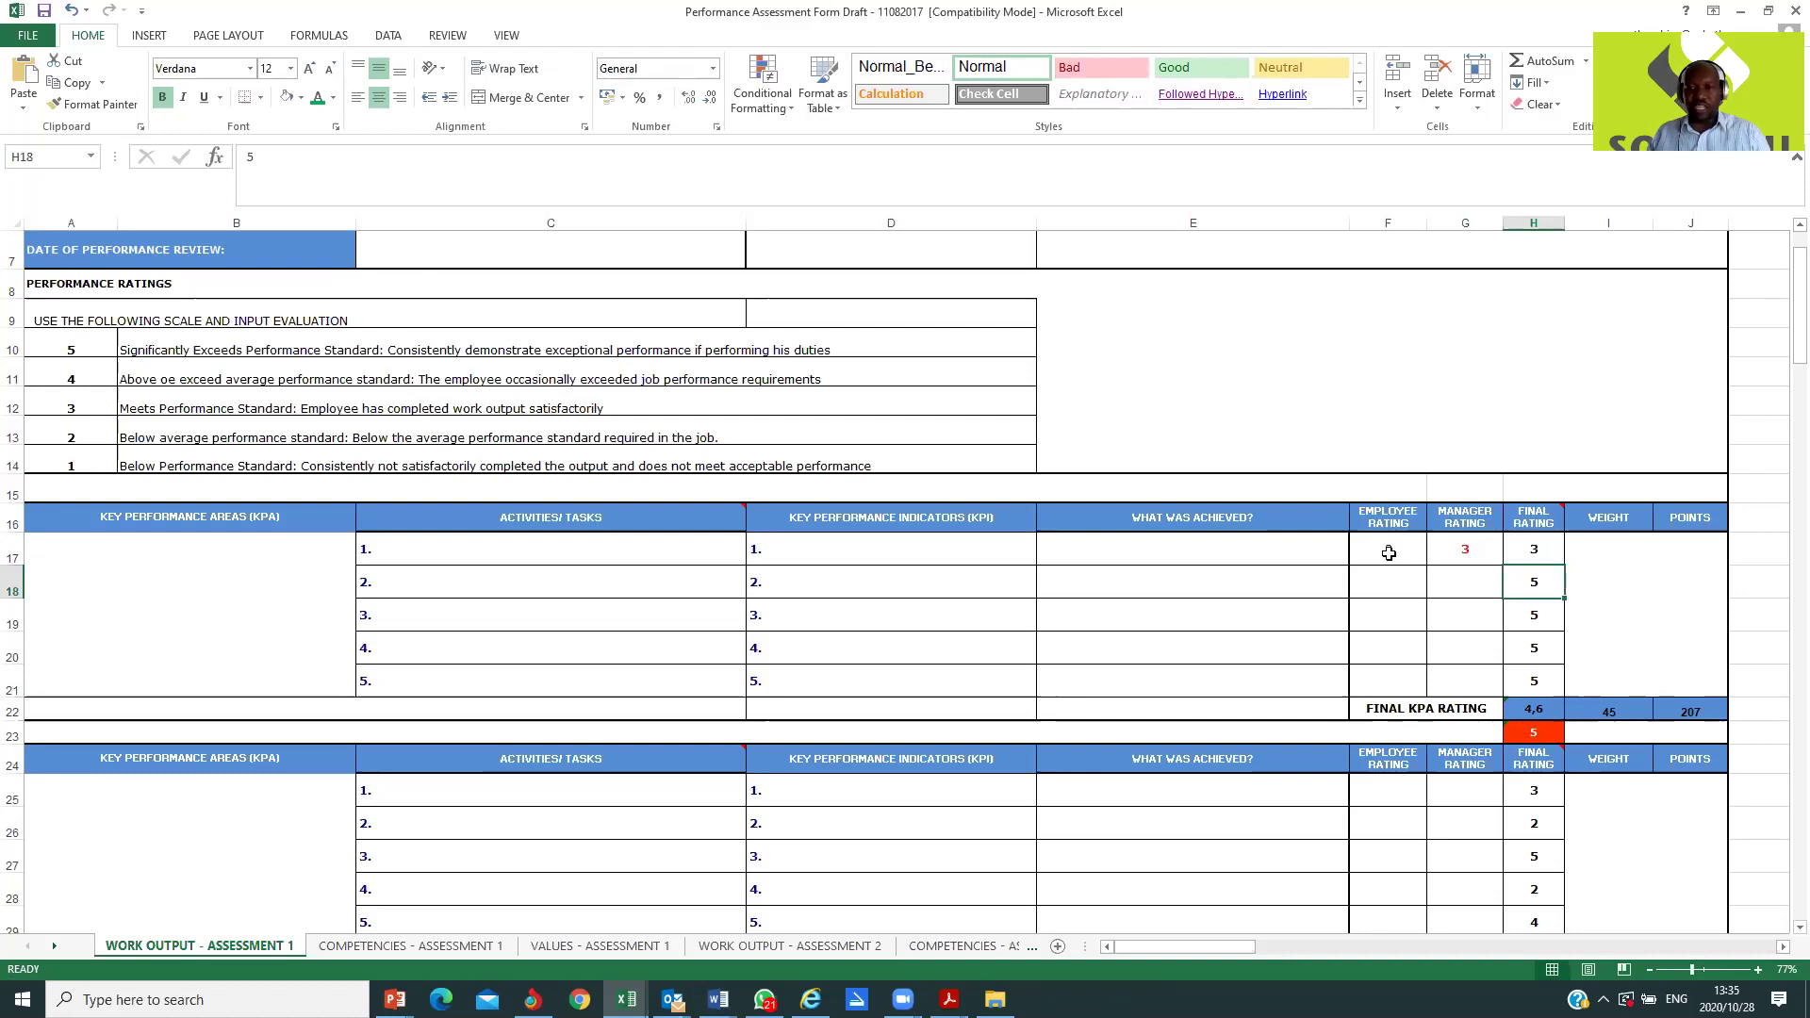
Step: Set the final rating of activity 1 in the first KPA table to 2
click(1532, 548)
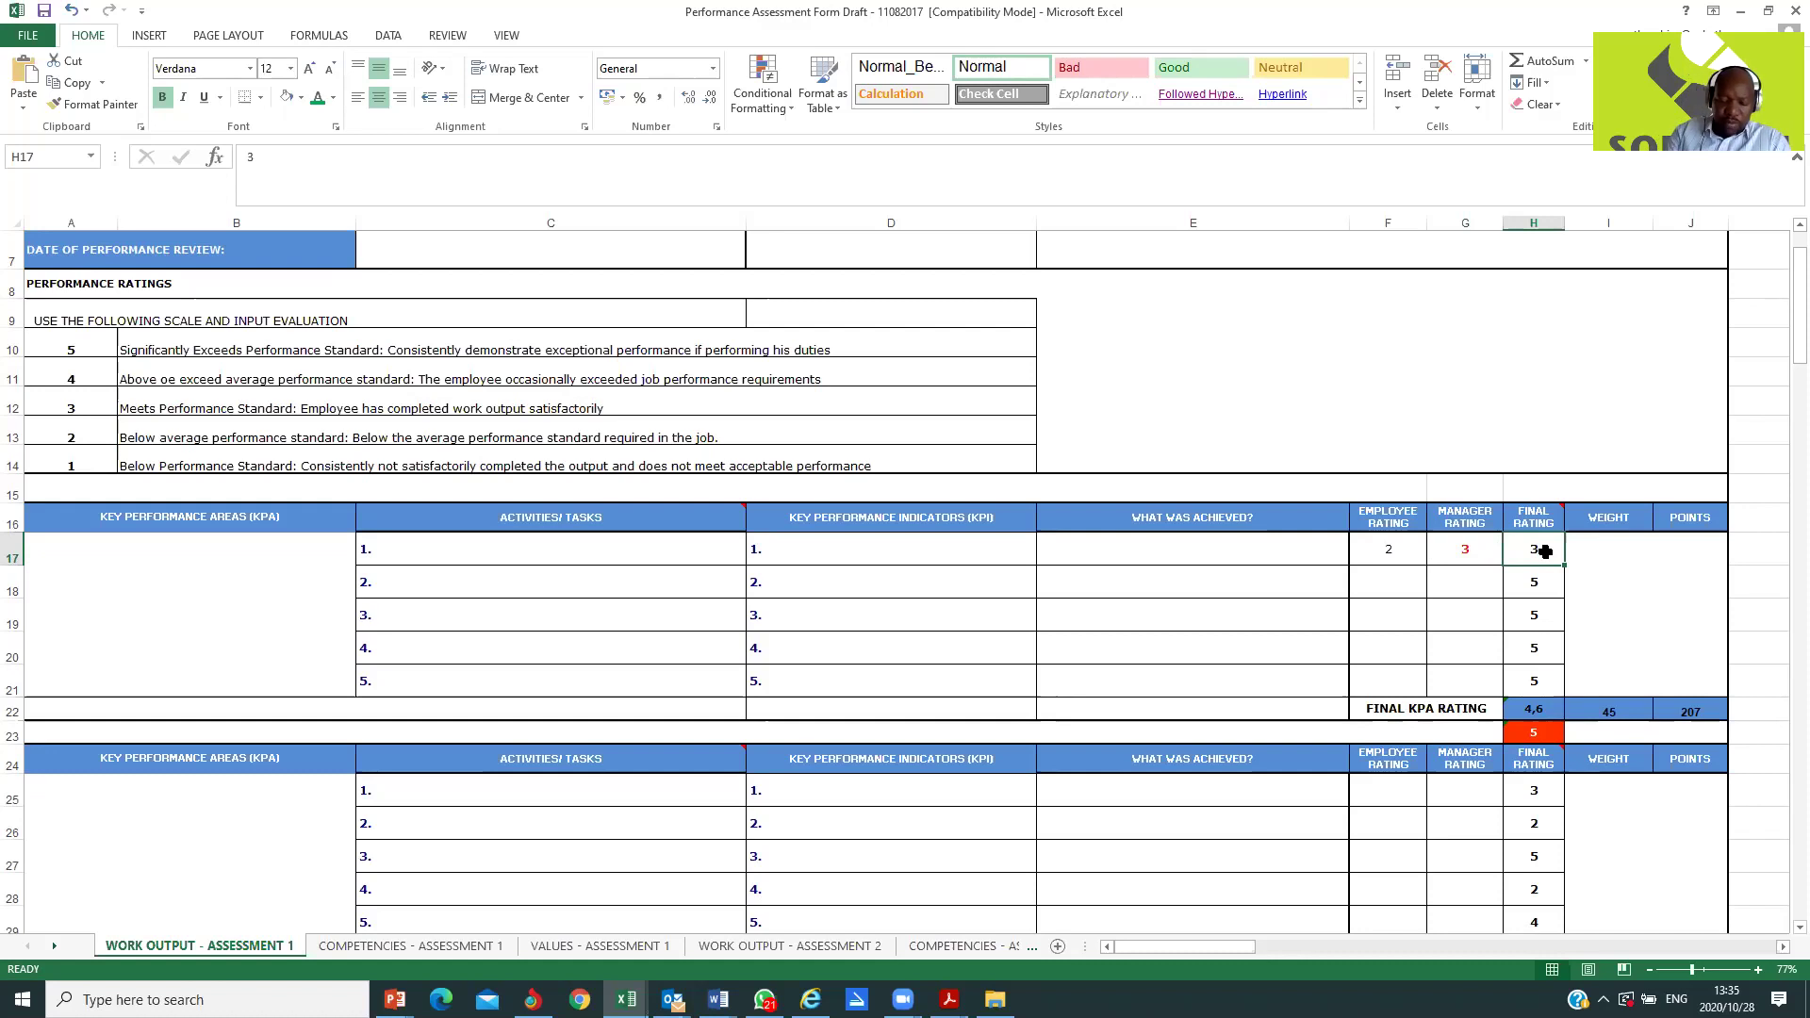
text(2)
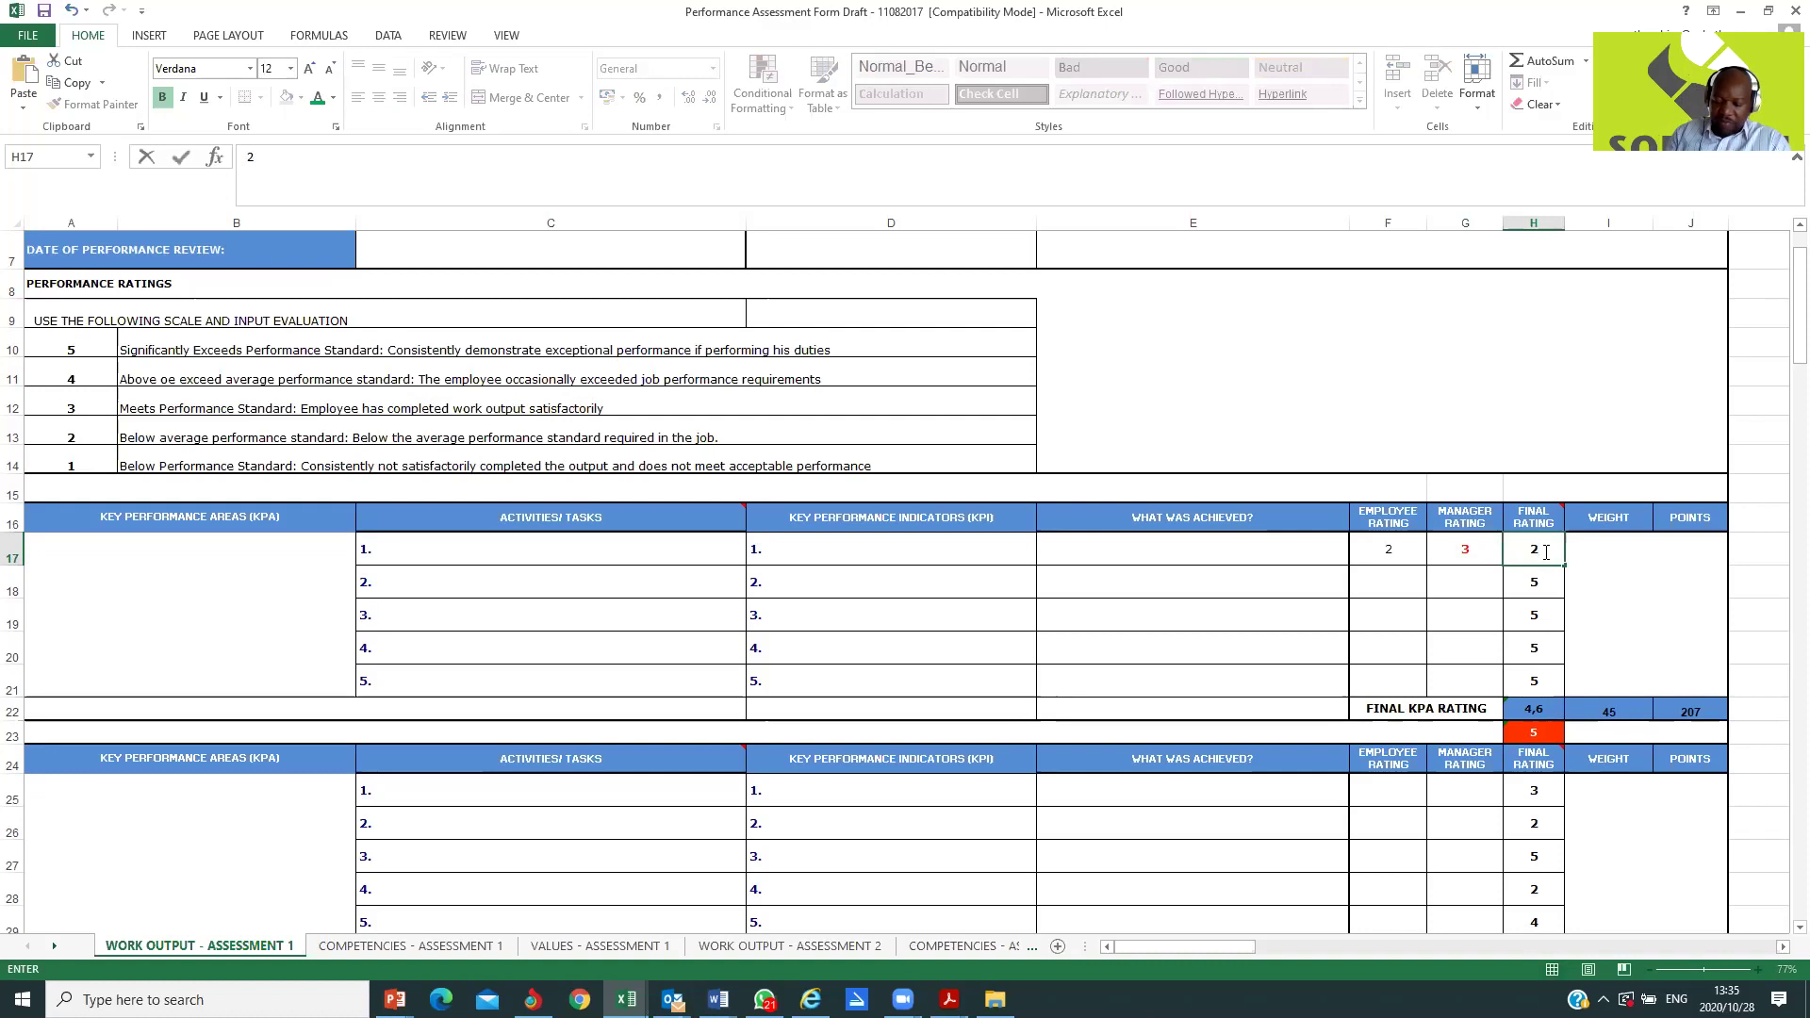
text(,)
key(Return)
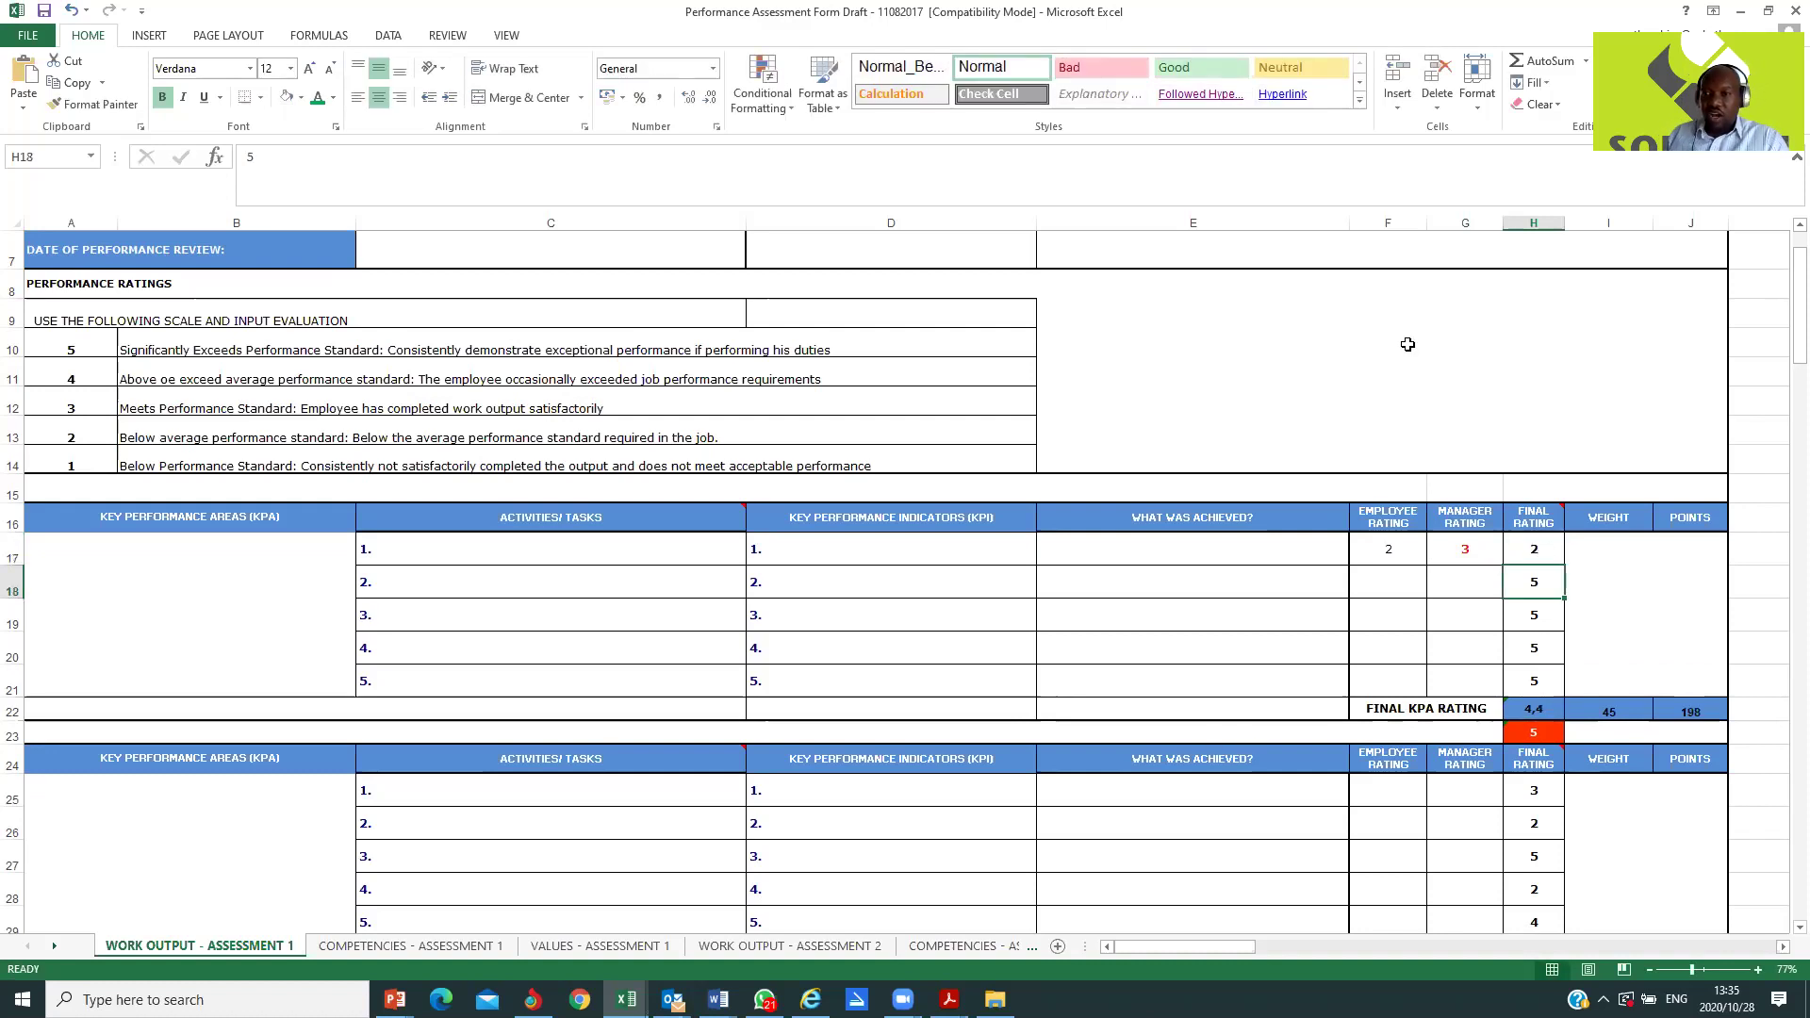
click(1528, 550)
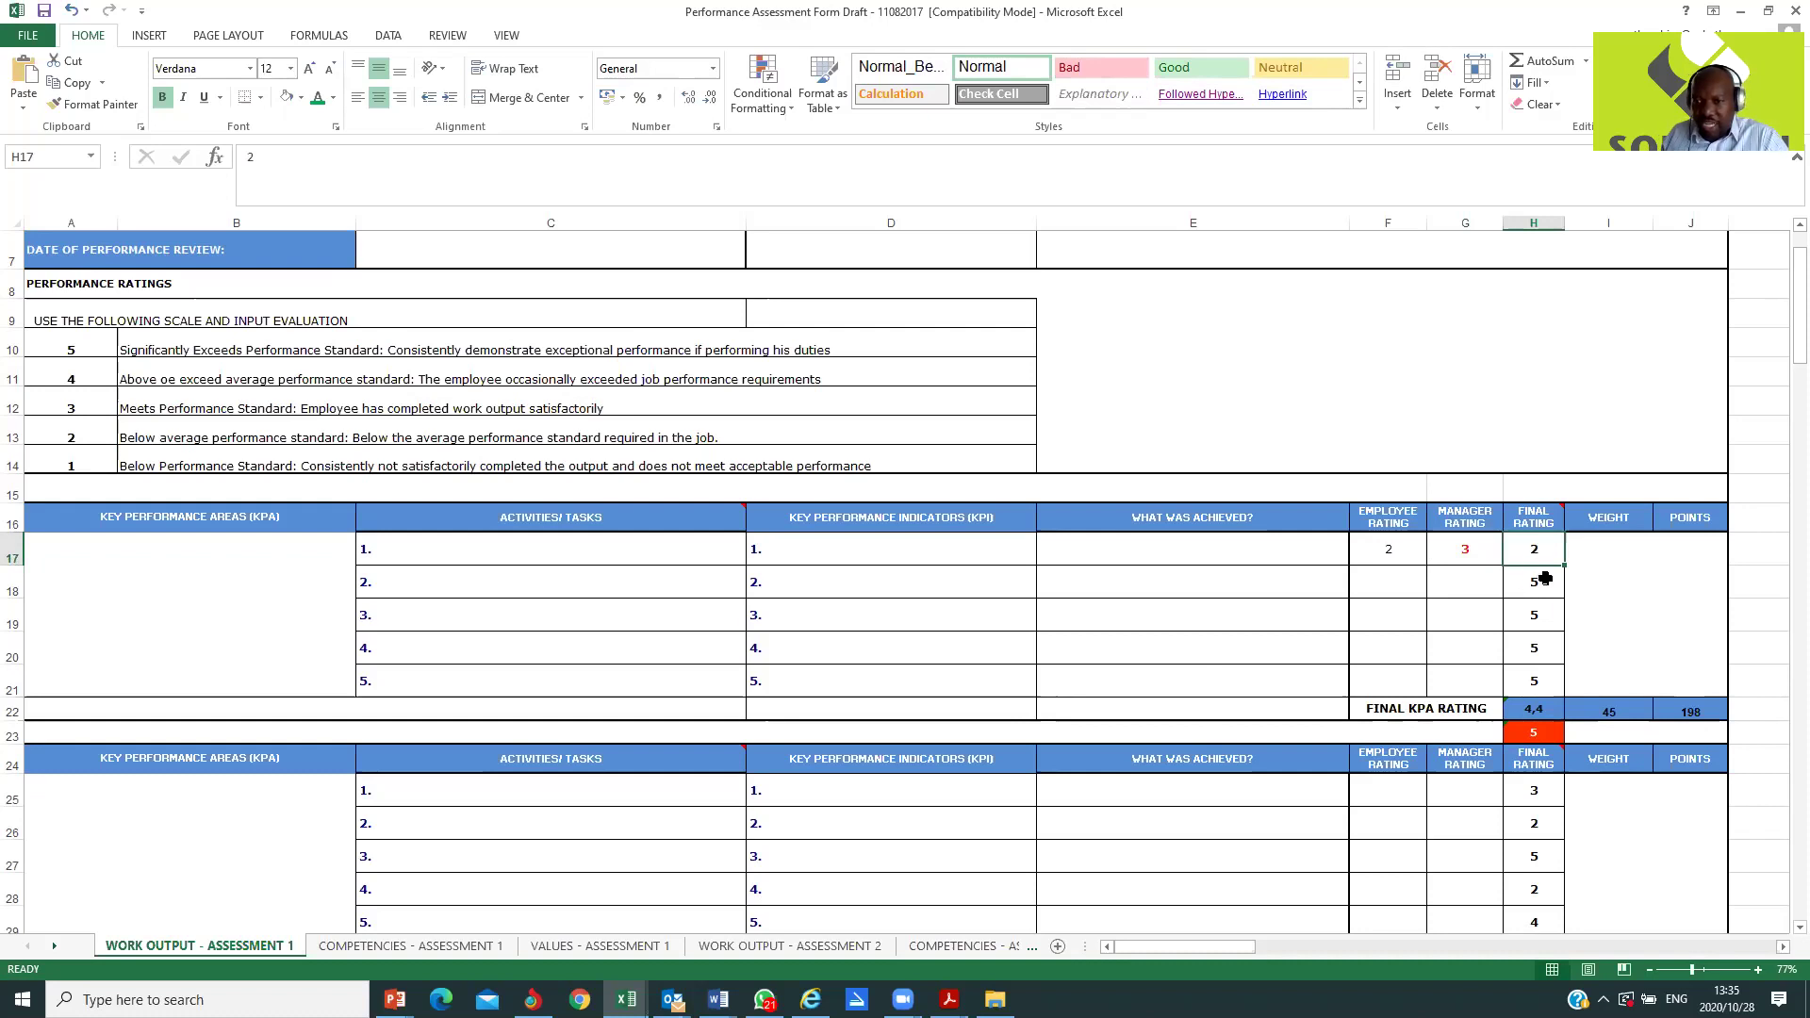
click(1543, 579)
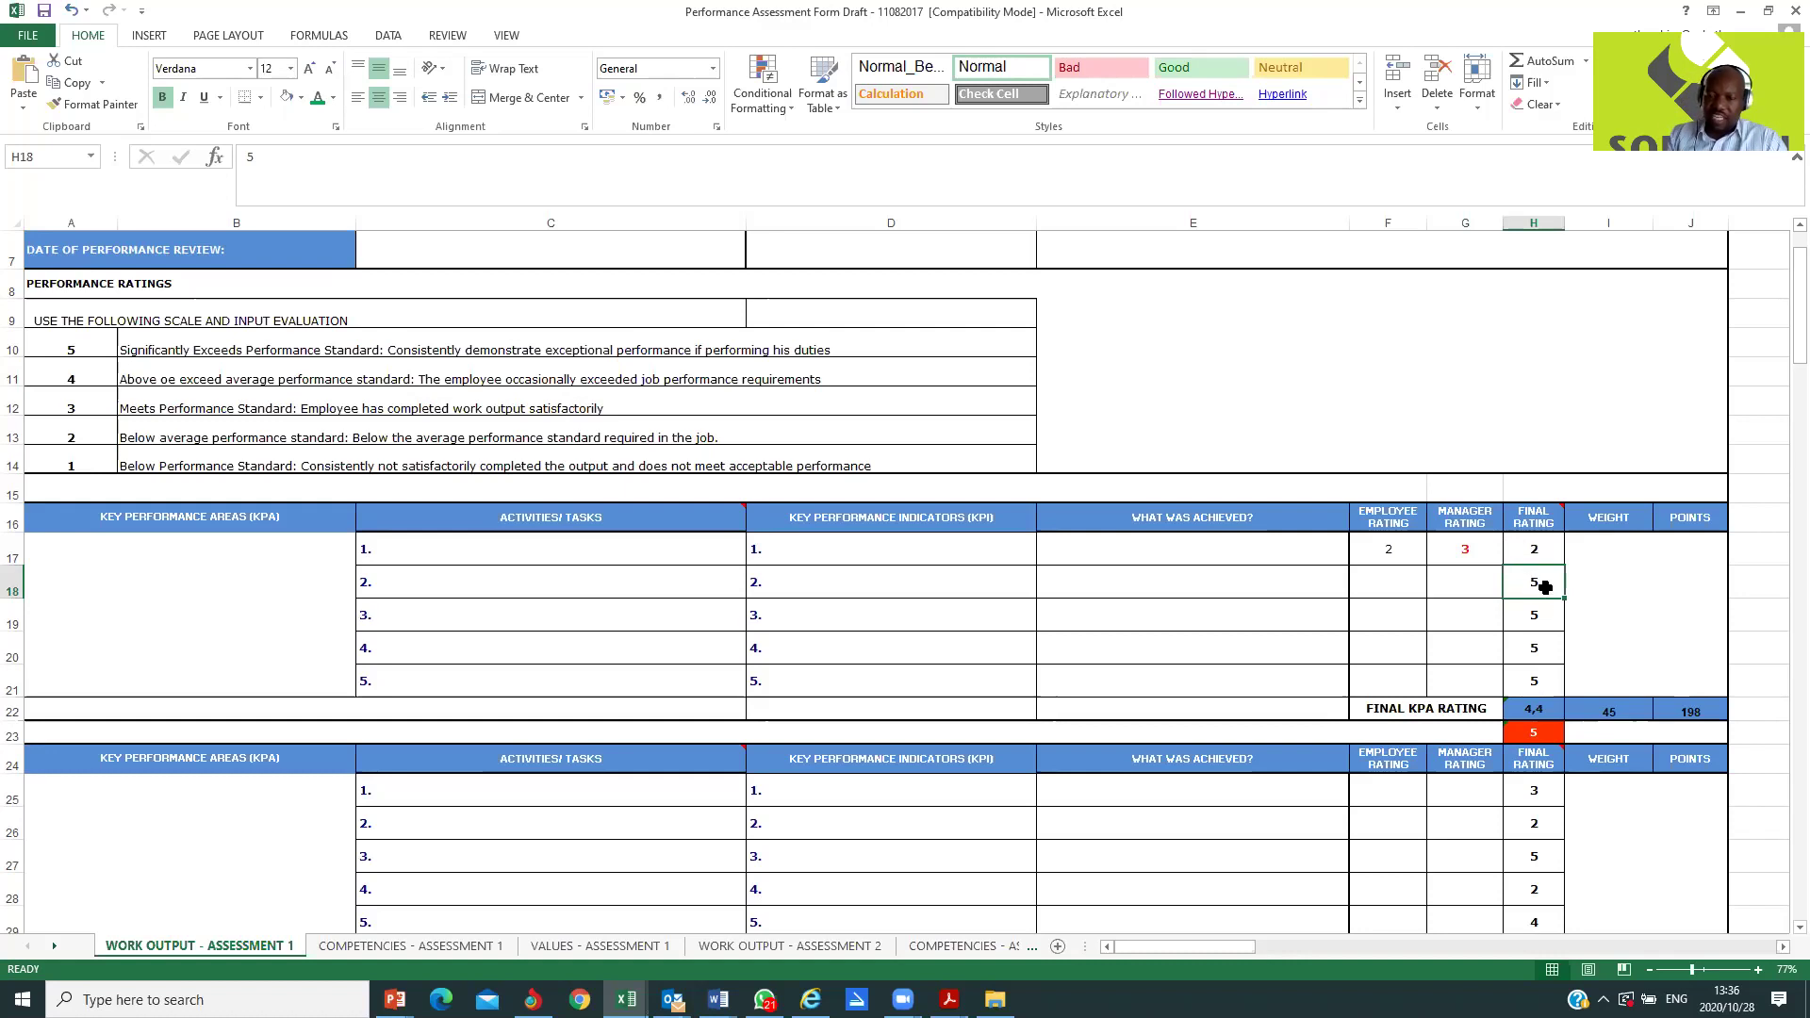
Step: Change the final rating of activity 1 in the first KPA table back to 3
click(1532, 542)
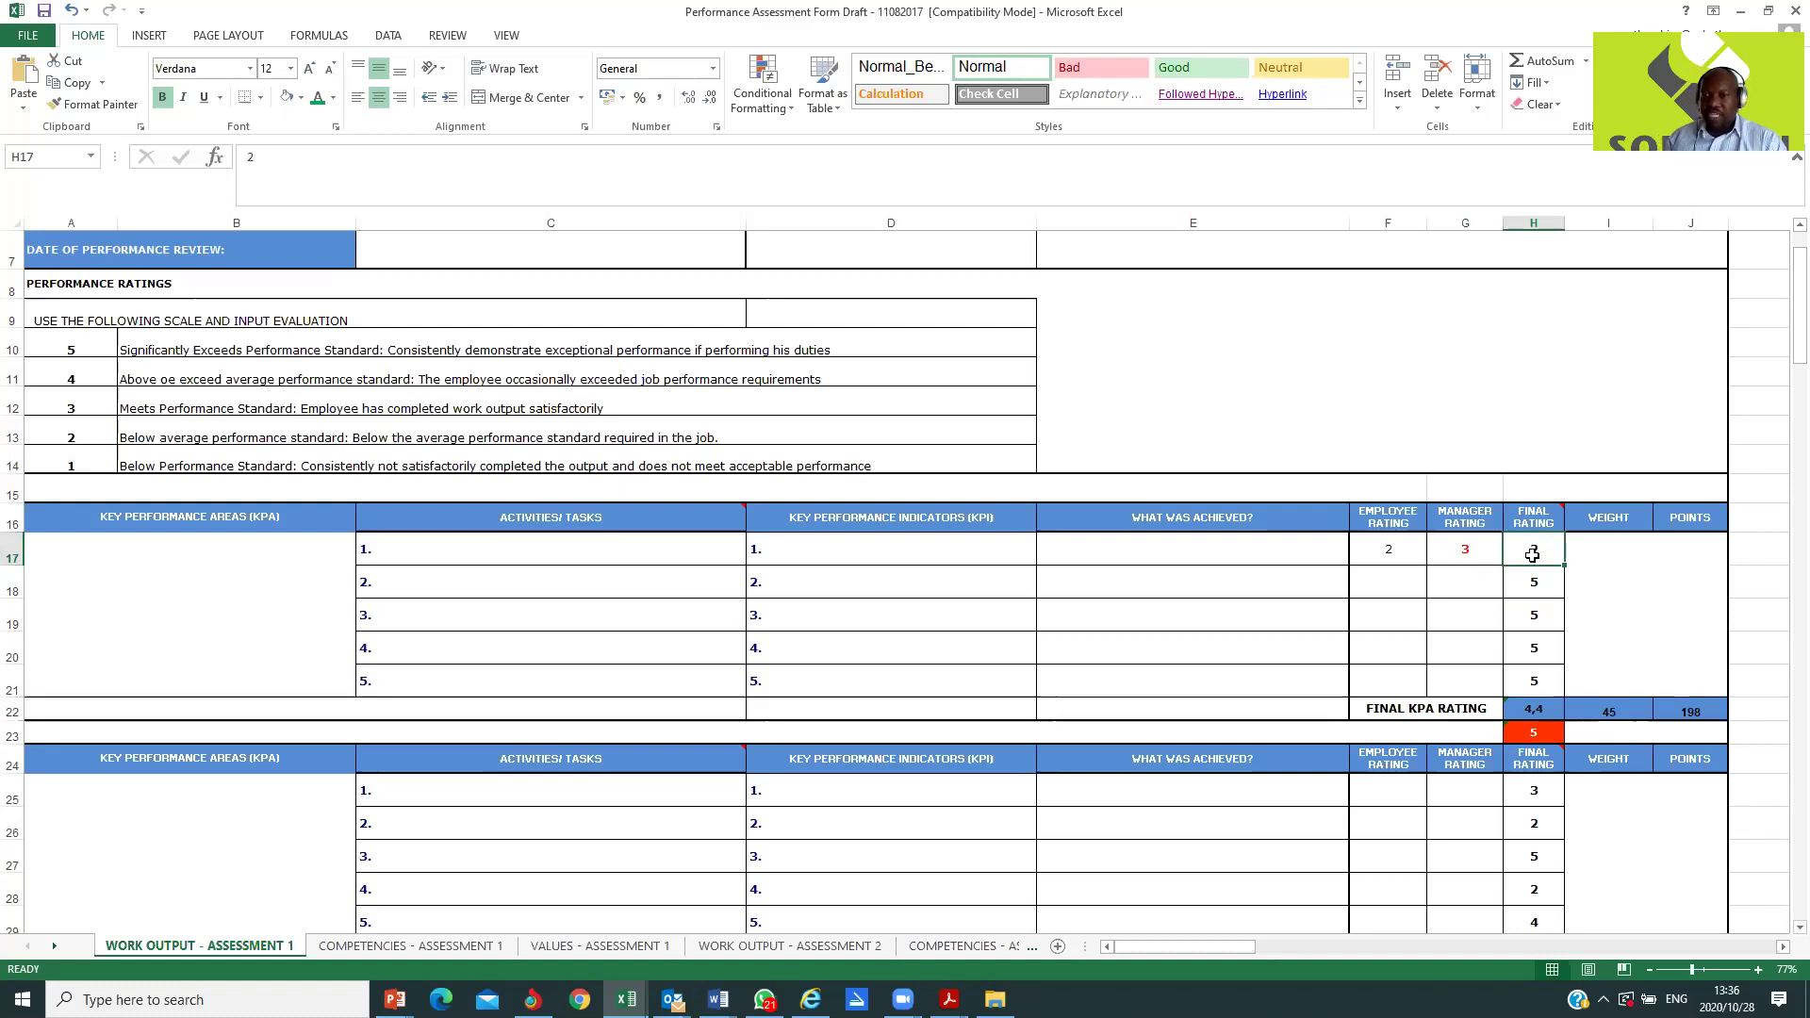
text(3)
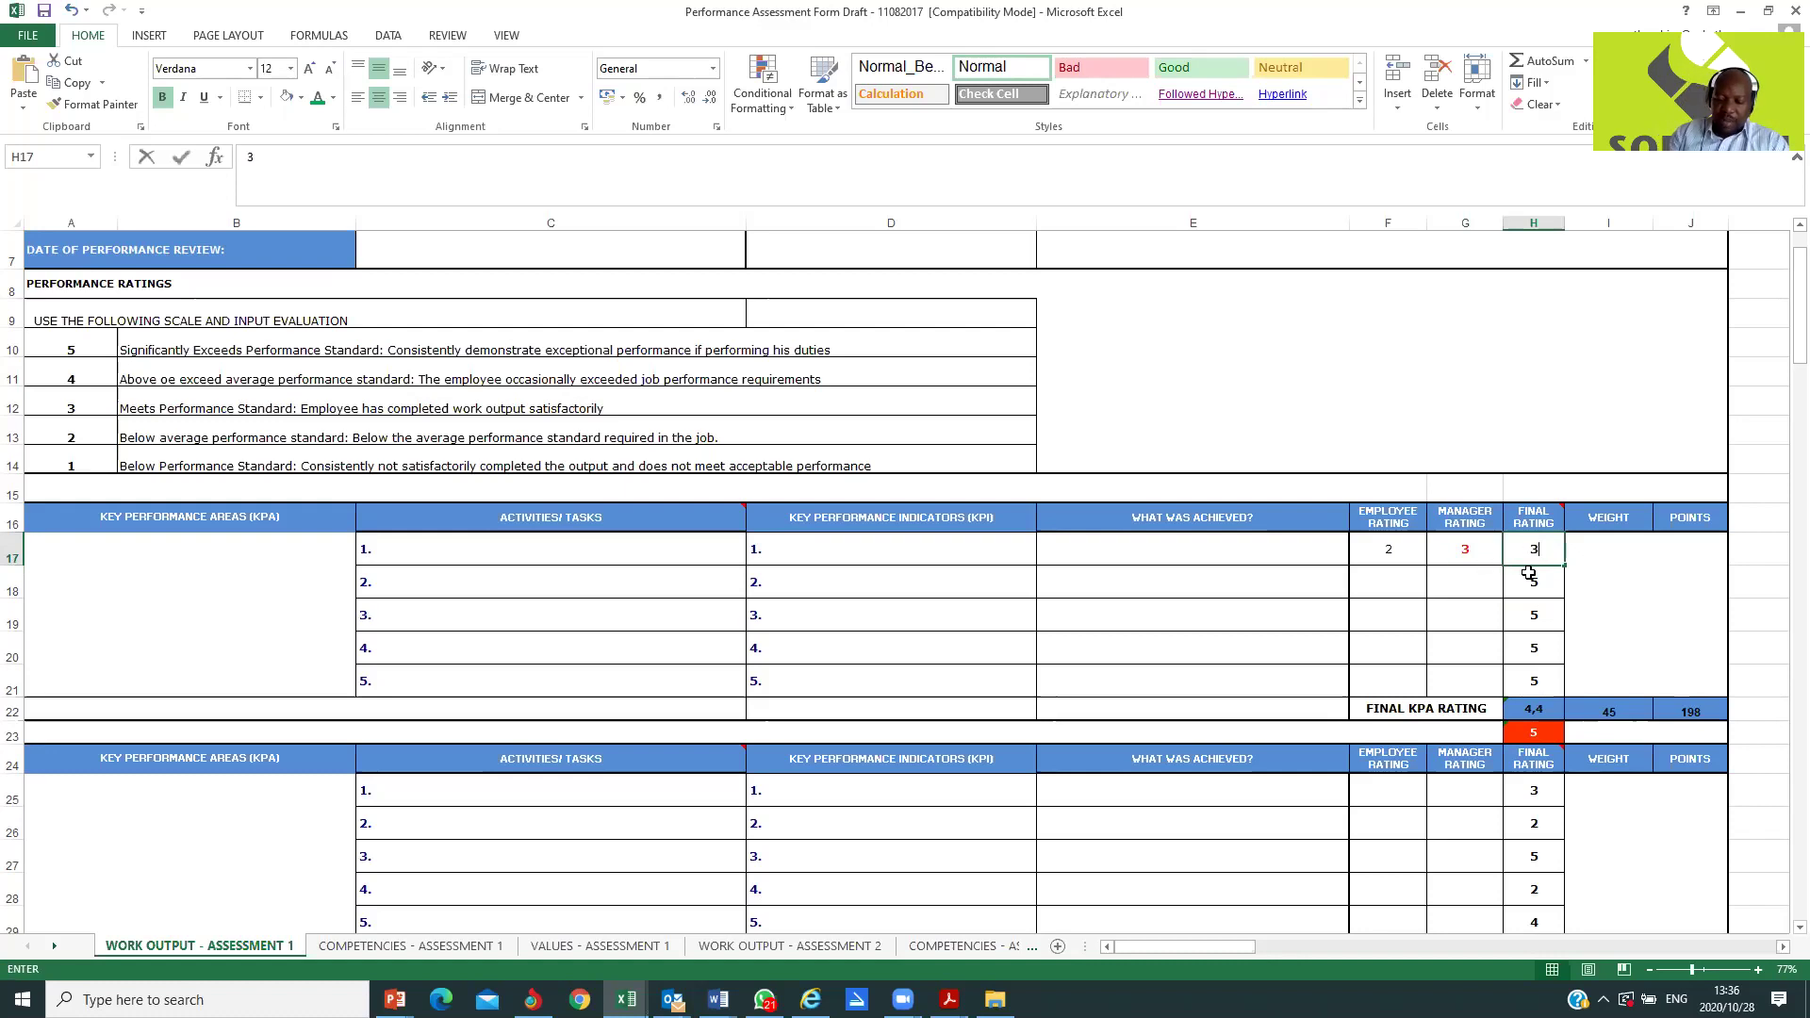
key(Return)
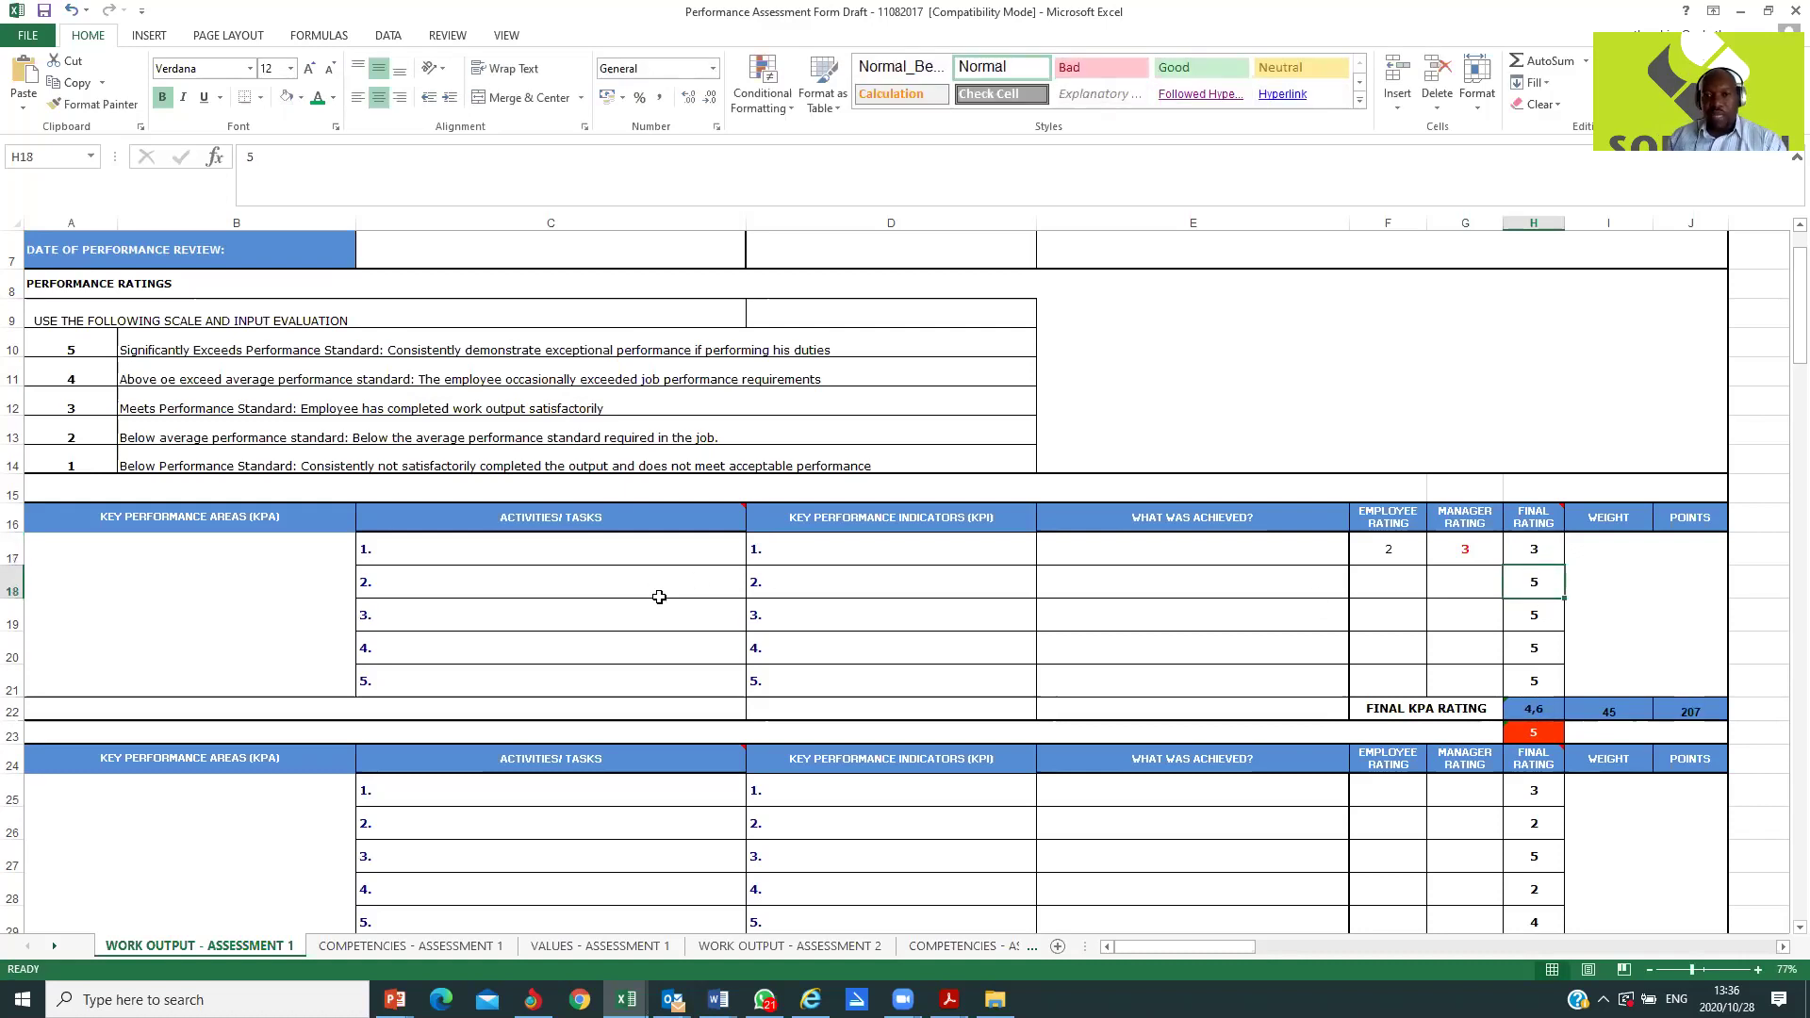
Step: Select the "What was achieved?" cells for activities 1 to 5 in the first KPA table
click(1171, 579)
click(1171, 626)
click(1163, 675)
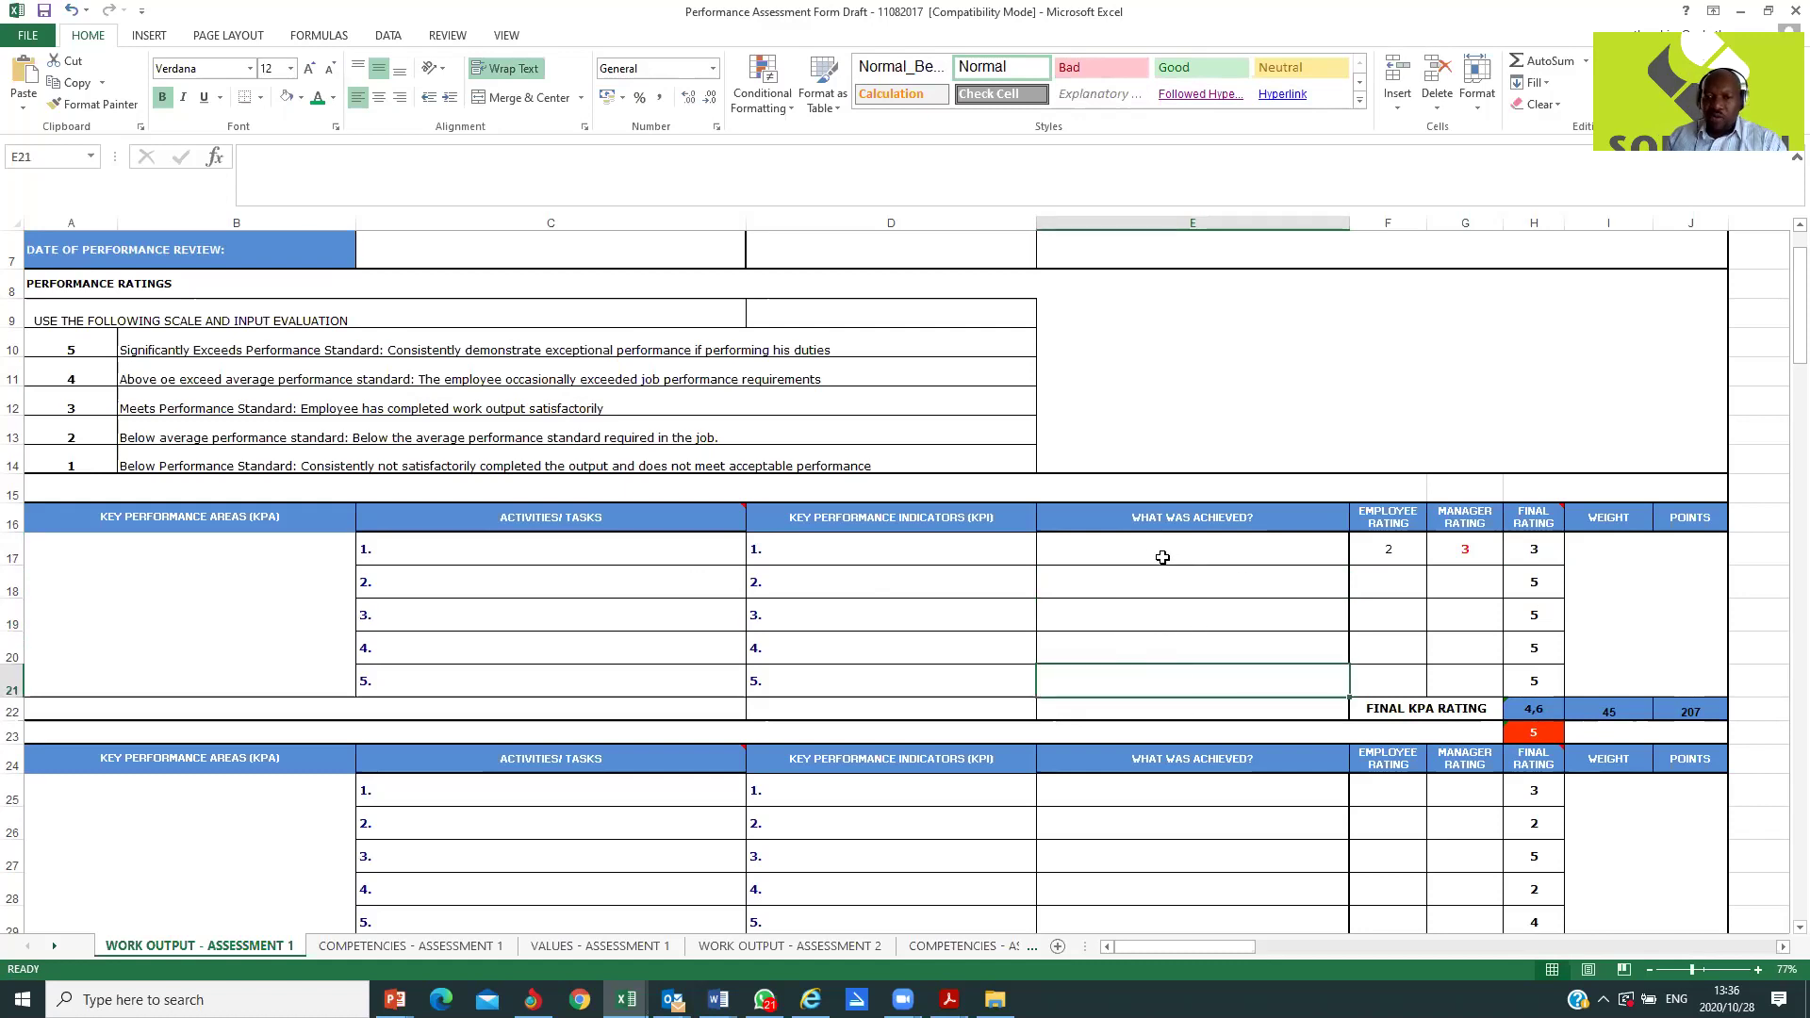
drag(1153, 552, 1124, 681)
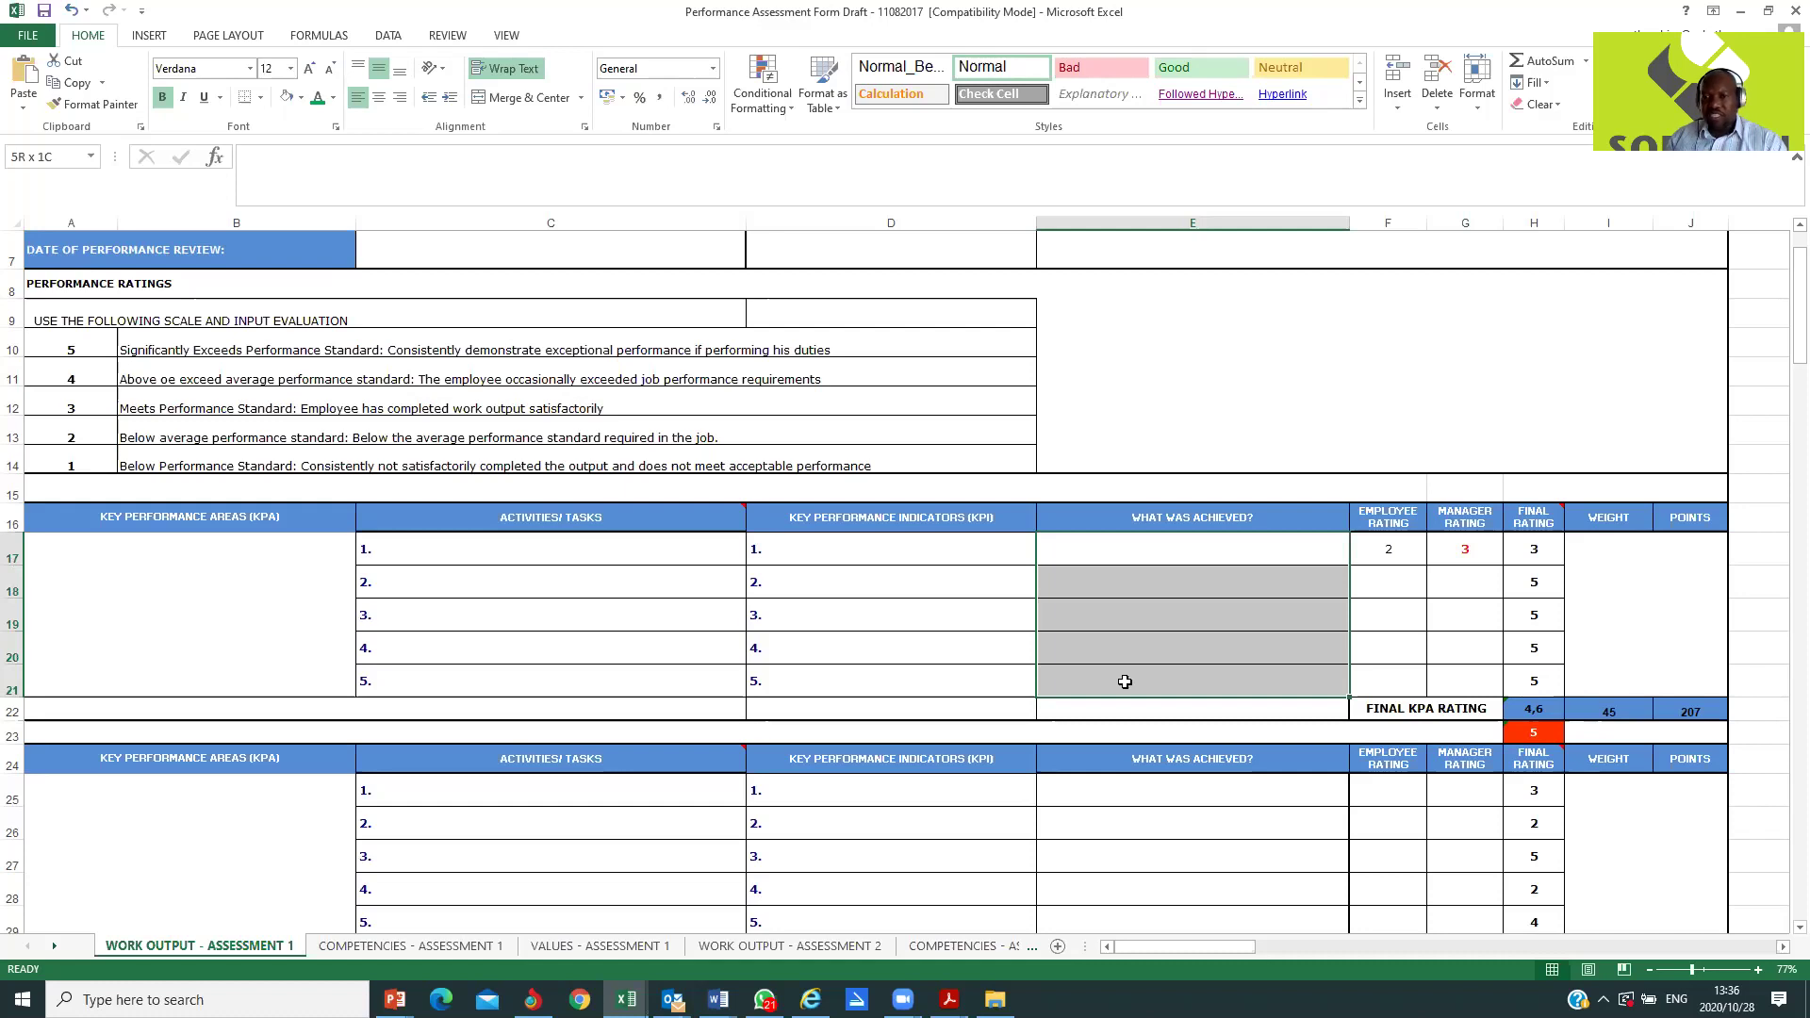
drag(1125, 681, 1125, 681)
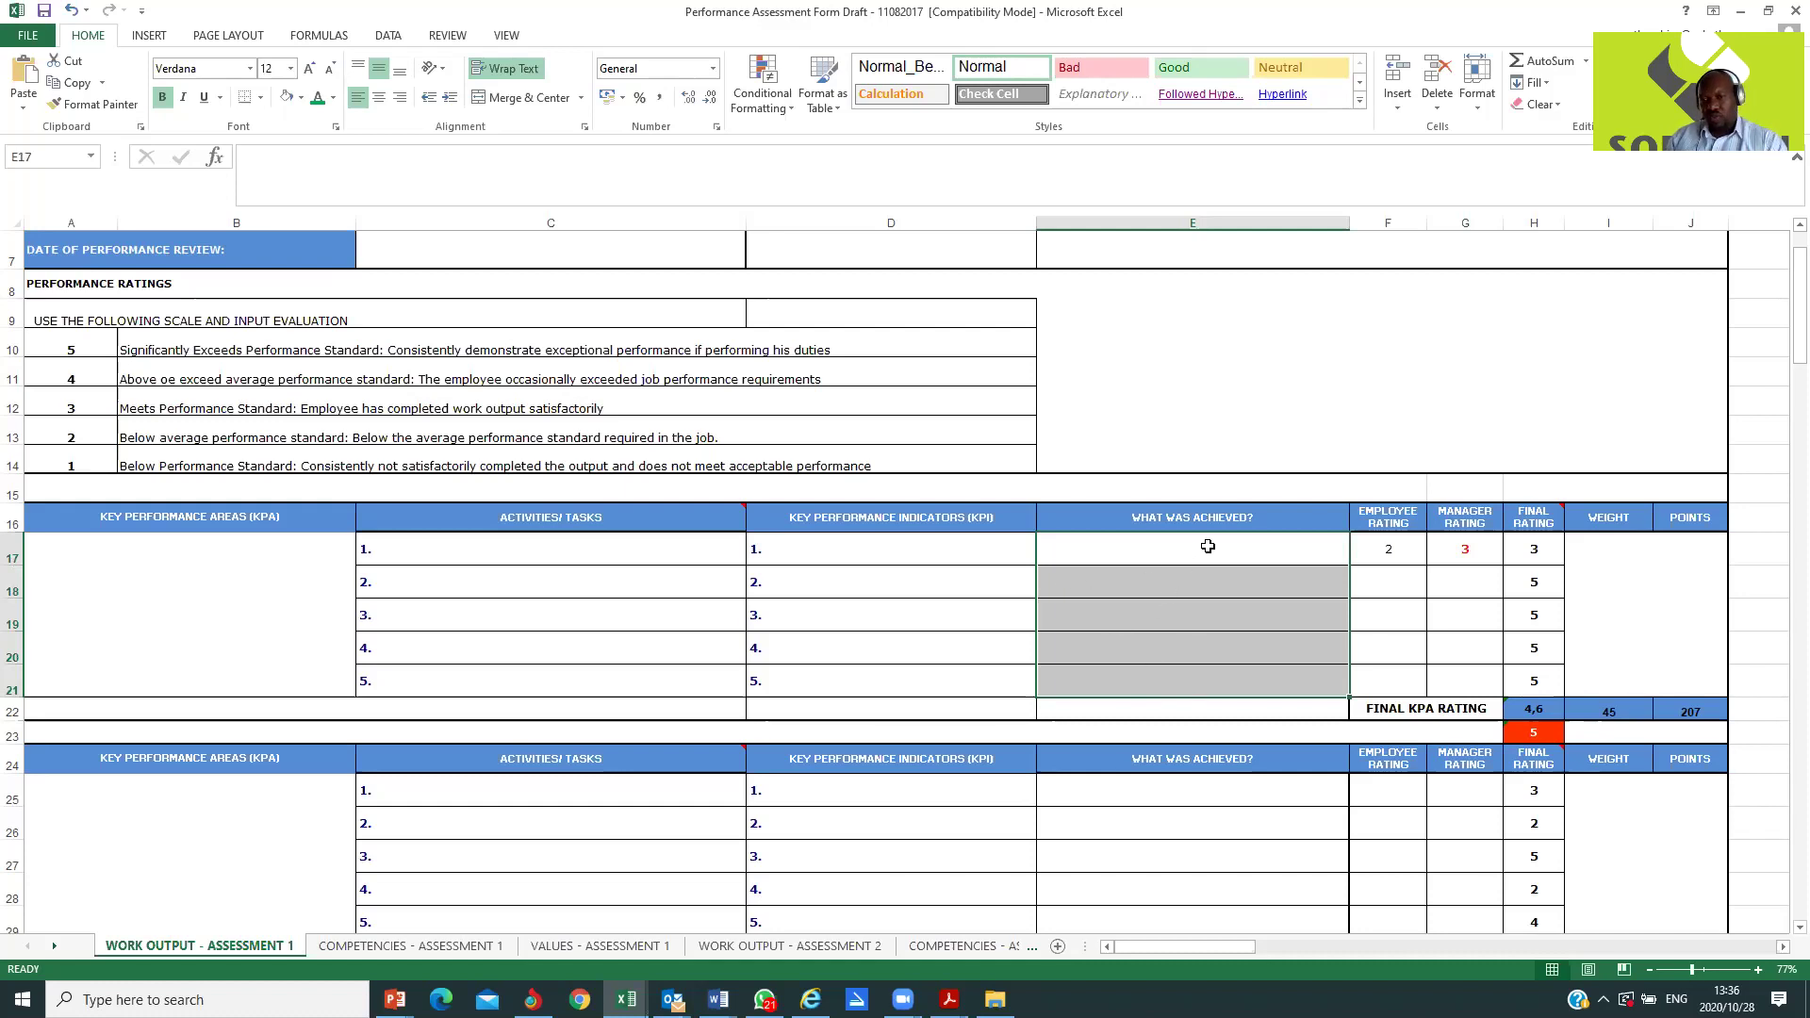
Step: Trace activity 1 in the first KPA table from its employee rating of 2 back through KPI 1 and the activity to the key performance area
click(1385, 547)
text(2)
key(ctrl+Return)
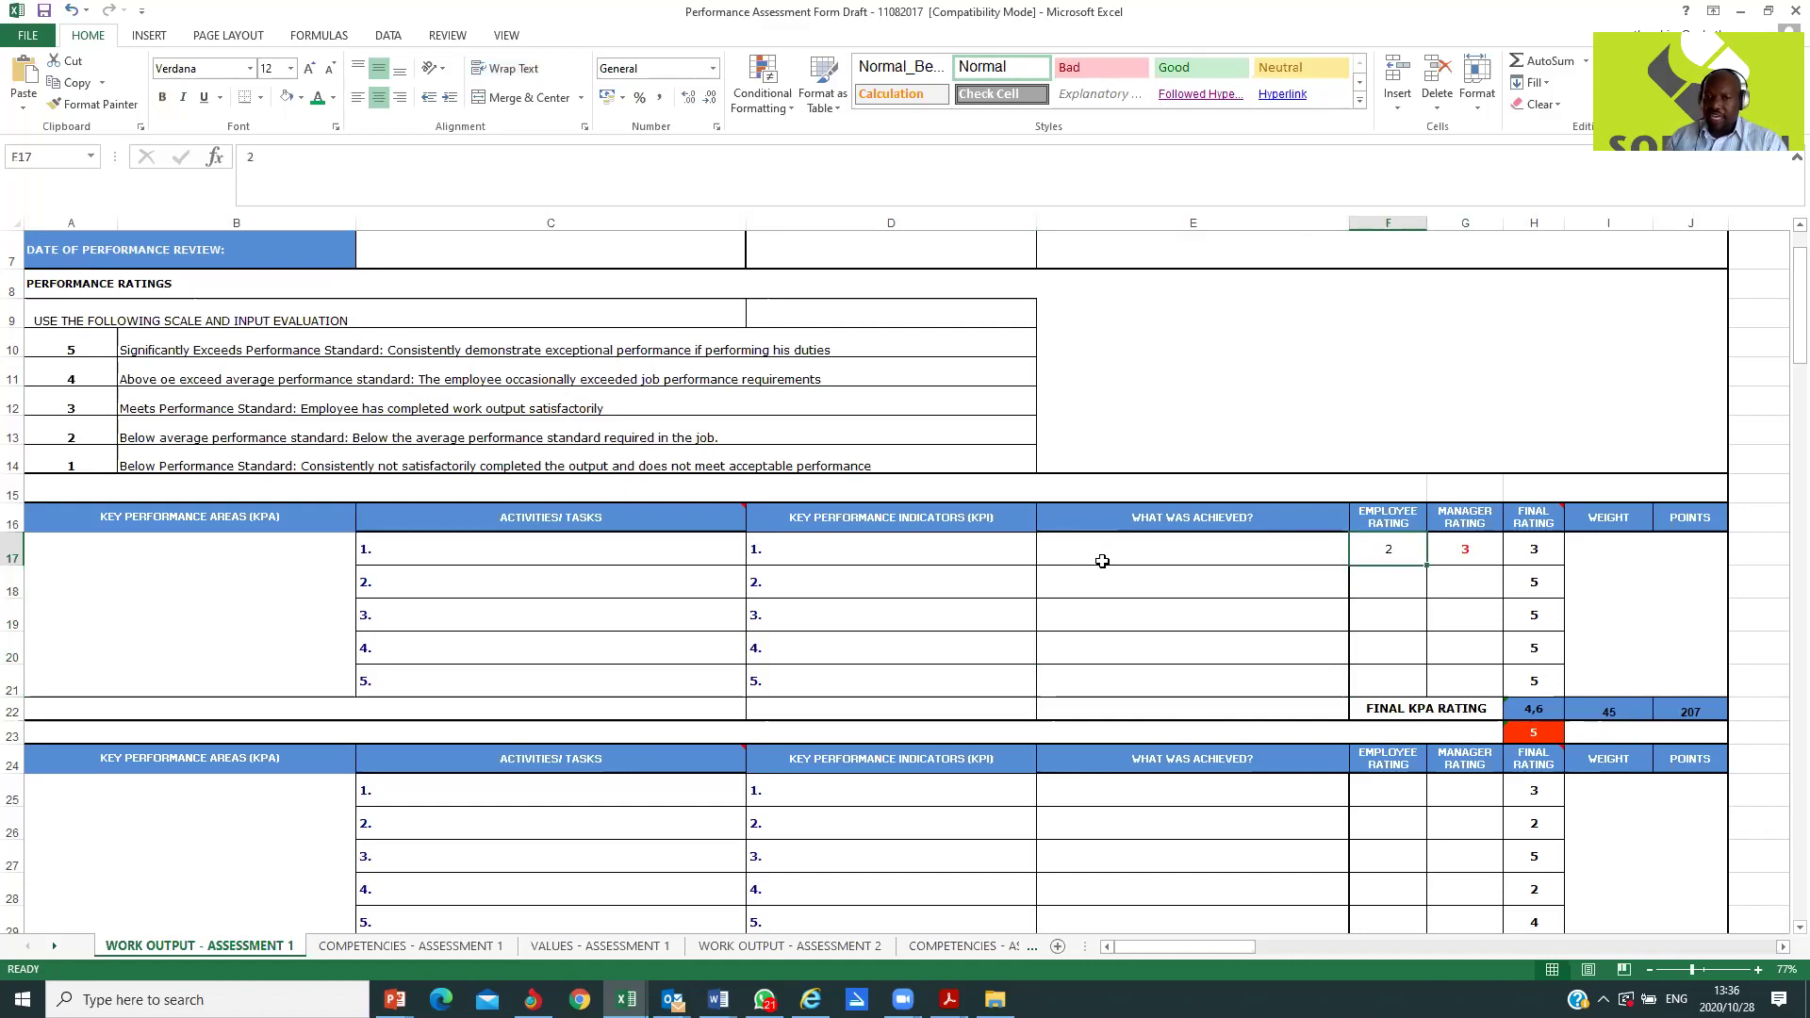
click(863, 555)
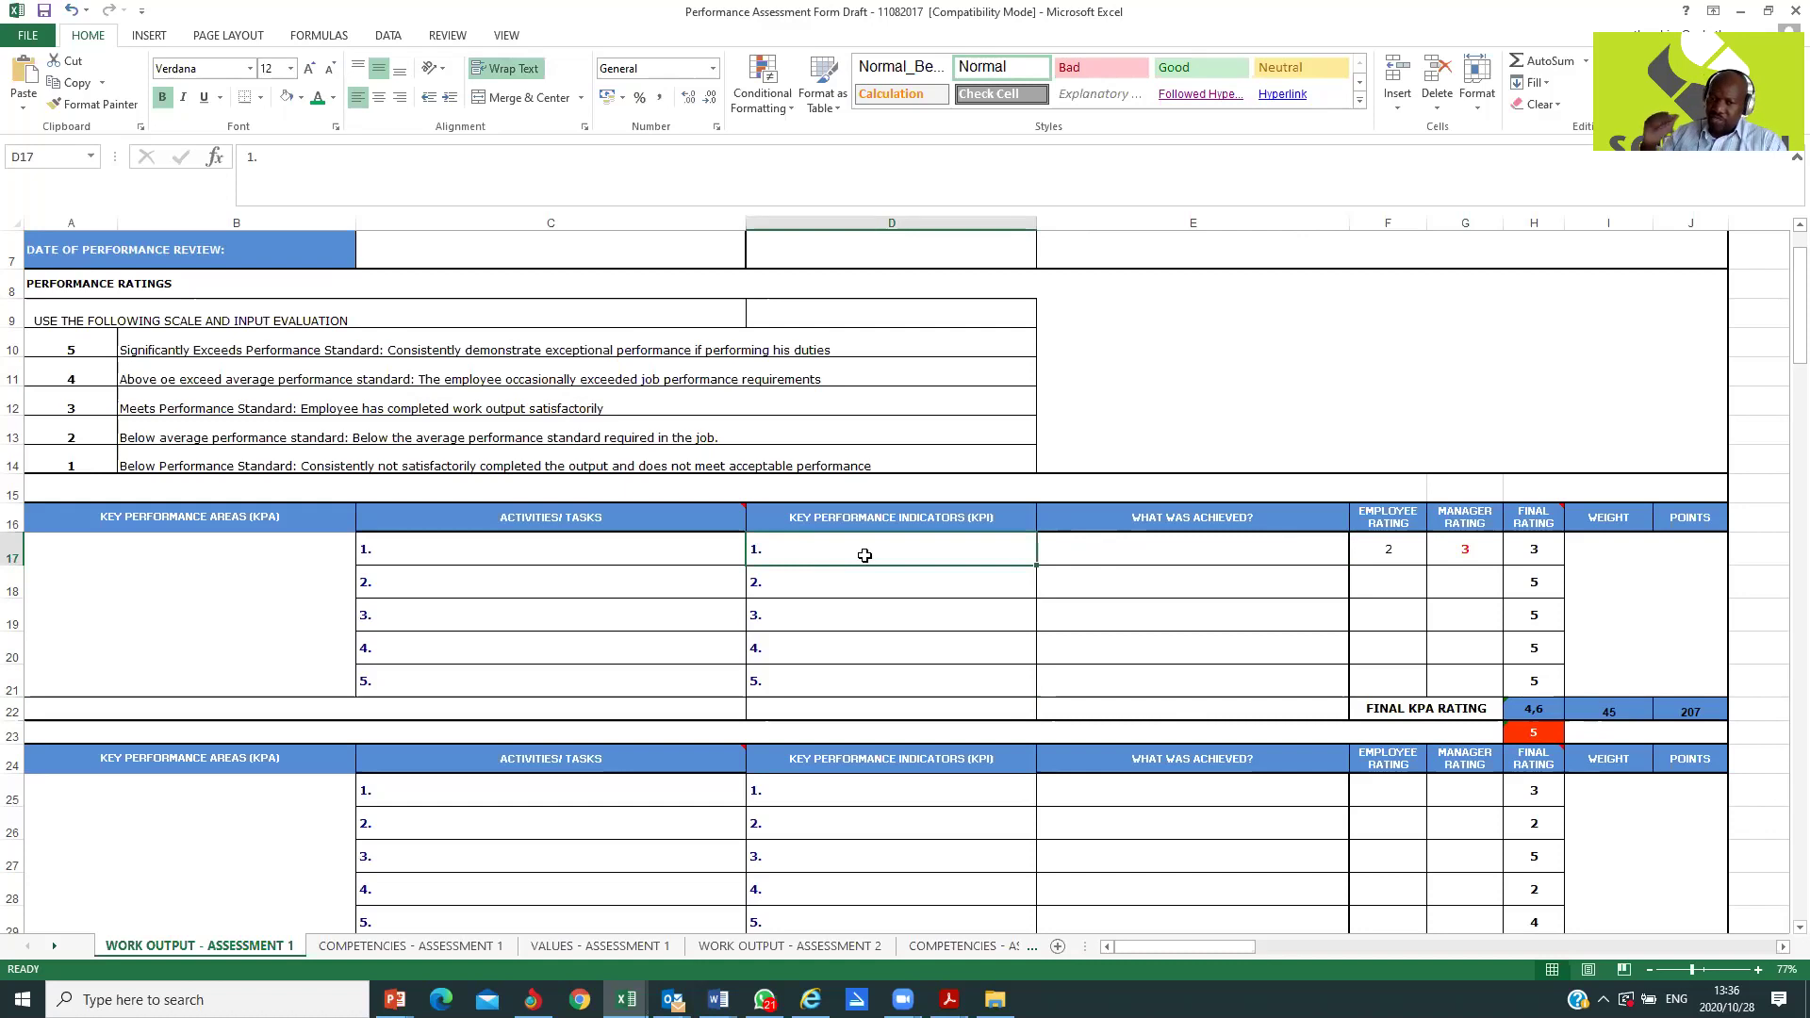
click(561, 547)
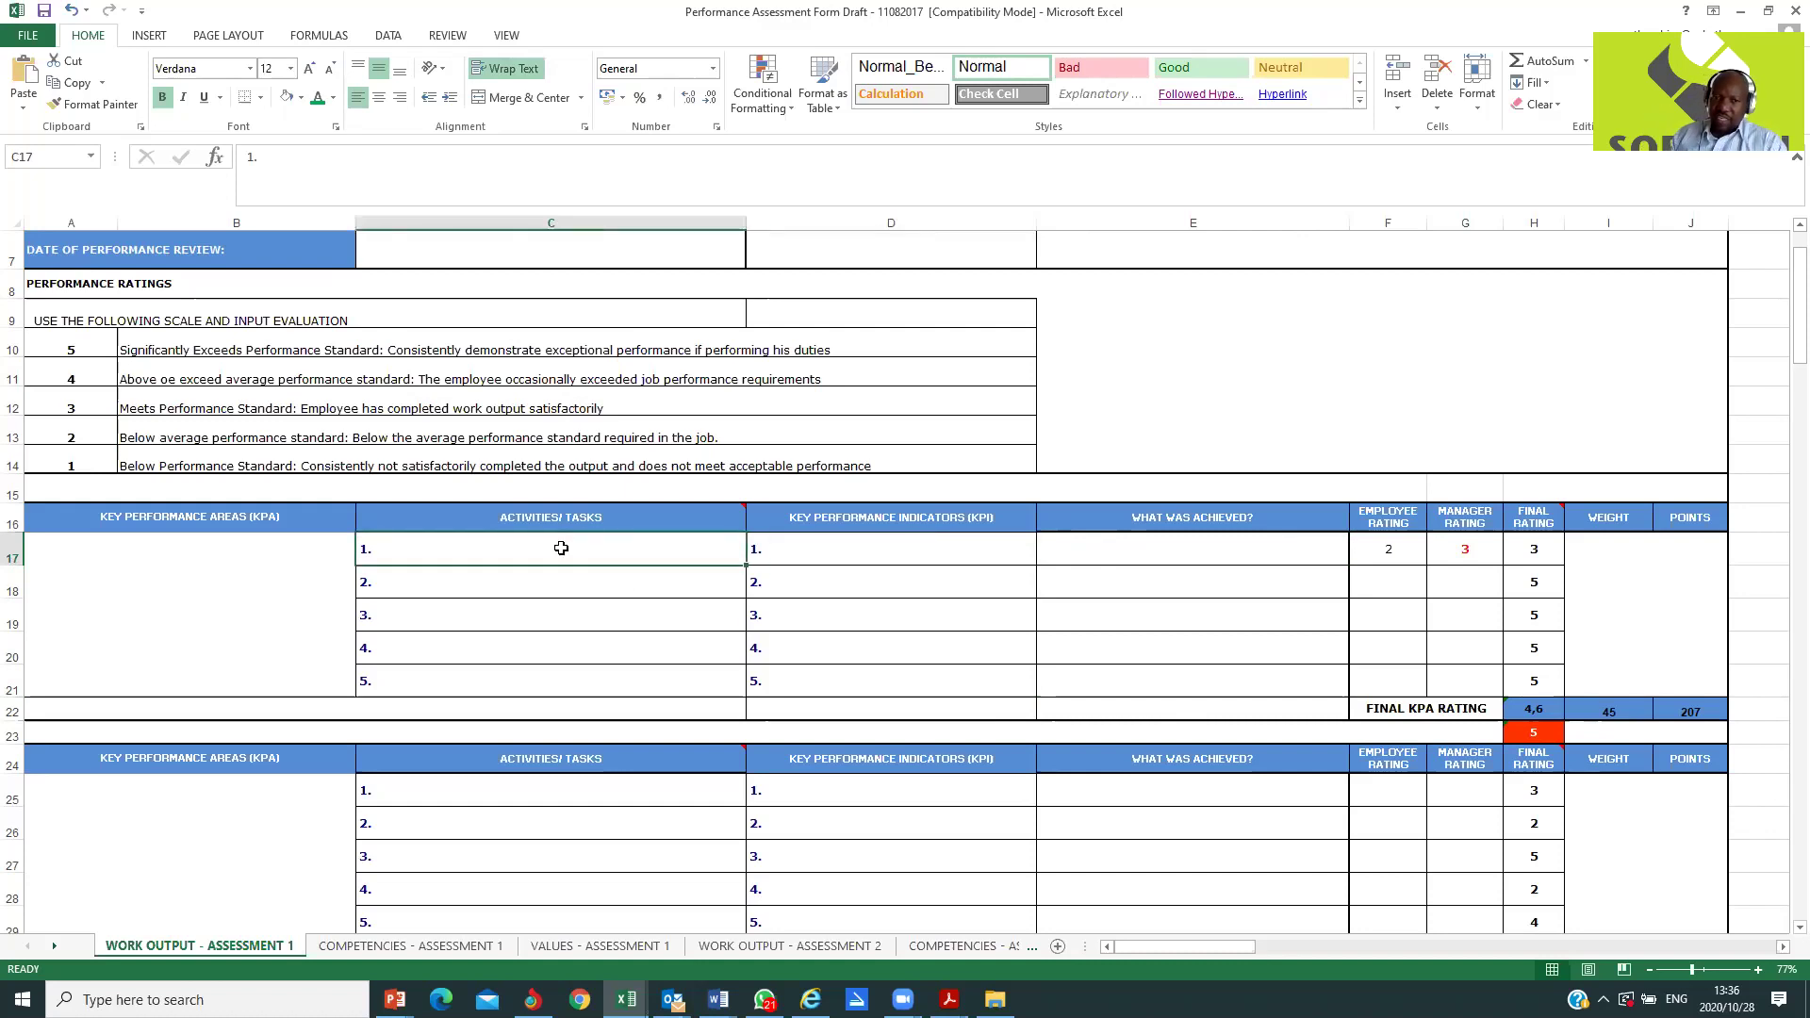
click(180, 597)
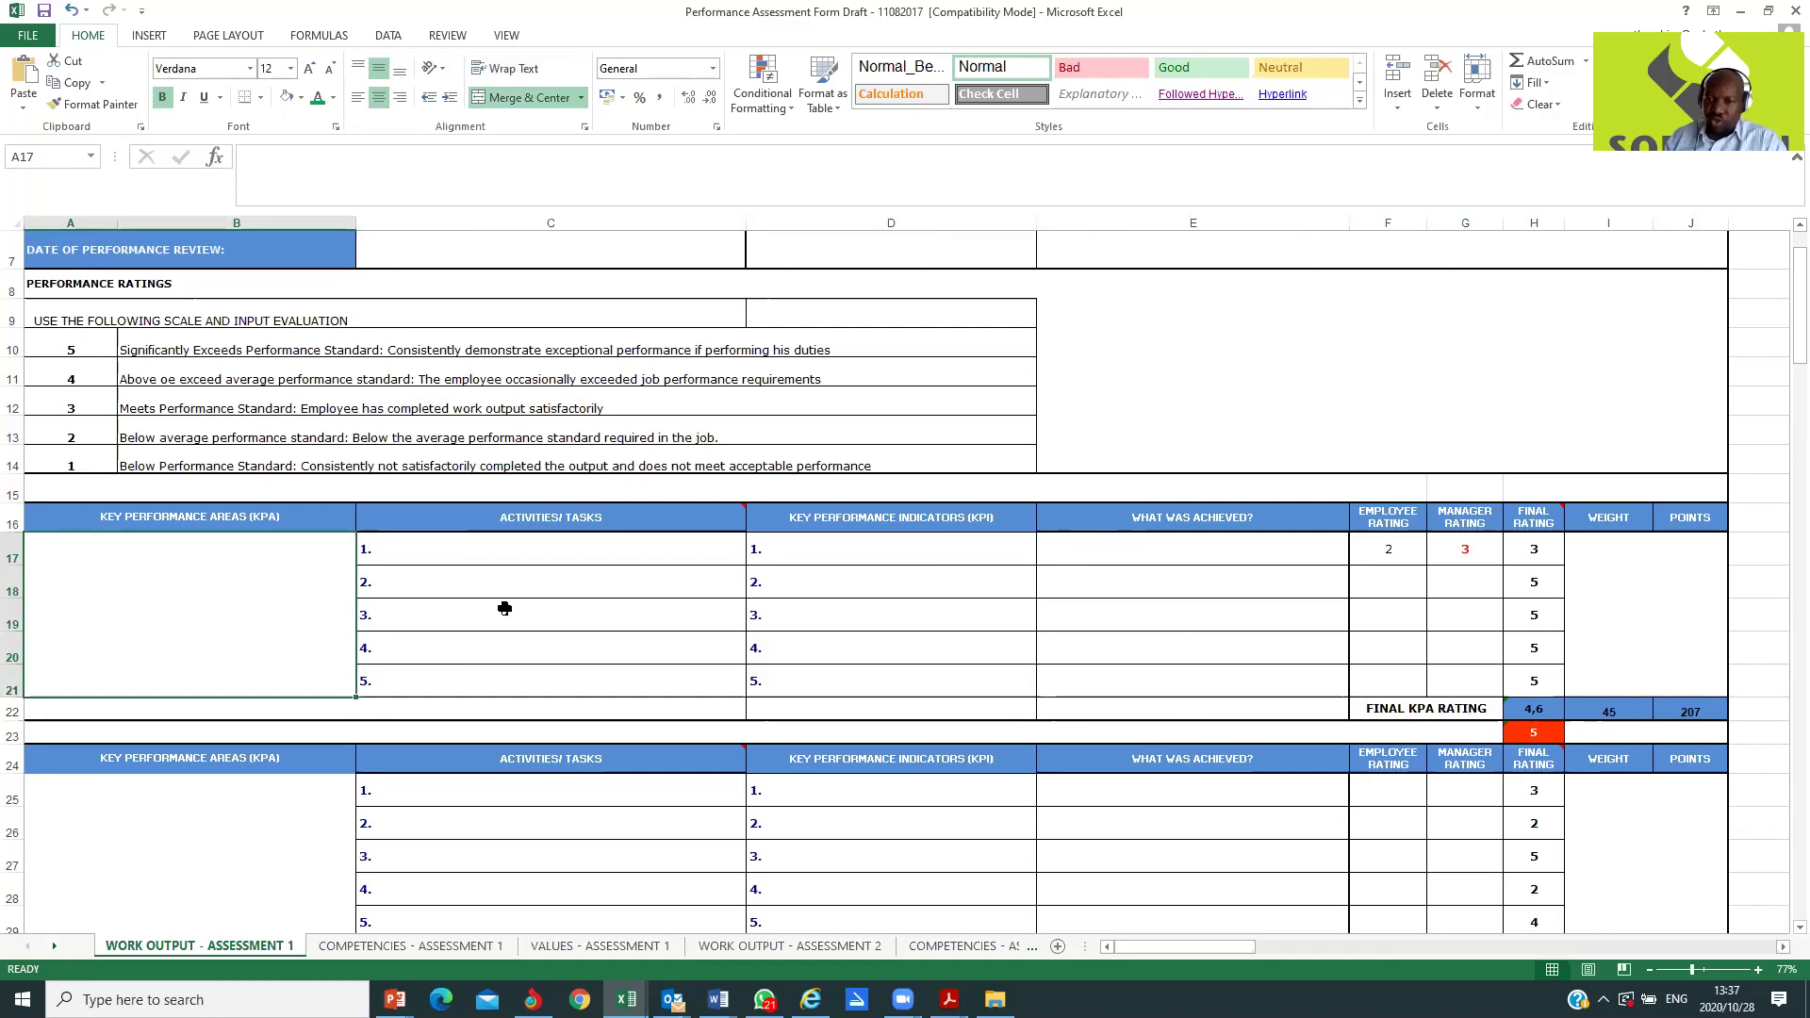
Step: Fill the "What was achieved?" cells of the first KPA table, E17 to E22, with yellow
drag(1103, 554, 1104, 685)
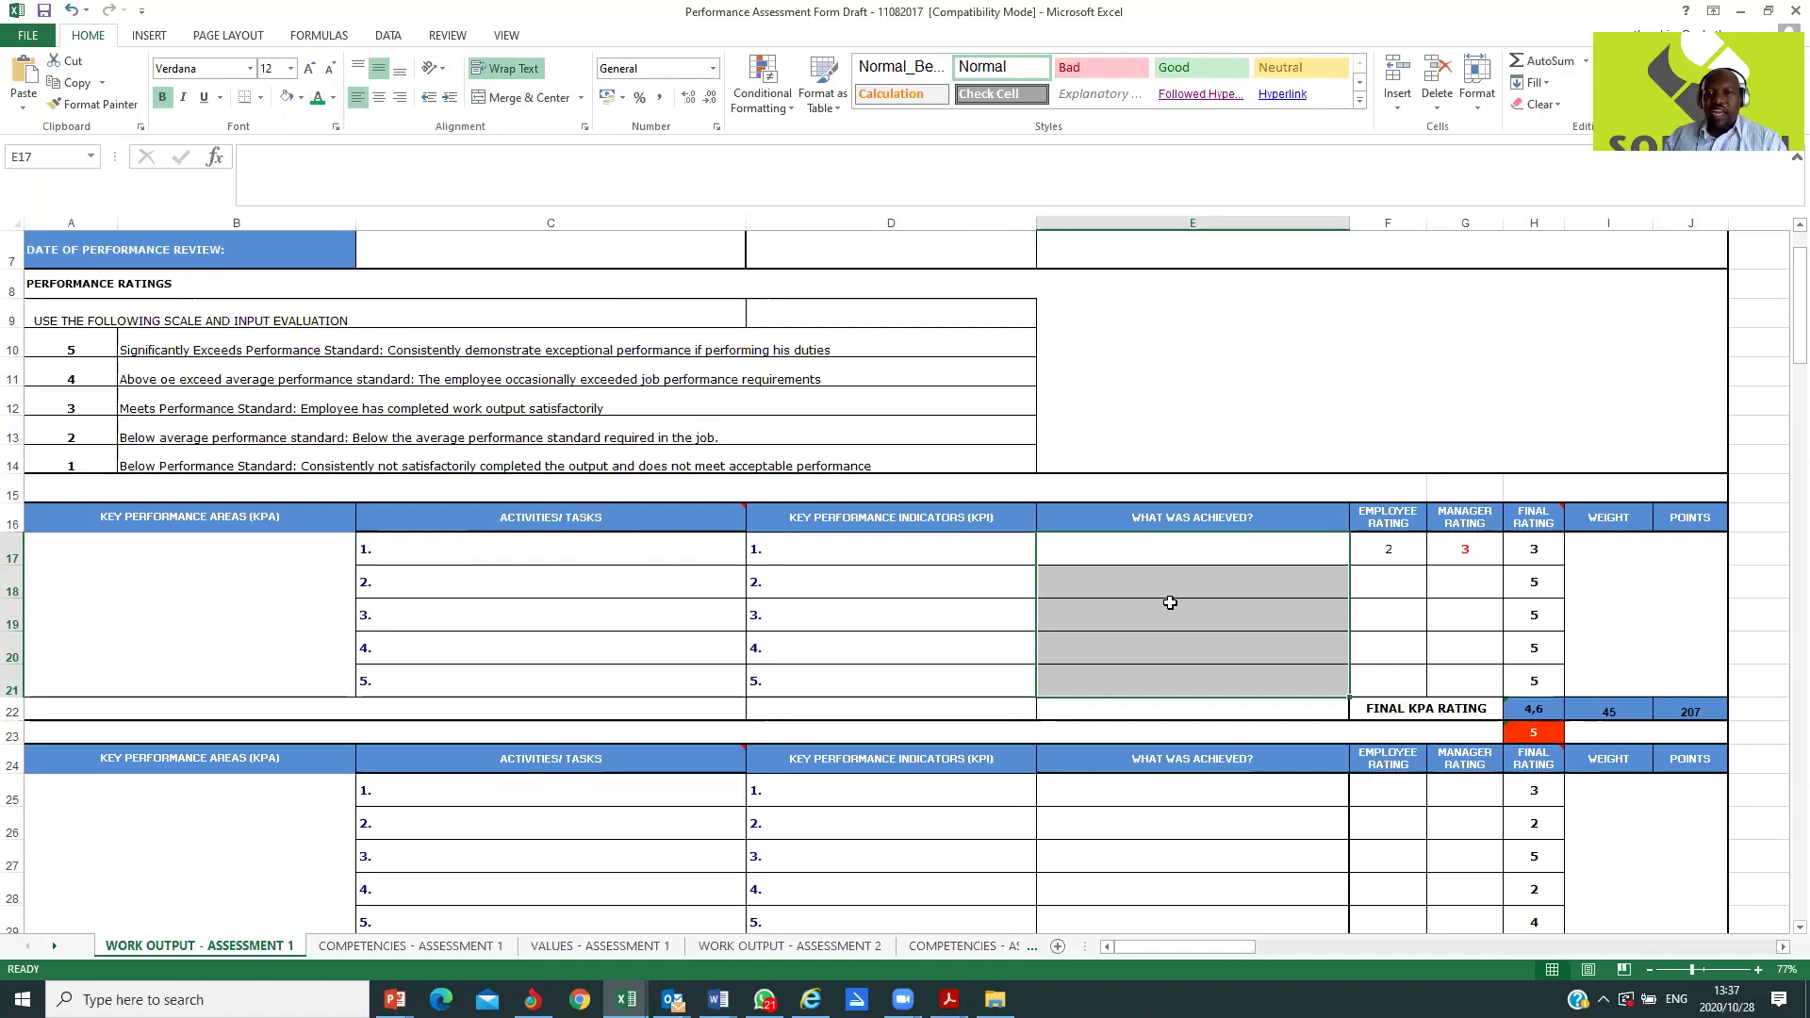
click(1135, 570)
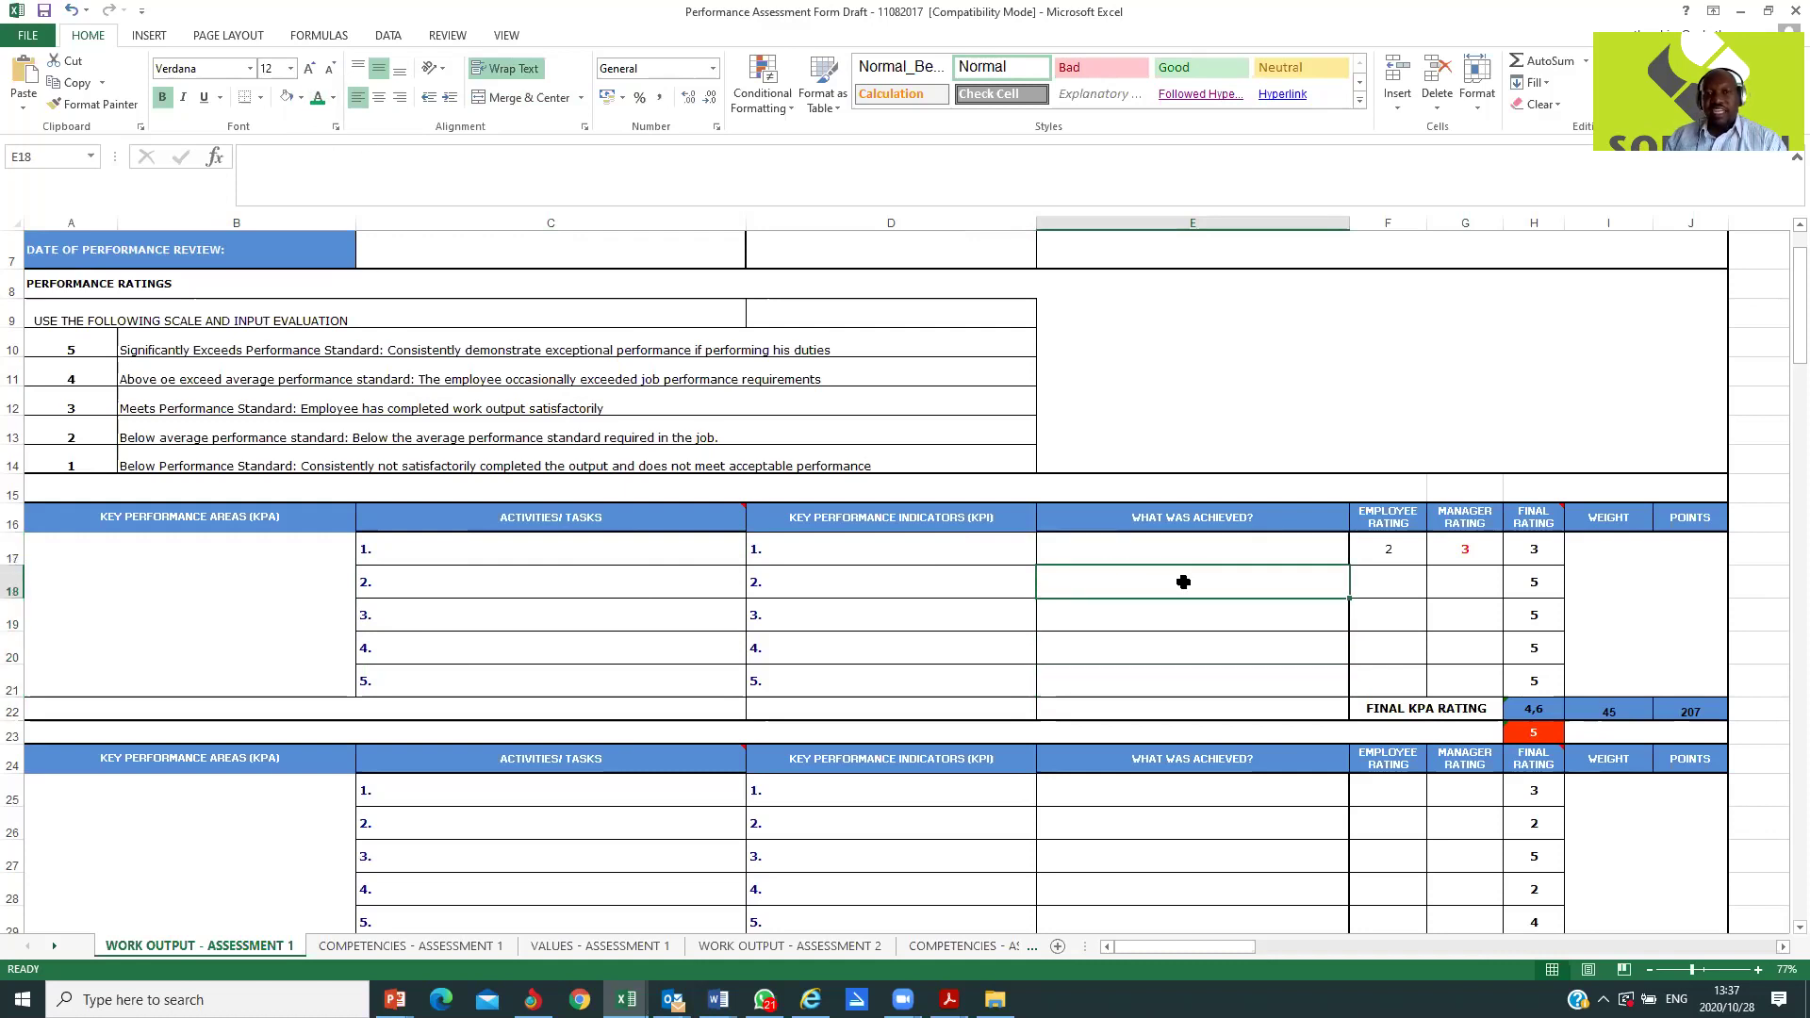
drag(1151, 551, 1146, 700)
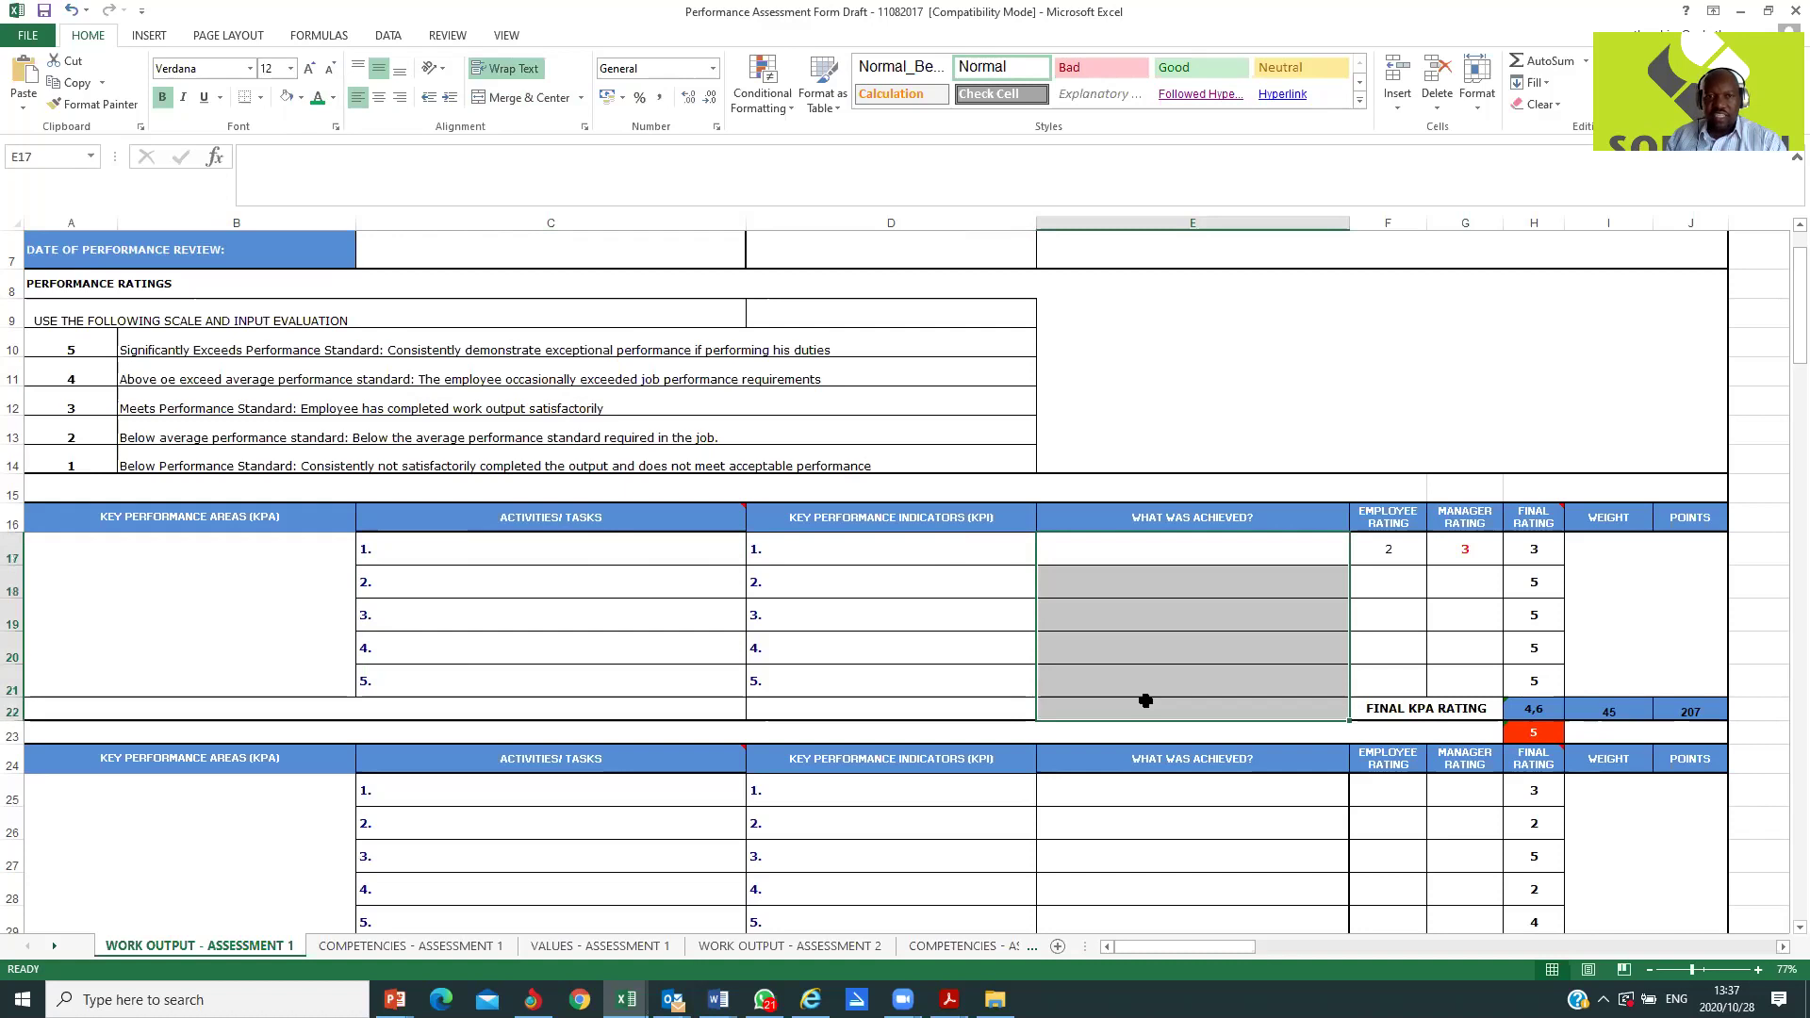
click(300, 97)
click(333, 244)
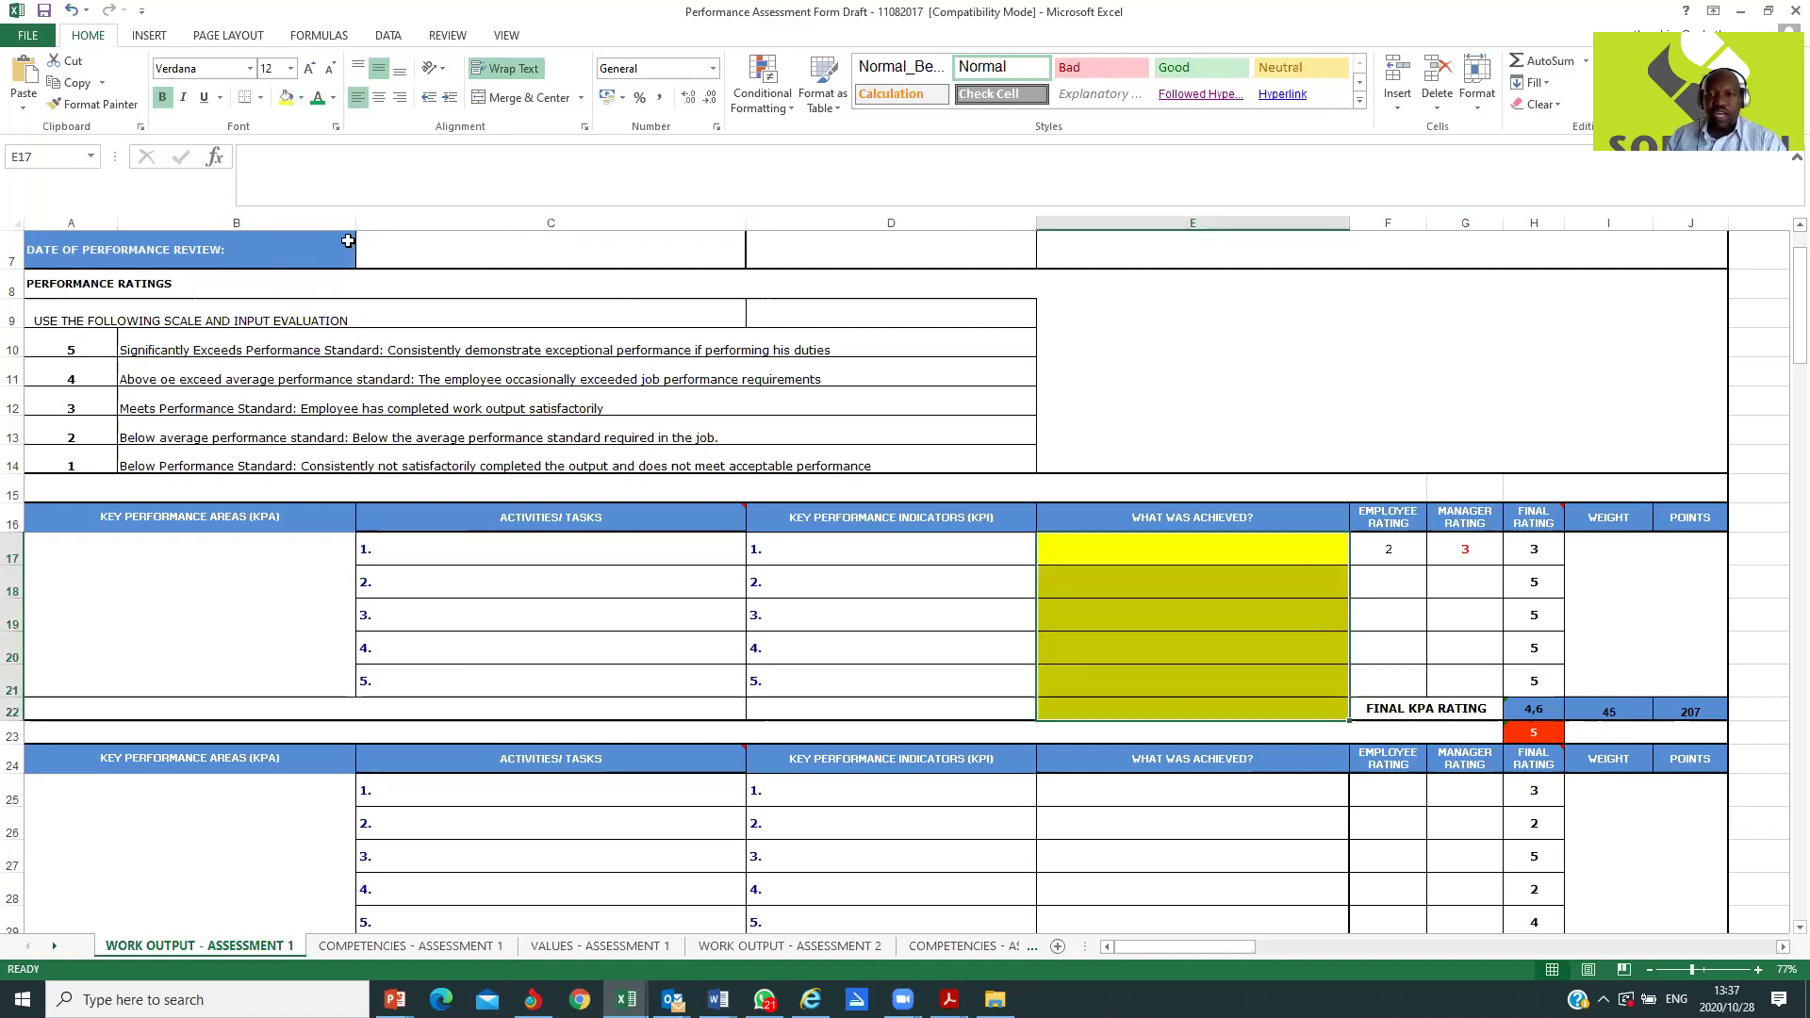
click(1185, 546)
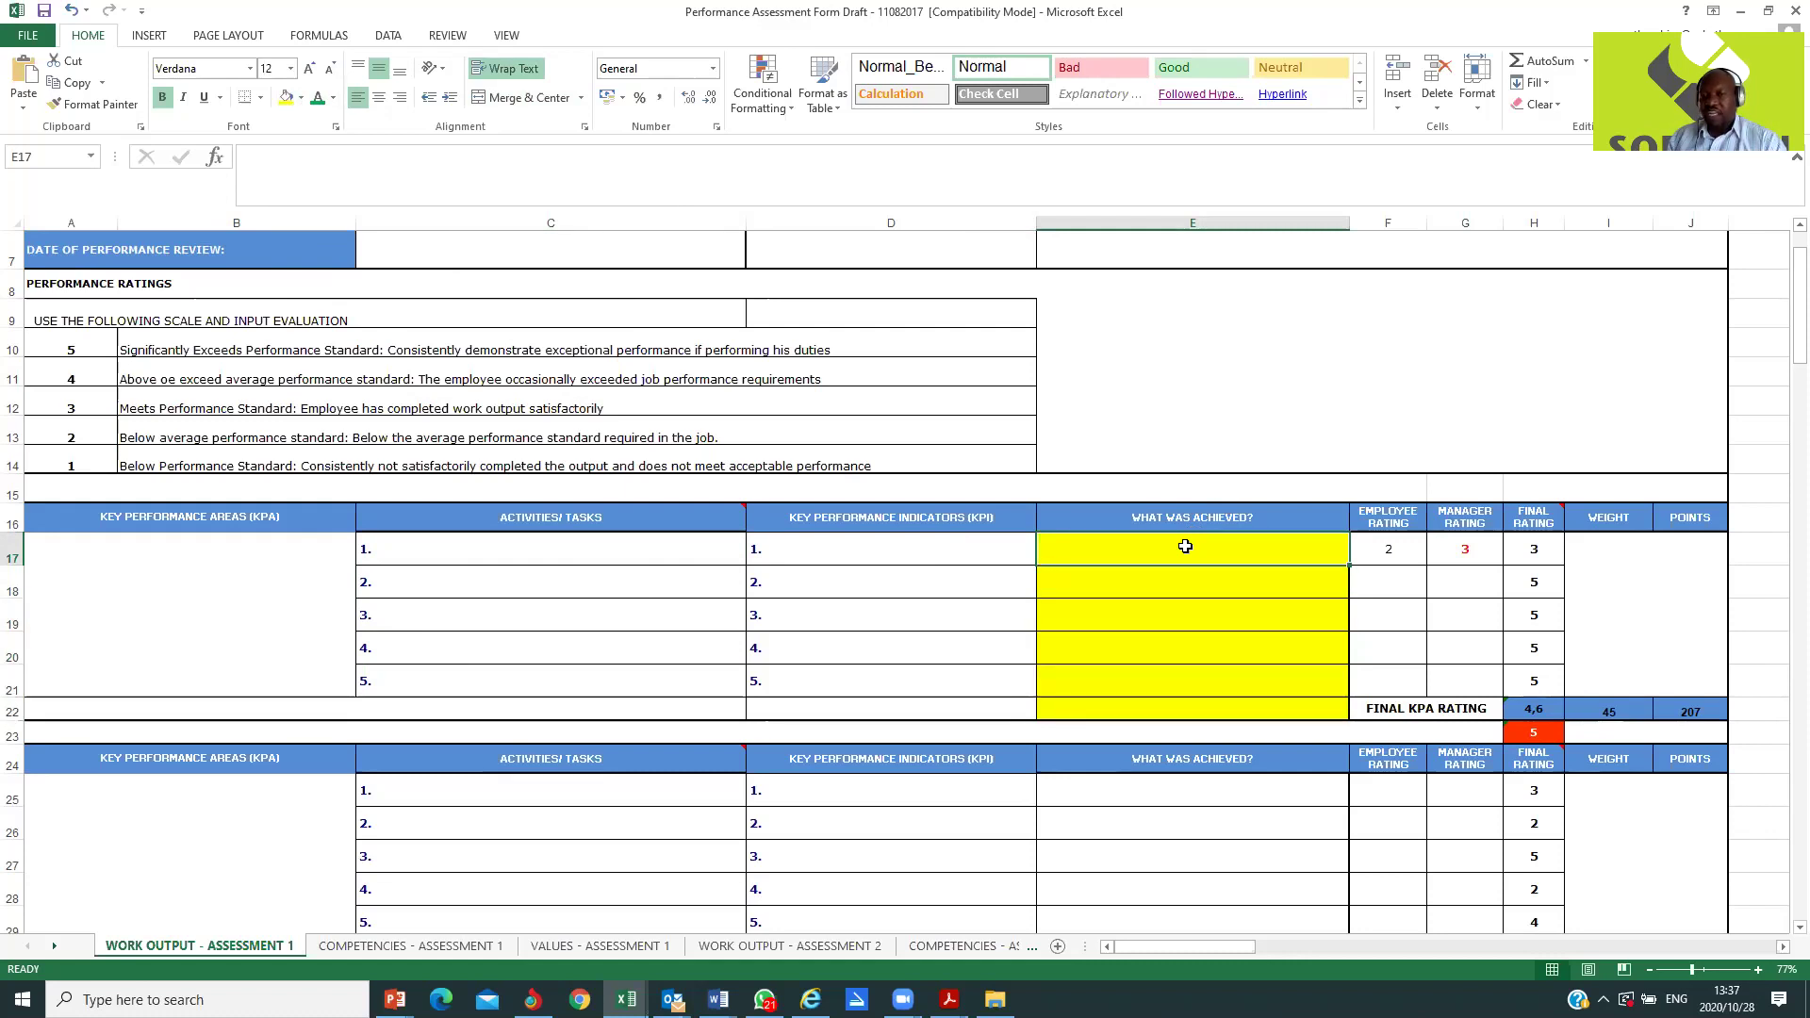
Step: Trace the first row of the first KPA table from activity 1 through KPI 1 to its "What was achieved?" cell
click(585, 554)
click(846, 554)
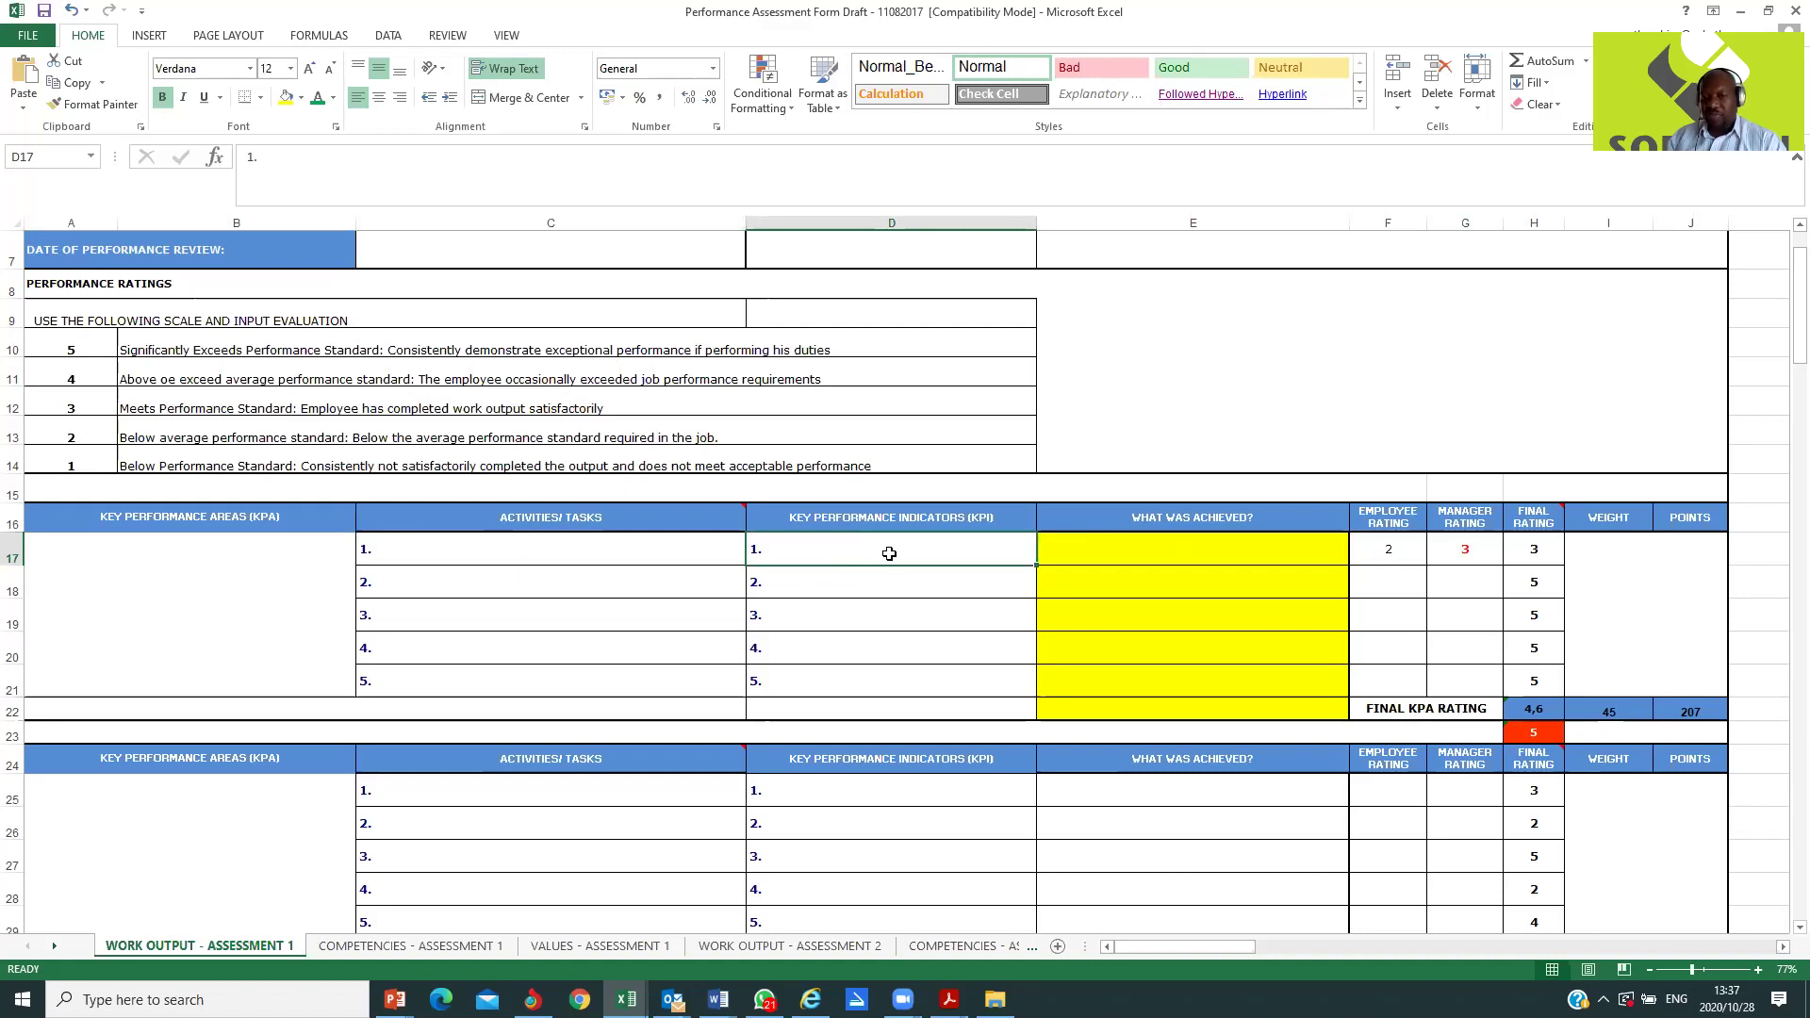
click(1200, 547)
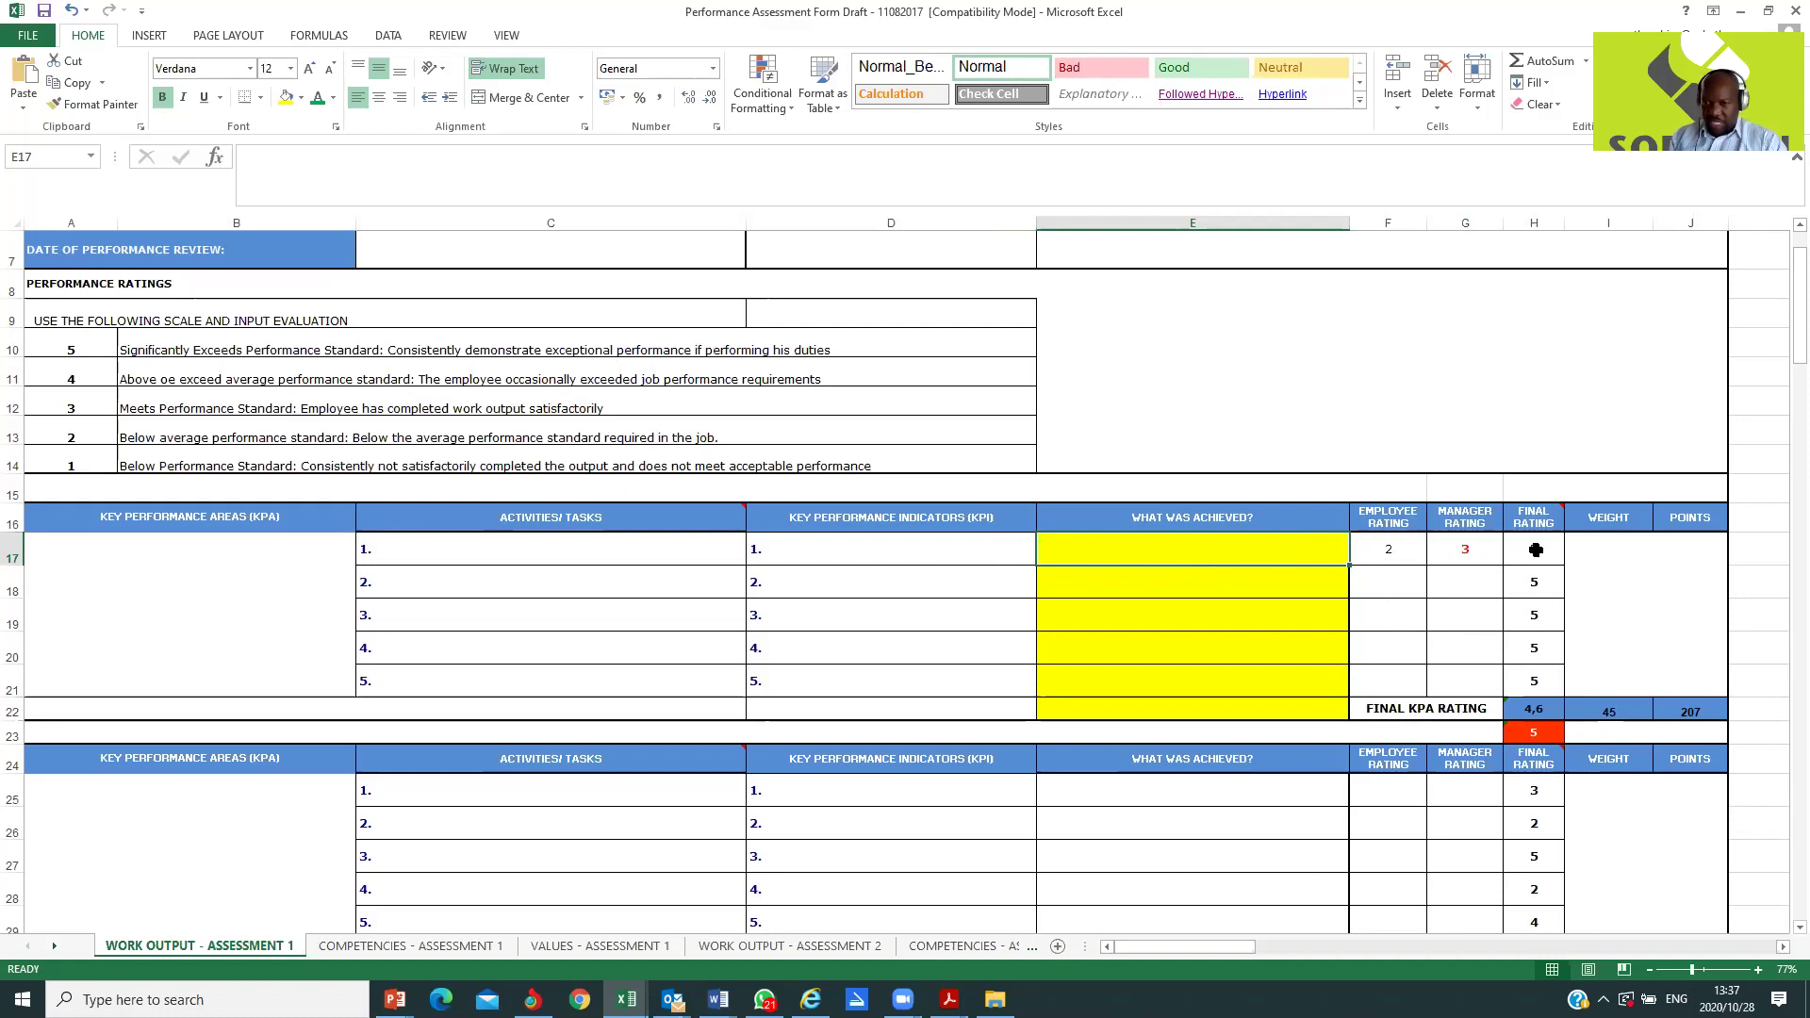
Step: Examine the final rating cells of the first KPA table and compare them with the employee and manager rating cells for activities 1 to 5
drag(1535, 550, 1519, 687)
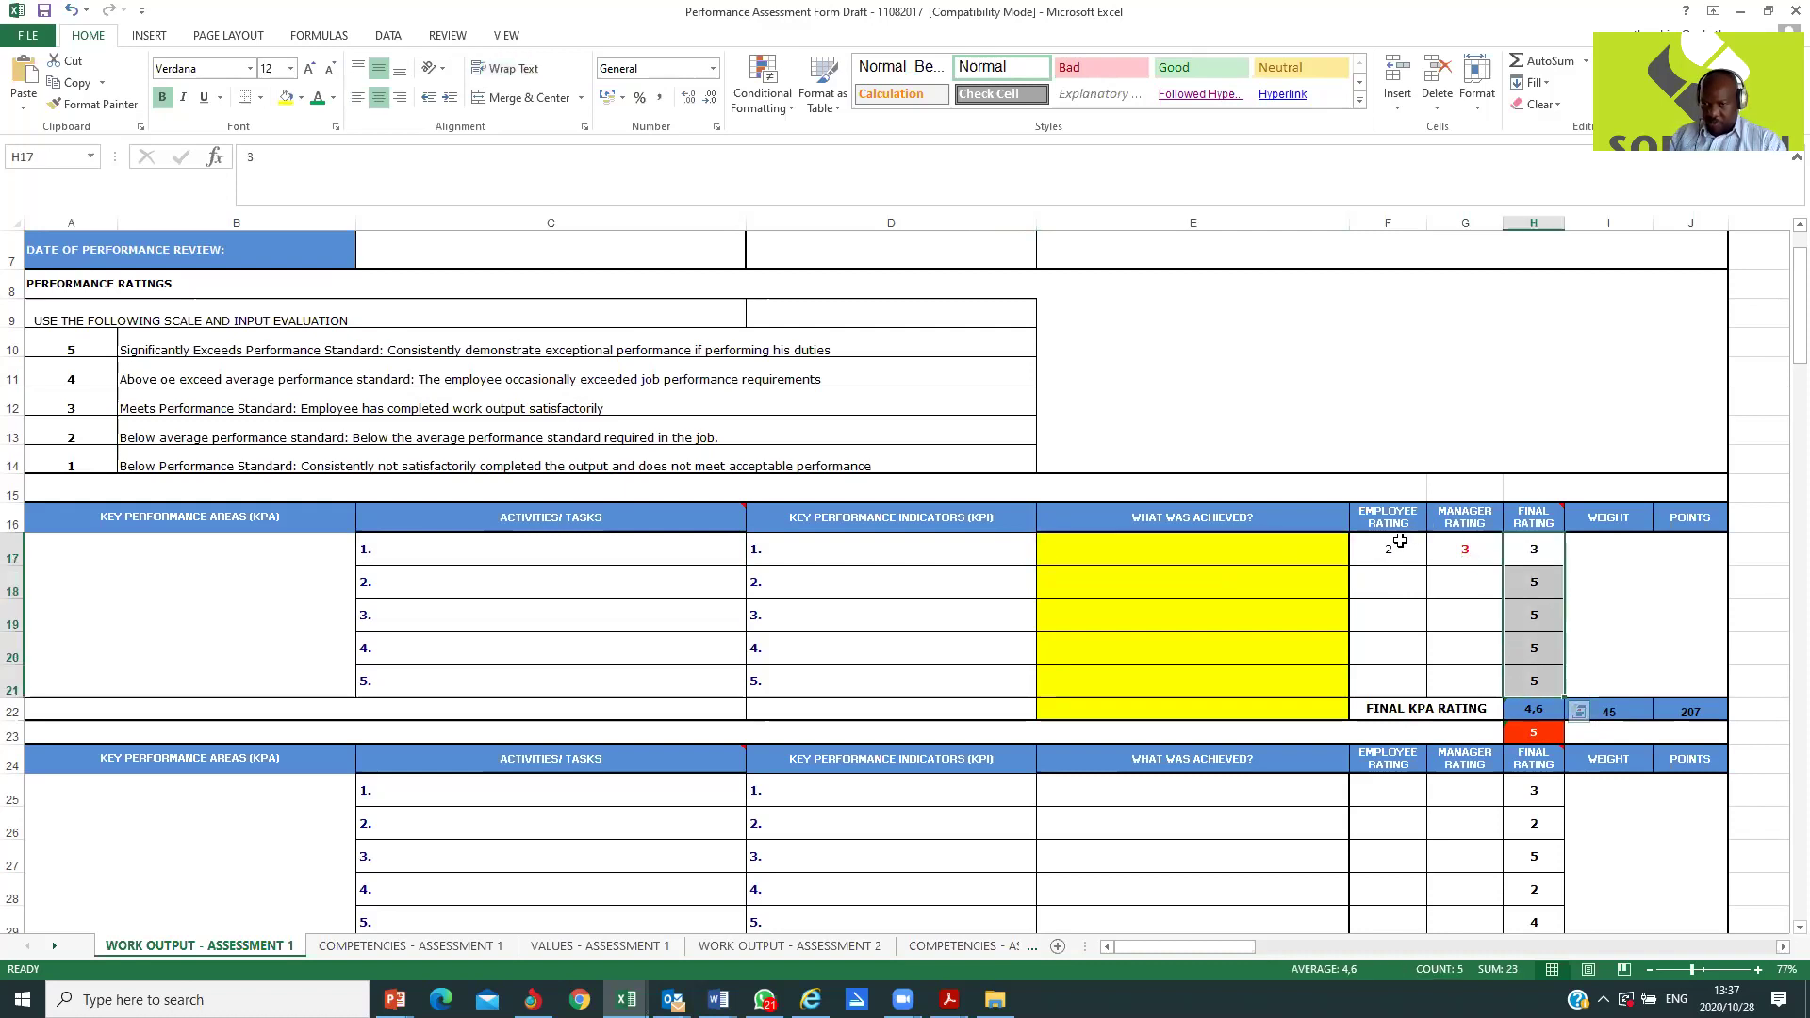
drag(1394, 547, 1444, 680)
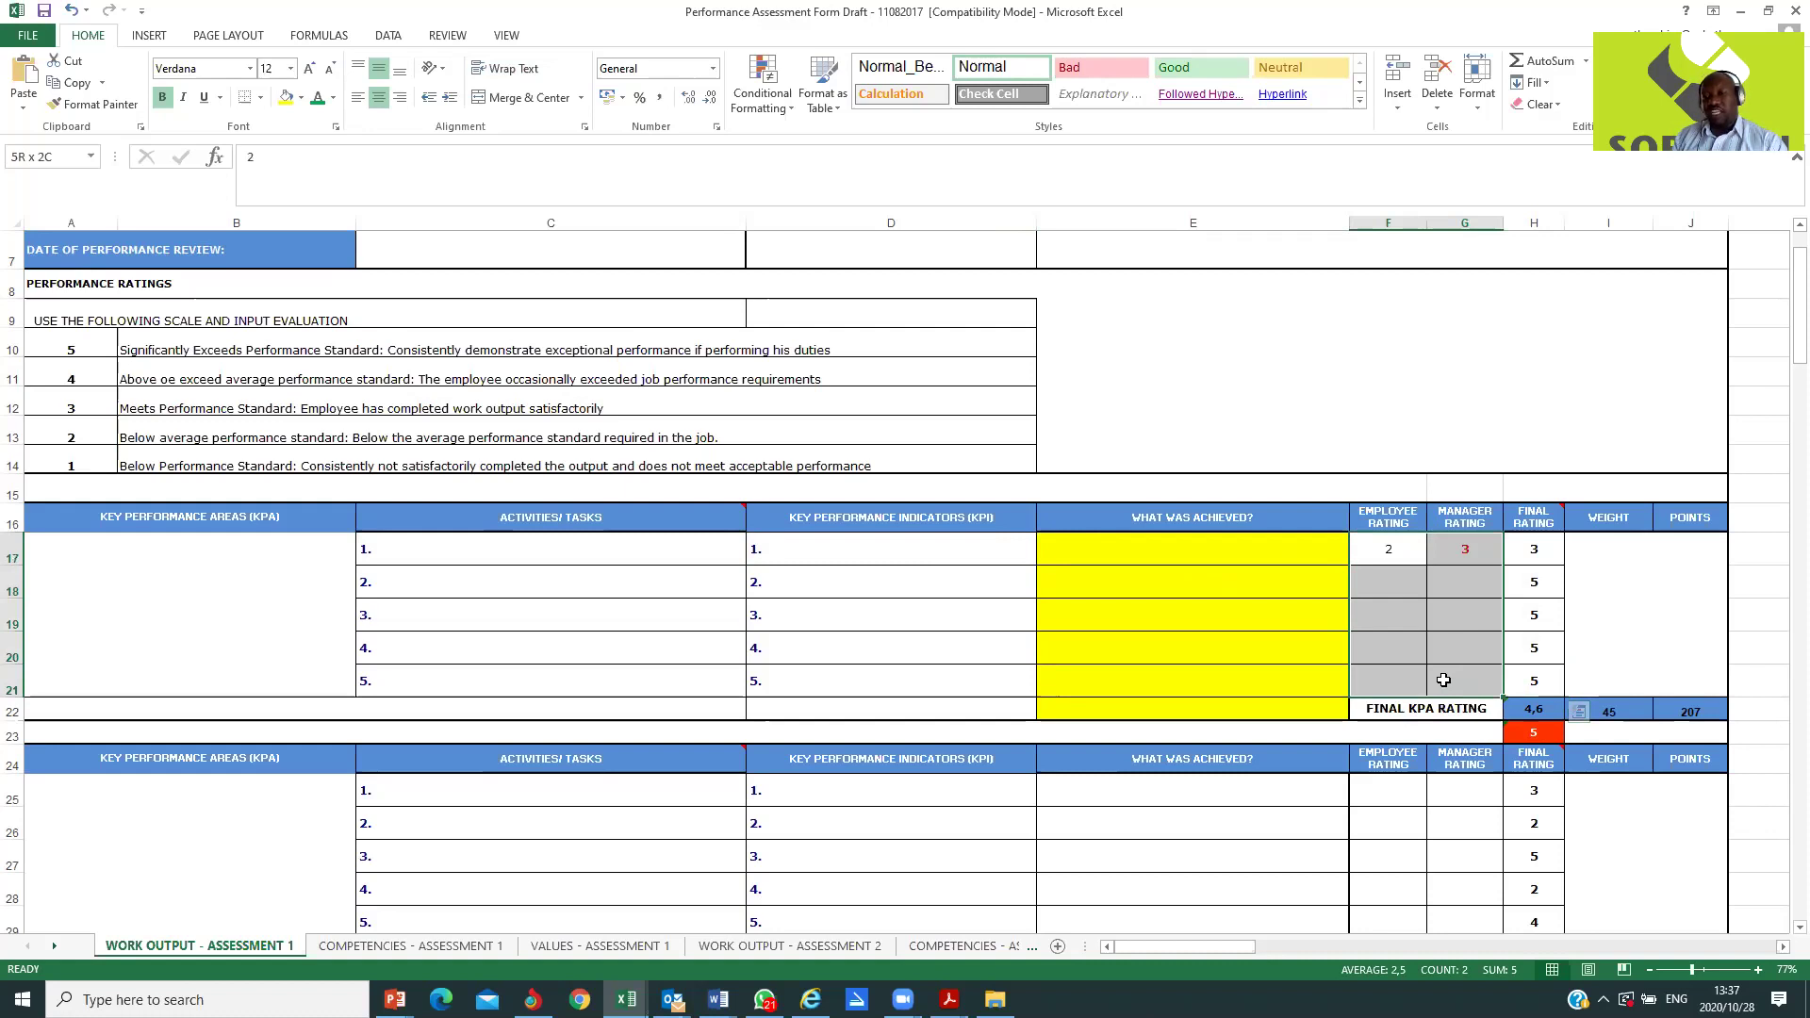
click(1406, 577)
key(Right)
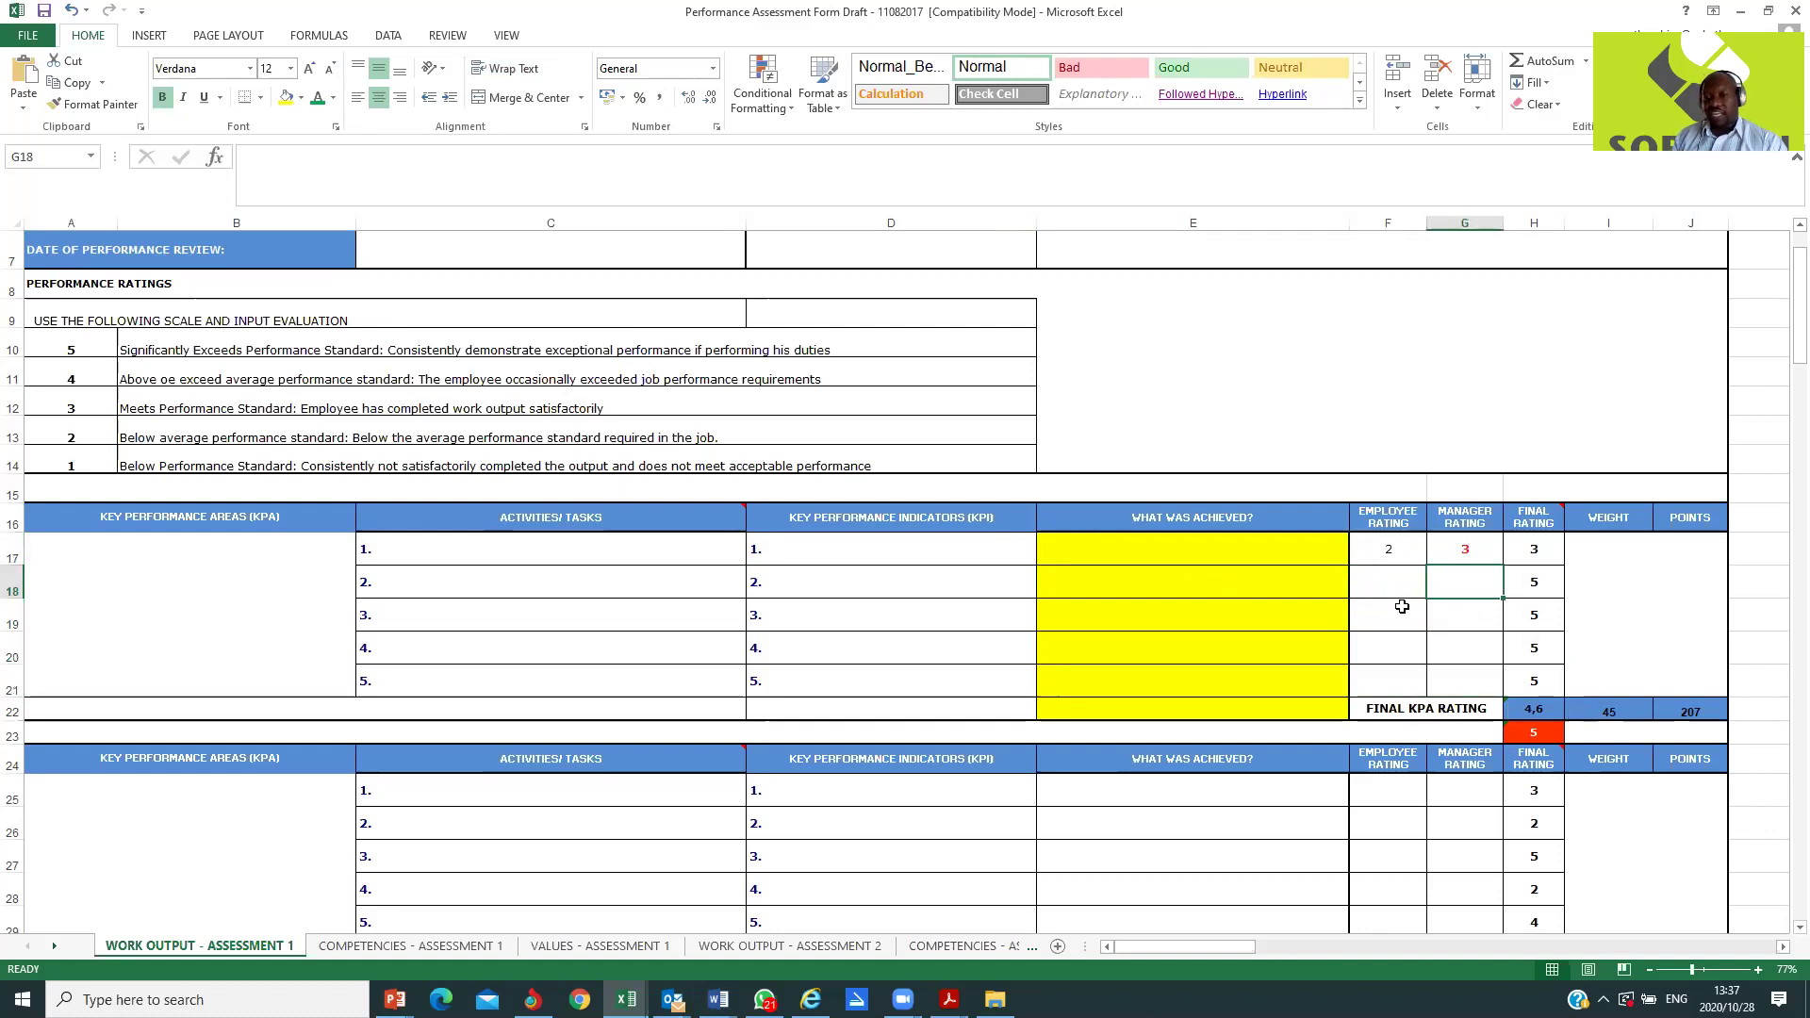
key(Down)
key(Down)
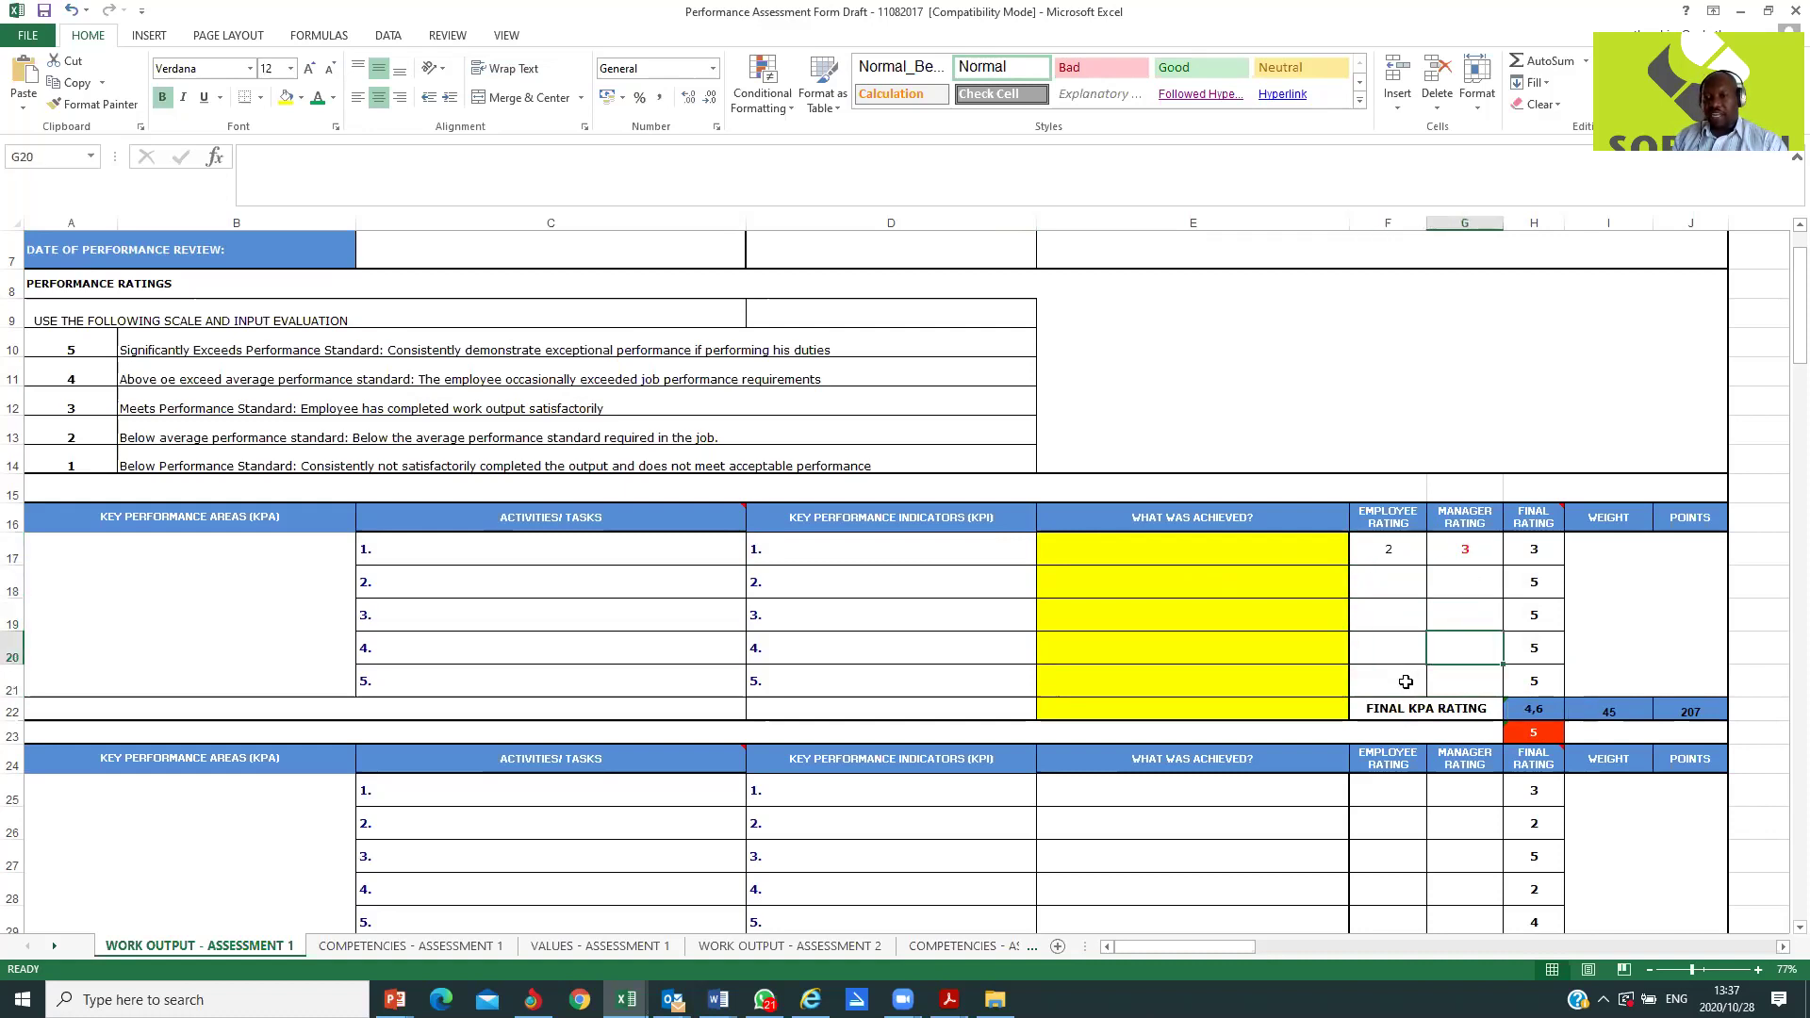
click(1406, 681)
key(Right)
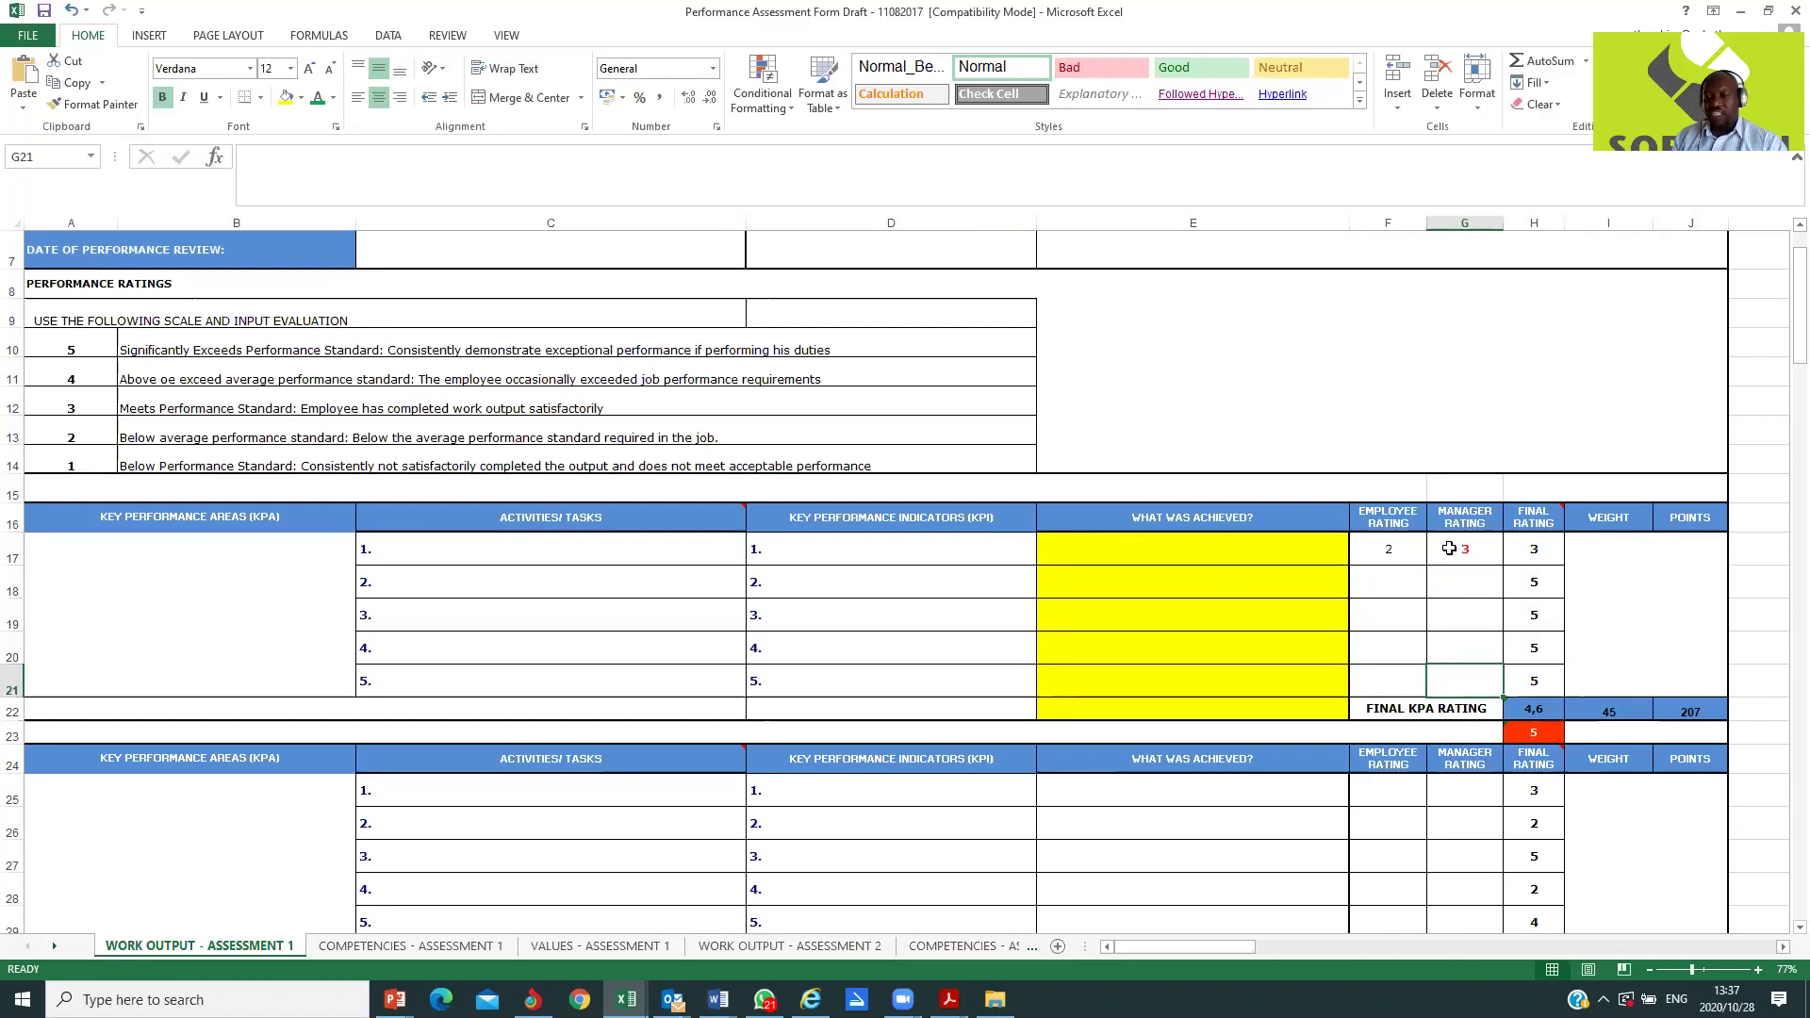
Step: Set the final ratings in the first KPA table to 2 for activity 2 and 4 for activity 3
click(1553, 582)
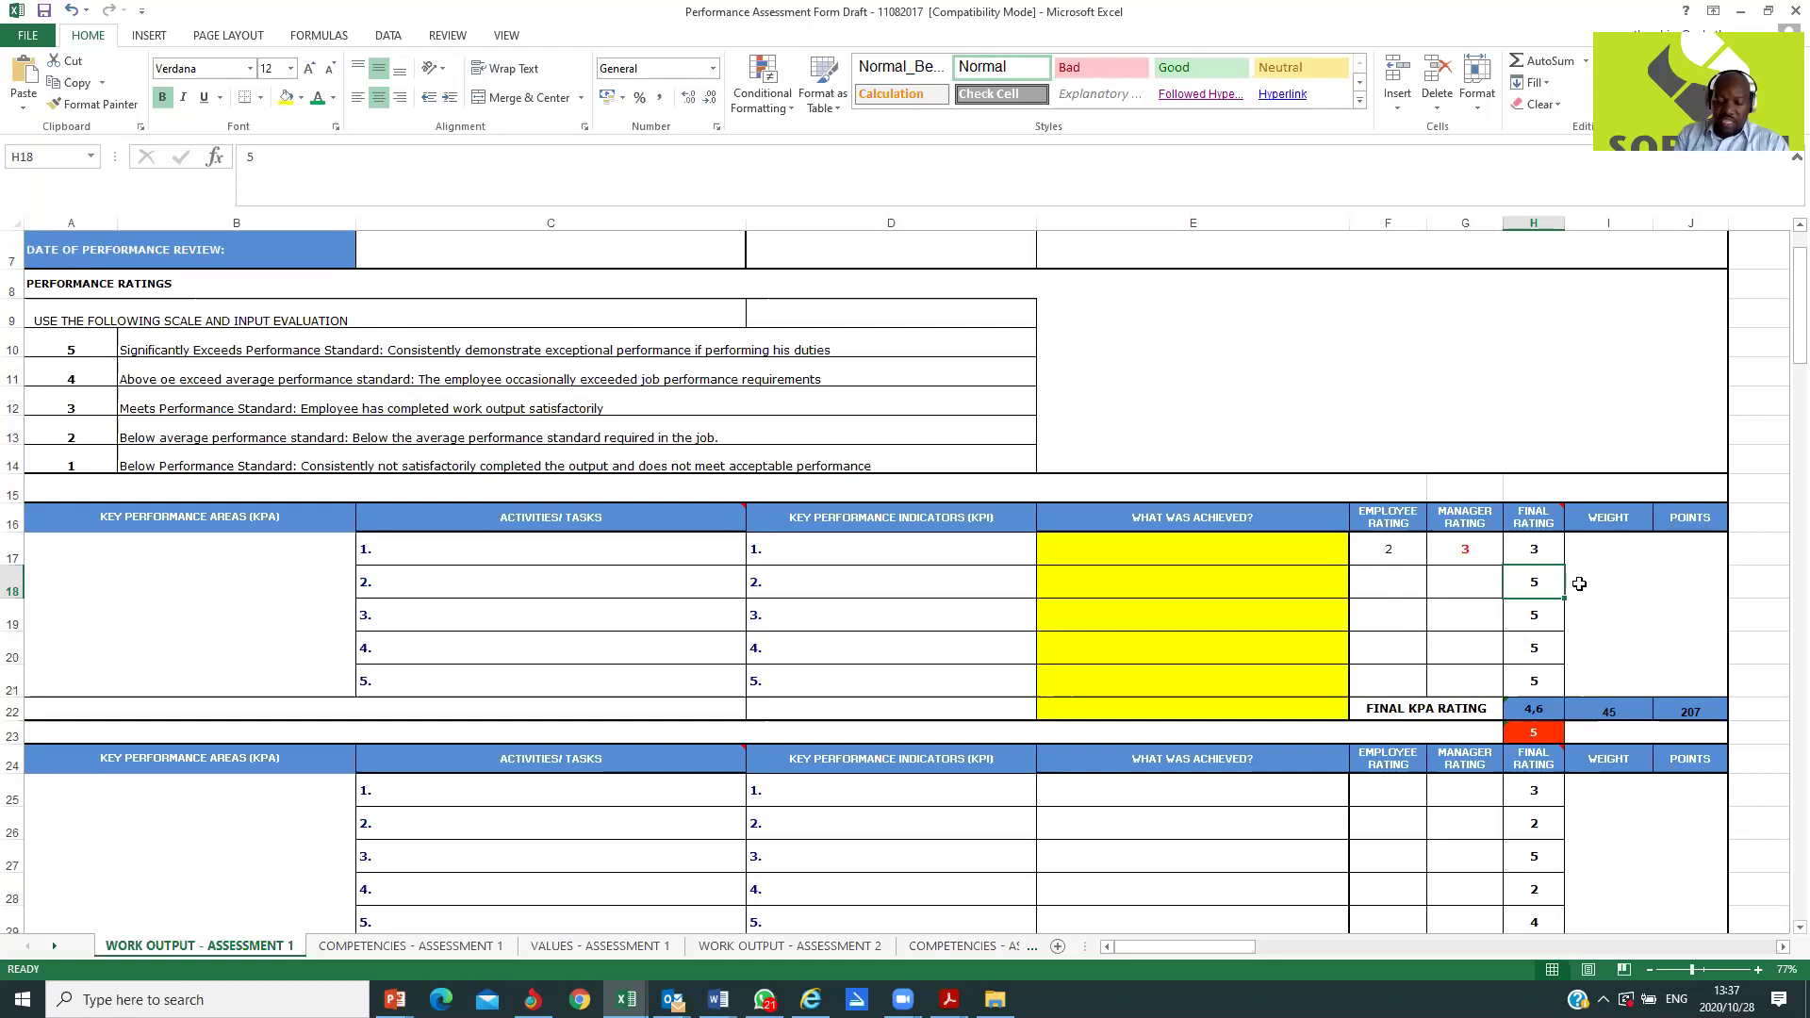
text(2)
key(Return)
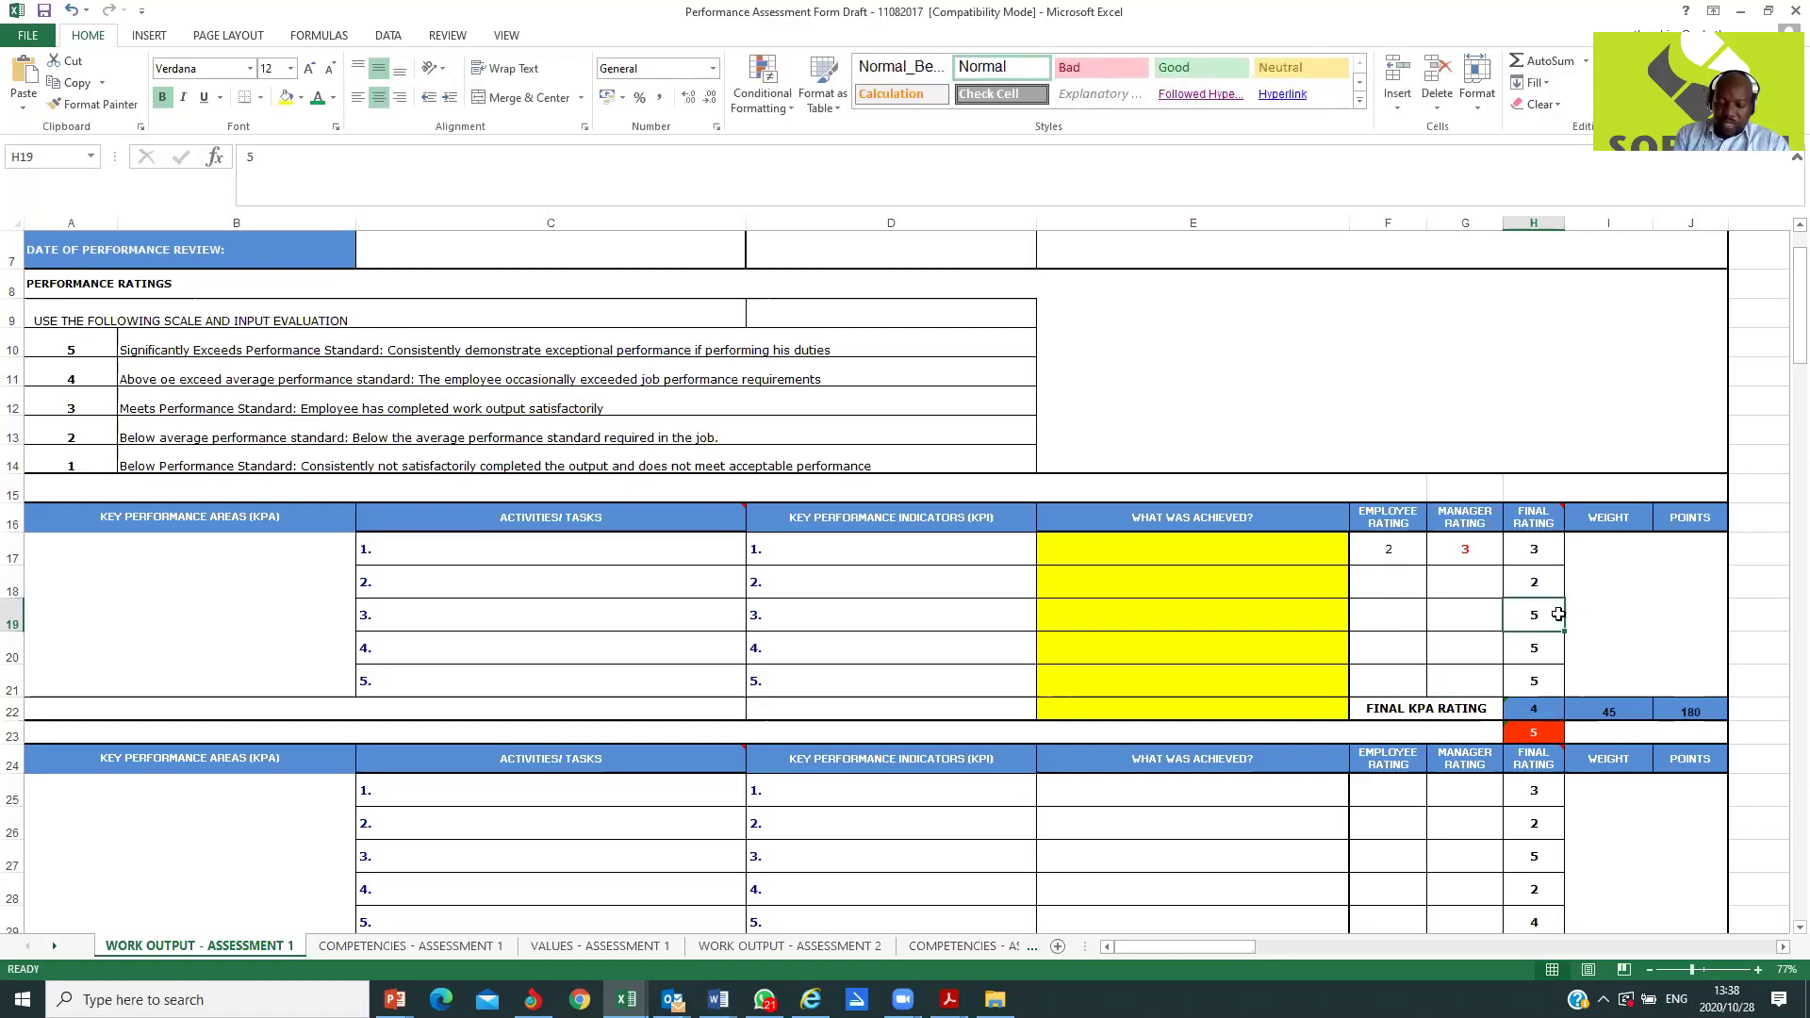
text(4)
key(Return)
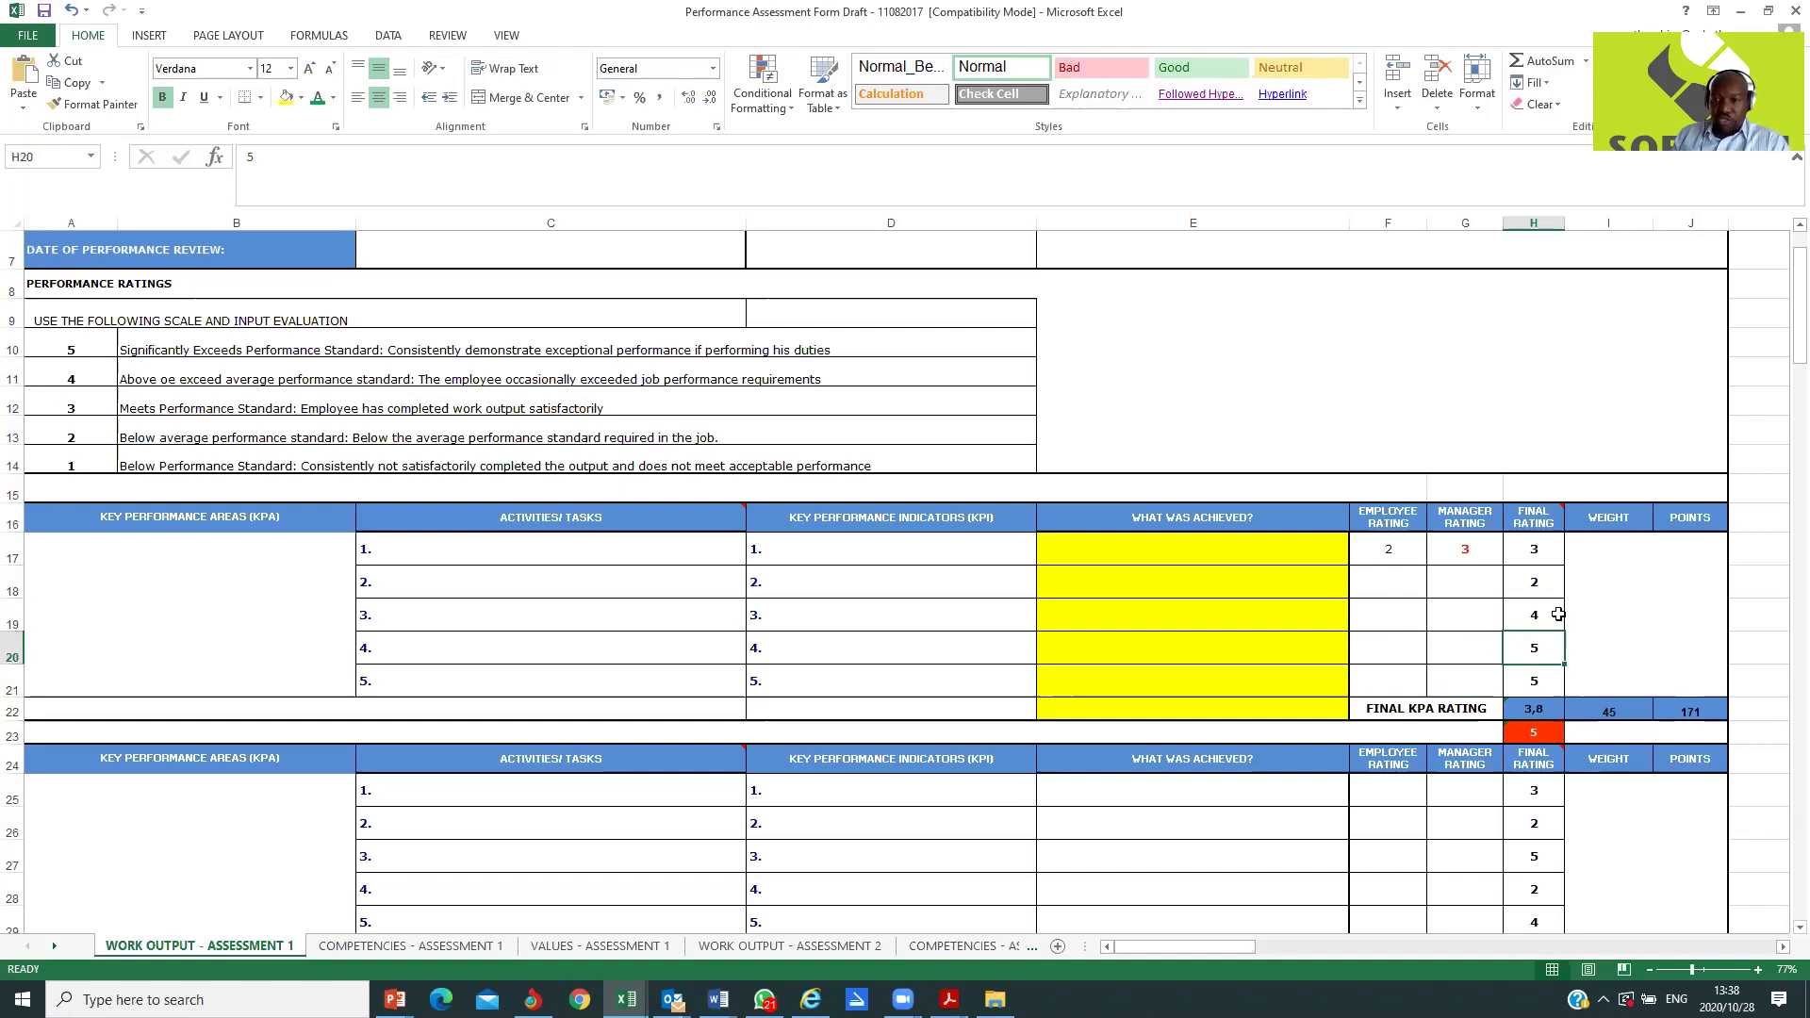
Step: Inspect the final KPA rating formula of the first KPA table alongside its employee and manager rating cells
click(1536, 711)
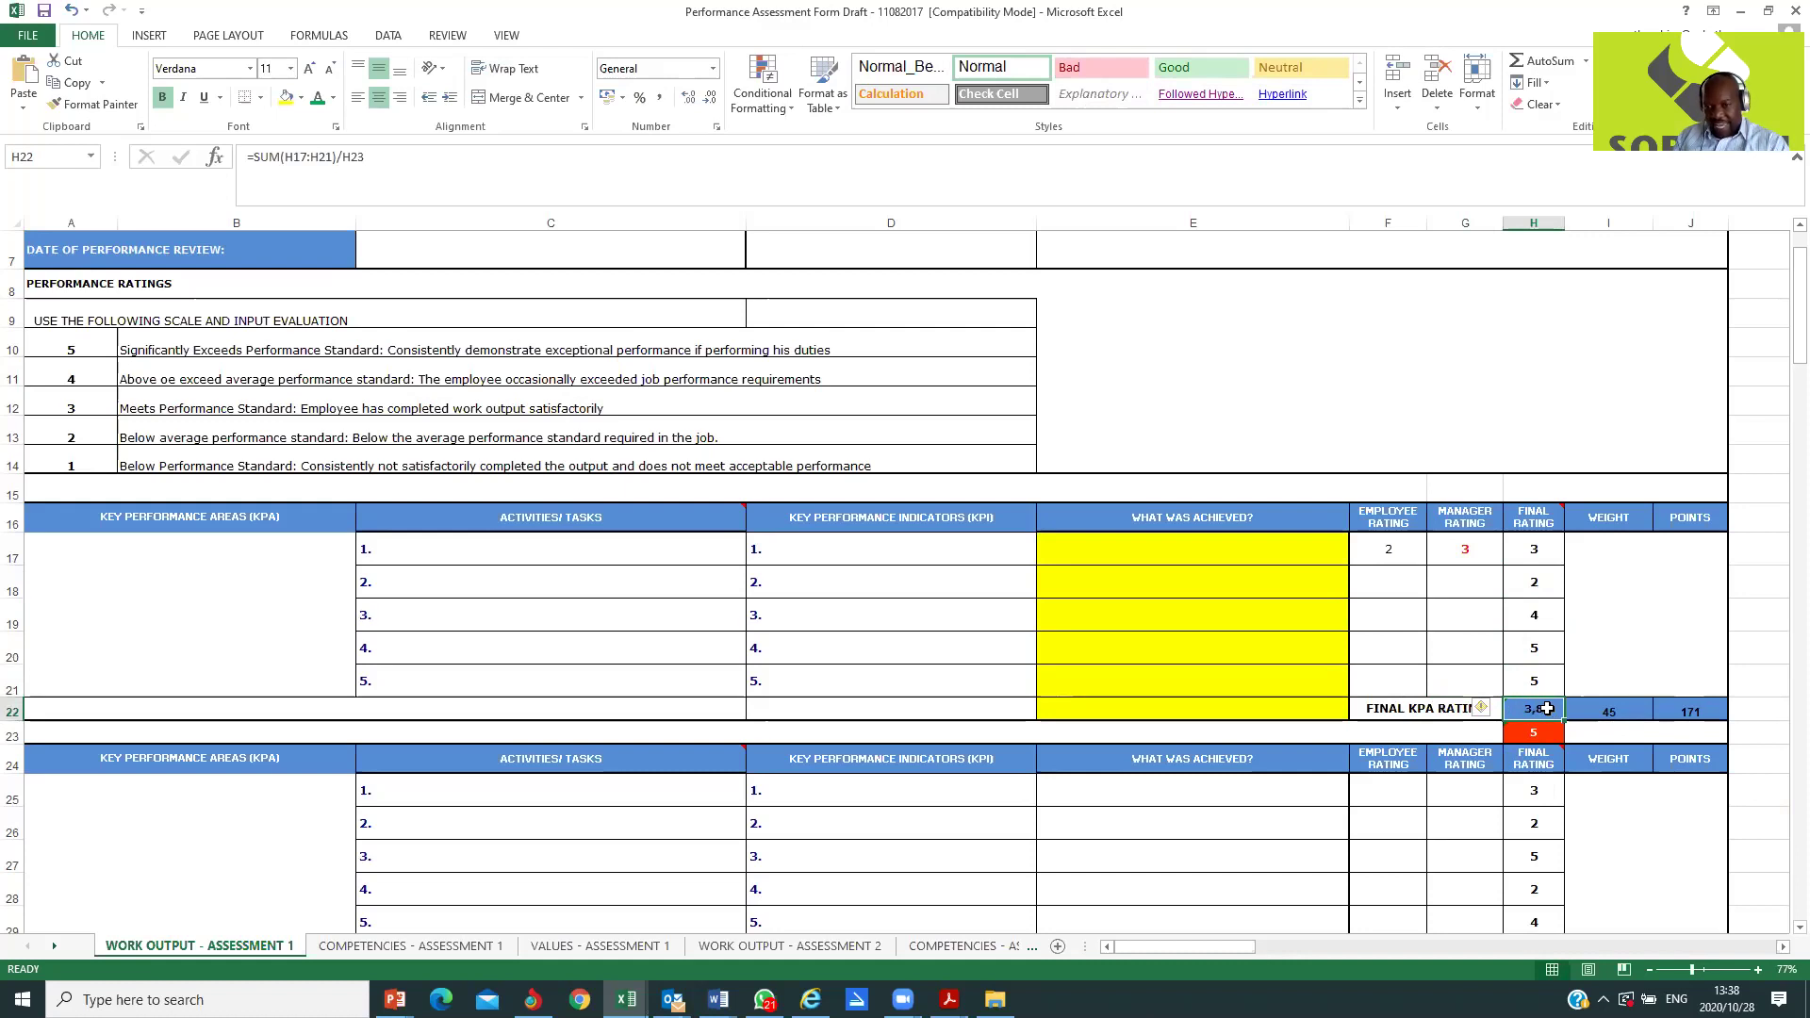
click(1398, 551)
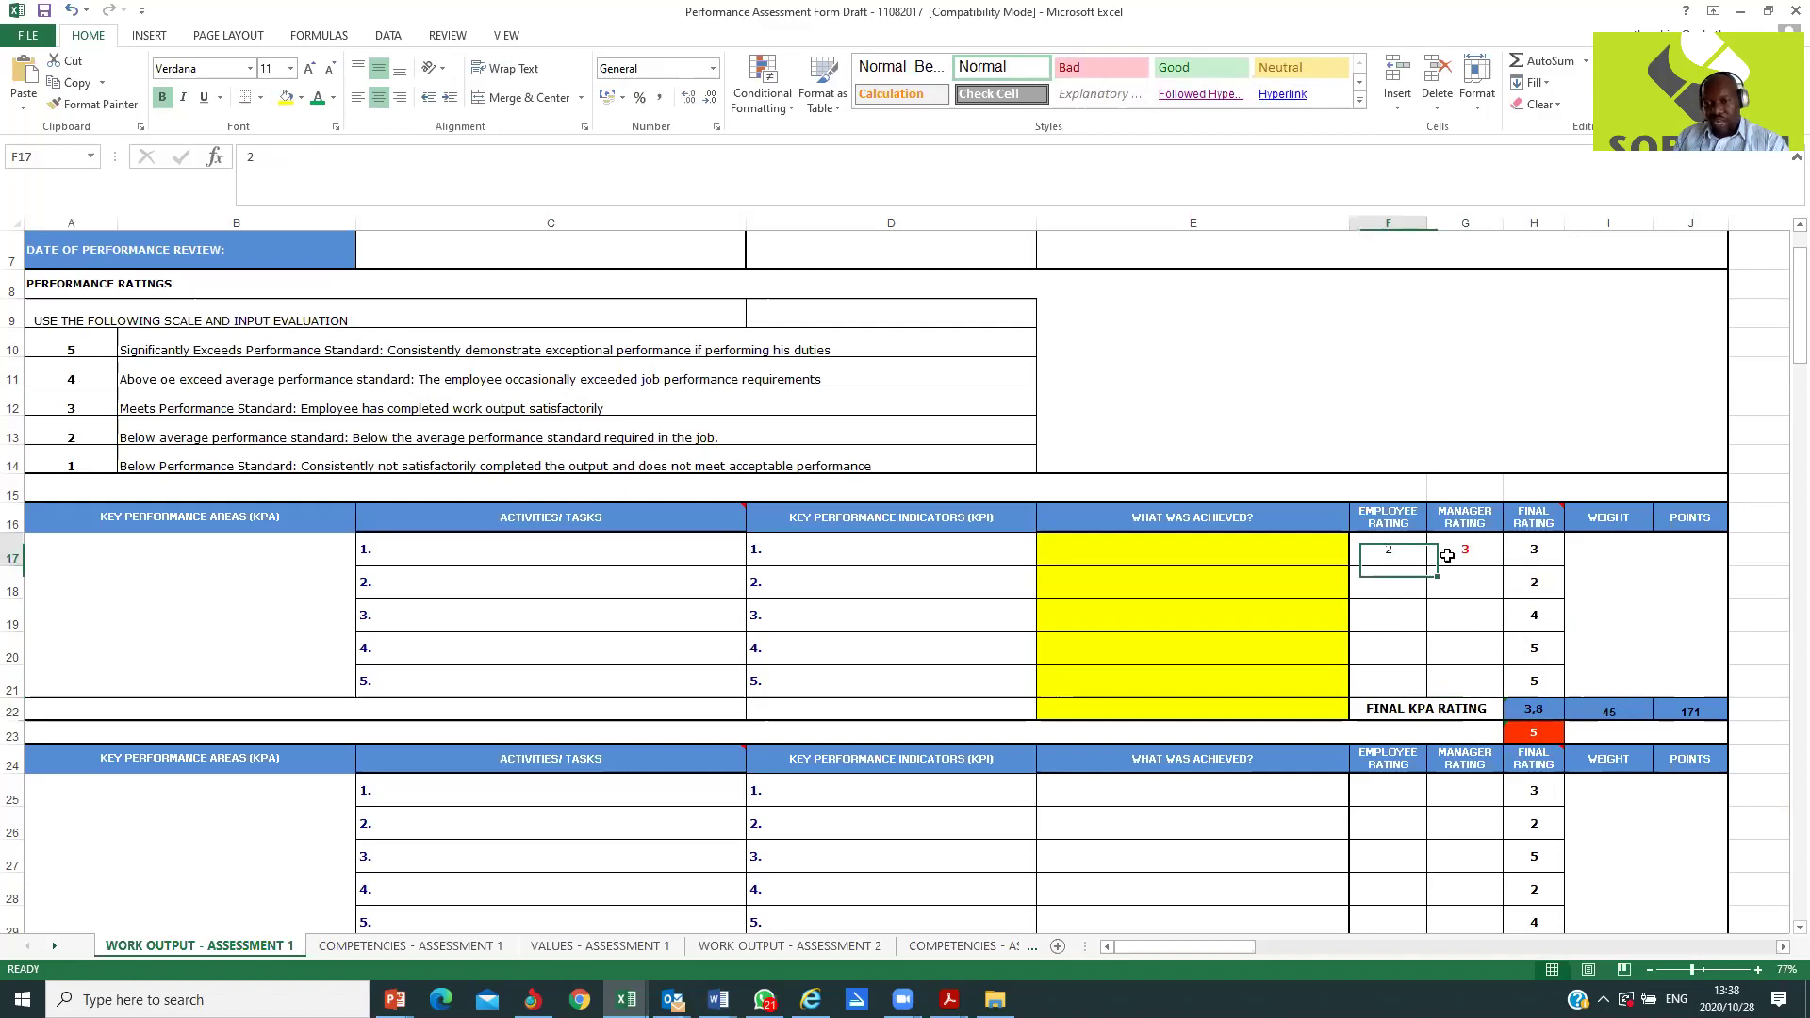
drag(1447, 557, 1441, 682)
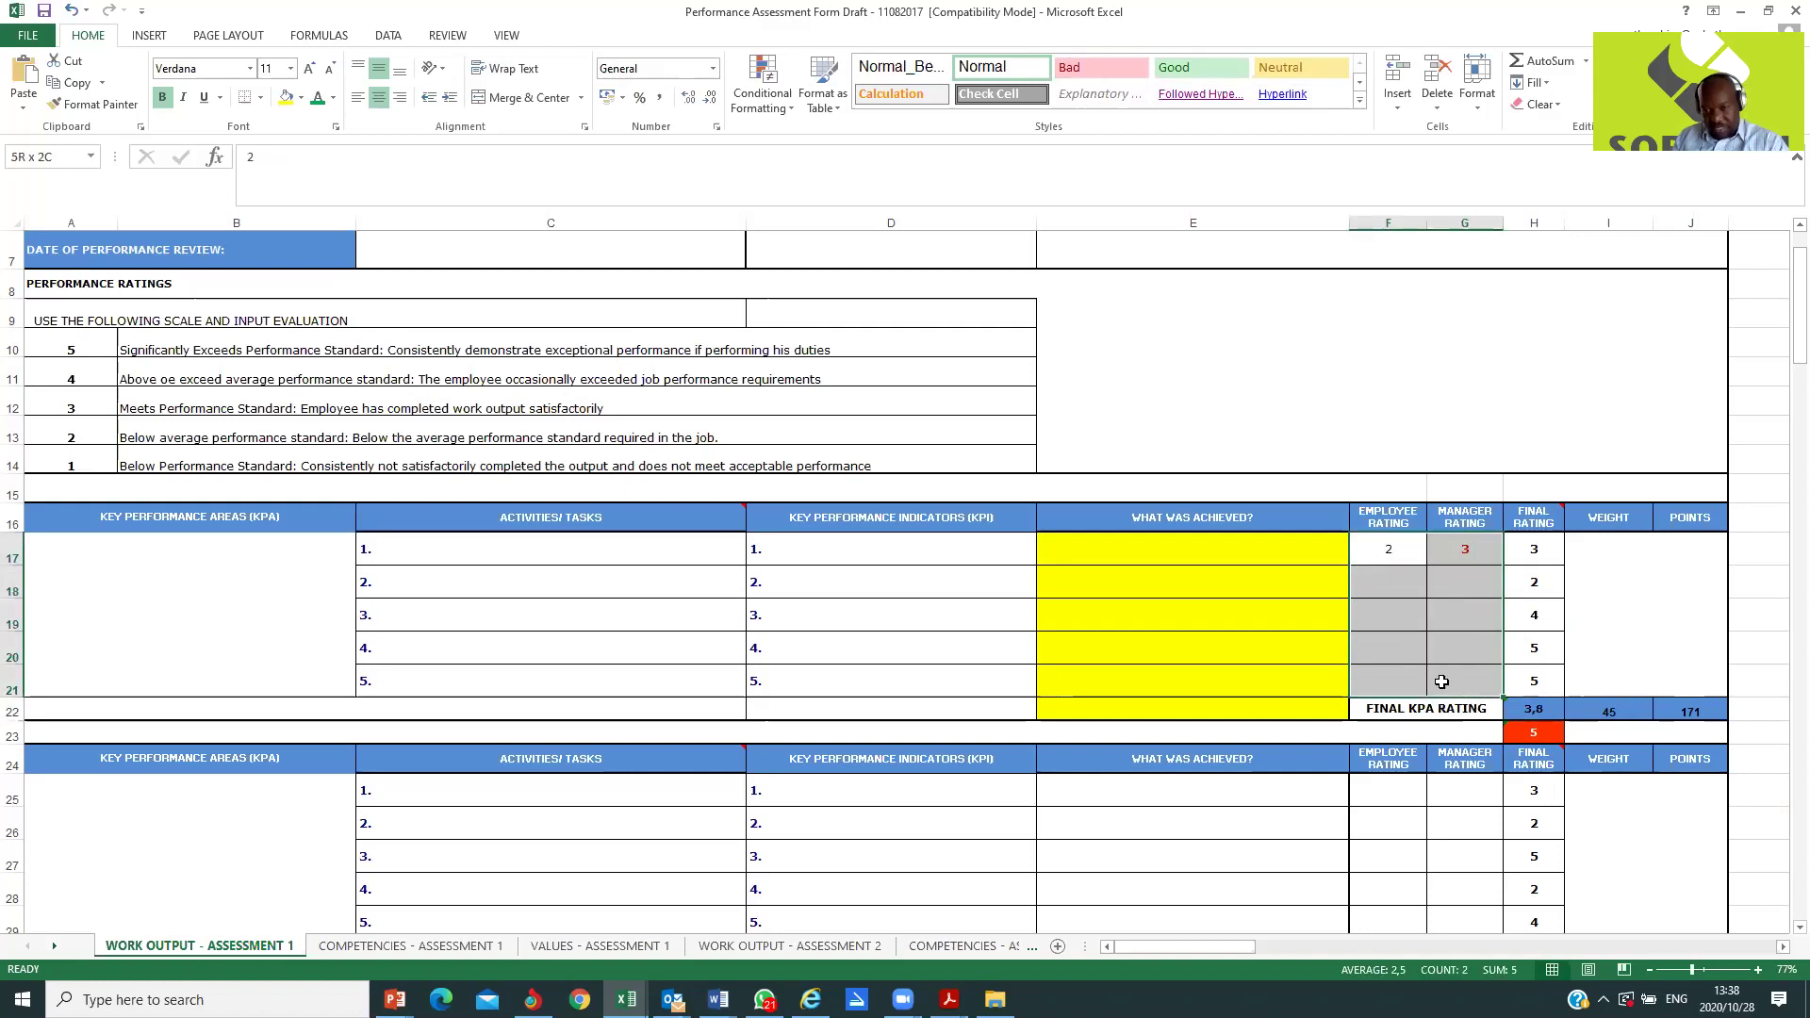
drag(1442, 682, 1443, 682)
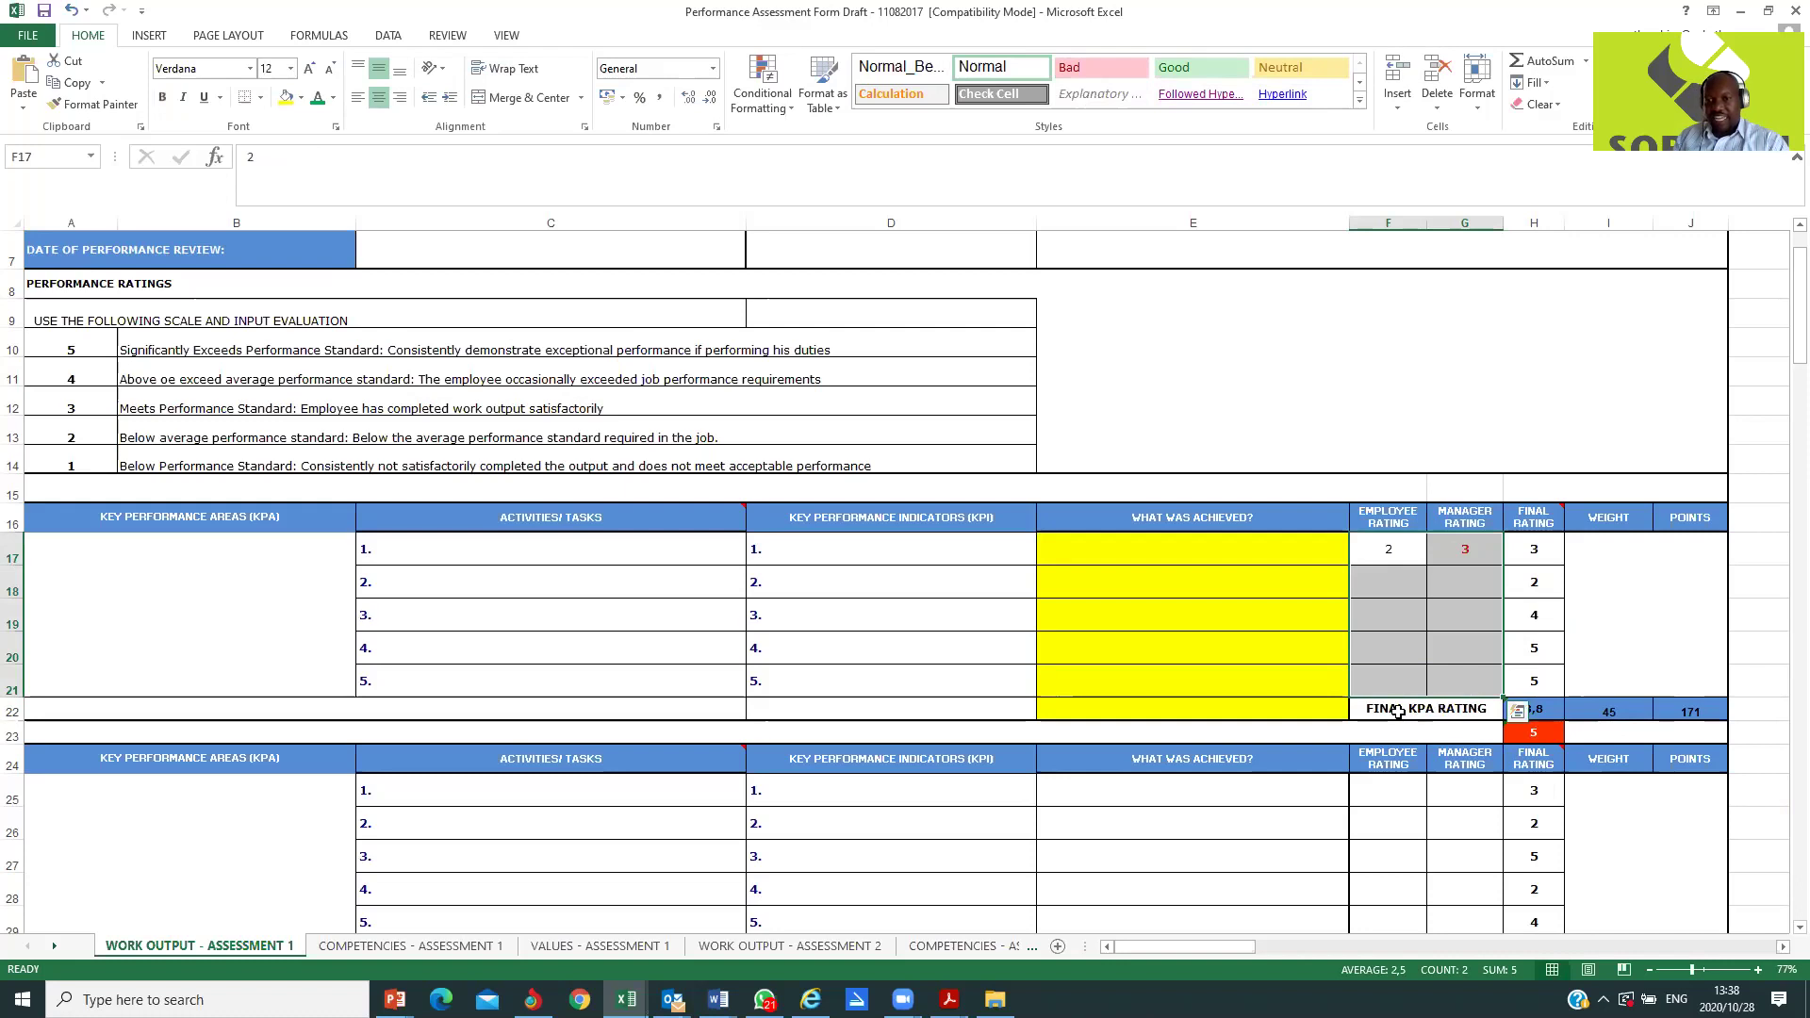
click(1539, 708)
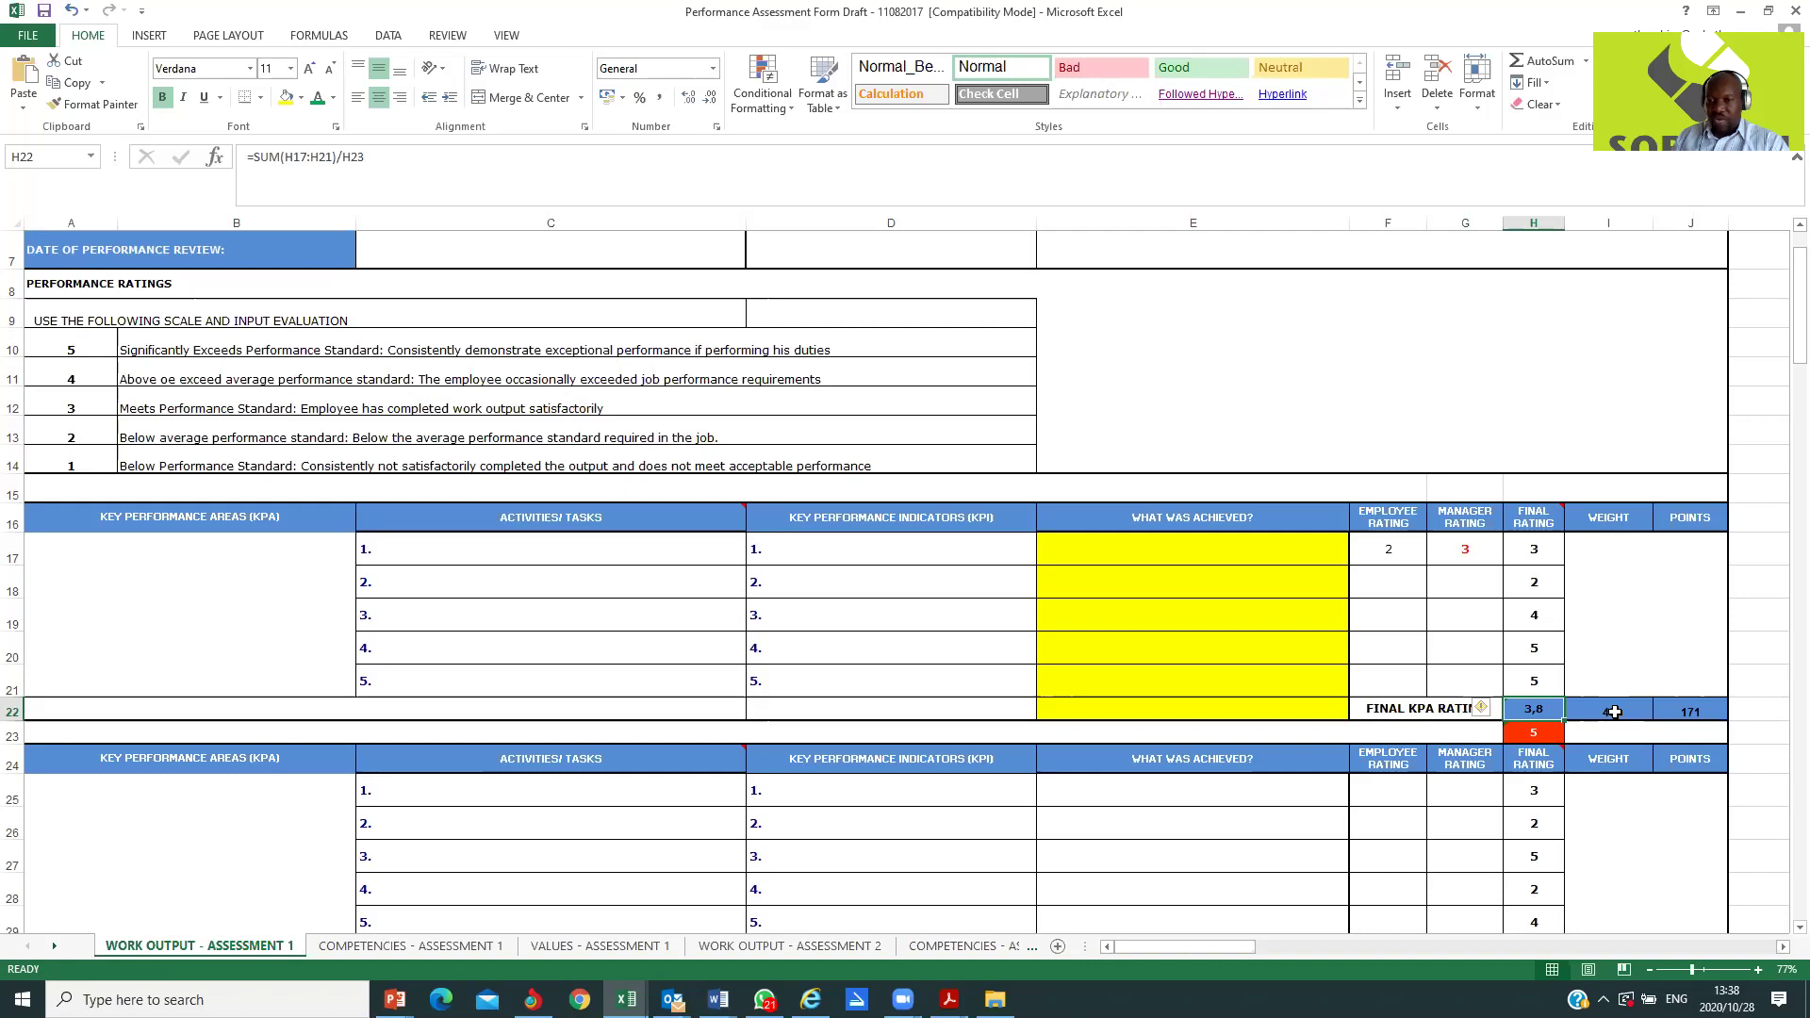
Step: Inspect how the first KPA table's points formula combines its final KPA rating with the weight assigned to that KPA
click(193, 517)
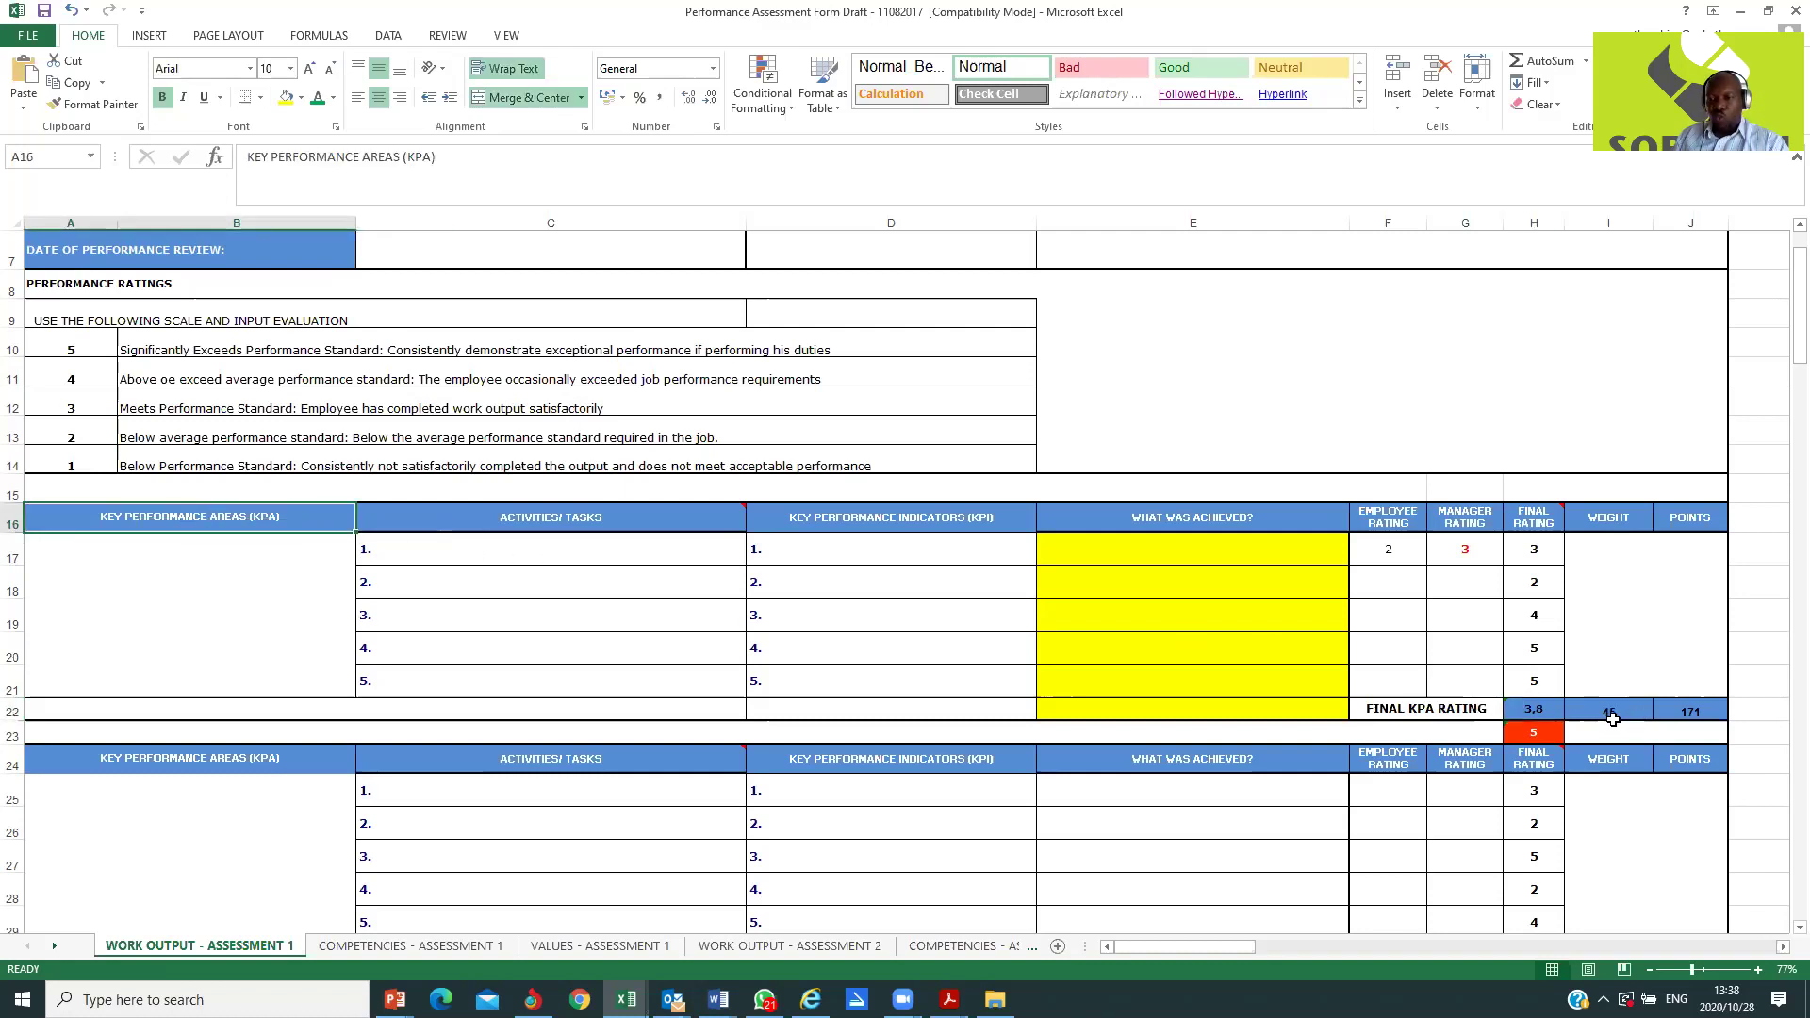
click(1612, 716)
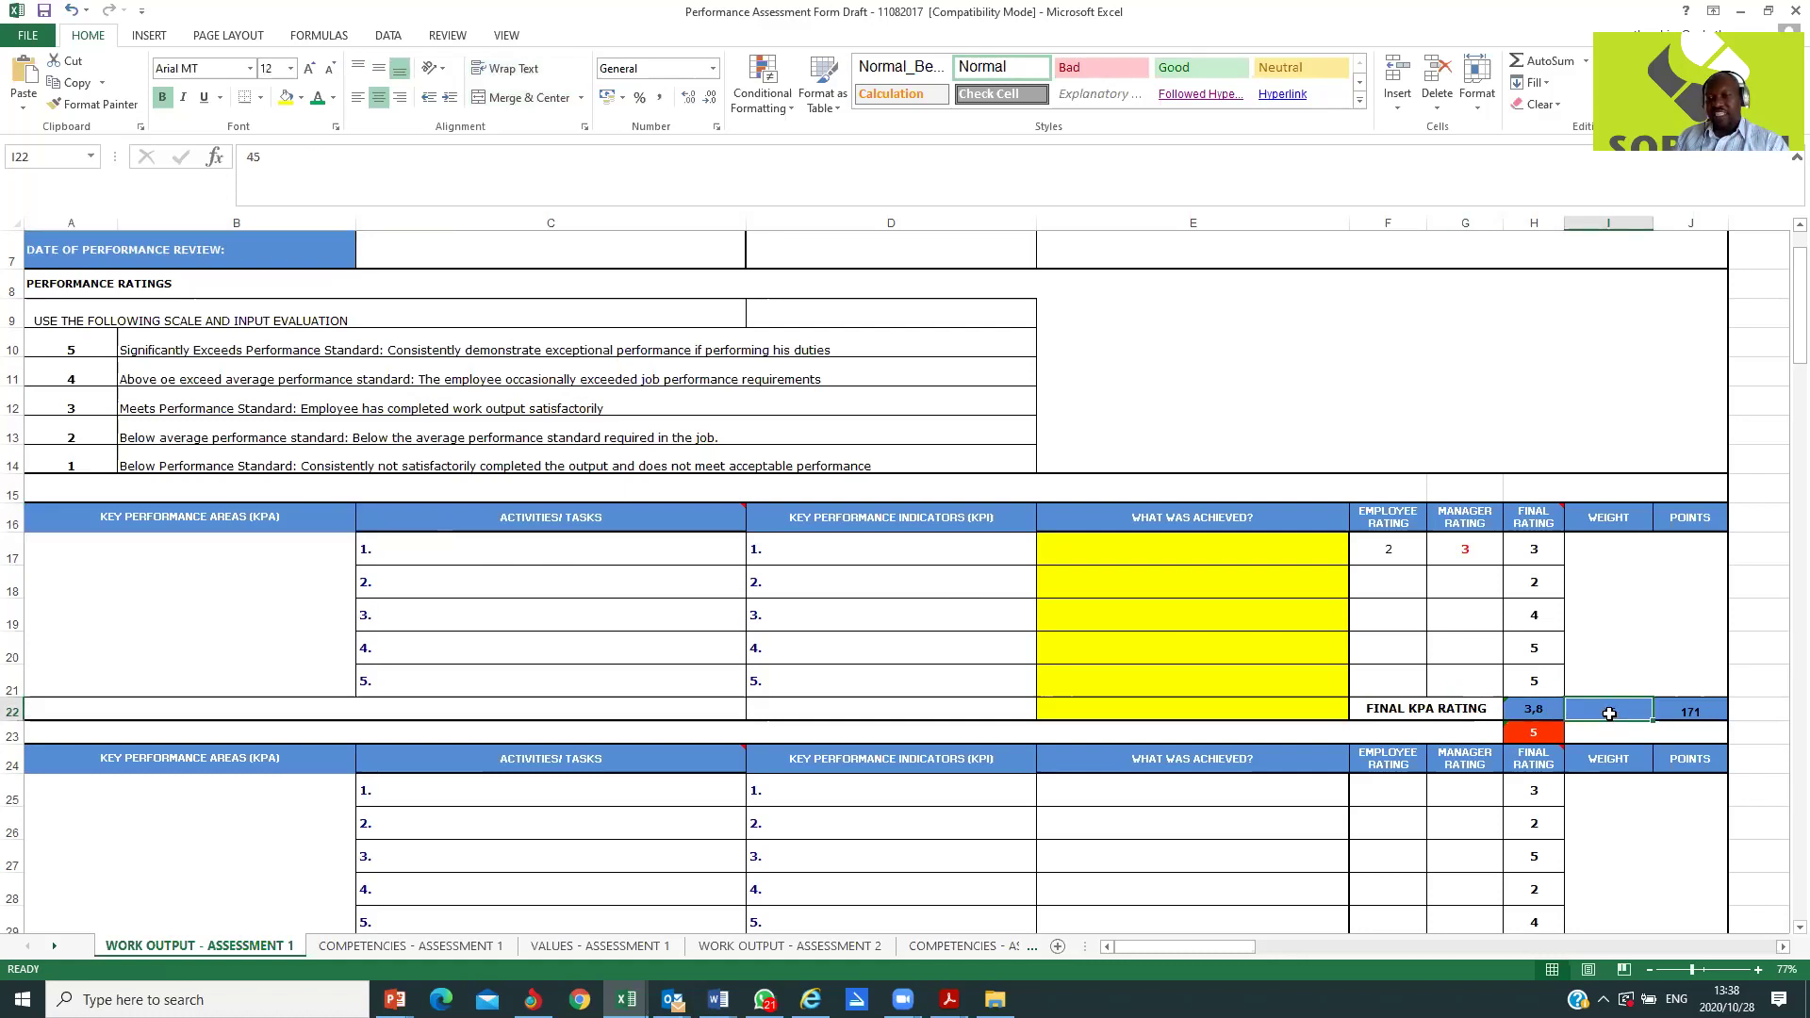
click(269, 517)
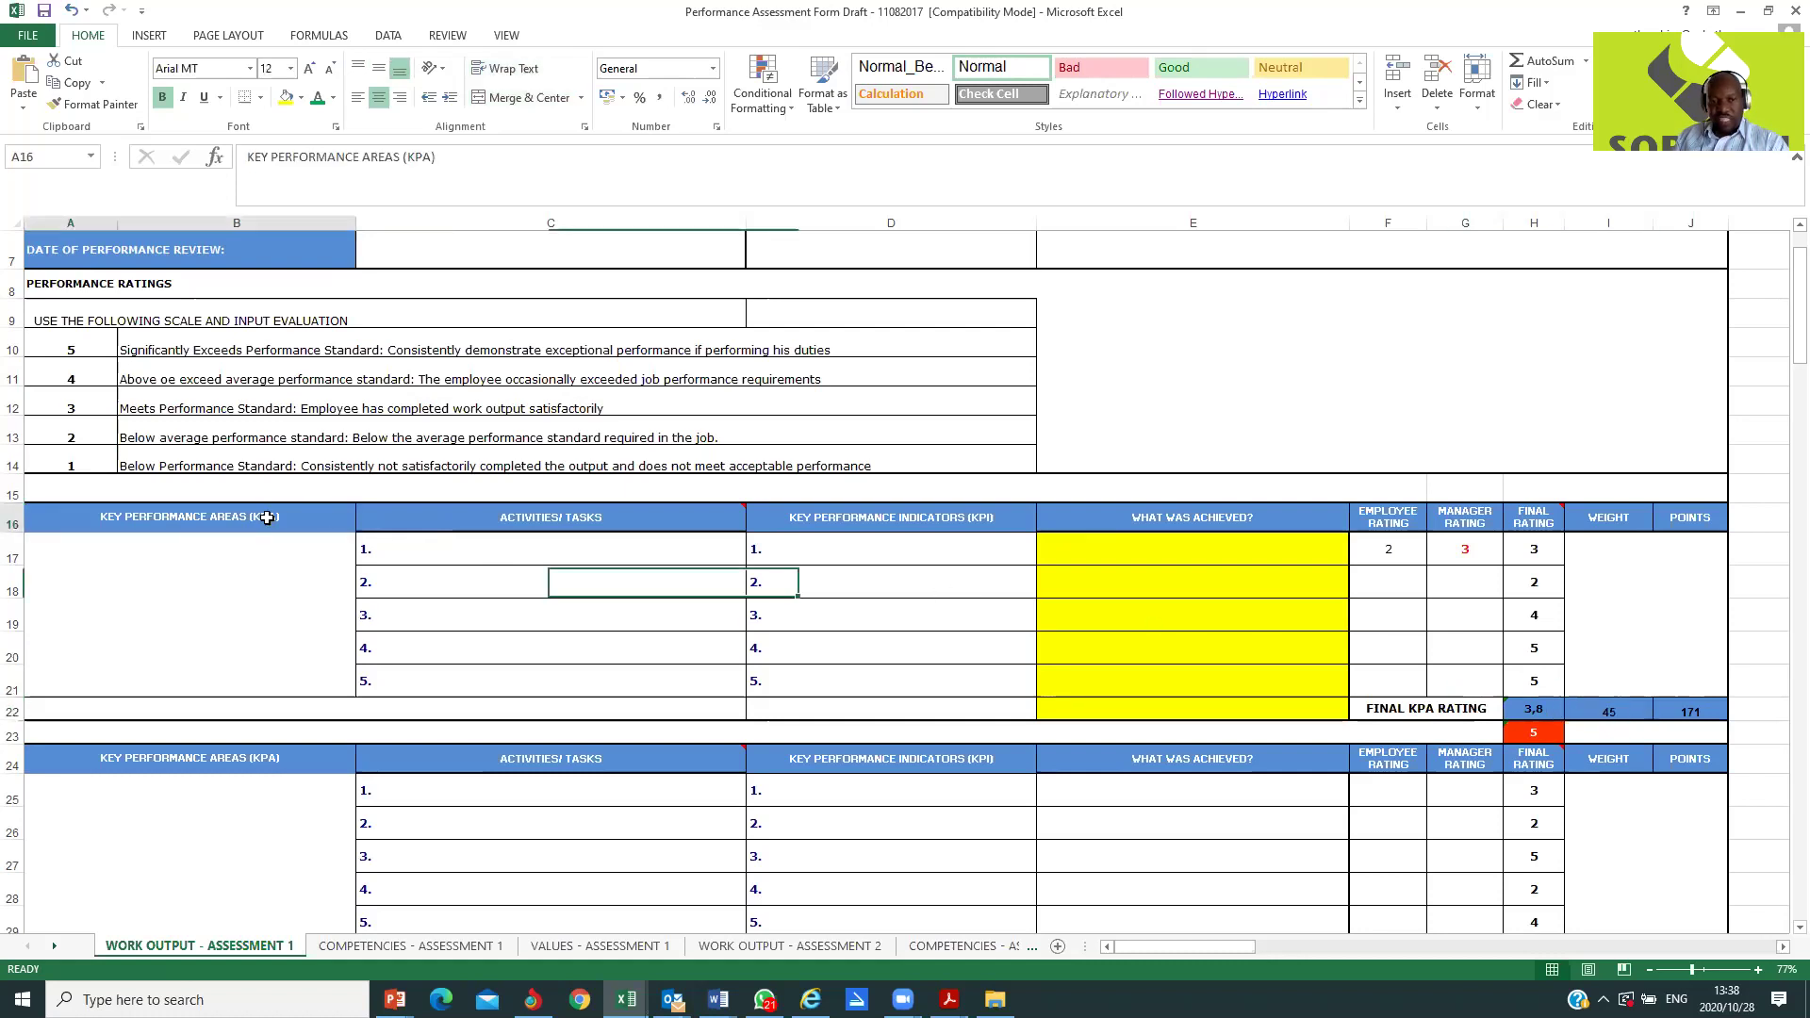
click(1609, 714)
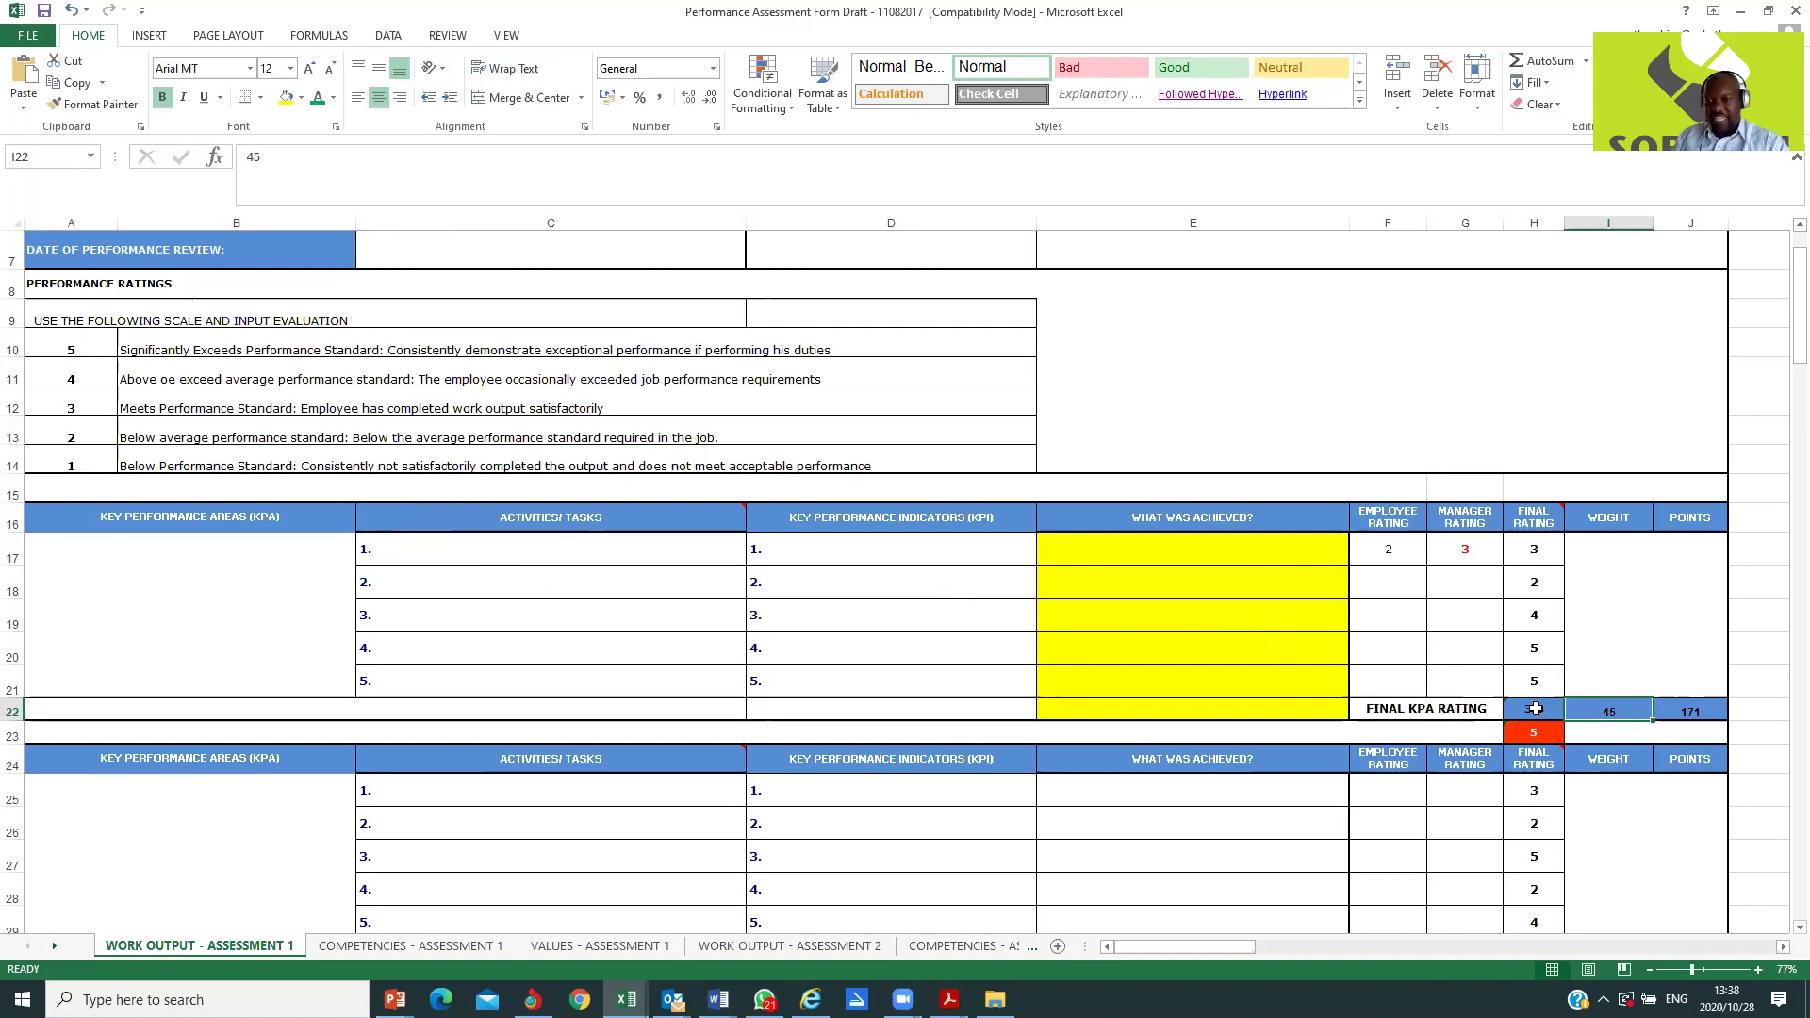
click(1535, 709)
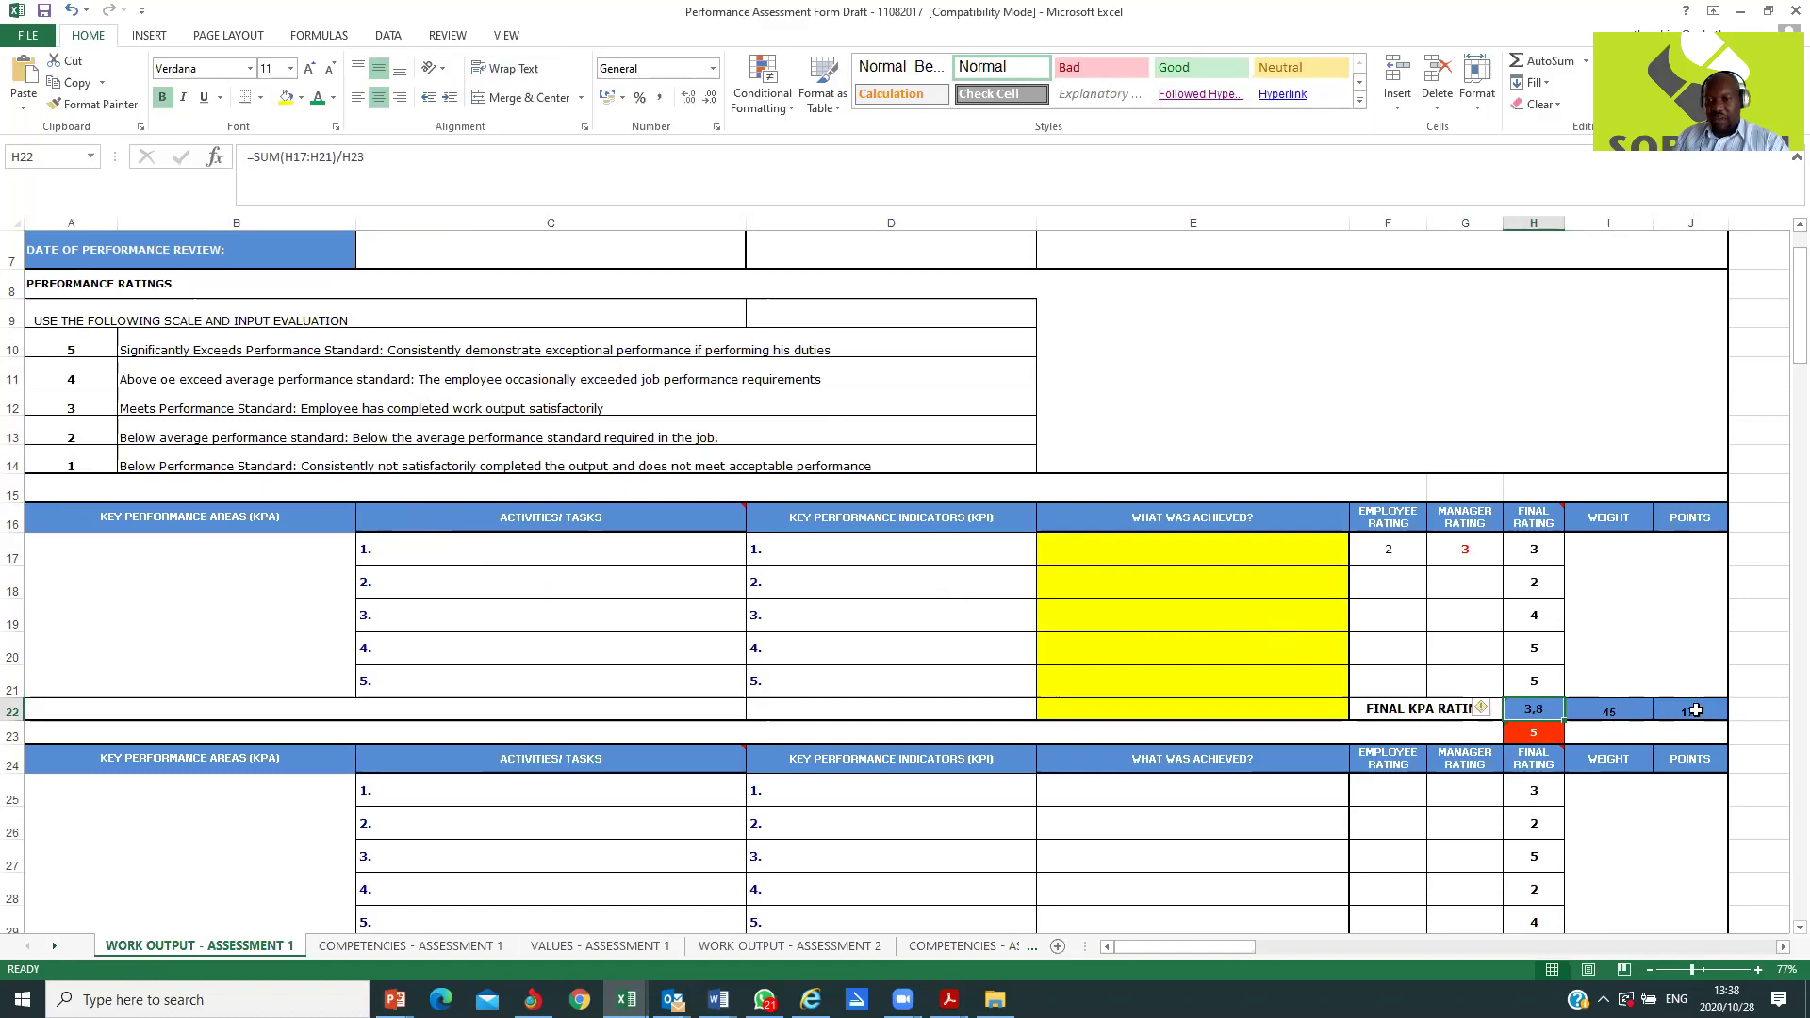
click(1697, 712)
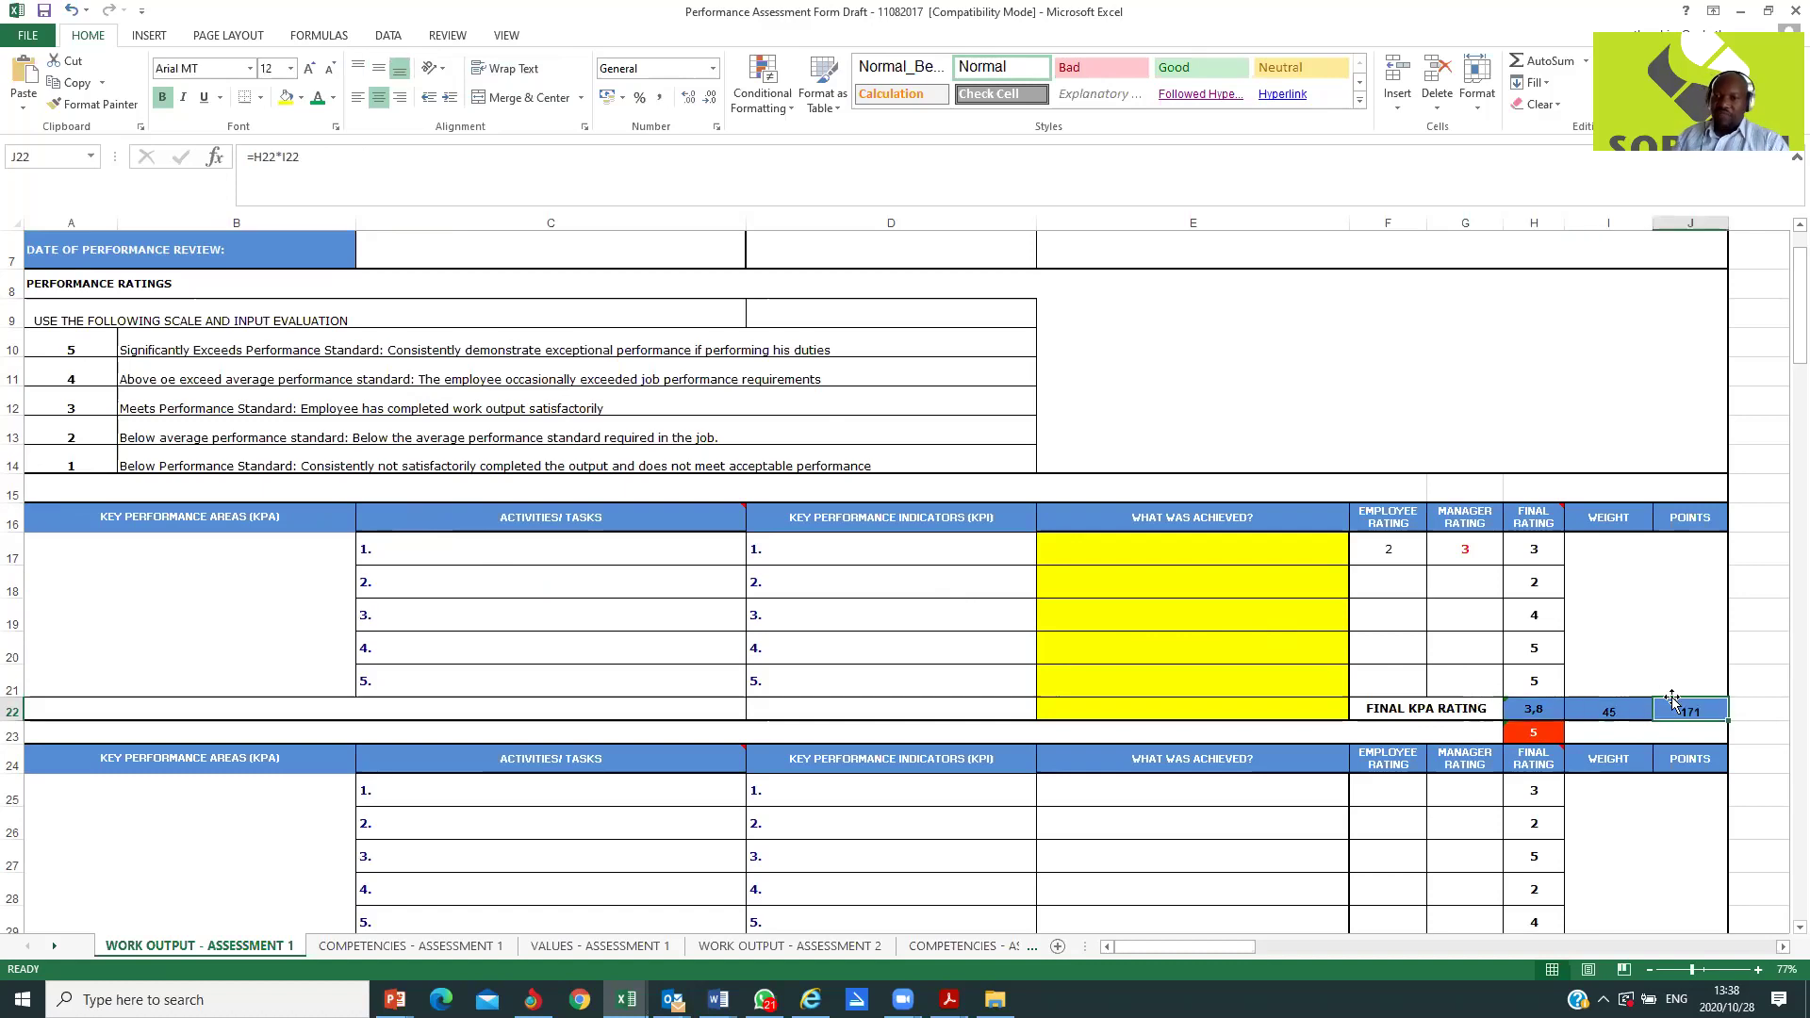
Step: Highlight the final ratings of activities 1 to 5 in the first KPA table
scroll(1423, 653, down, 2)
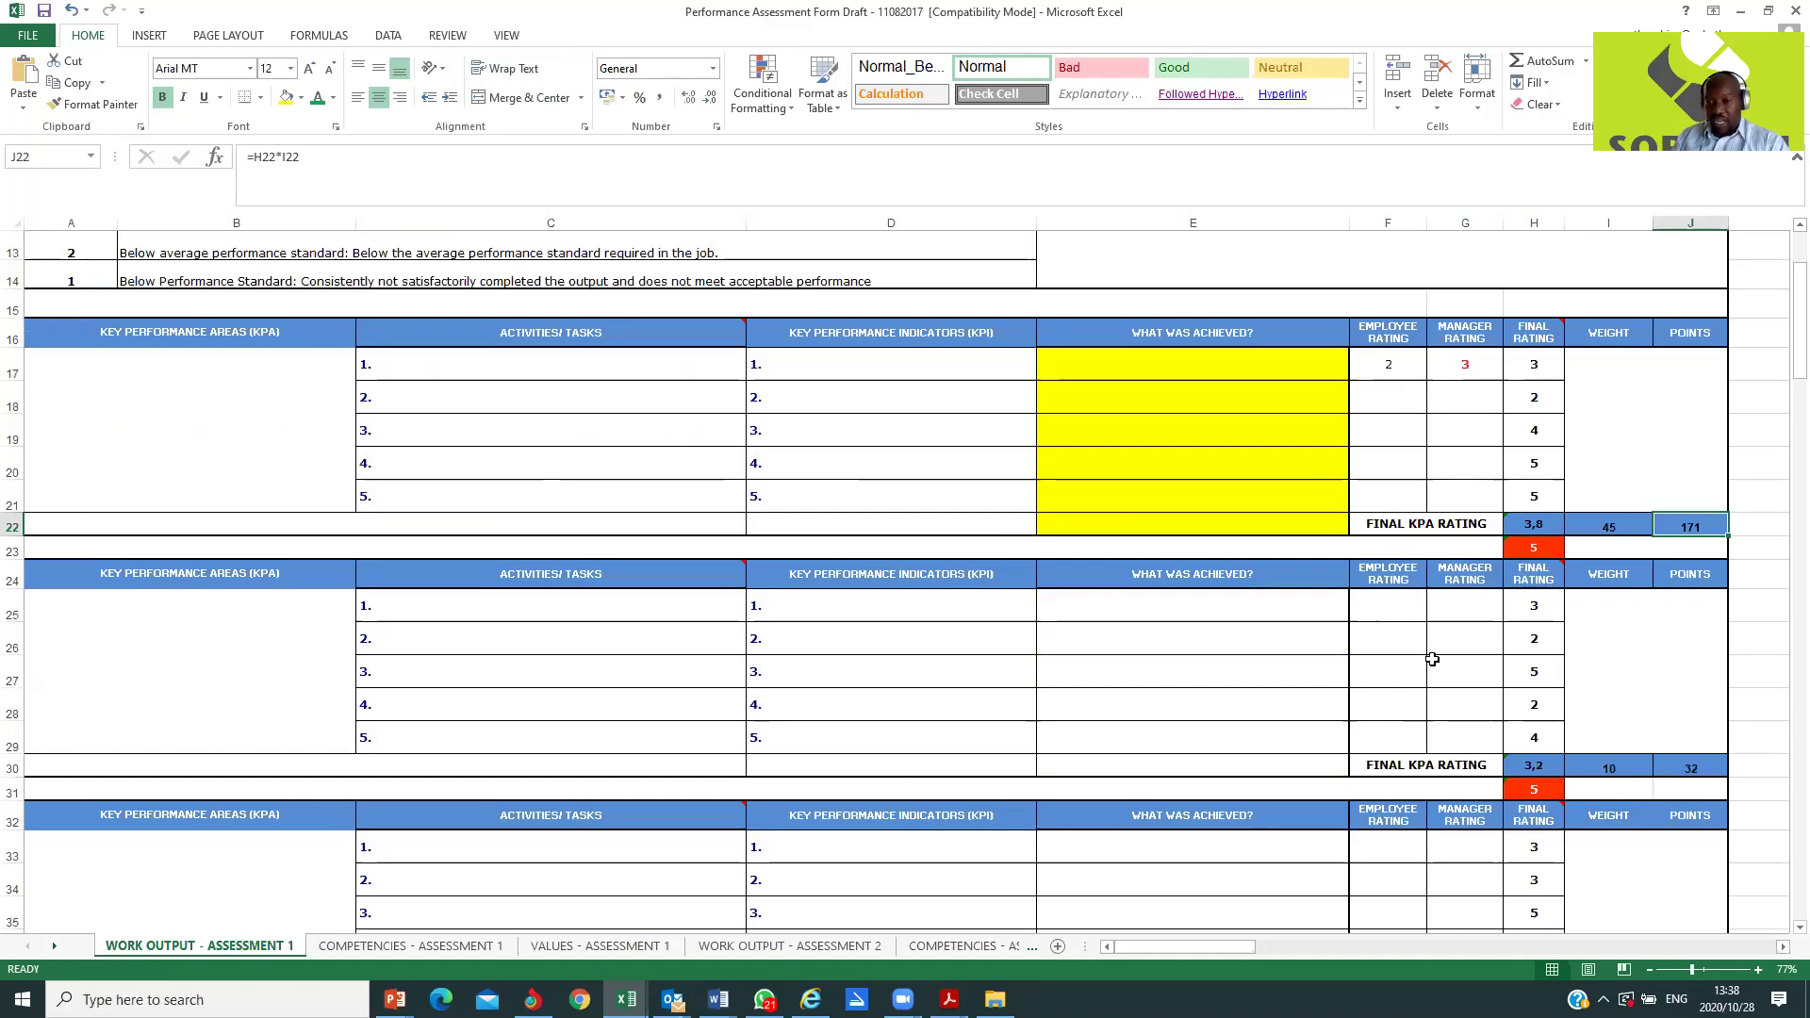
scroll(1432, 659, up, 1)
scroll(1432, 660, up, 1)
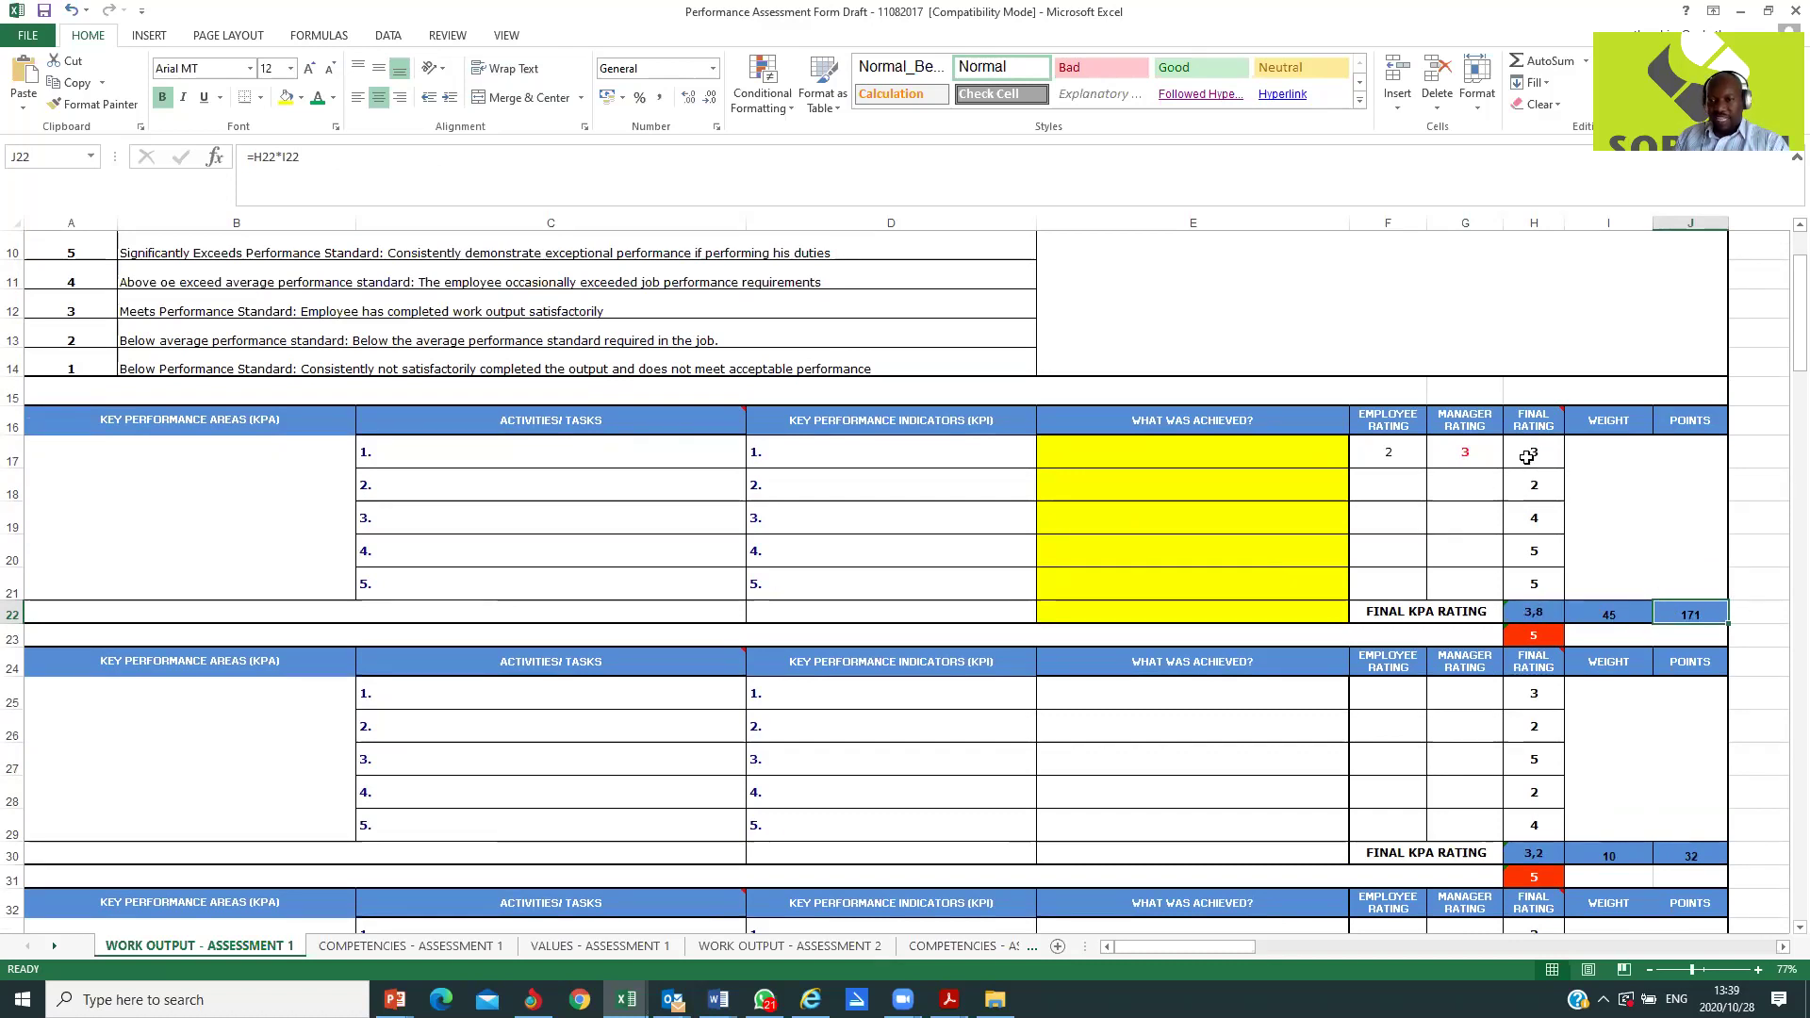
click(1528, 456)
drag(1527, 499, 1528, 585)
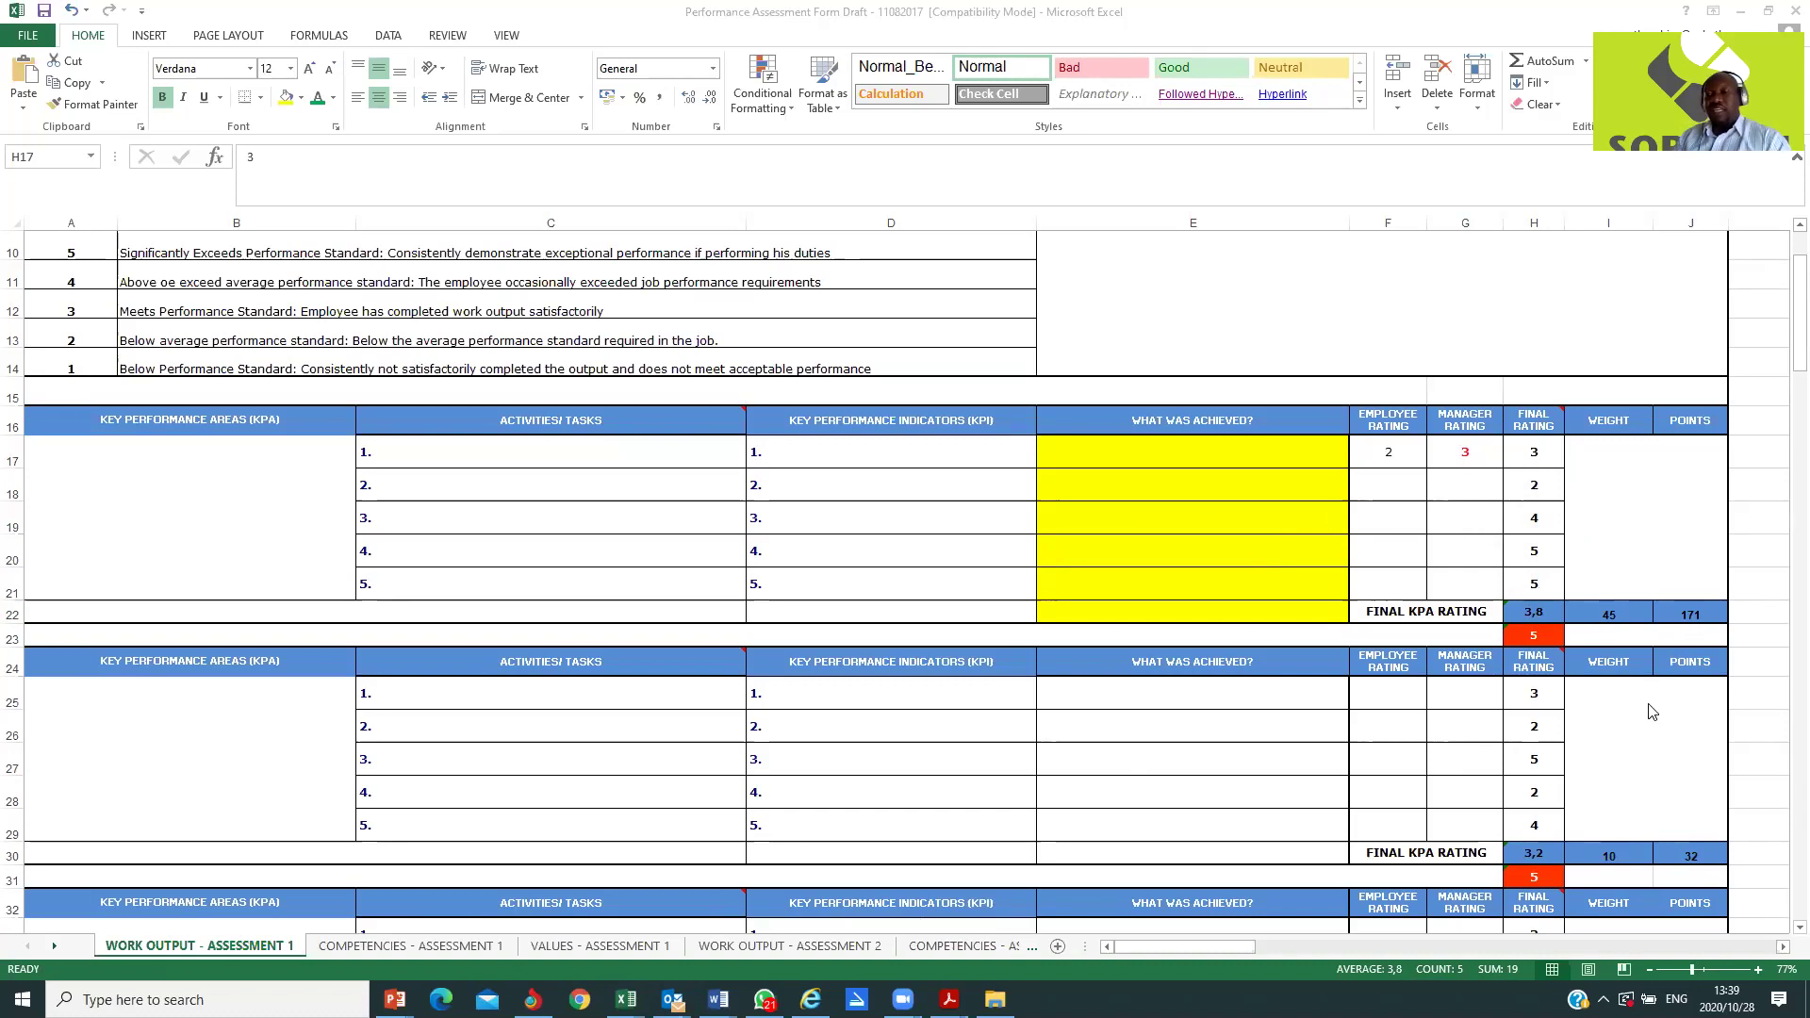
Step: Inspect the total weight, total points, number of KPAs and performance score cells below the last KPA table
scroll(1645, 724, down, 3)
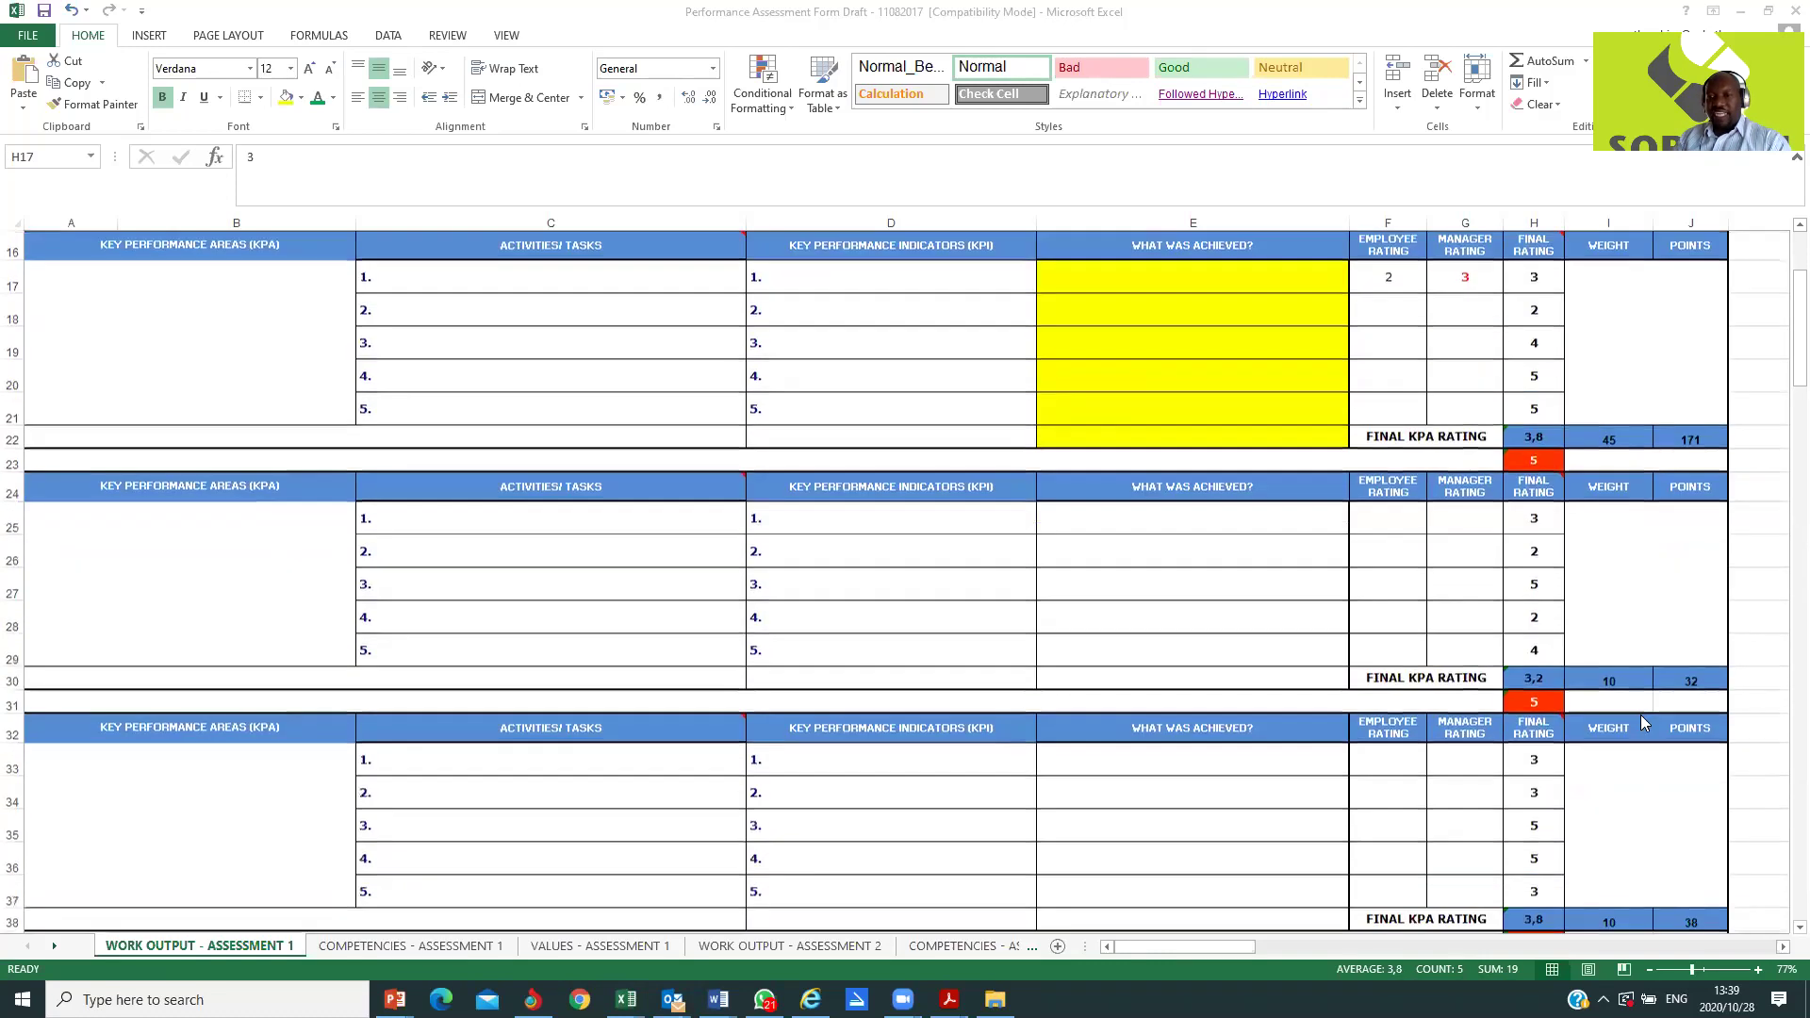
scroll(1645, 723, down, 4)
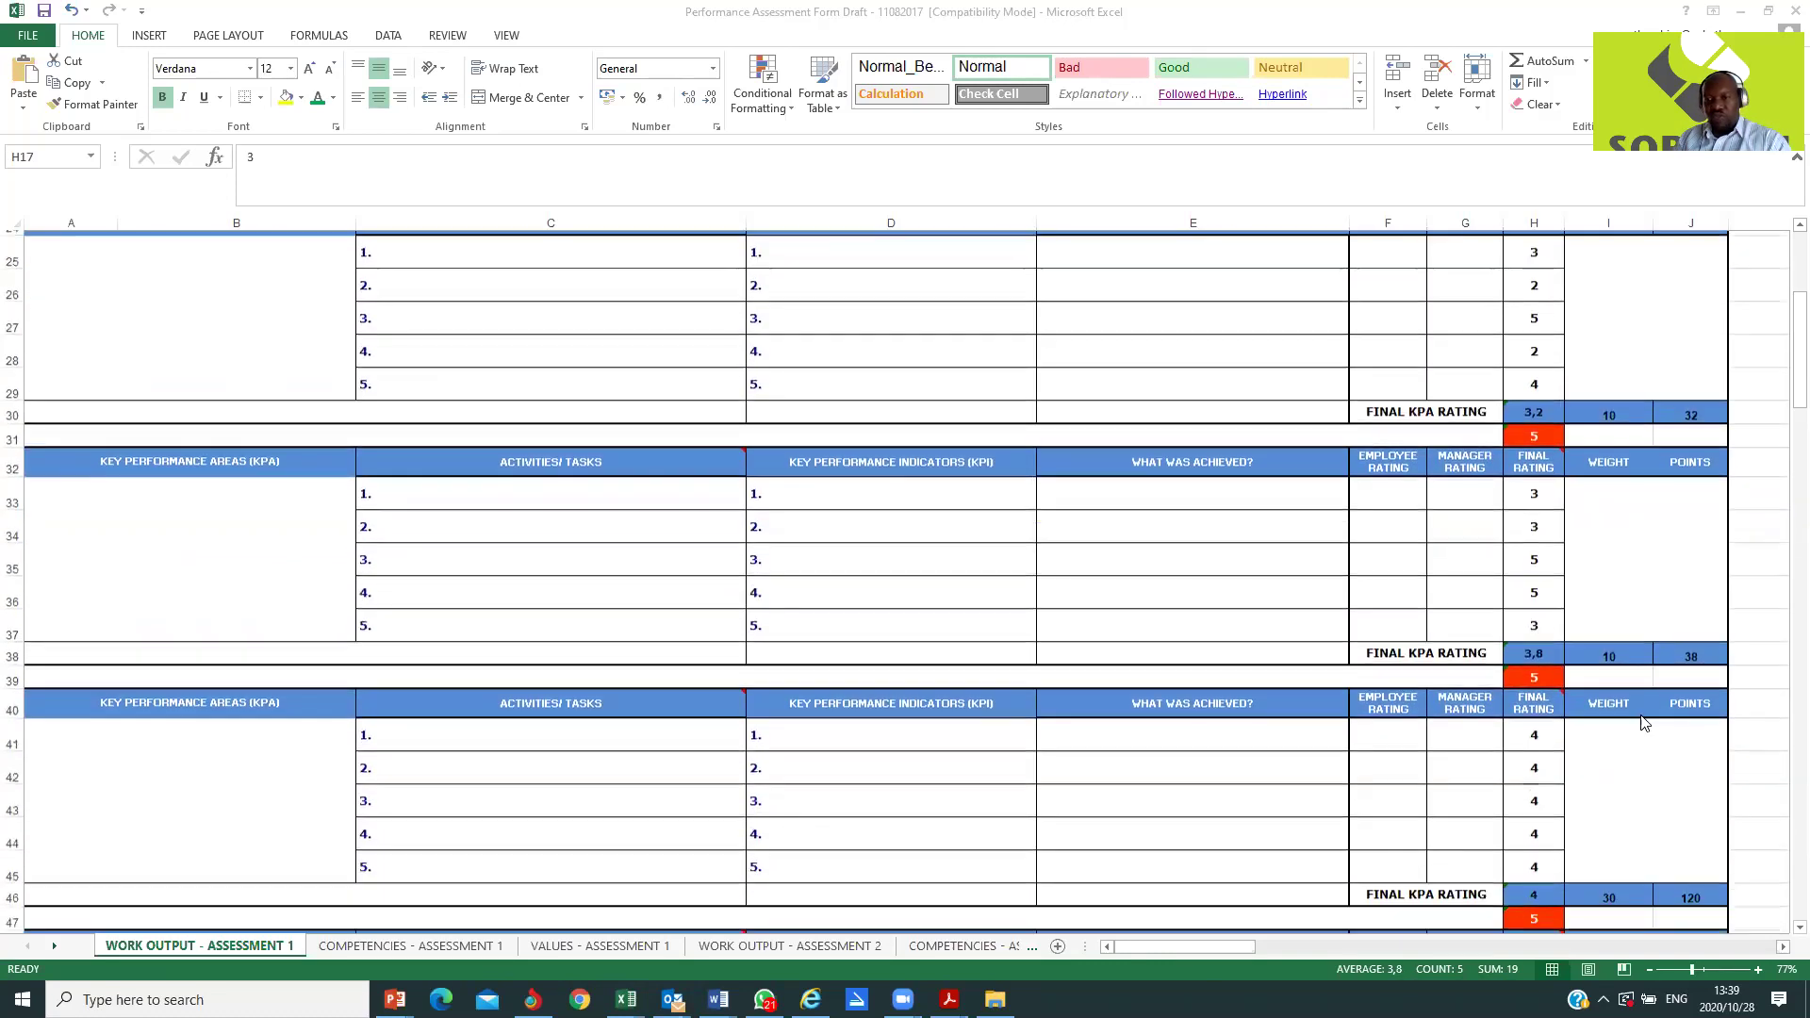
scroll(1644, 723, down, 1)
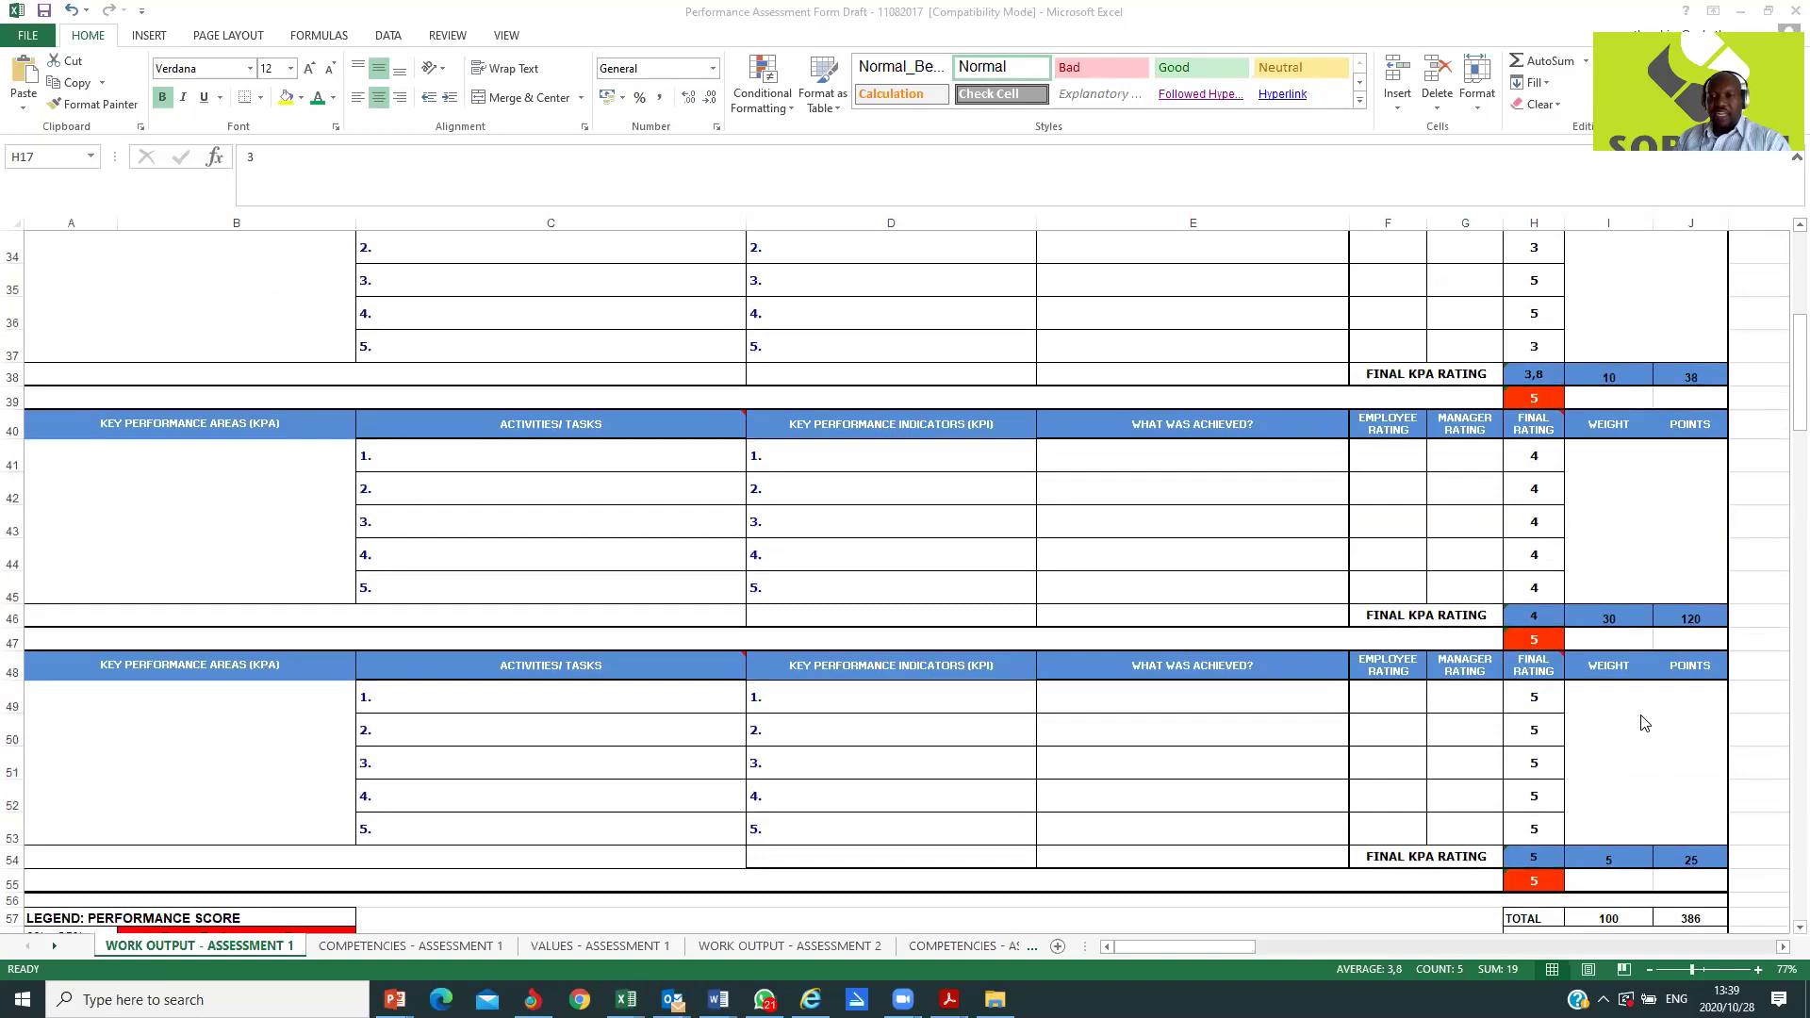
scroll(1644, 723, down, 2)
scroll(1645, 723, down, 1)
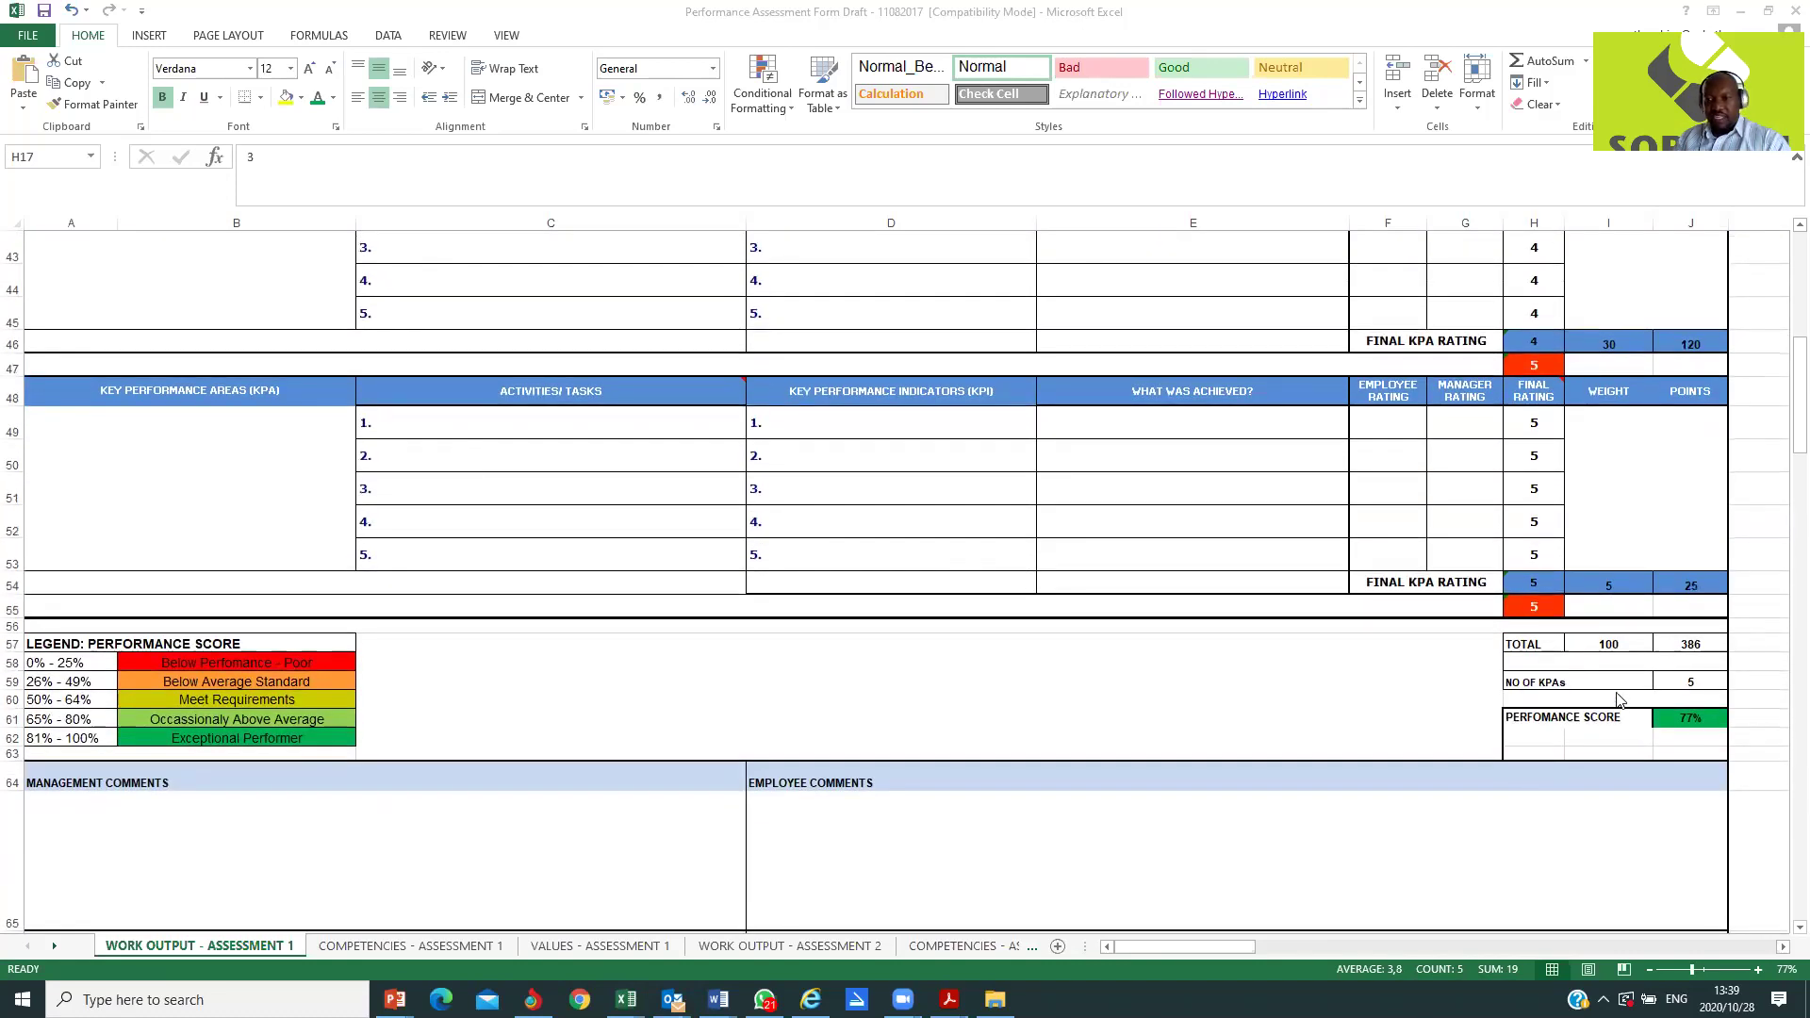
click(1603, 642)
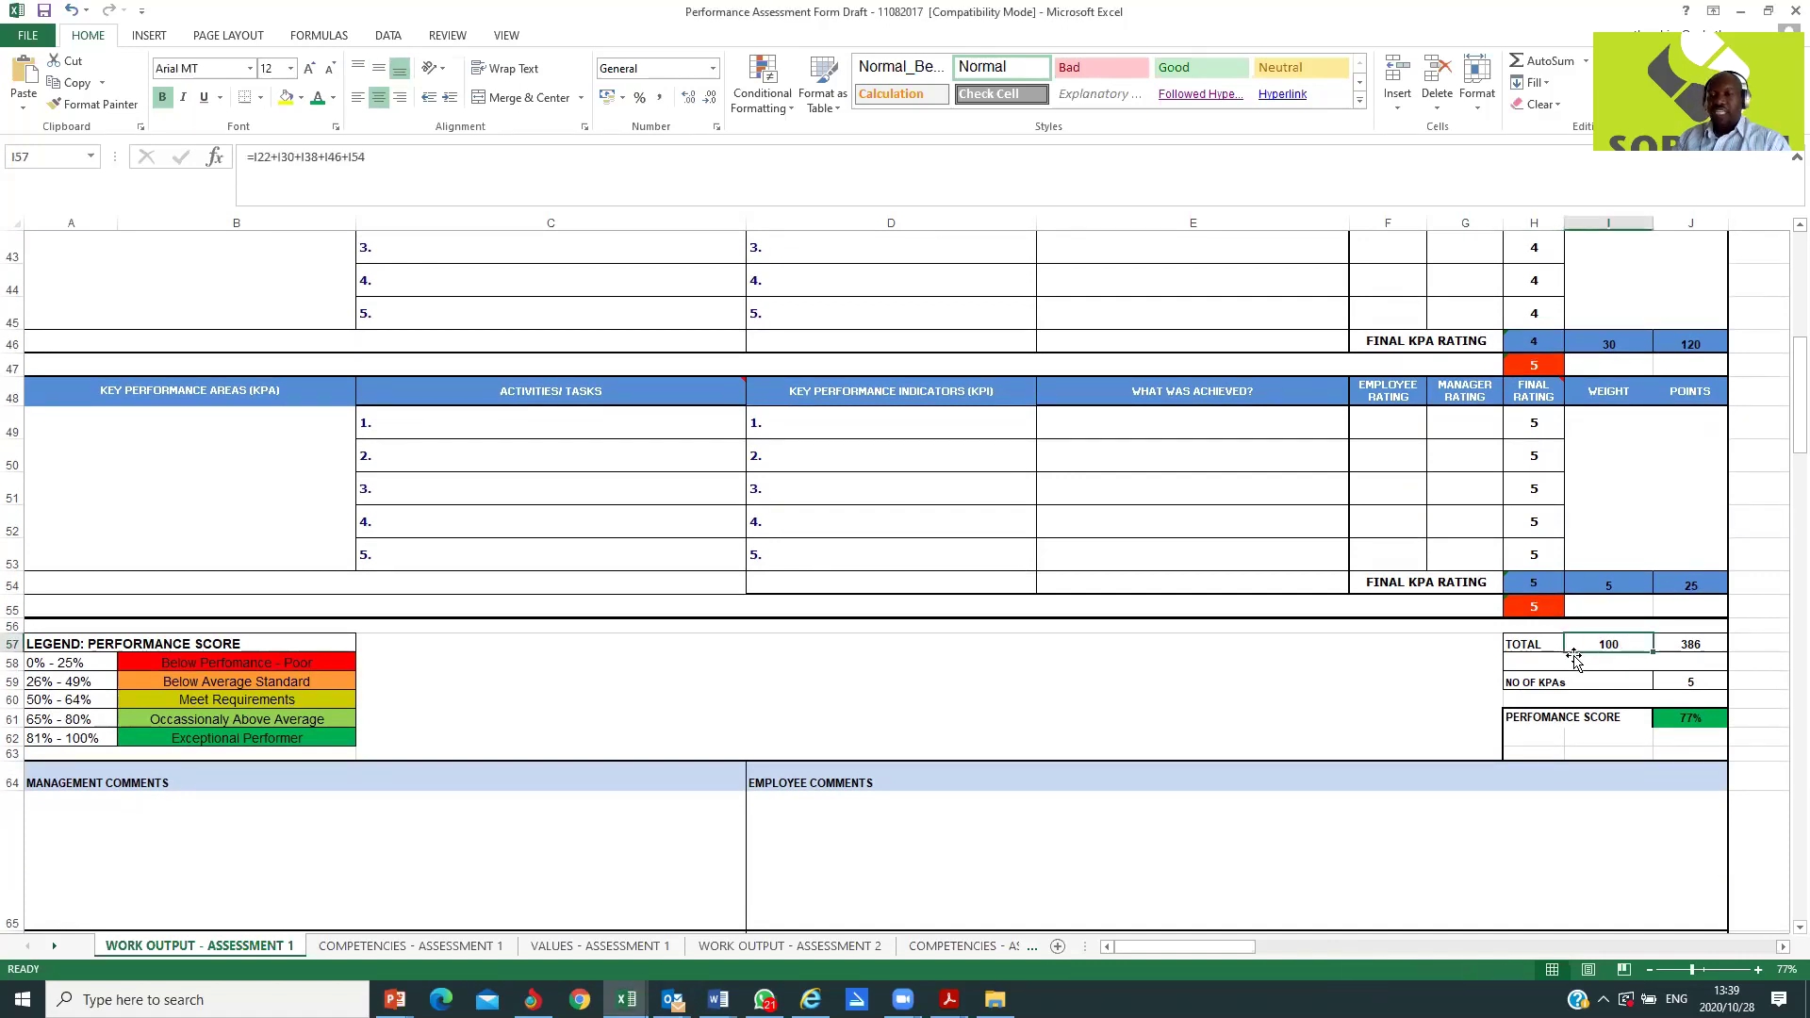
click(1701, 641)
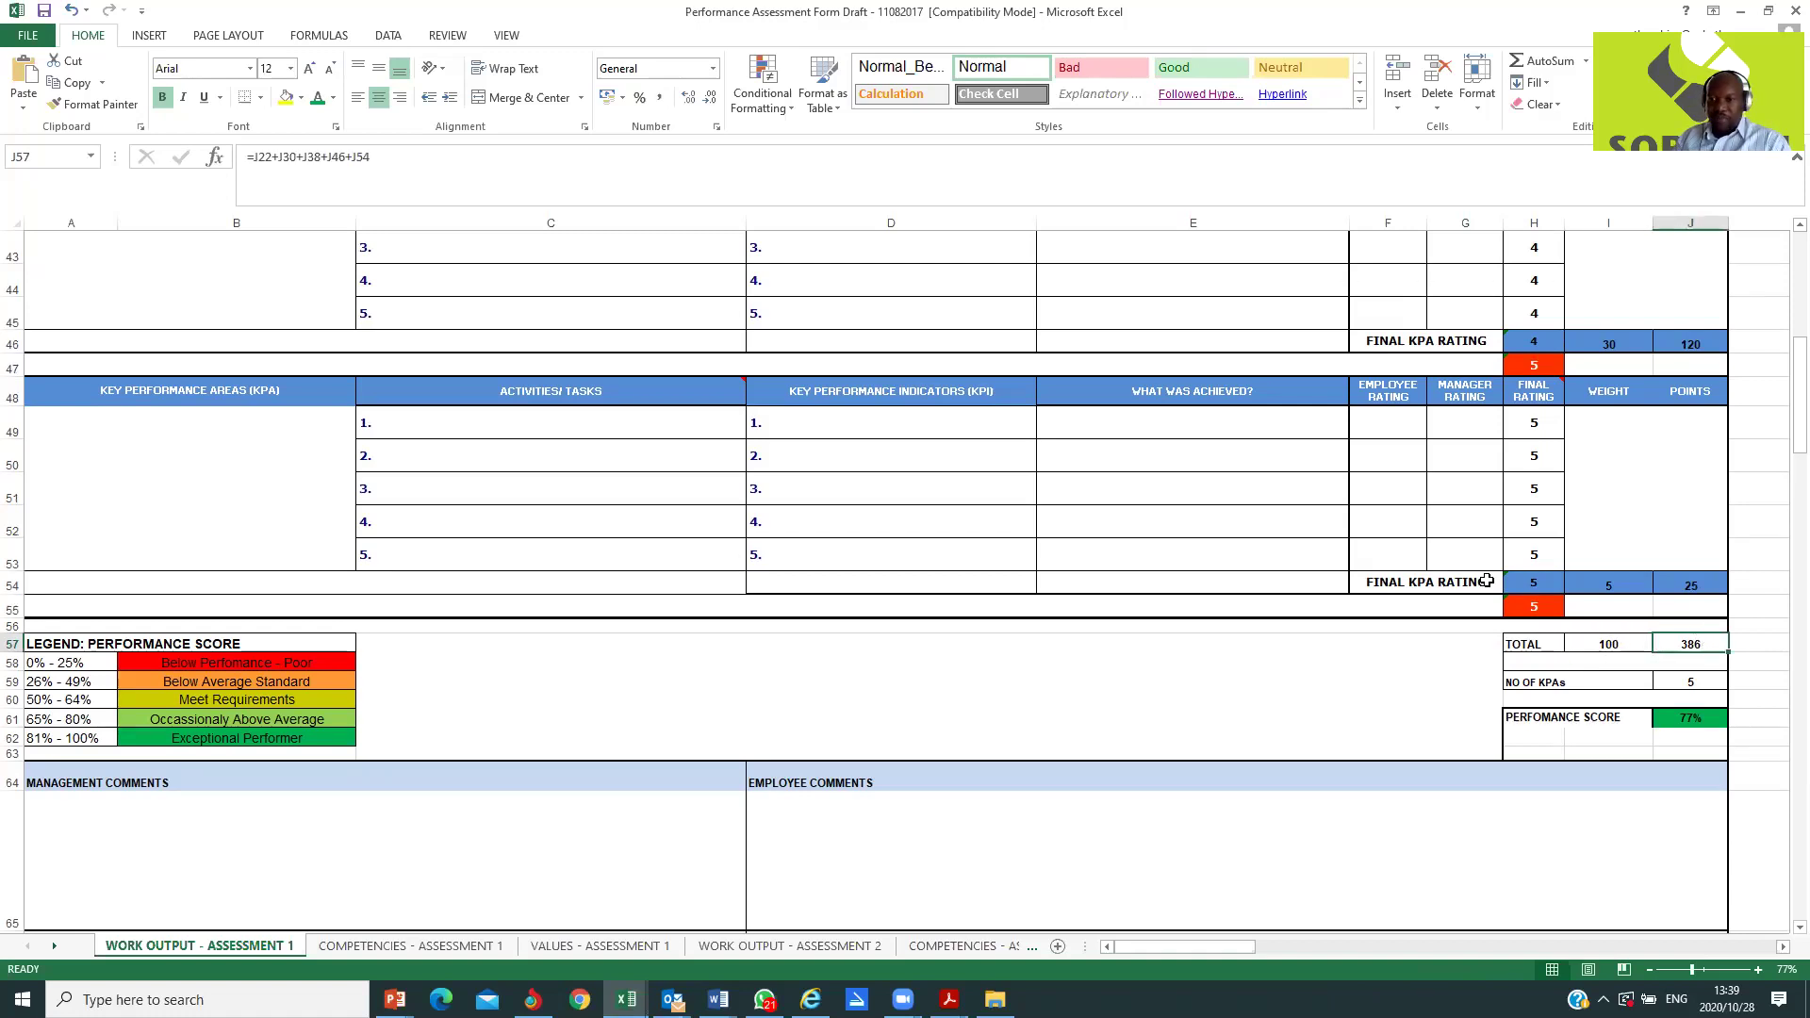
click(1691, 681)
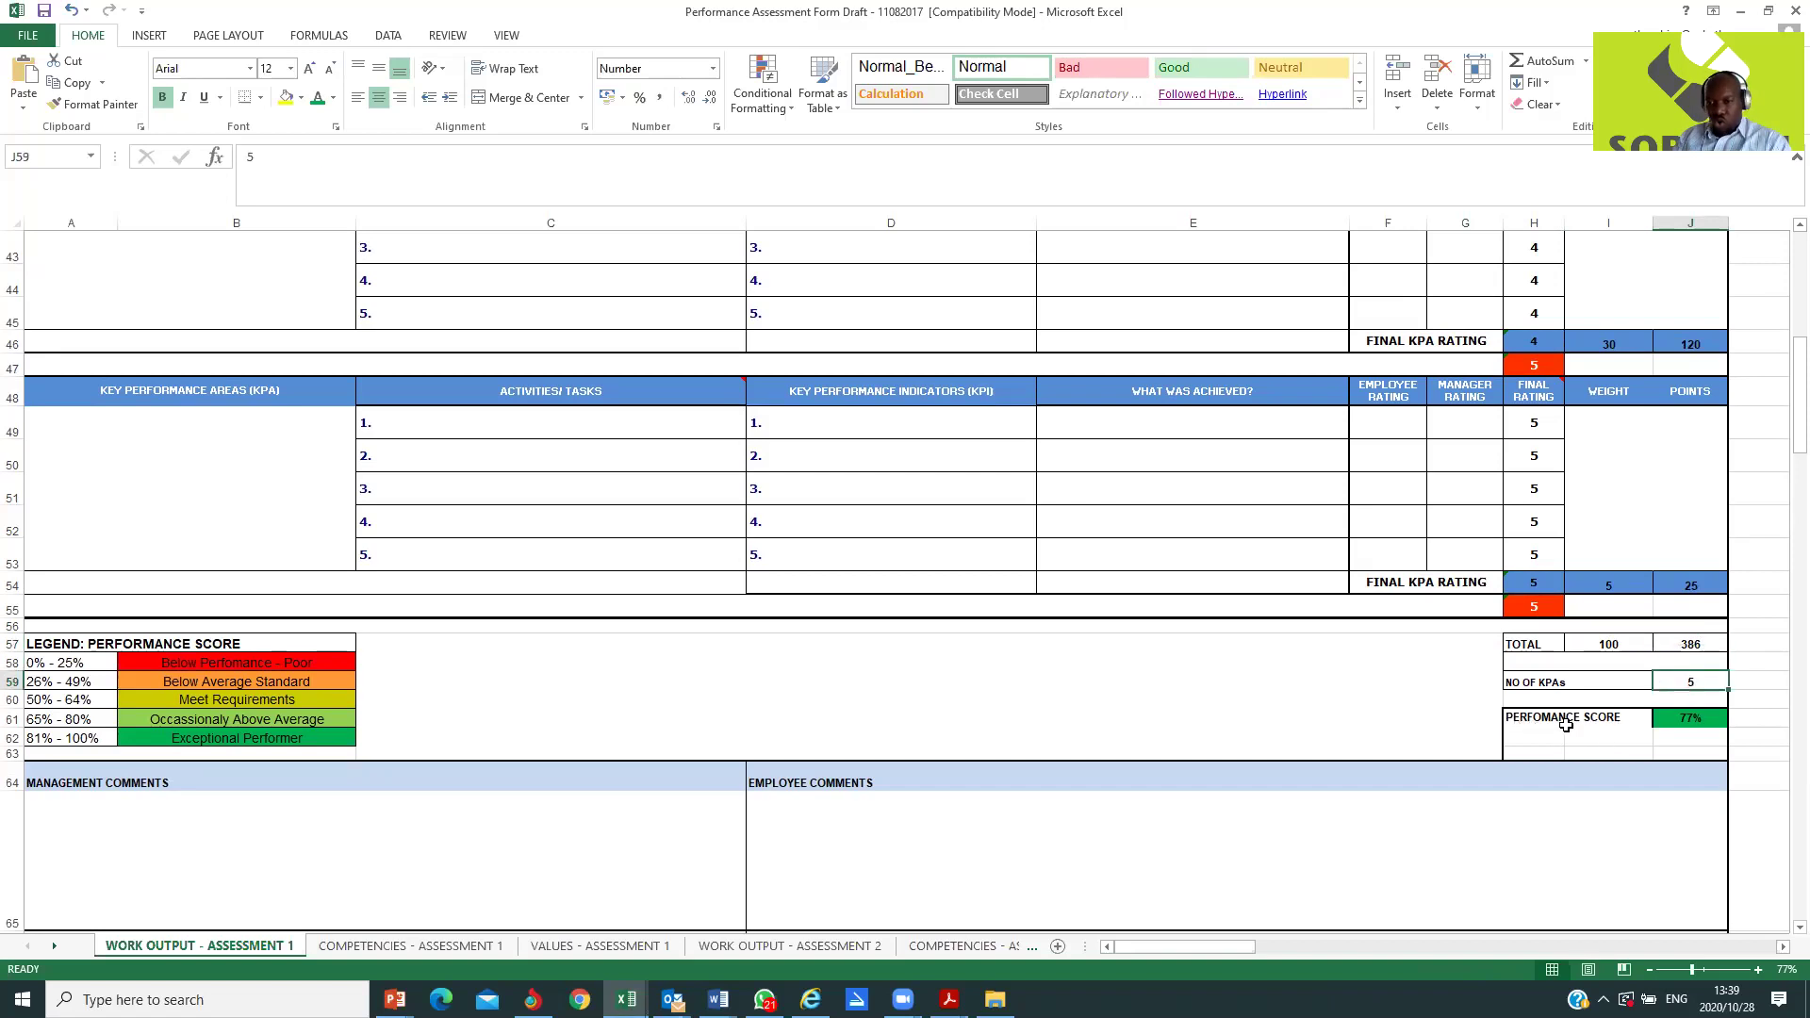
click(1694, 717)
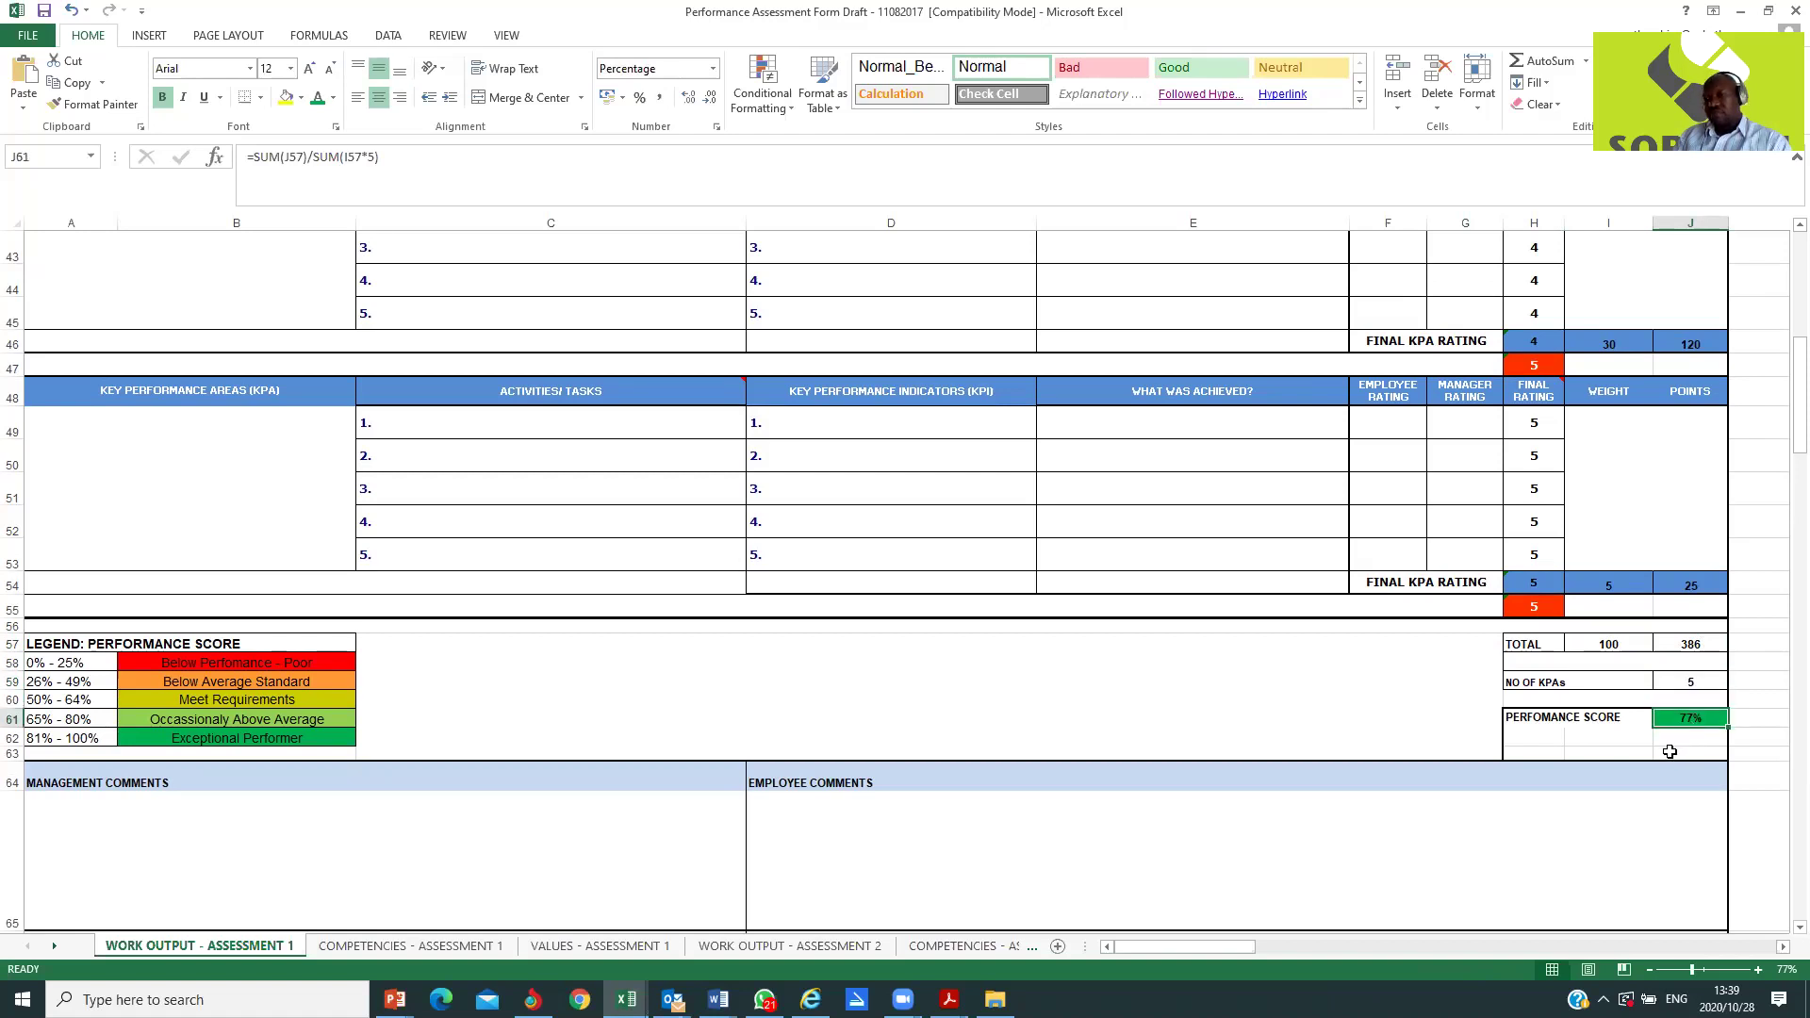
Step: Set the final ratings of all five activities in the second KPA table to 5
scroll(1548, 651, up, 1)
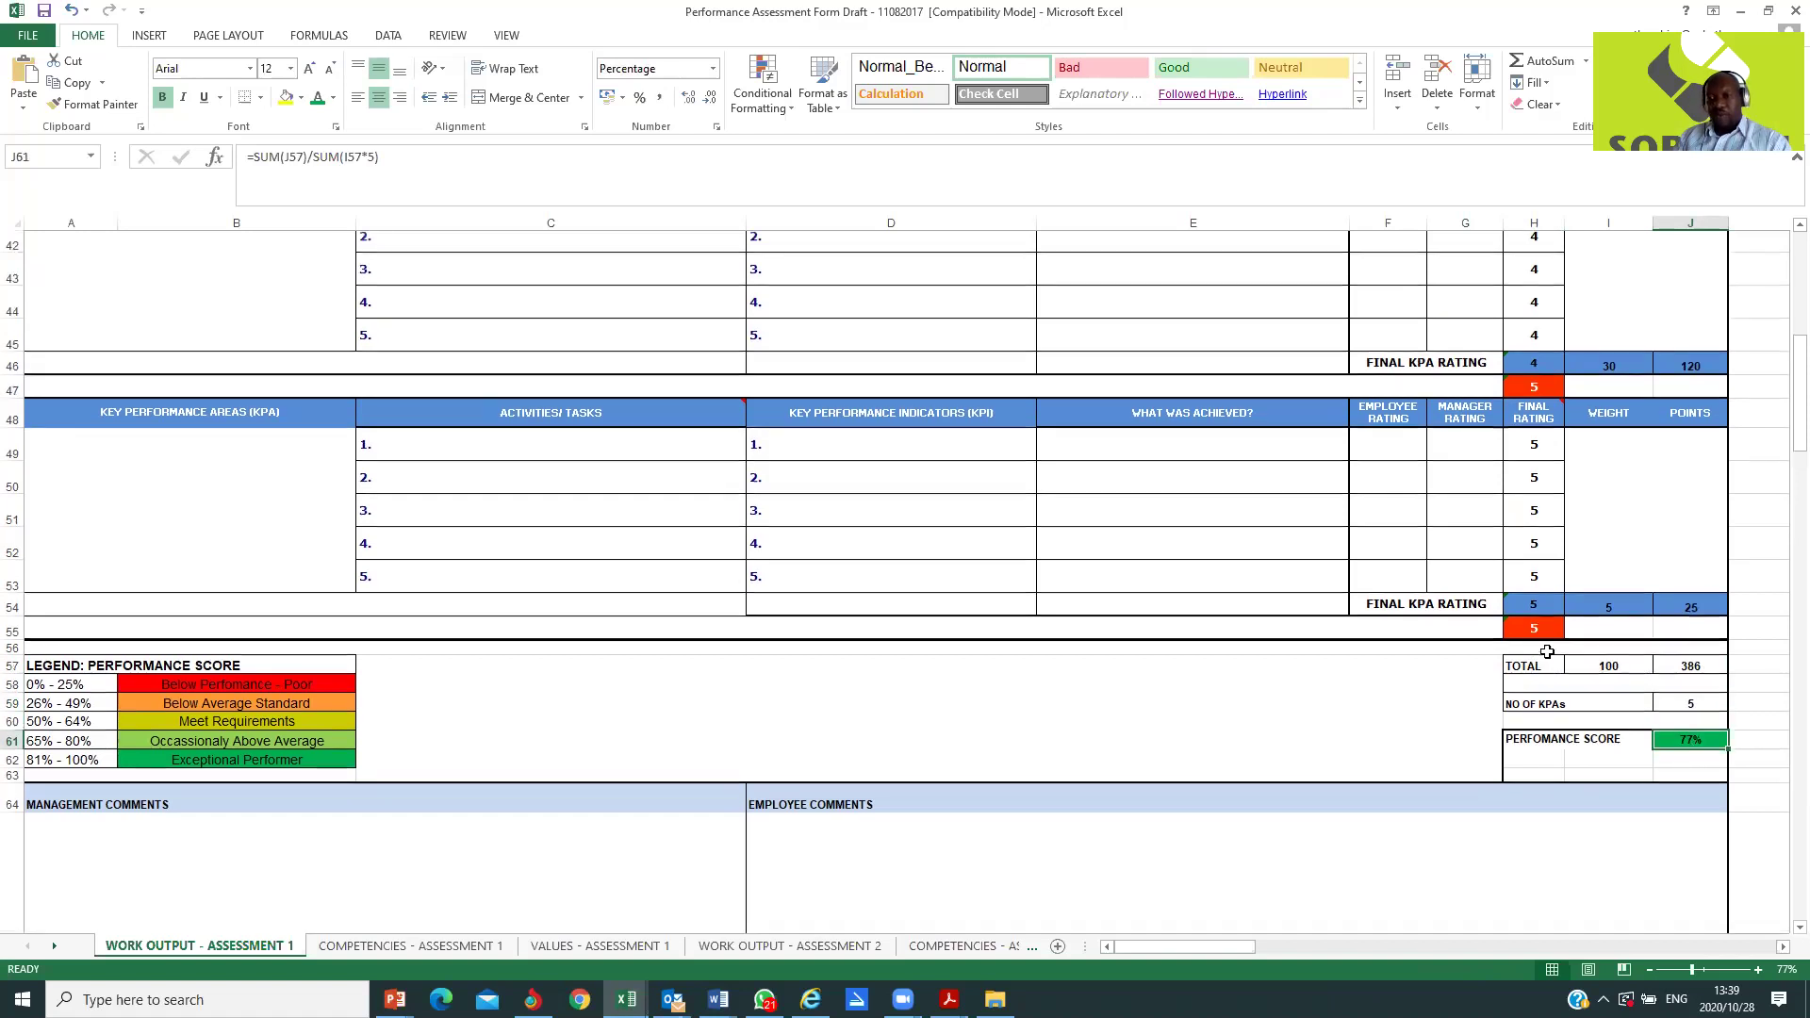
scroll(1548, 653, up, 2)
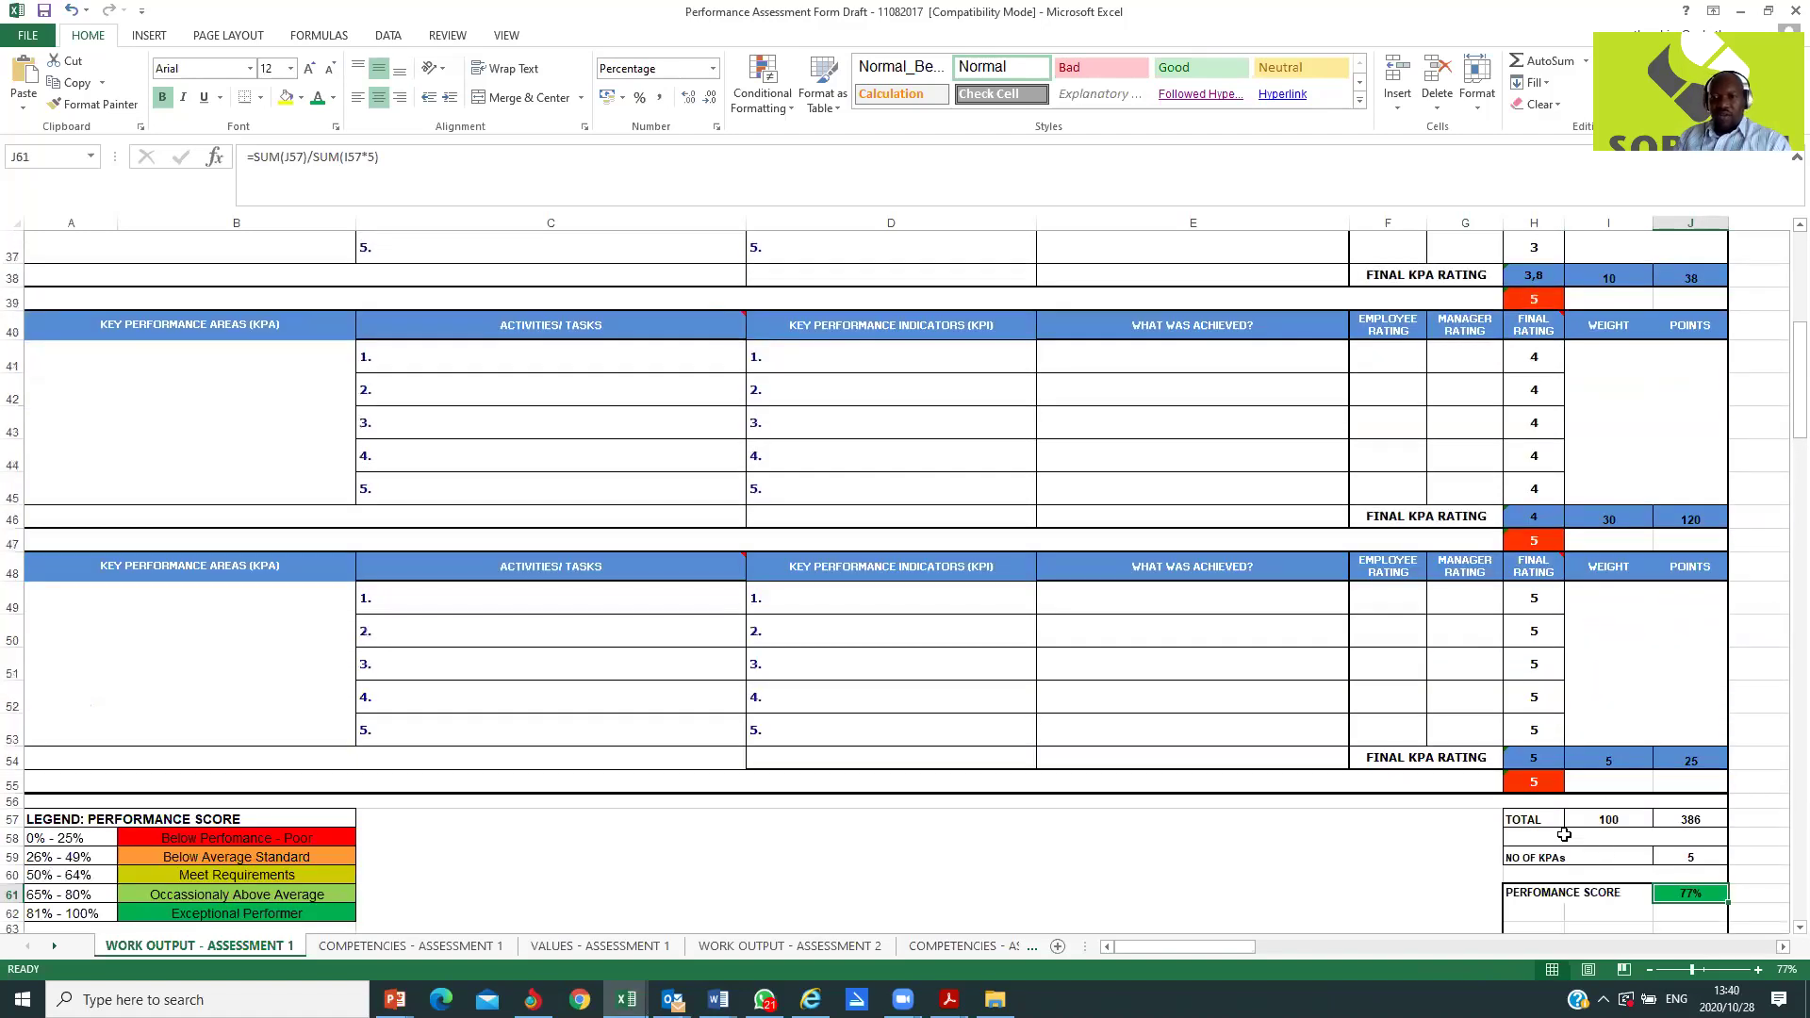
scroll(1495, 841, up, 4)
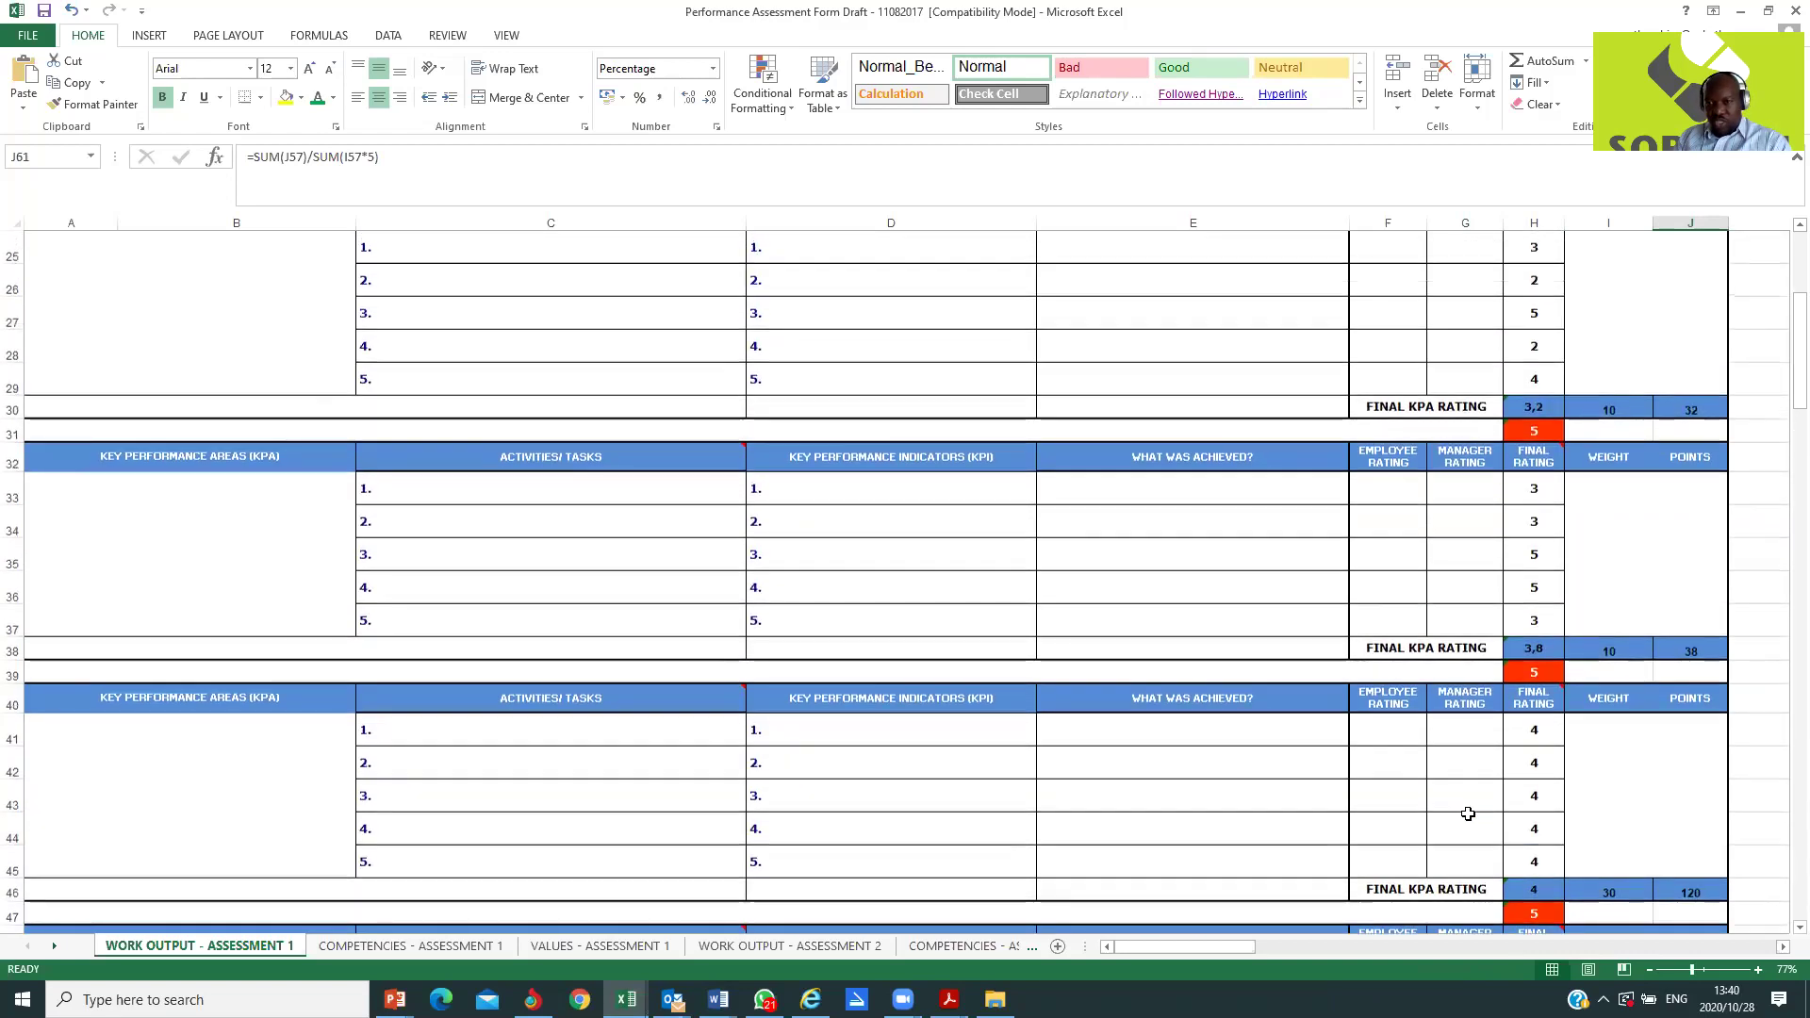
scroll(1468, 814, up, 1)
click(1541, 322)
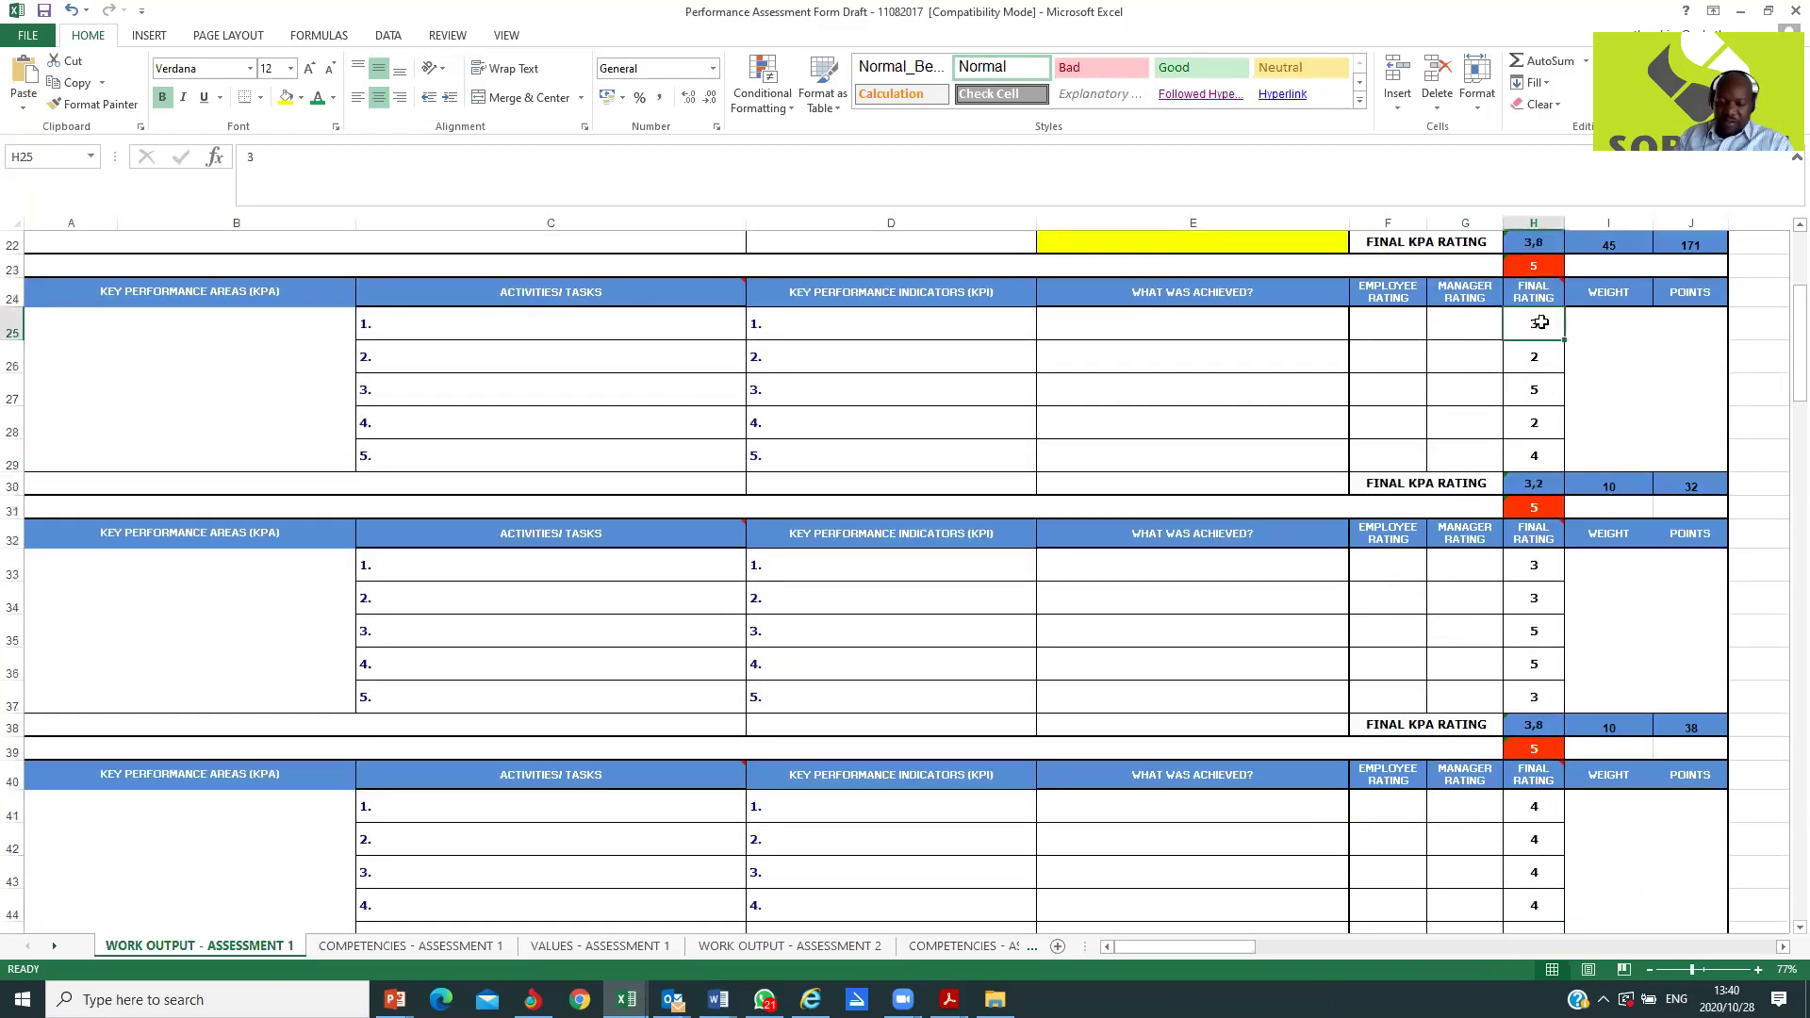
text(5)
key(Return)
text(5)
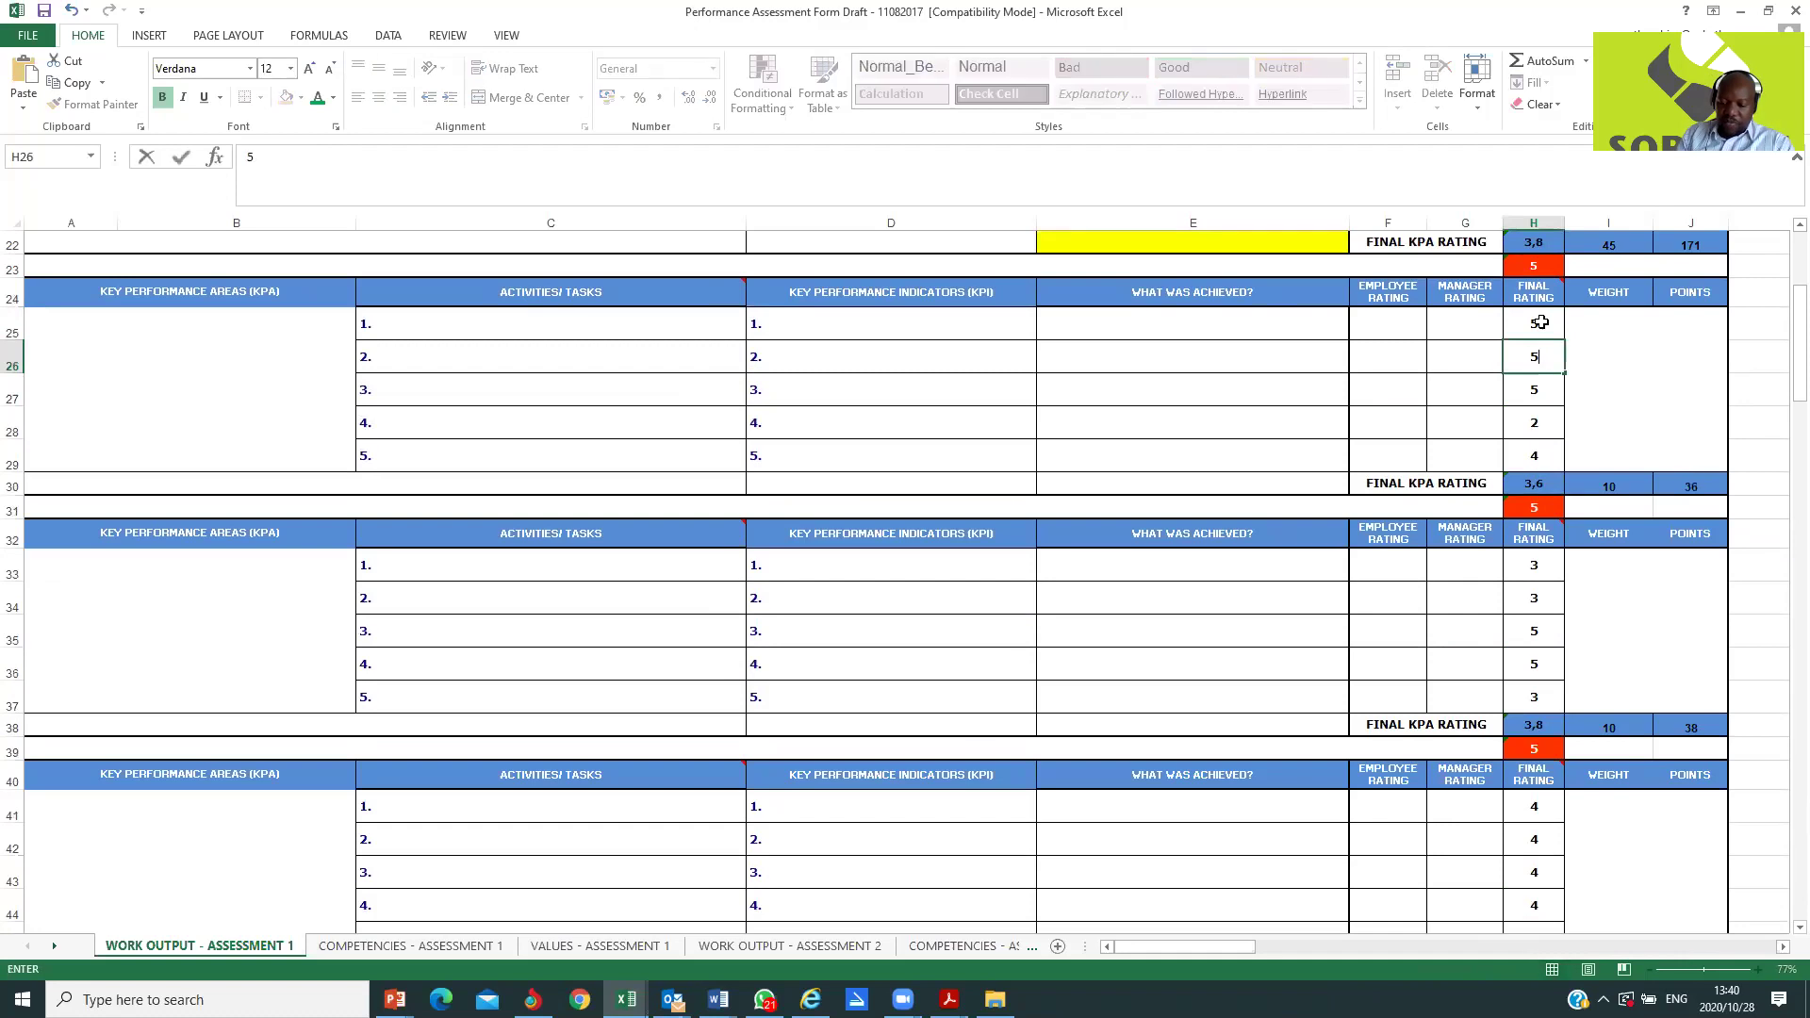
key(Return)
text(5)
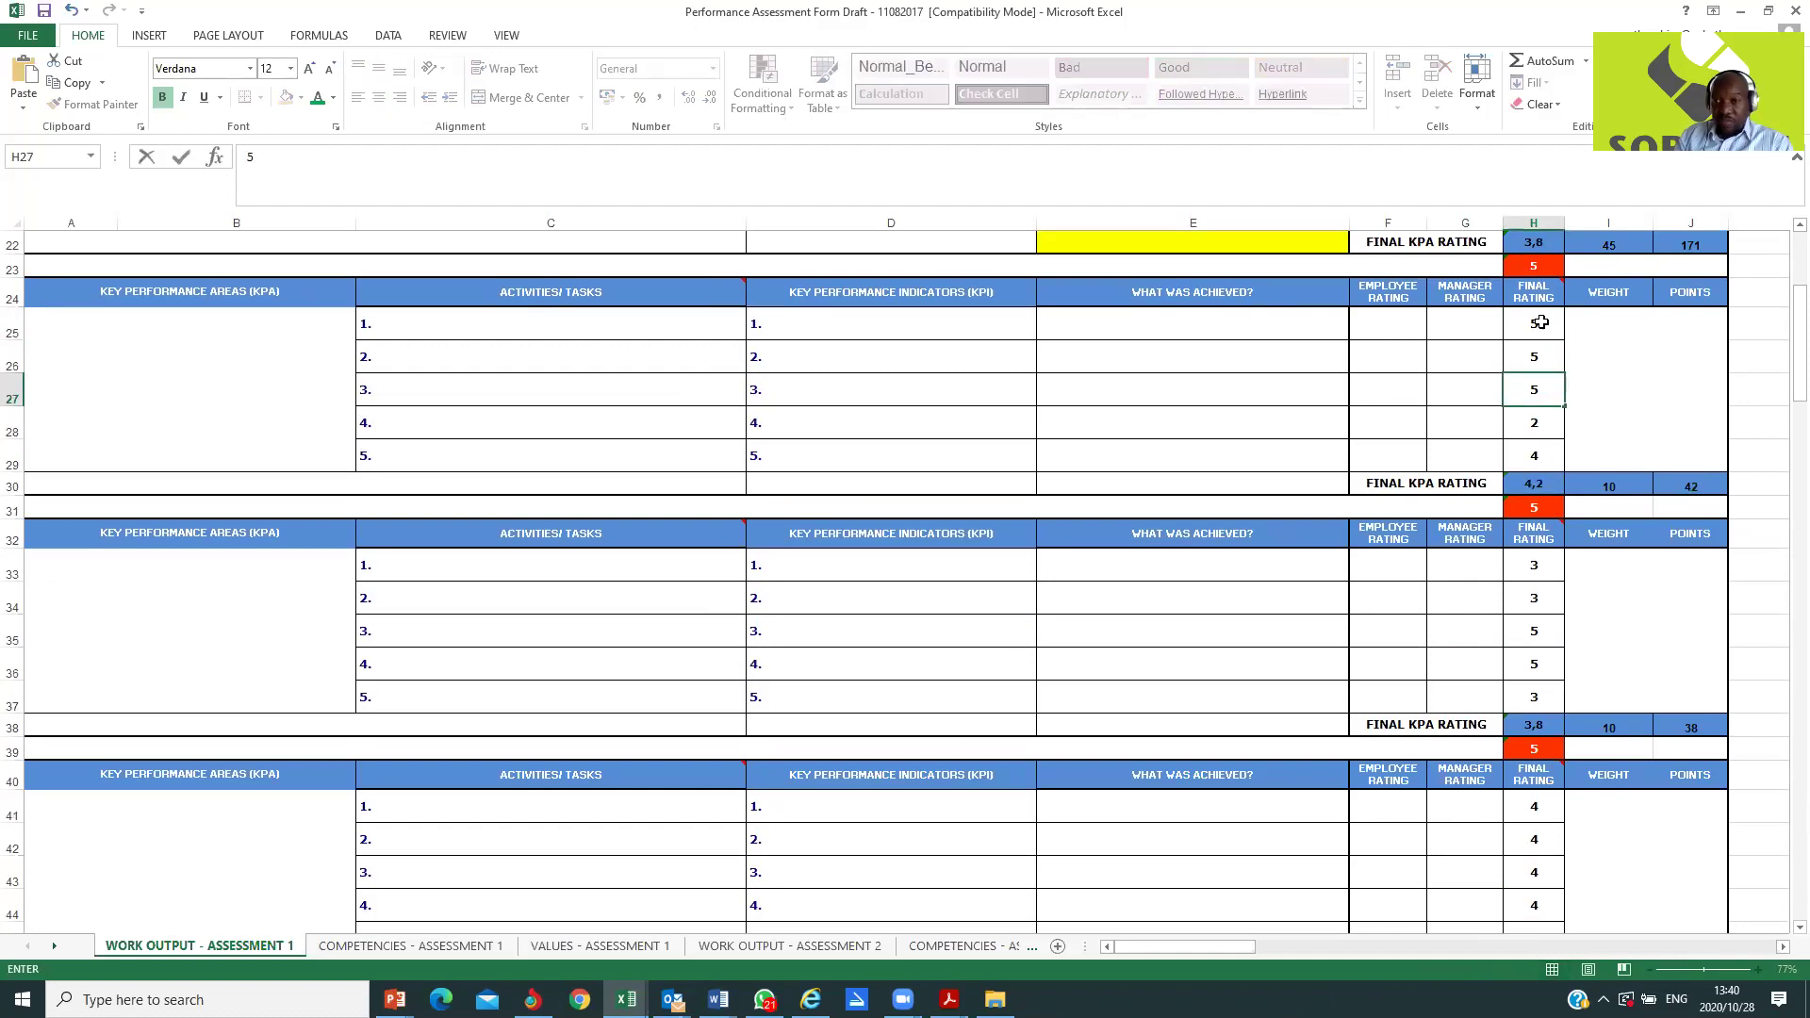
key(Return)
text(5)
key(Return)
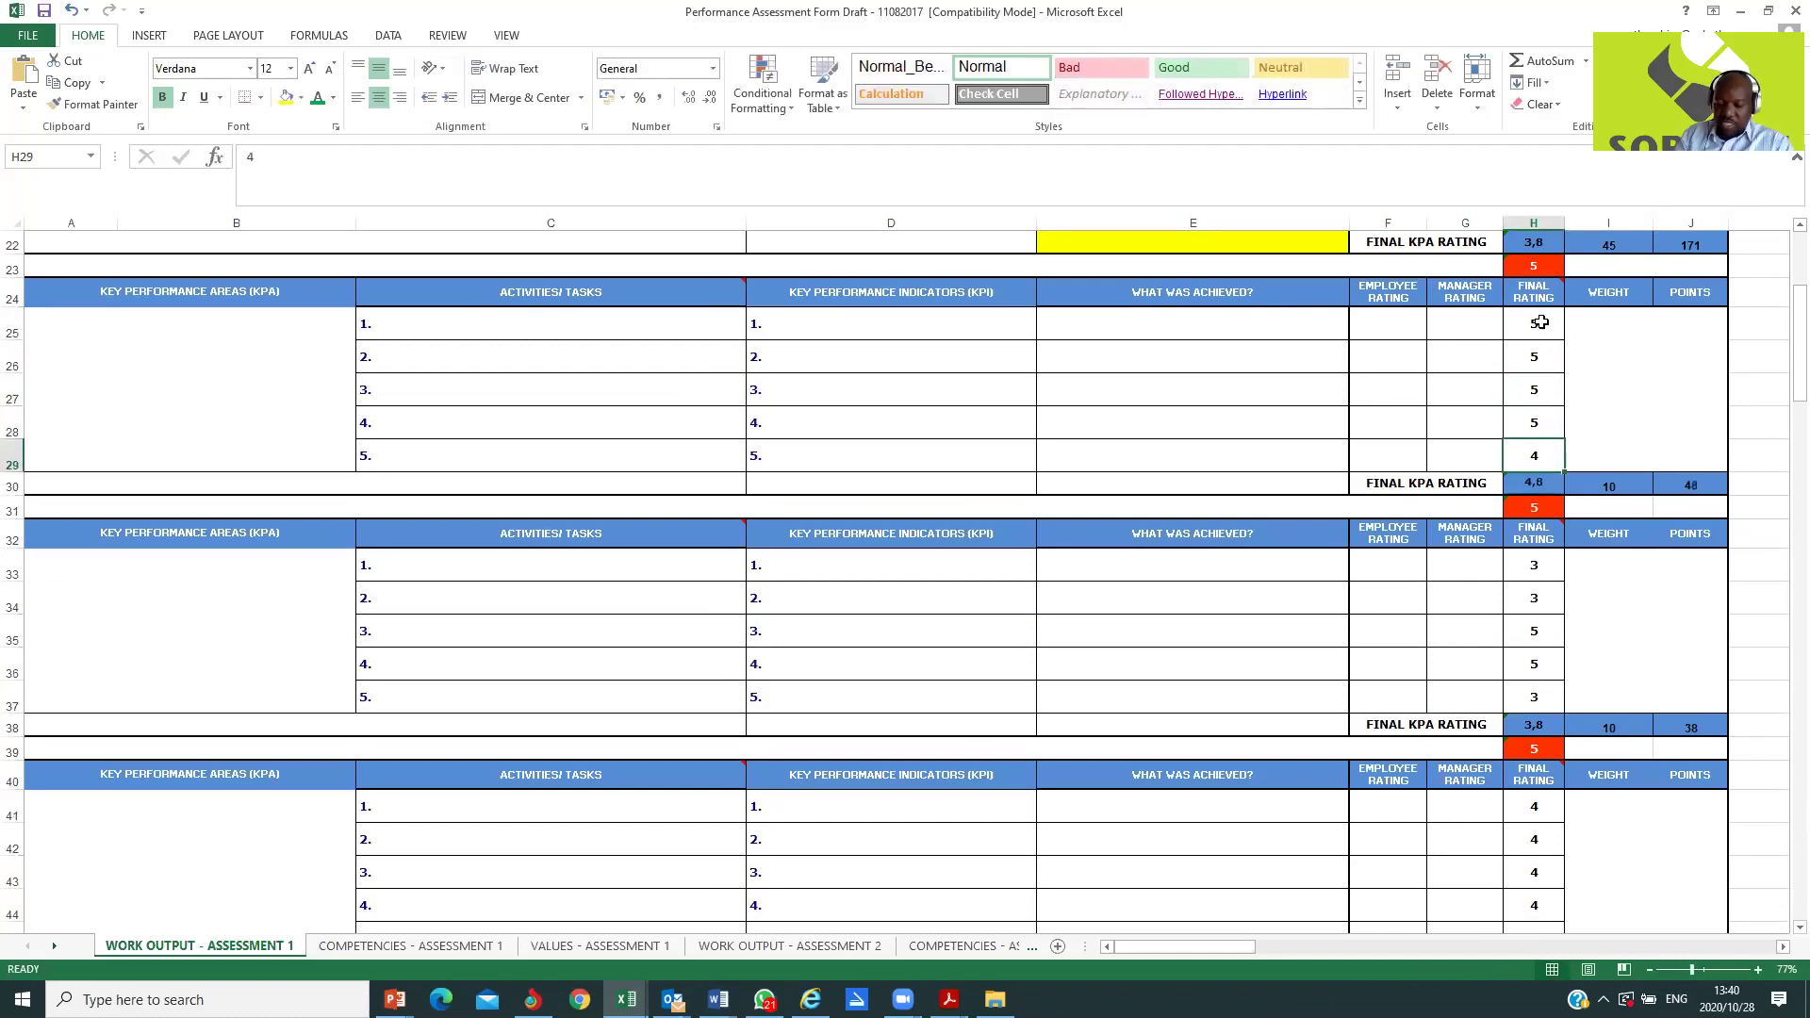
text(5)
key(Return)
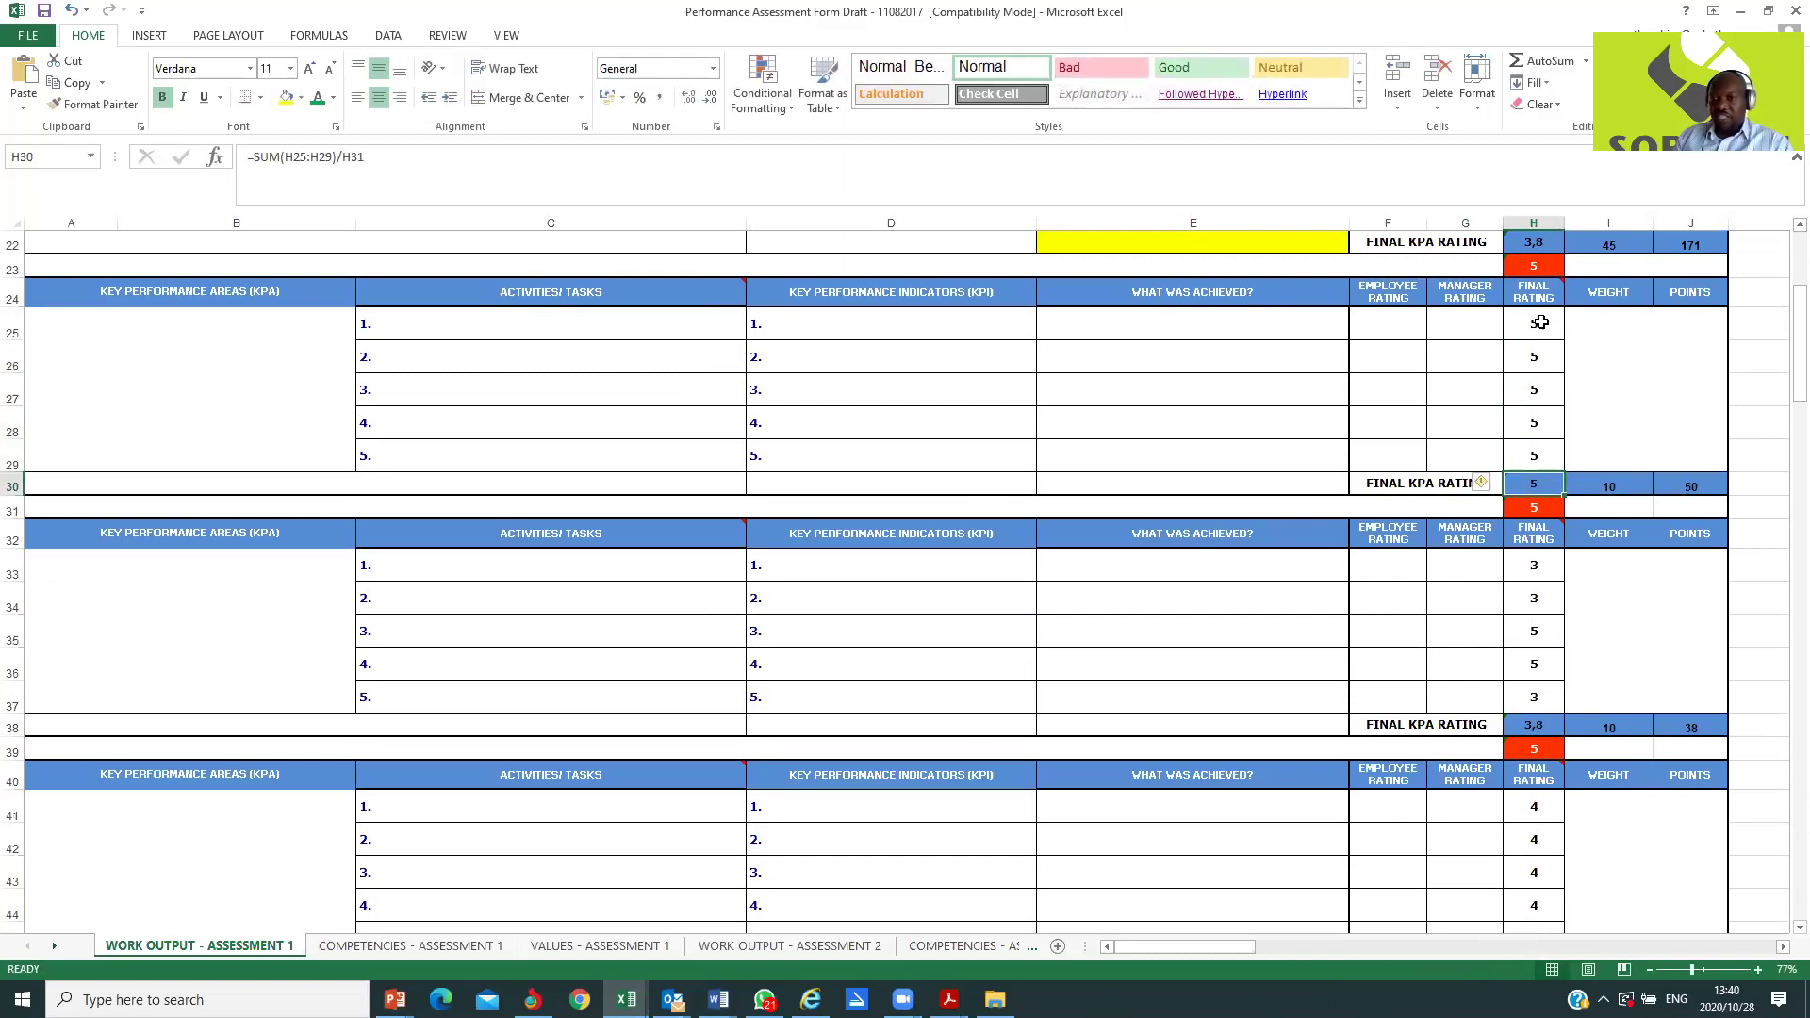
Step: Check the performance score against the KPA tables' ratings and the Exceptional Performer band in the performance score legend
scroll(1539, 589, down, 3)
scroll(1540, 589, down, 5)
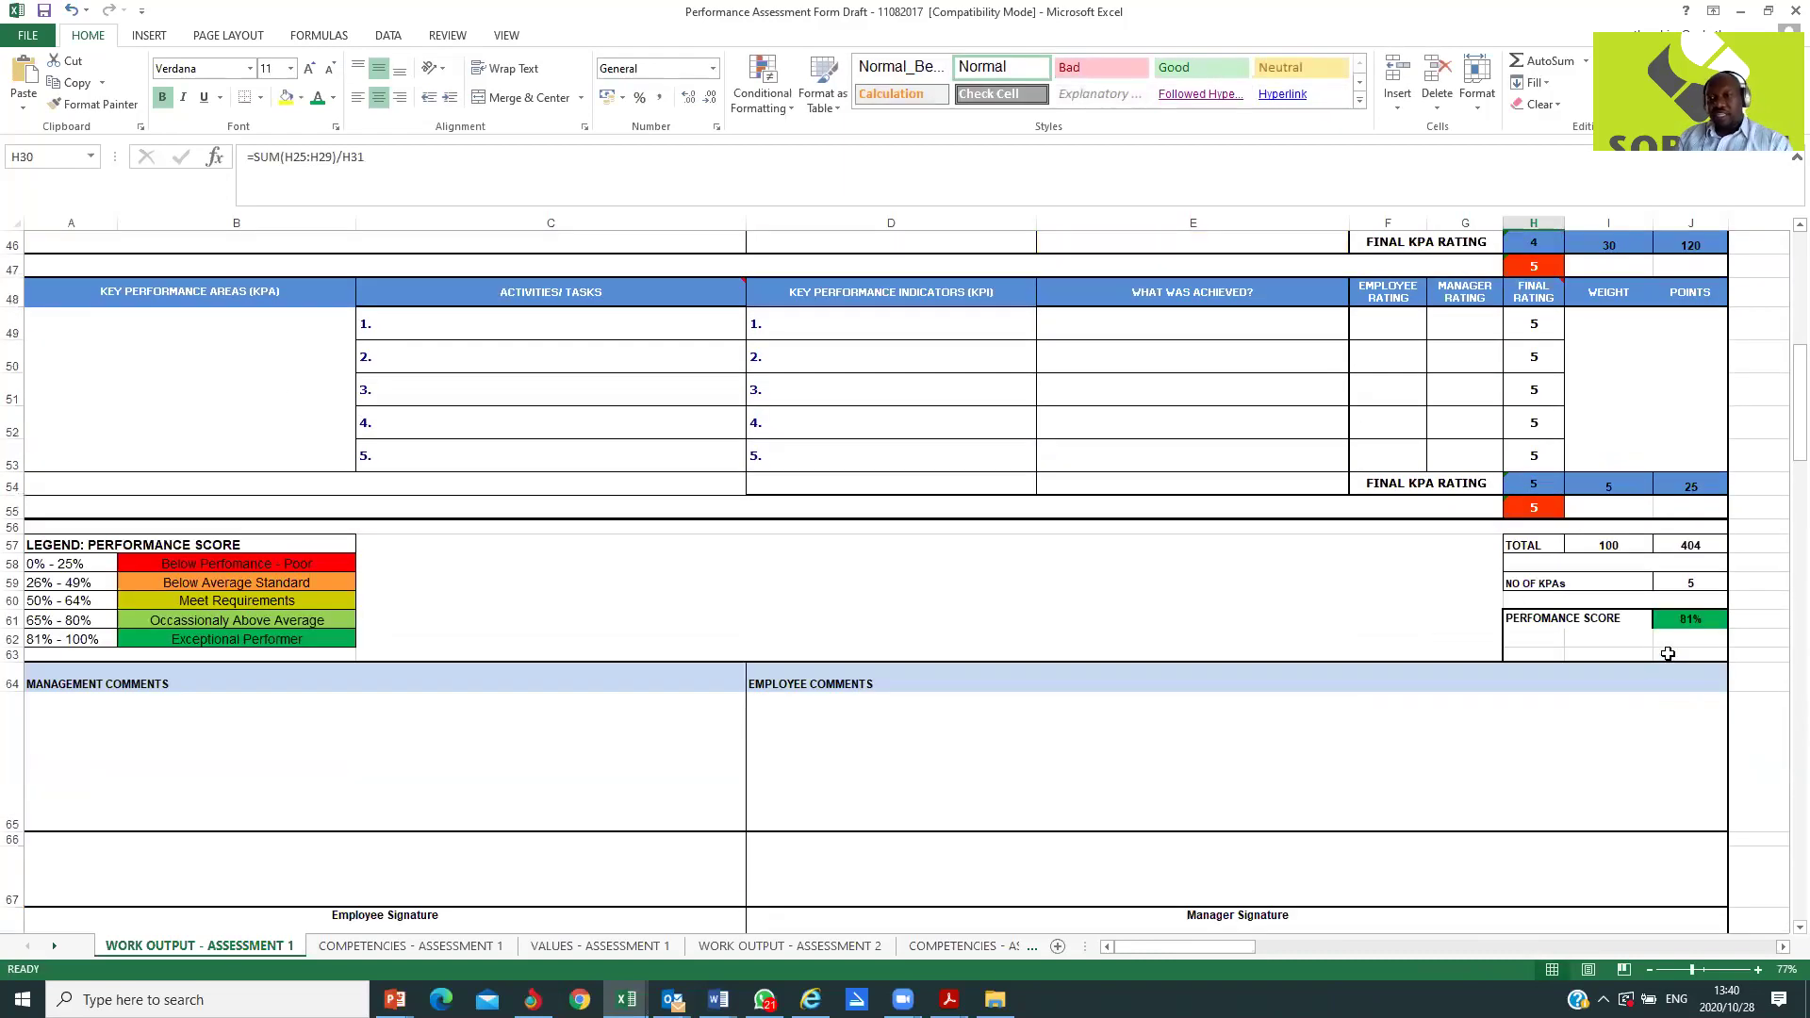
click(1694, 620)
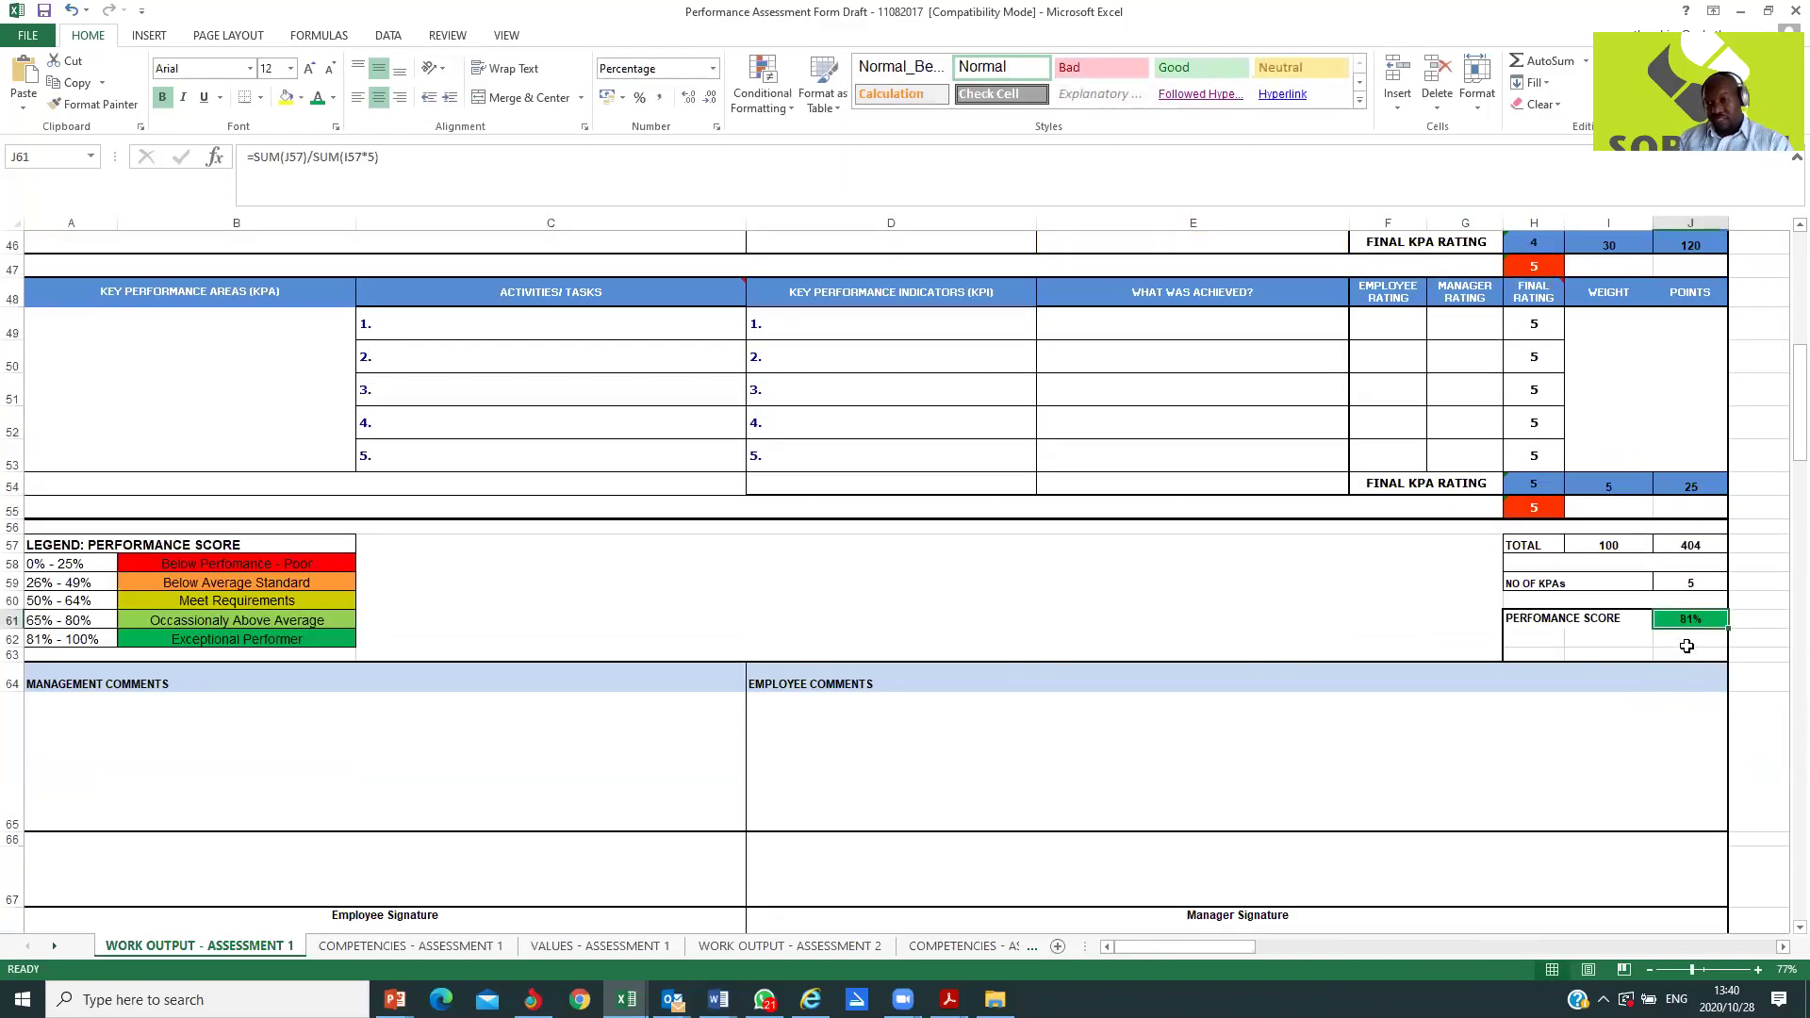
scroll(1508, 477, up, 2)
scroll(1508, 478, up, 7)
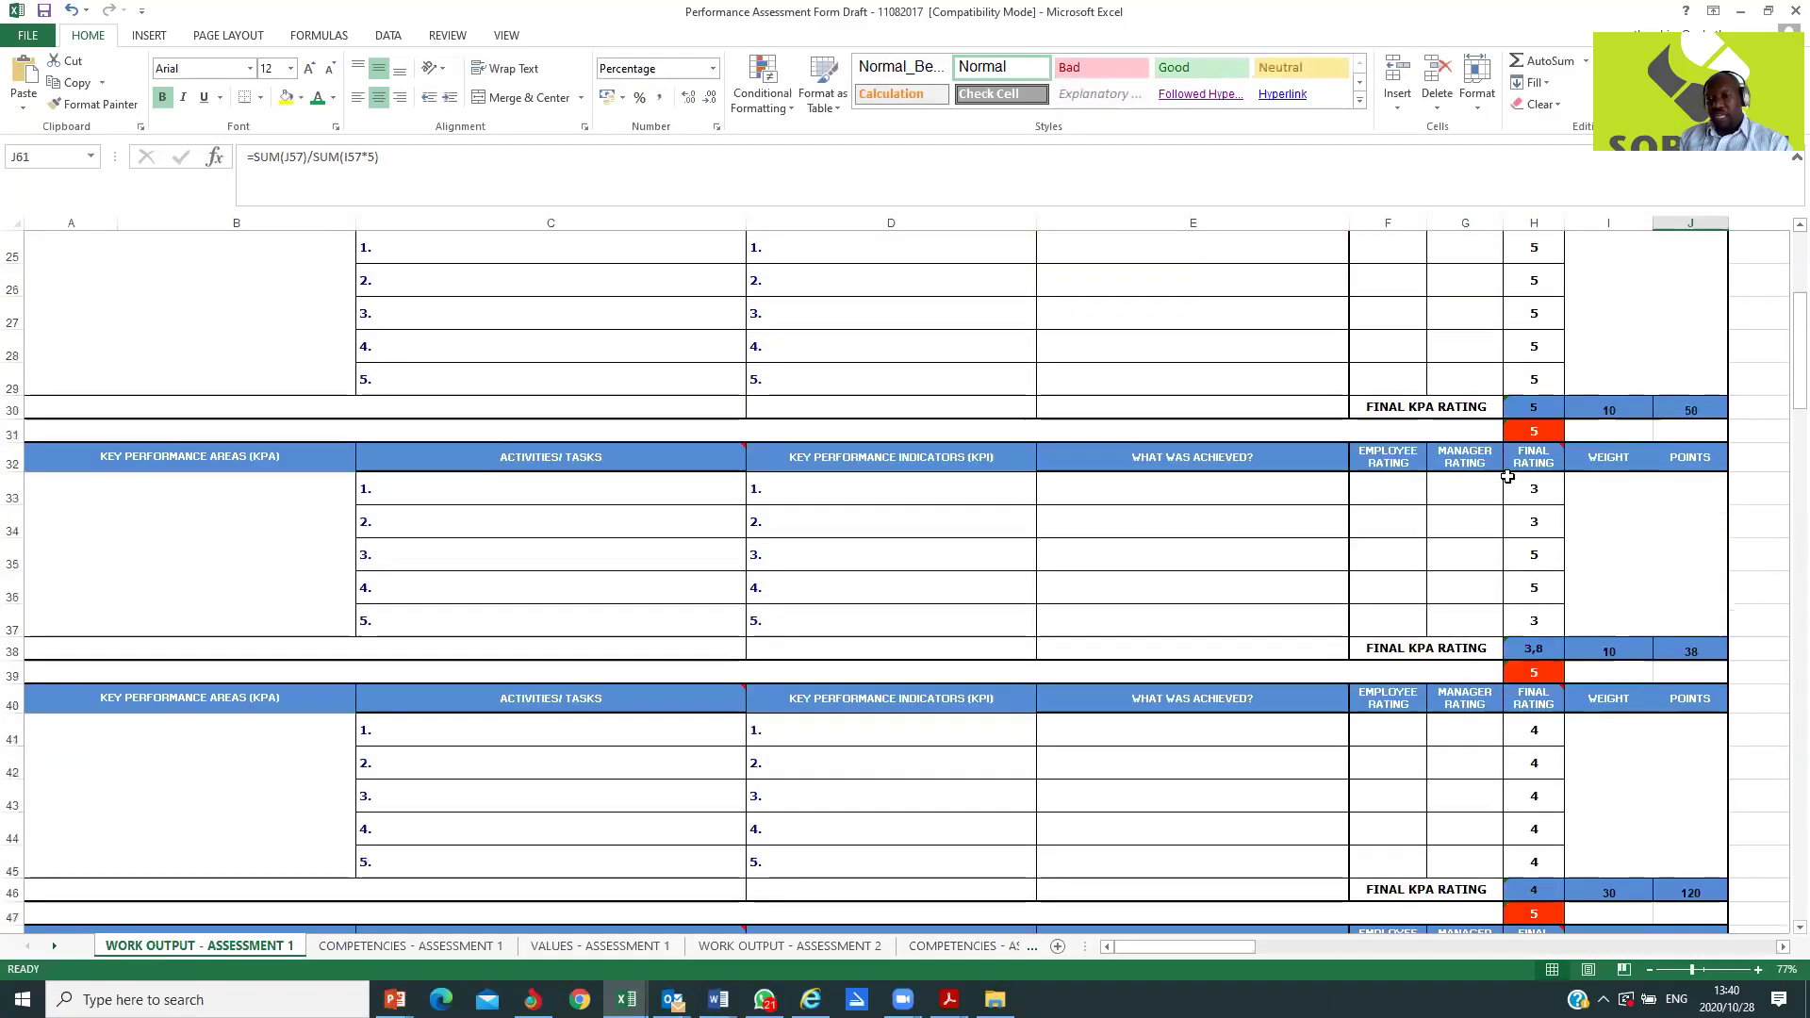
scroll(1498, 455, up, 3)
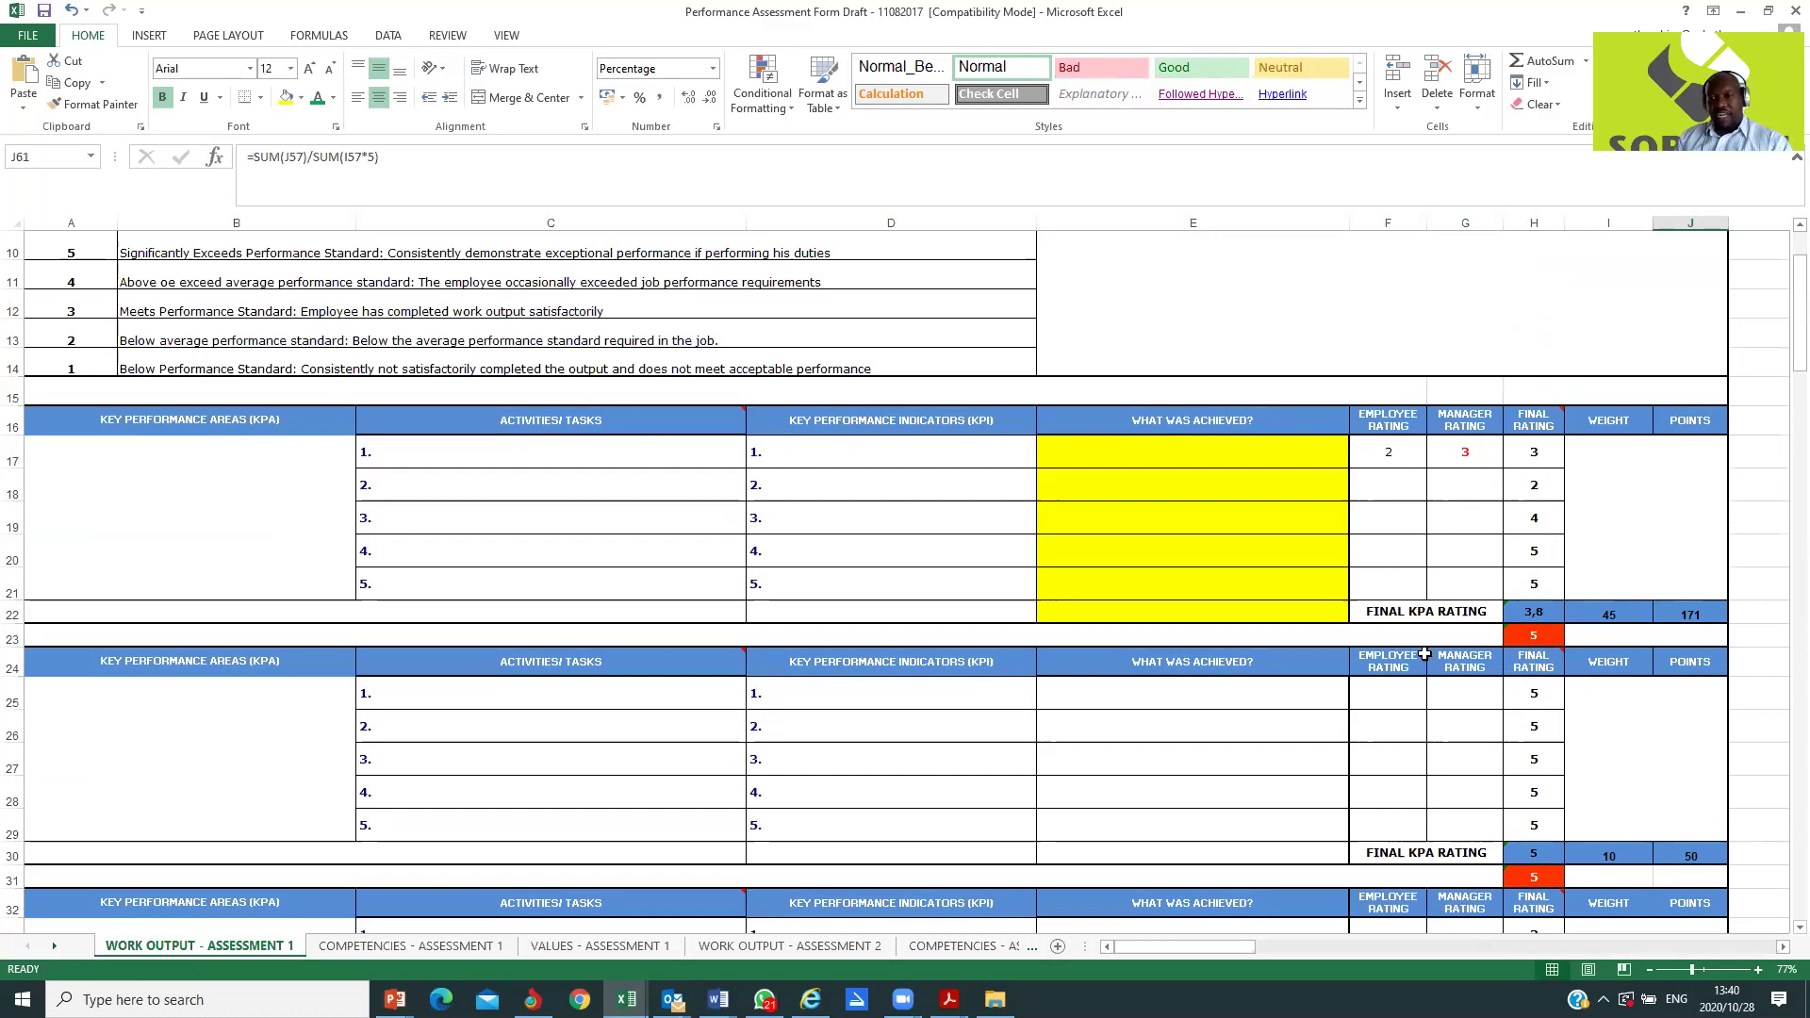
scroll(1413, 669, down, 3)
scroll(1413, 668, down, 7)
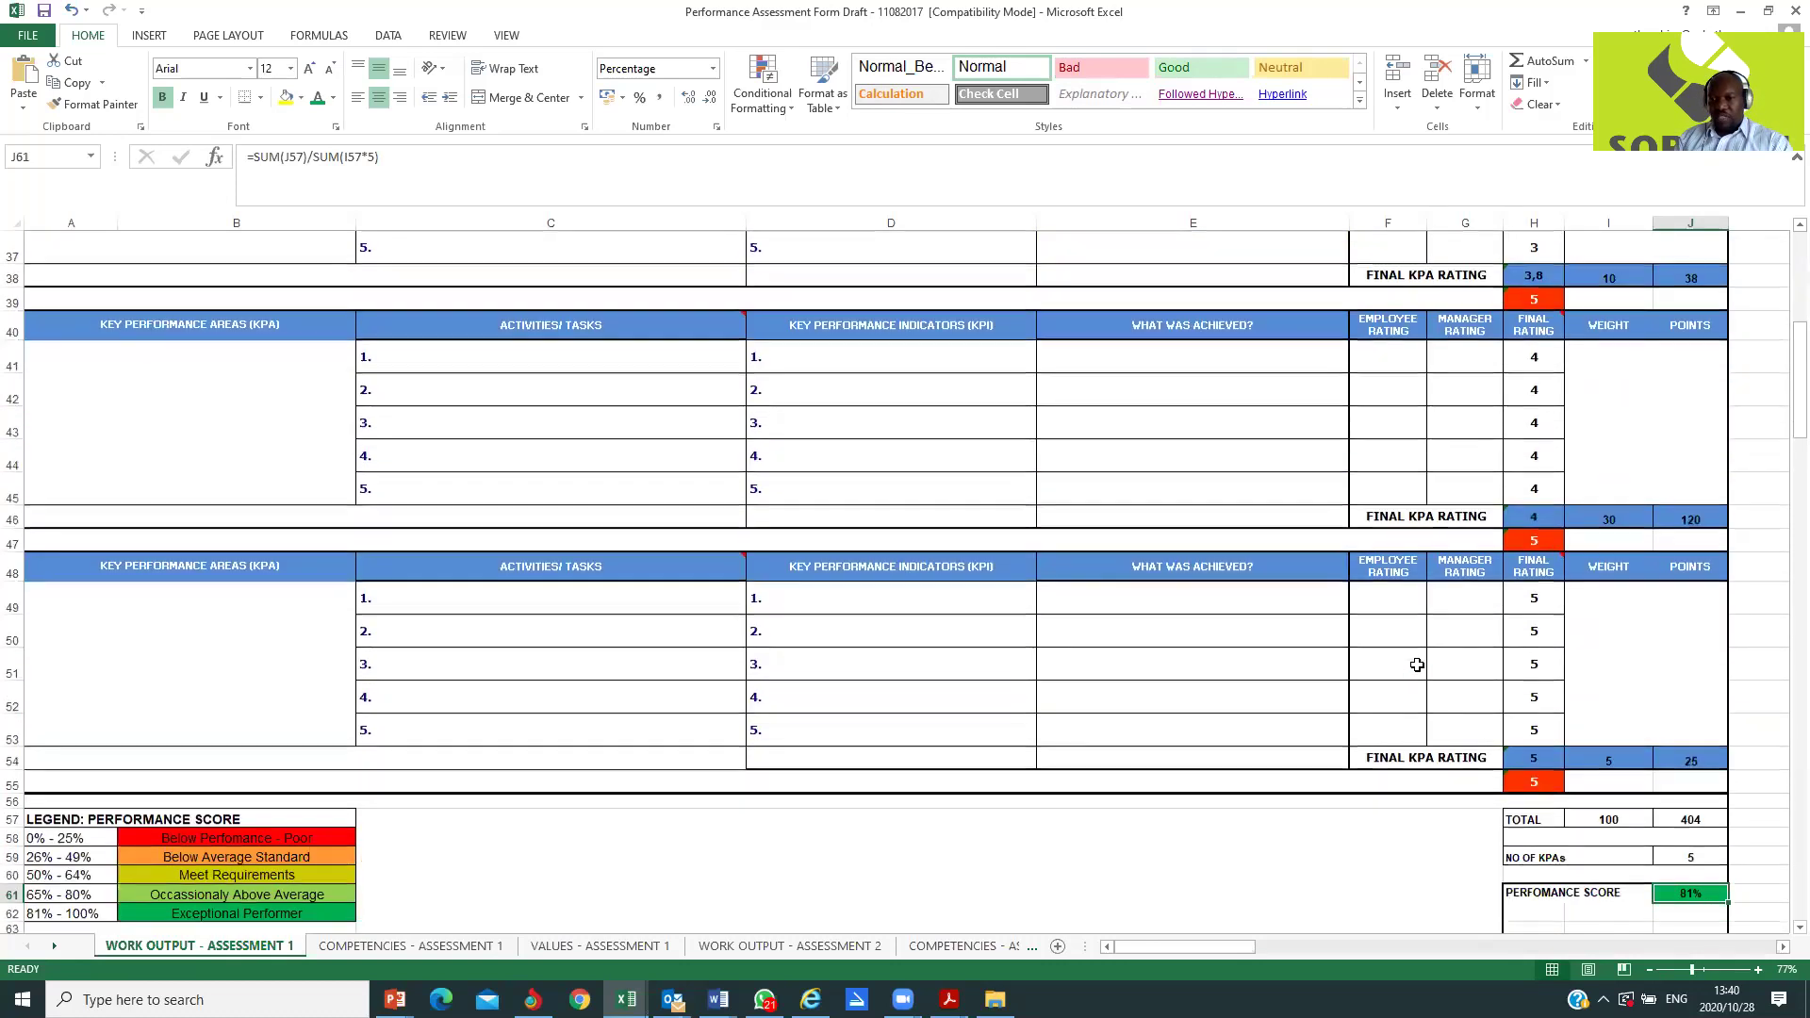
scroll(1440, 666, down, 1)
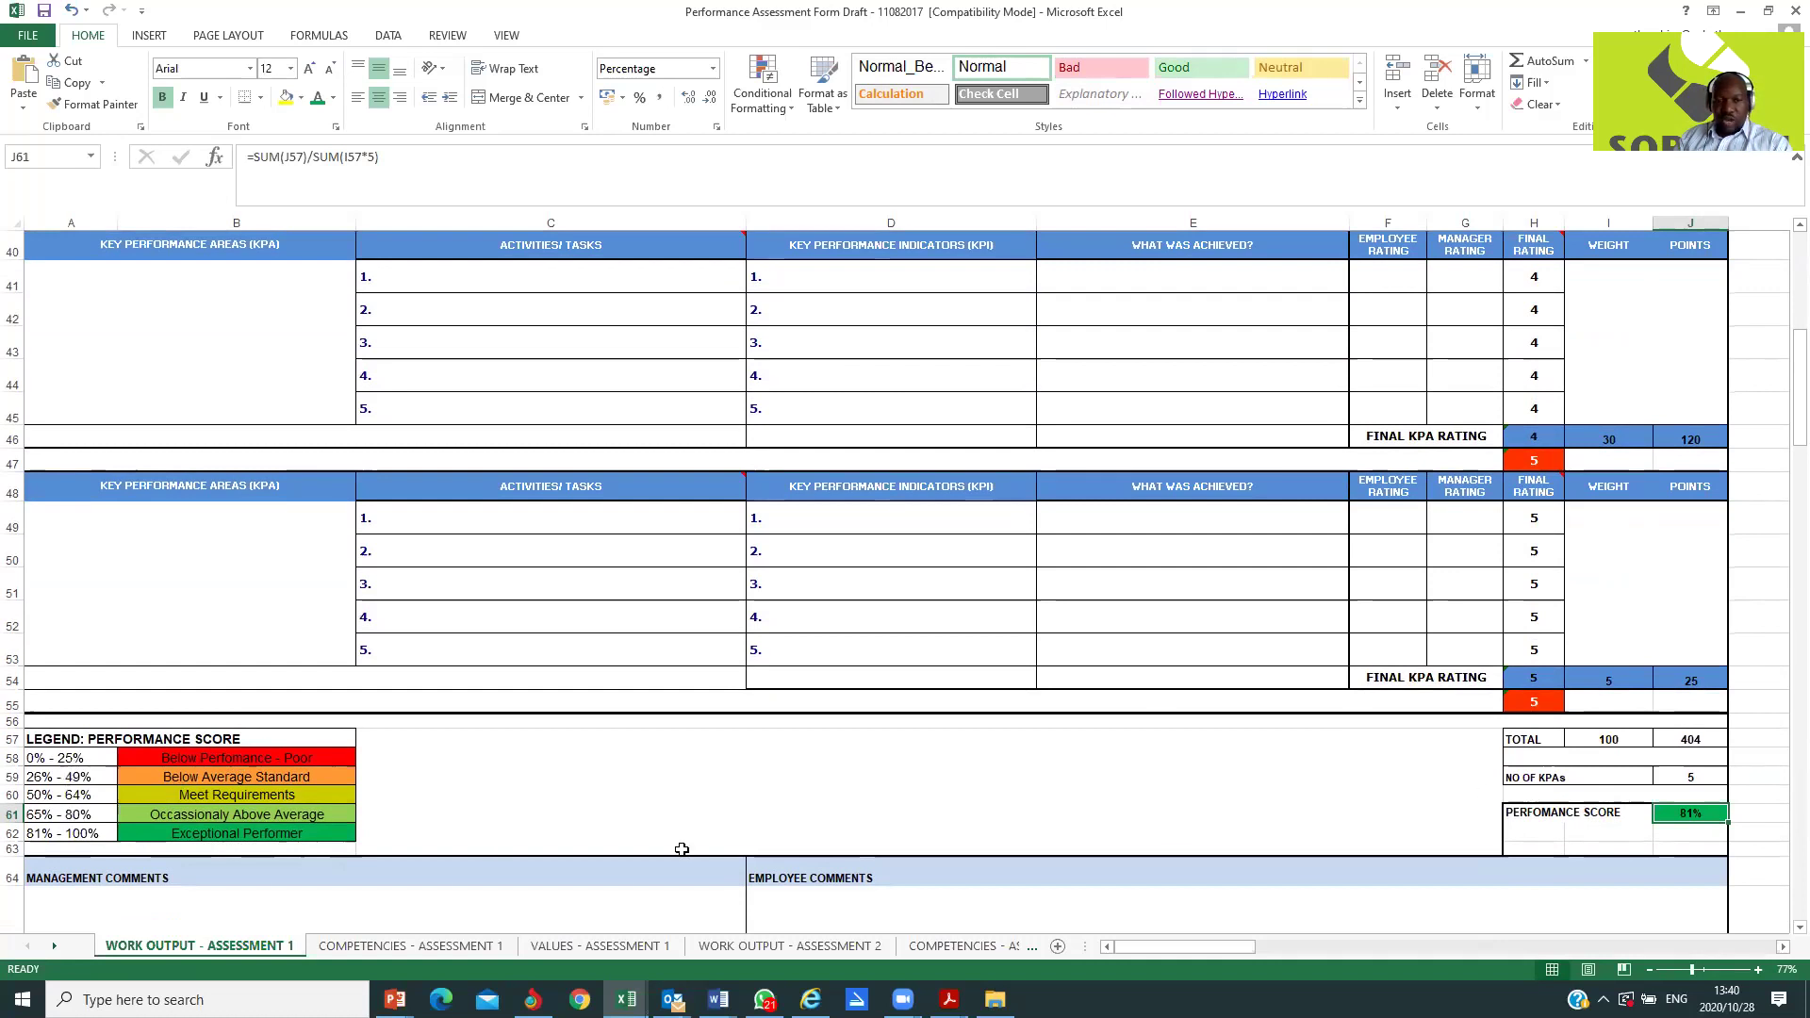
click(244, 836)
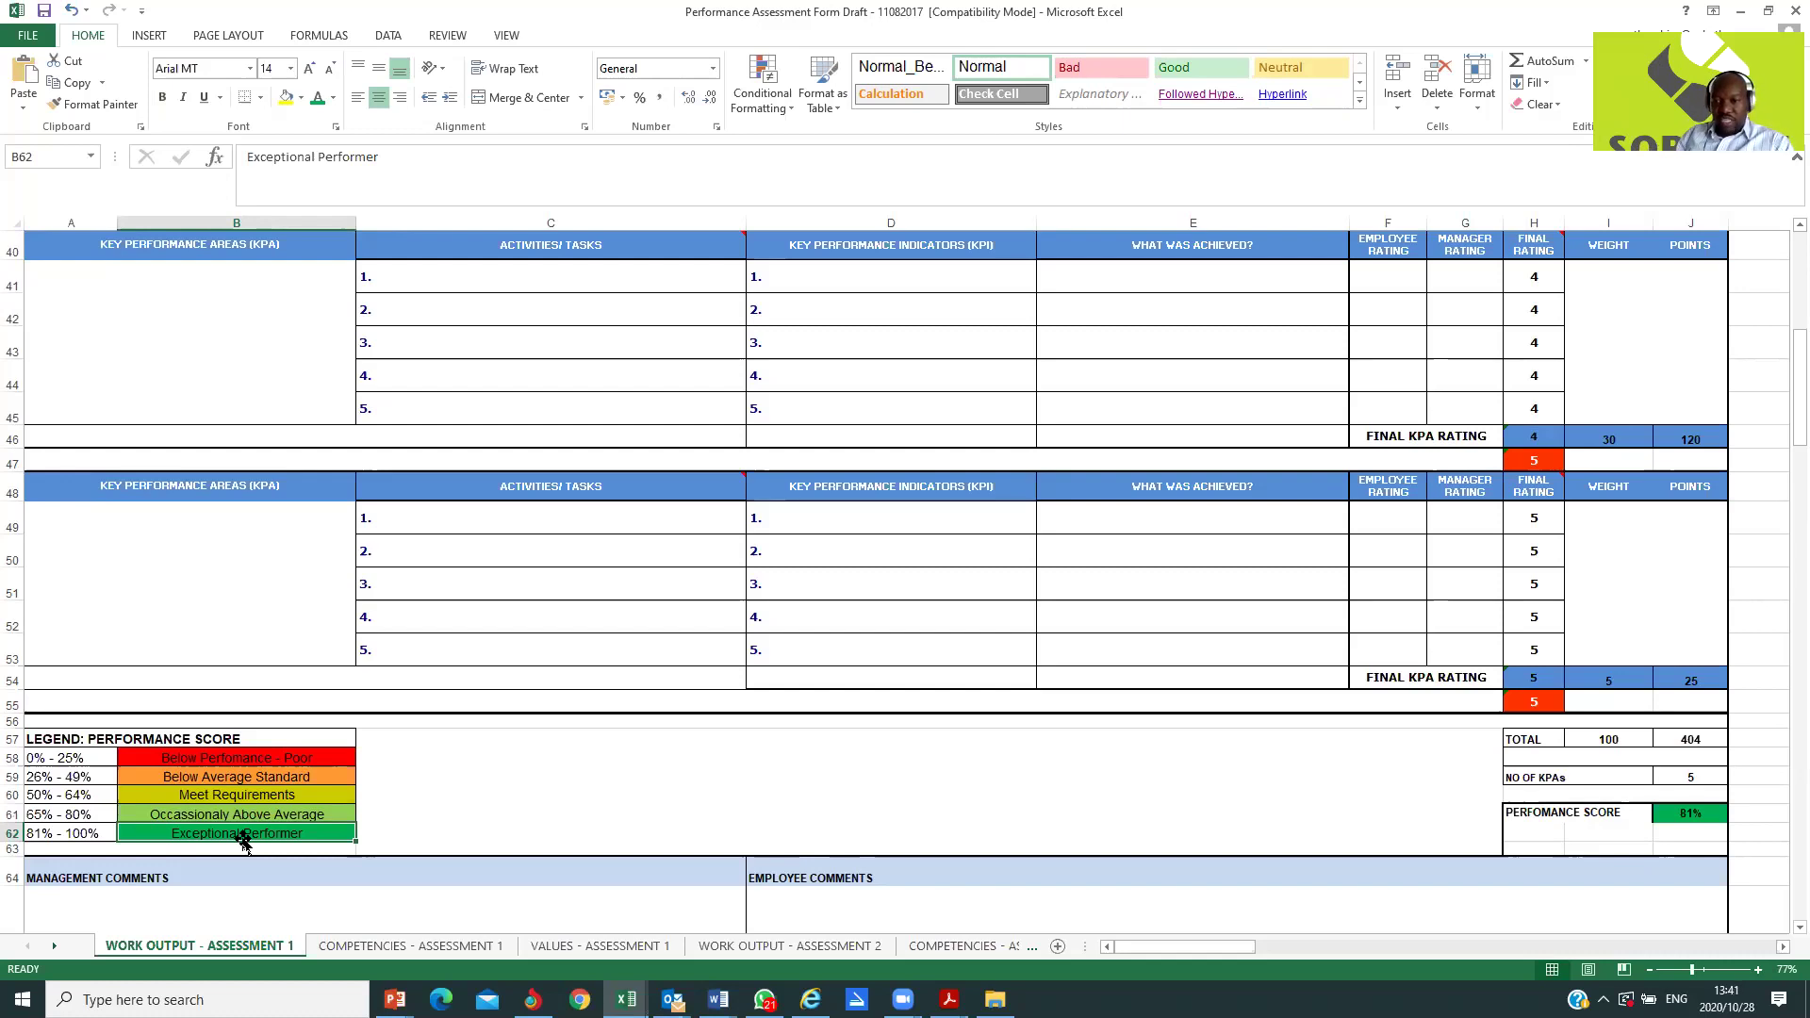
Step: Review the KPA tables' final ratings and highlight the What Was Achieved cells for activities 1 to 5 in the second table
scroll(1259, 613, up, 4)
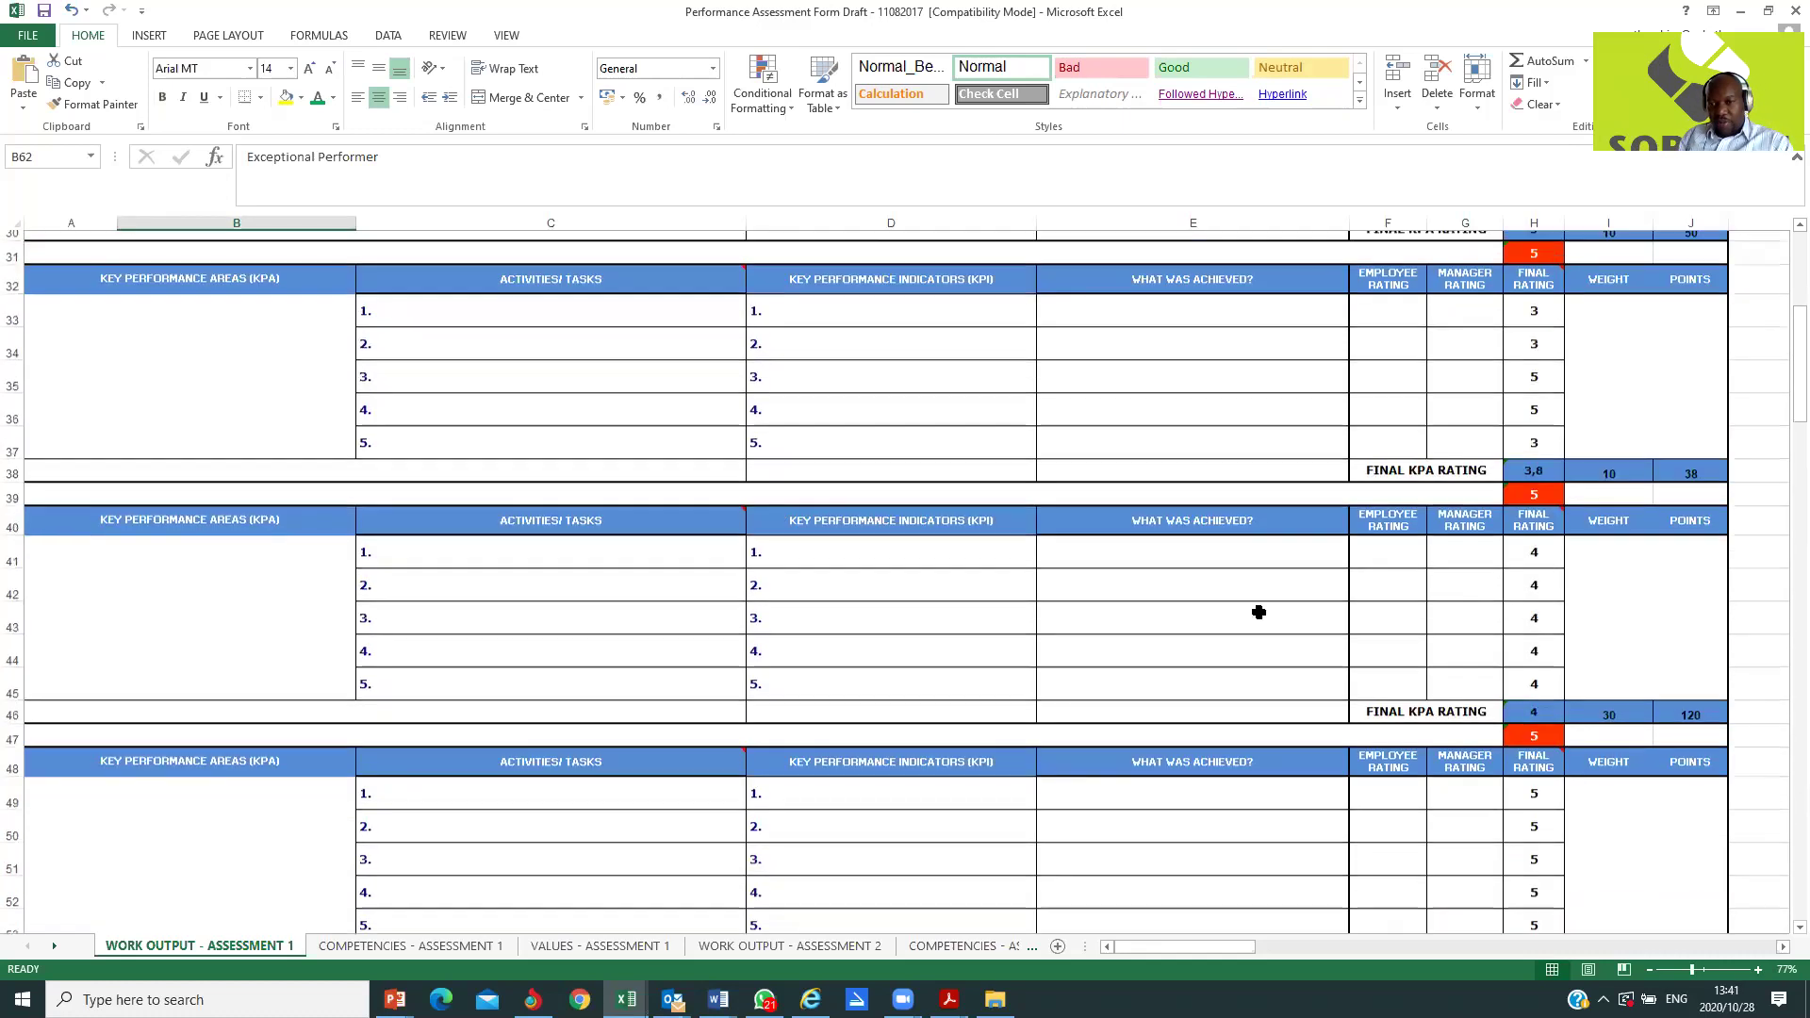
scroll(1259, 613, up, 1)
scroll(1525, 466, up, 2)
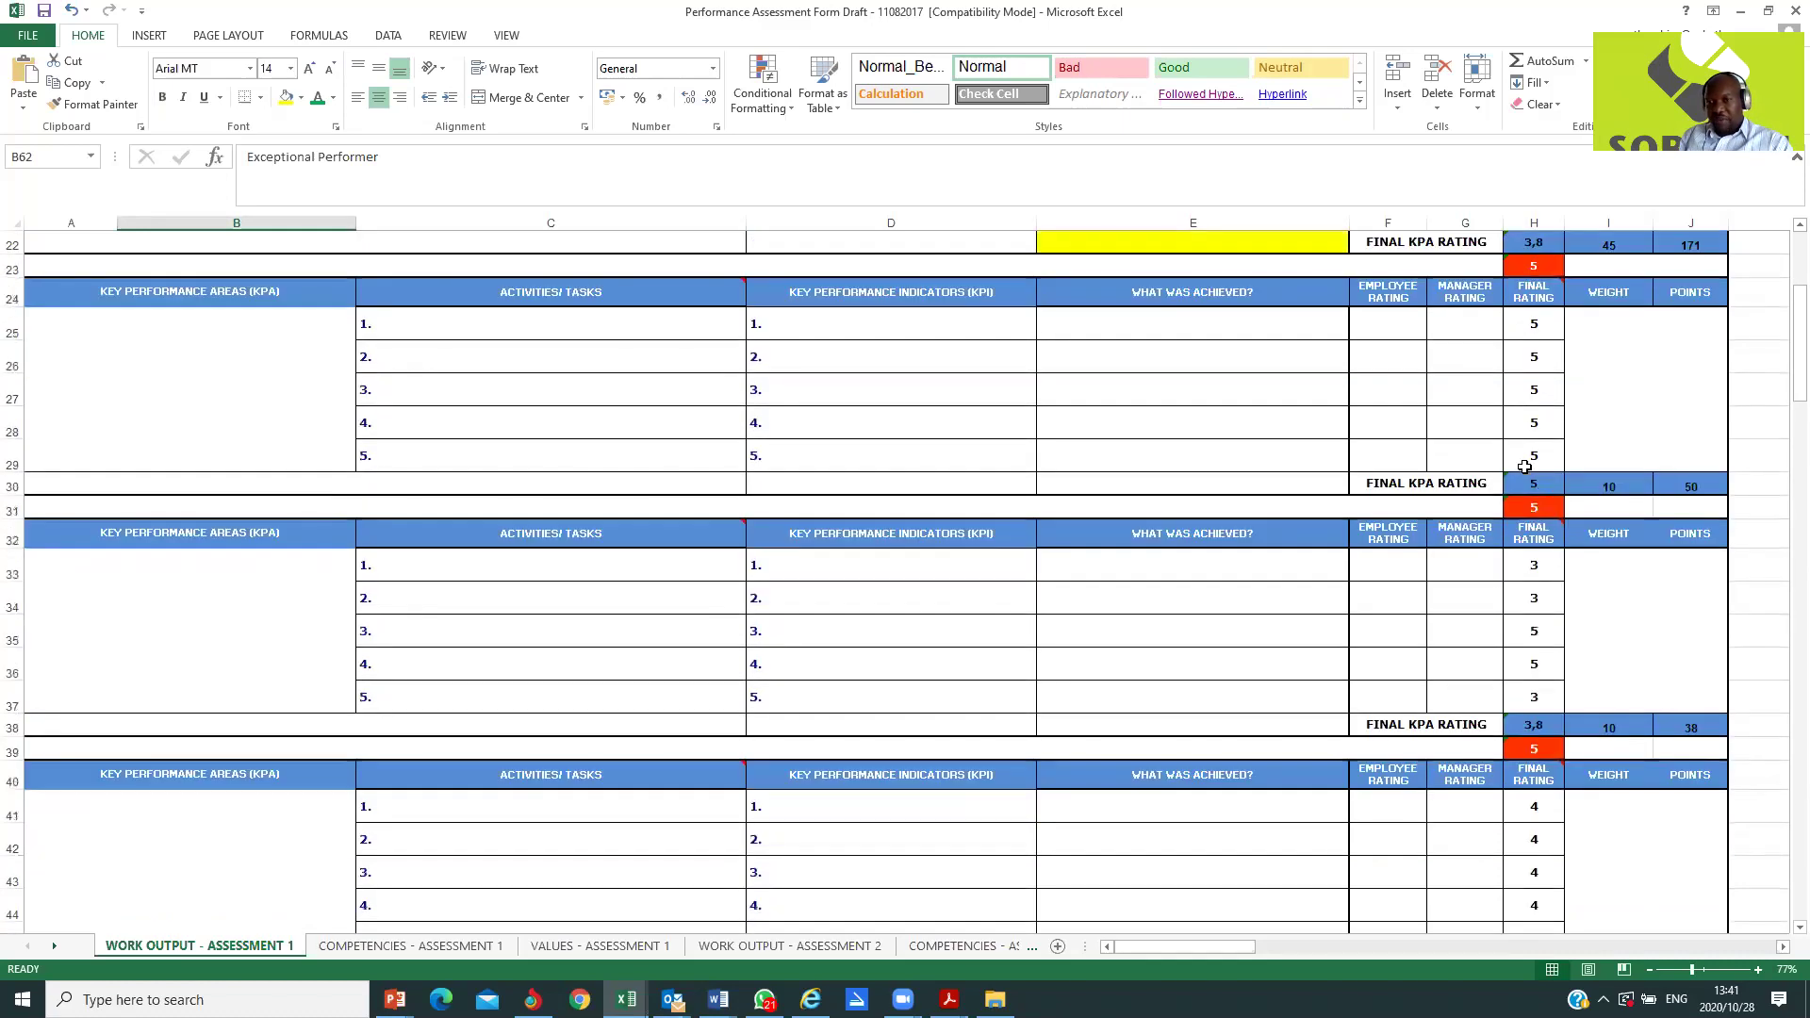
scroll(1525, 467, up, 4)
scroll(1525, 504, down, 2)
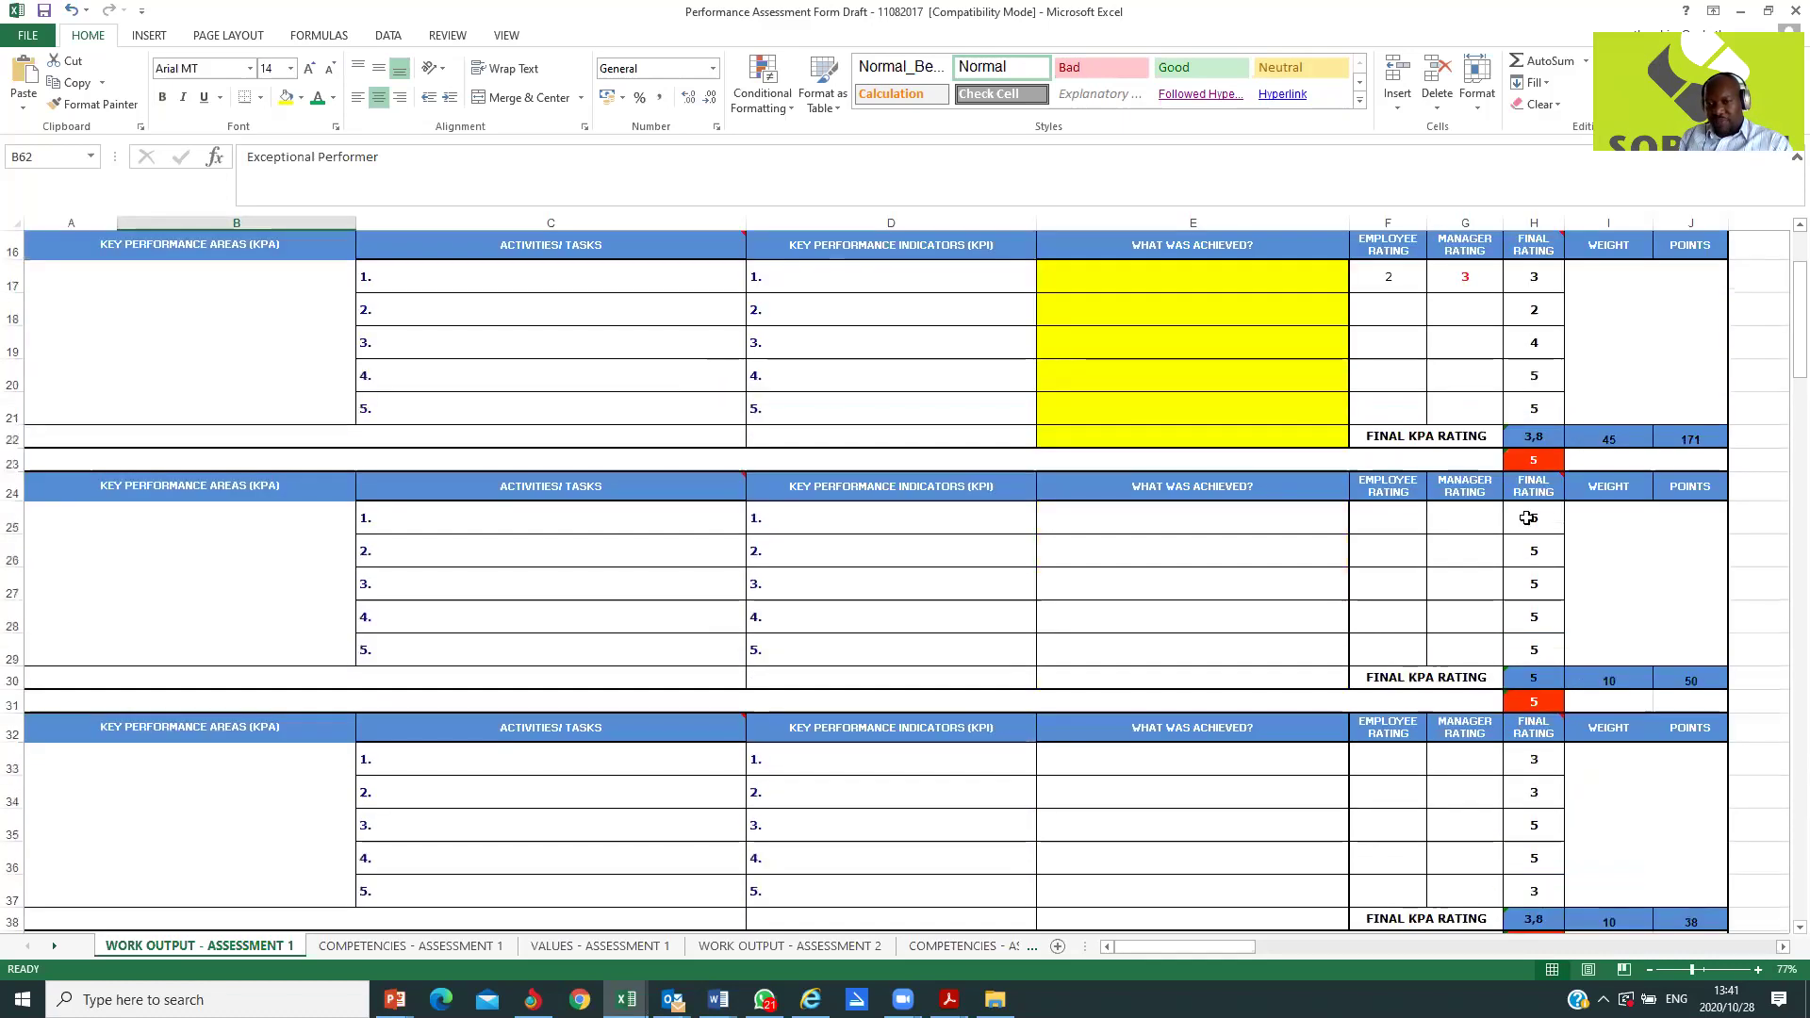
drag(1242, 509, 1221, 657)
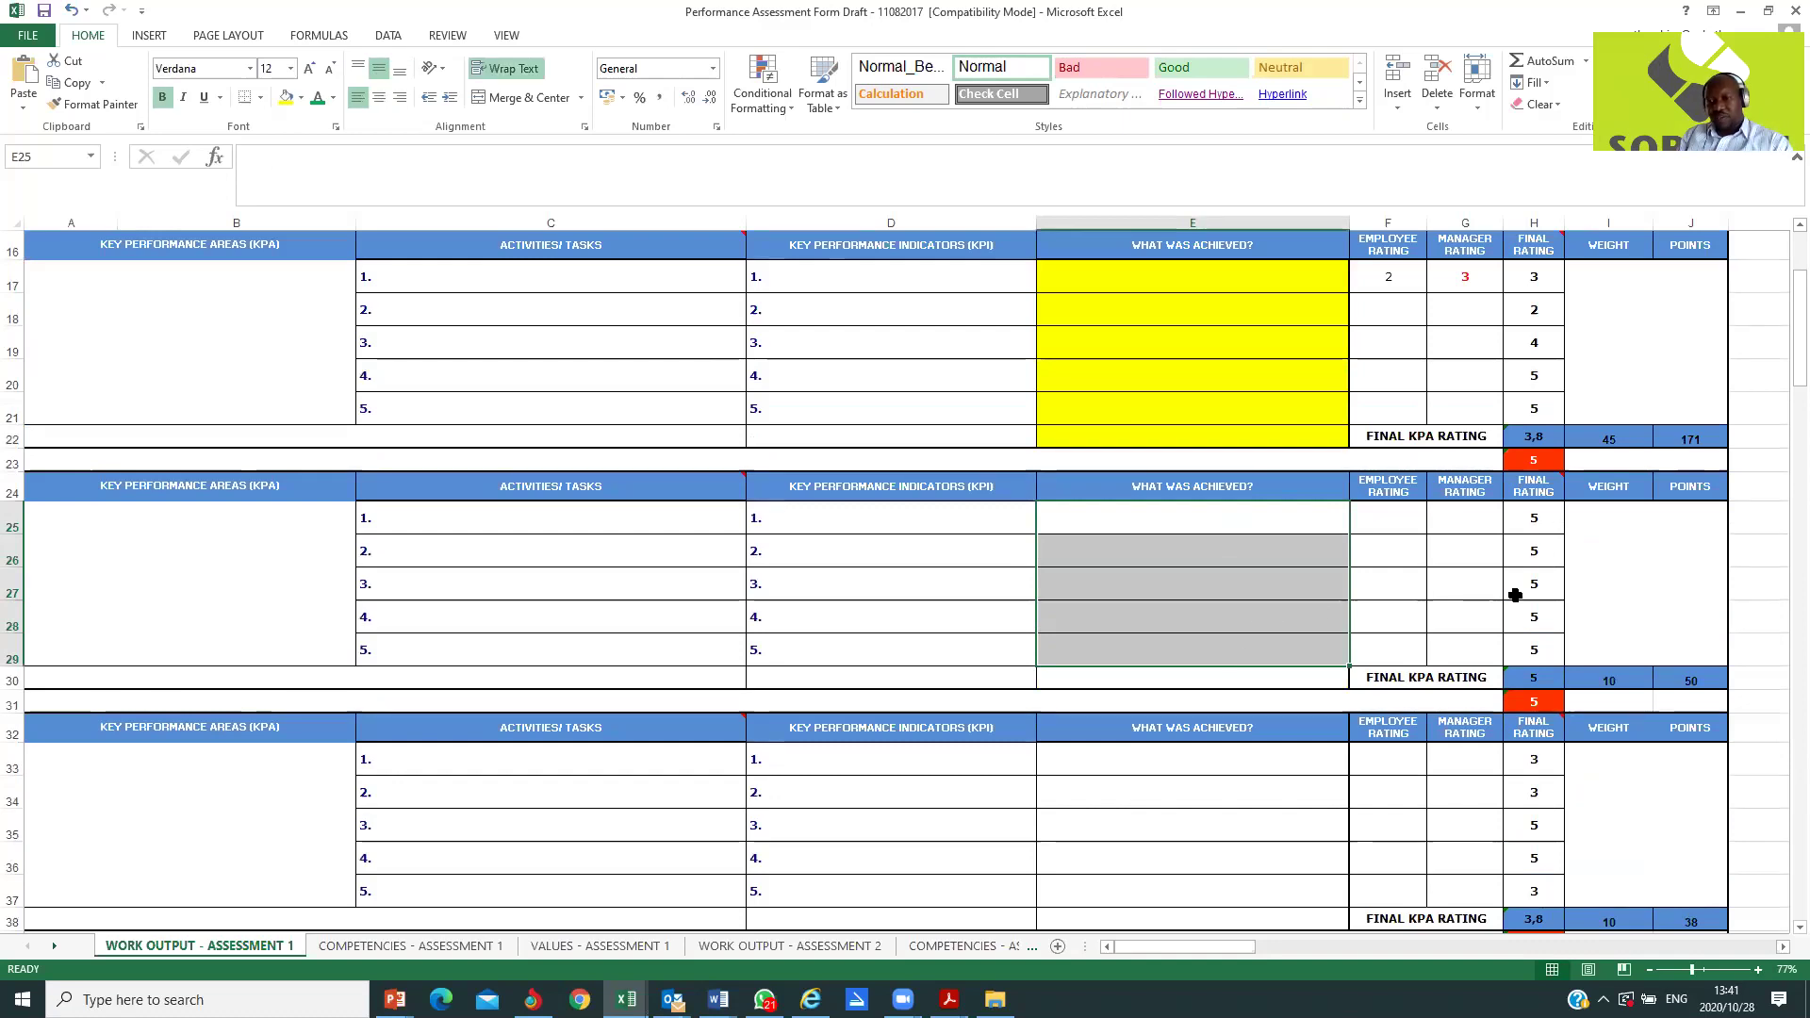
Step: Inspect the performance score cell below the last KPA table
scroll(1594, 612, down, 5)
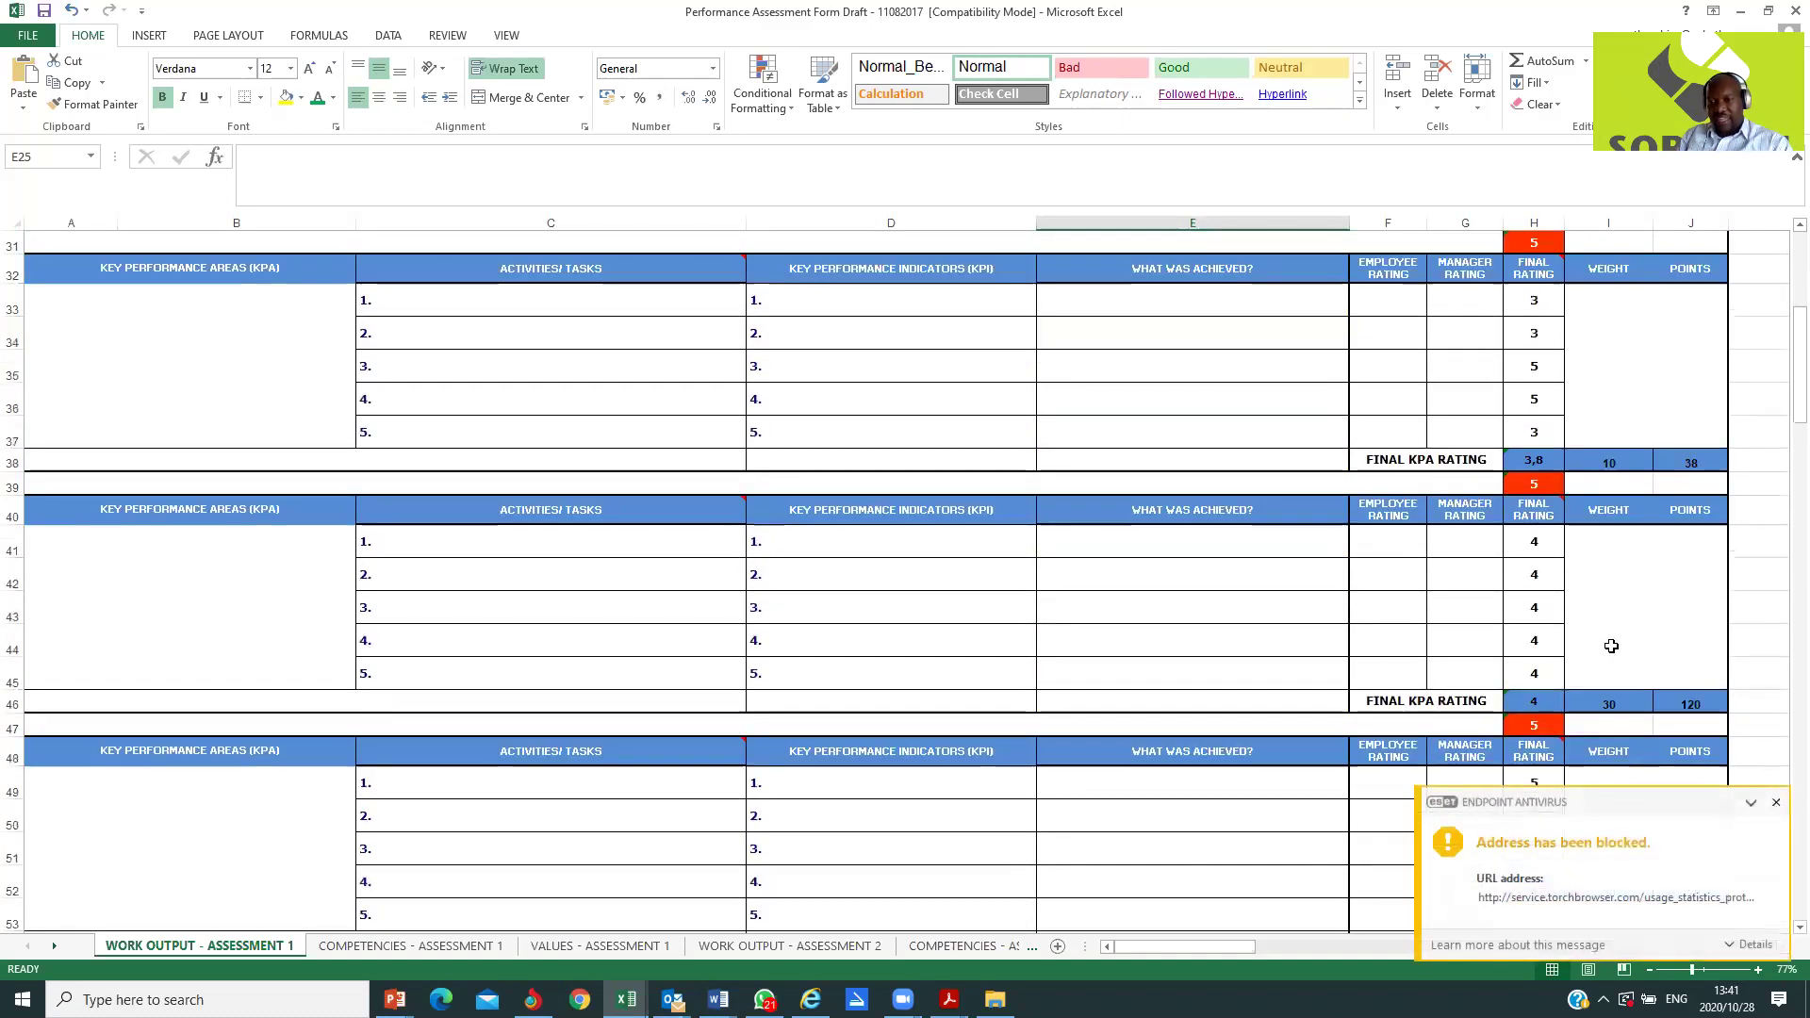
scroll(1111, 720, down, 3)
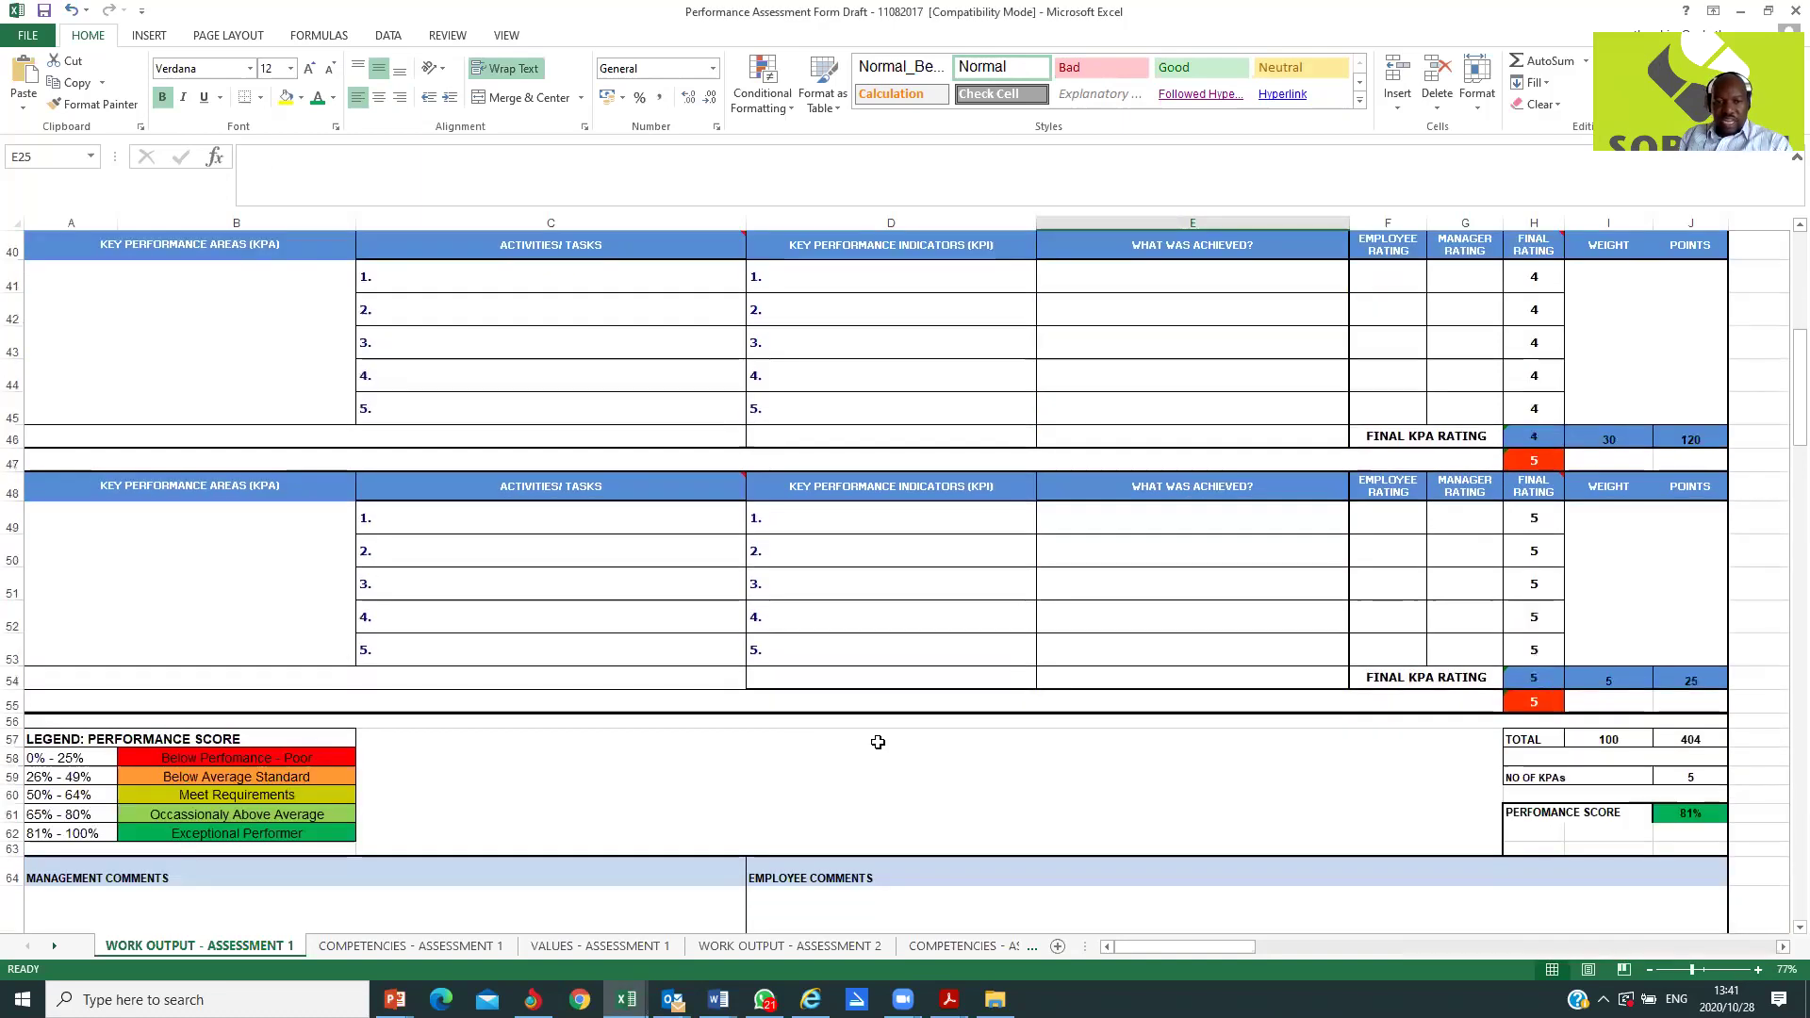
scroll(878, 742, down, 2)
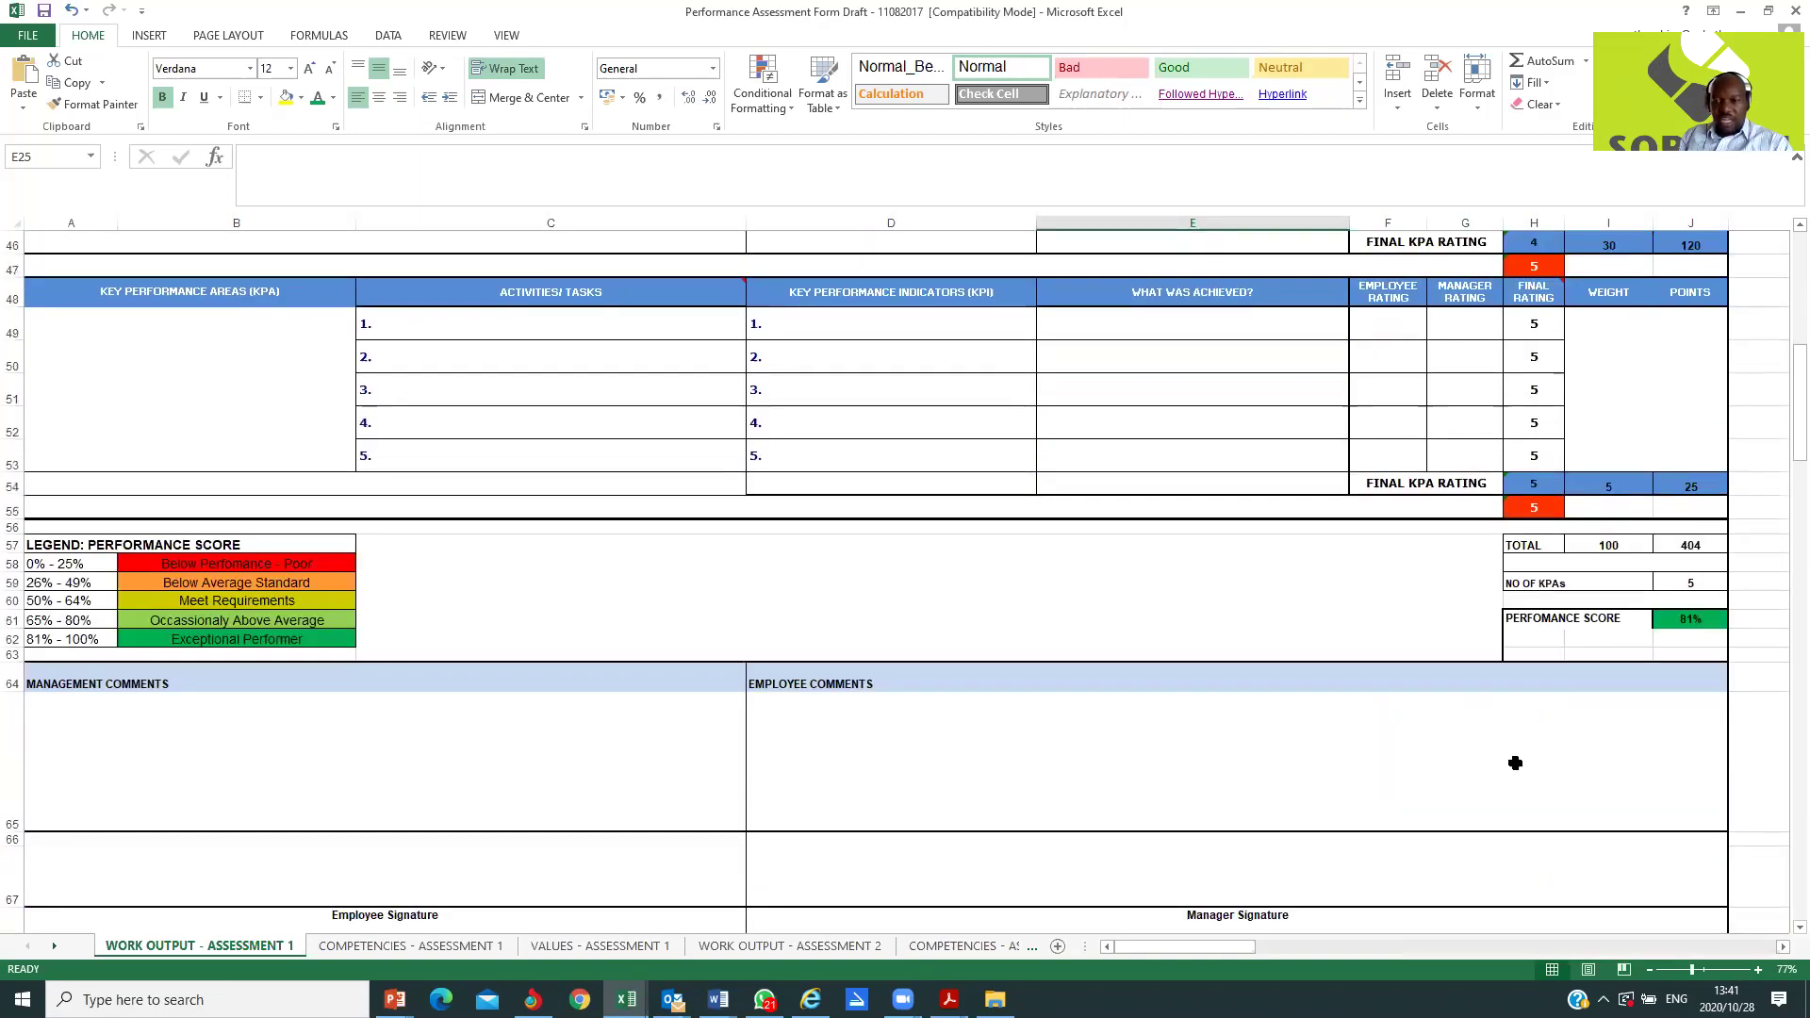
click(1697, 619)
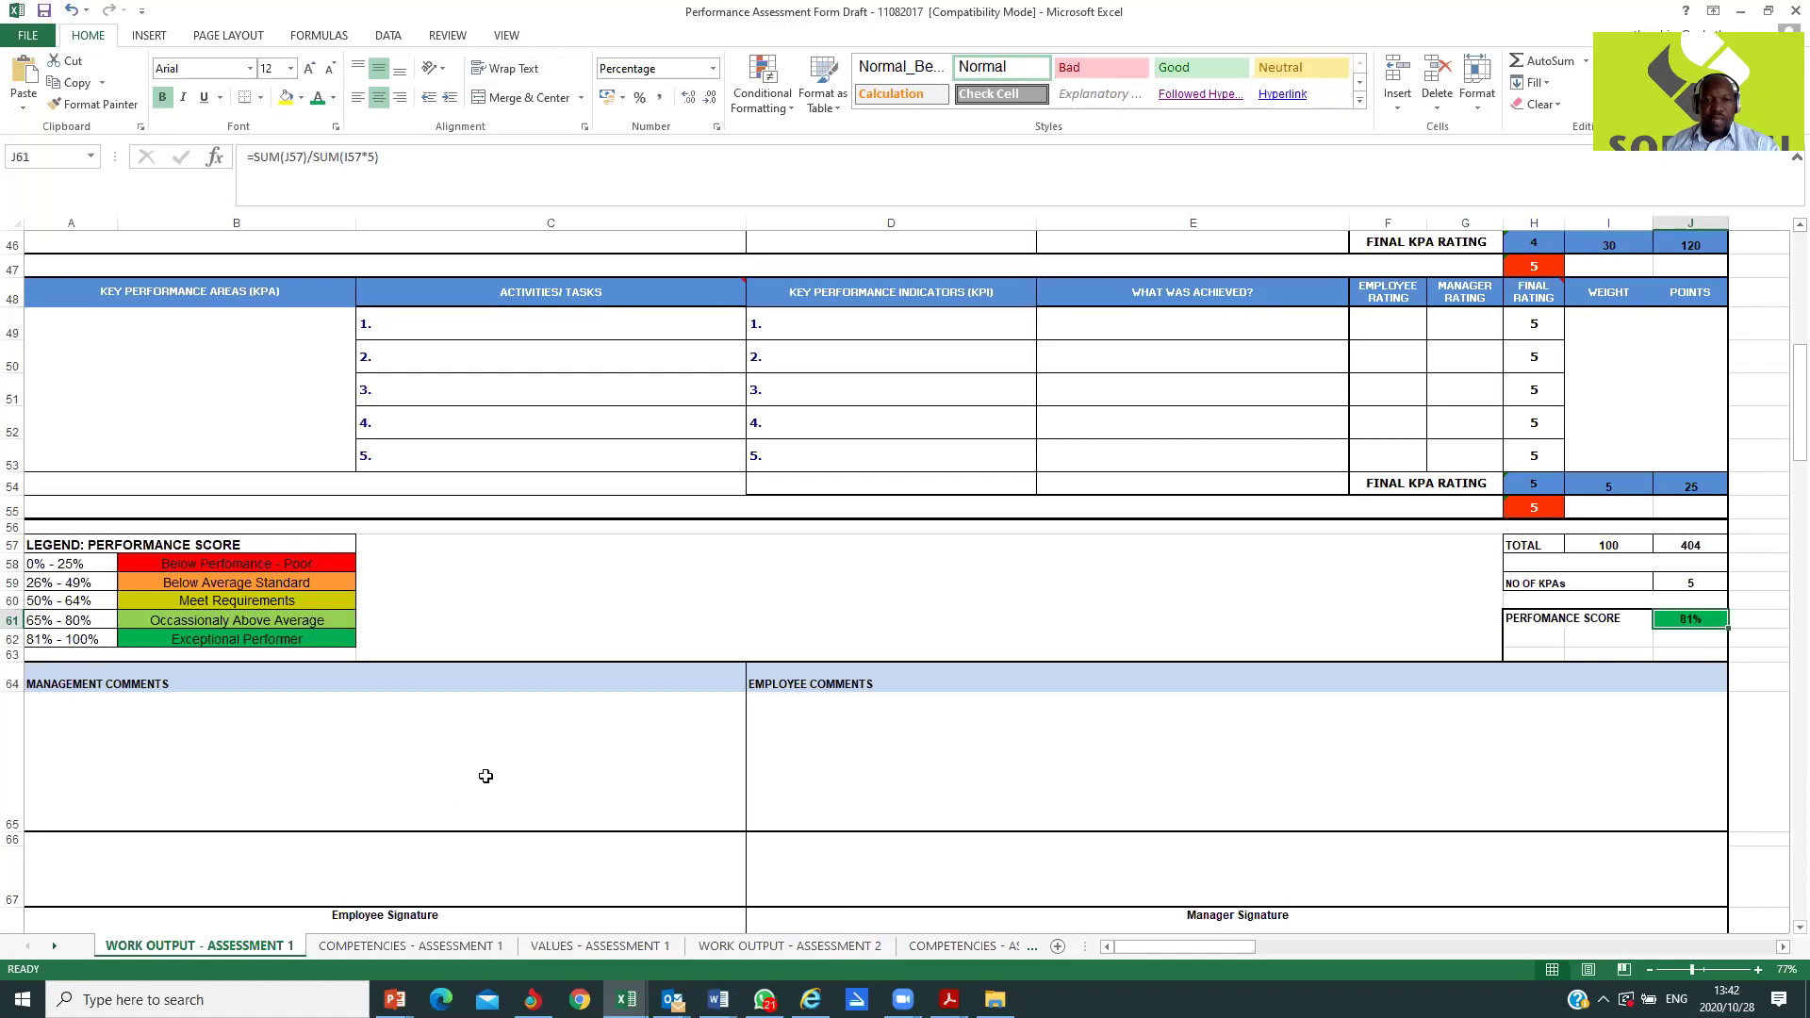
Step: Open the Annual Performance Summary sheet and inspect its mid-year work output cell
click(57, 947)
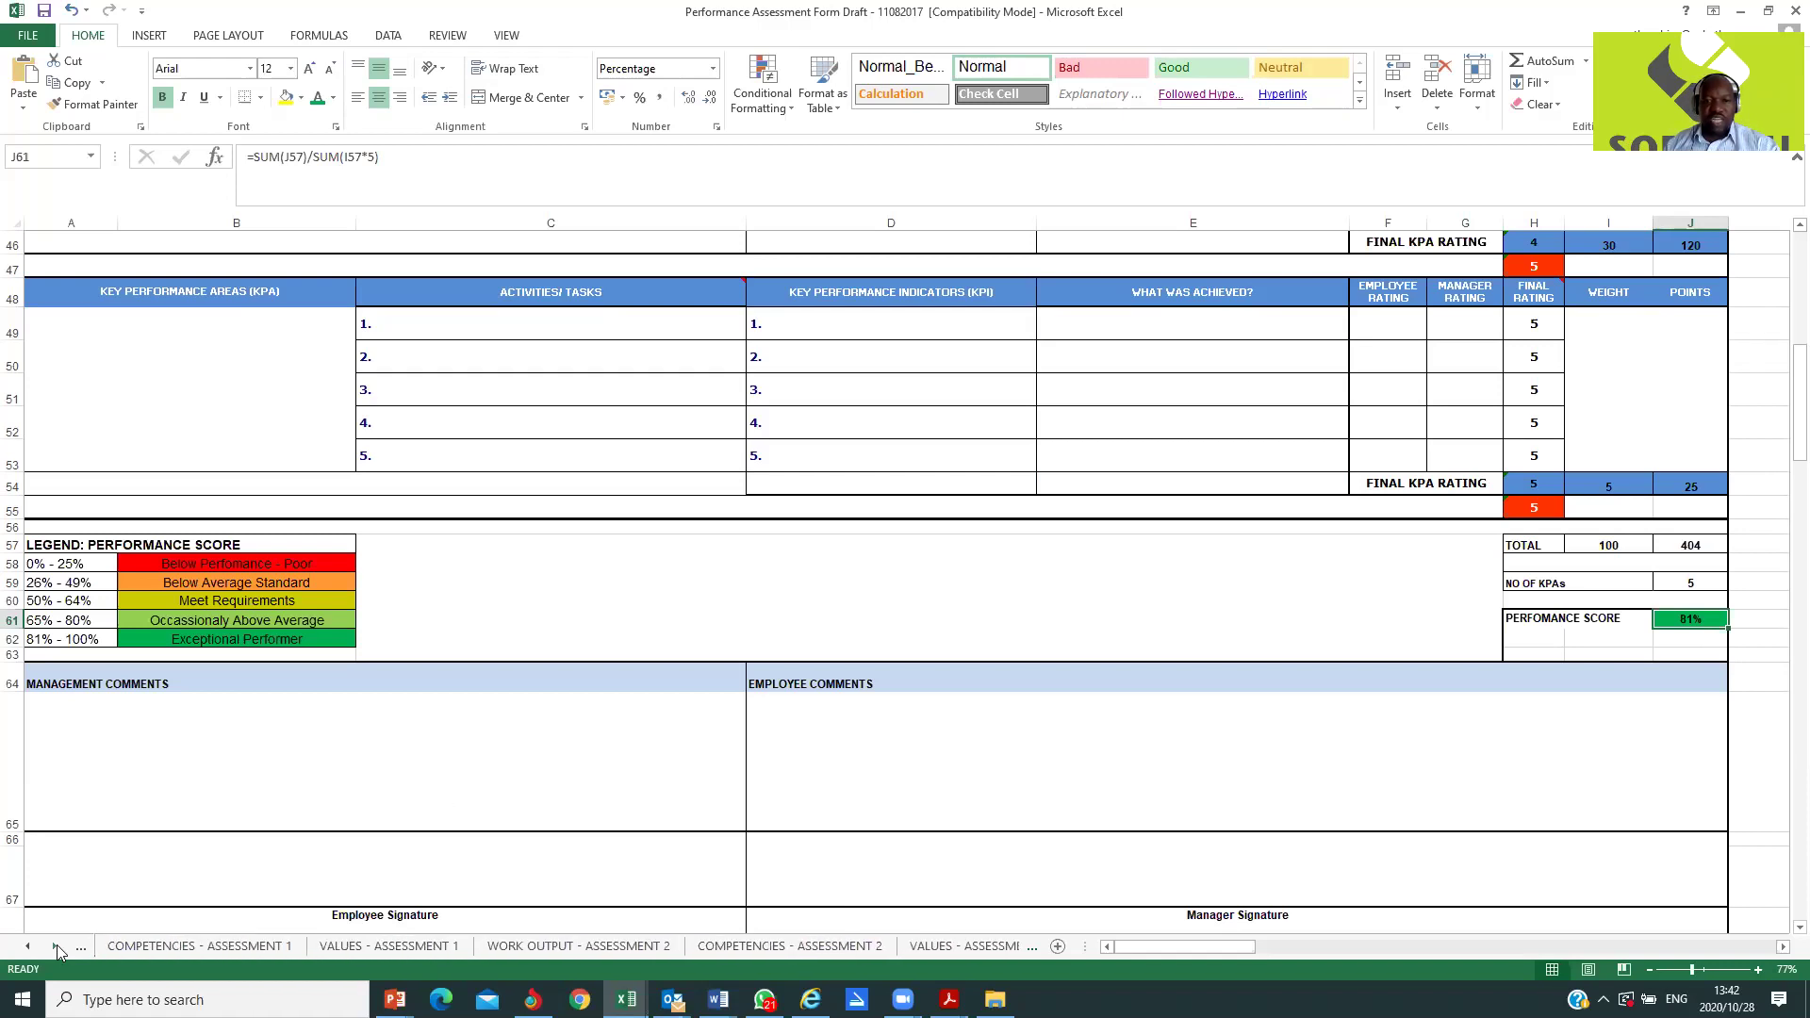
click(56, 947)
click(56, 945)
click(800, 946)
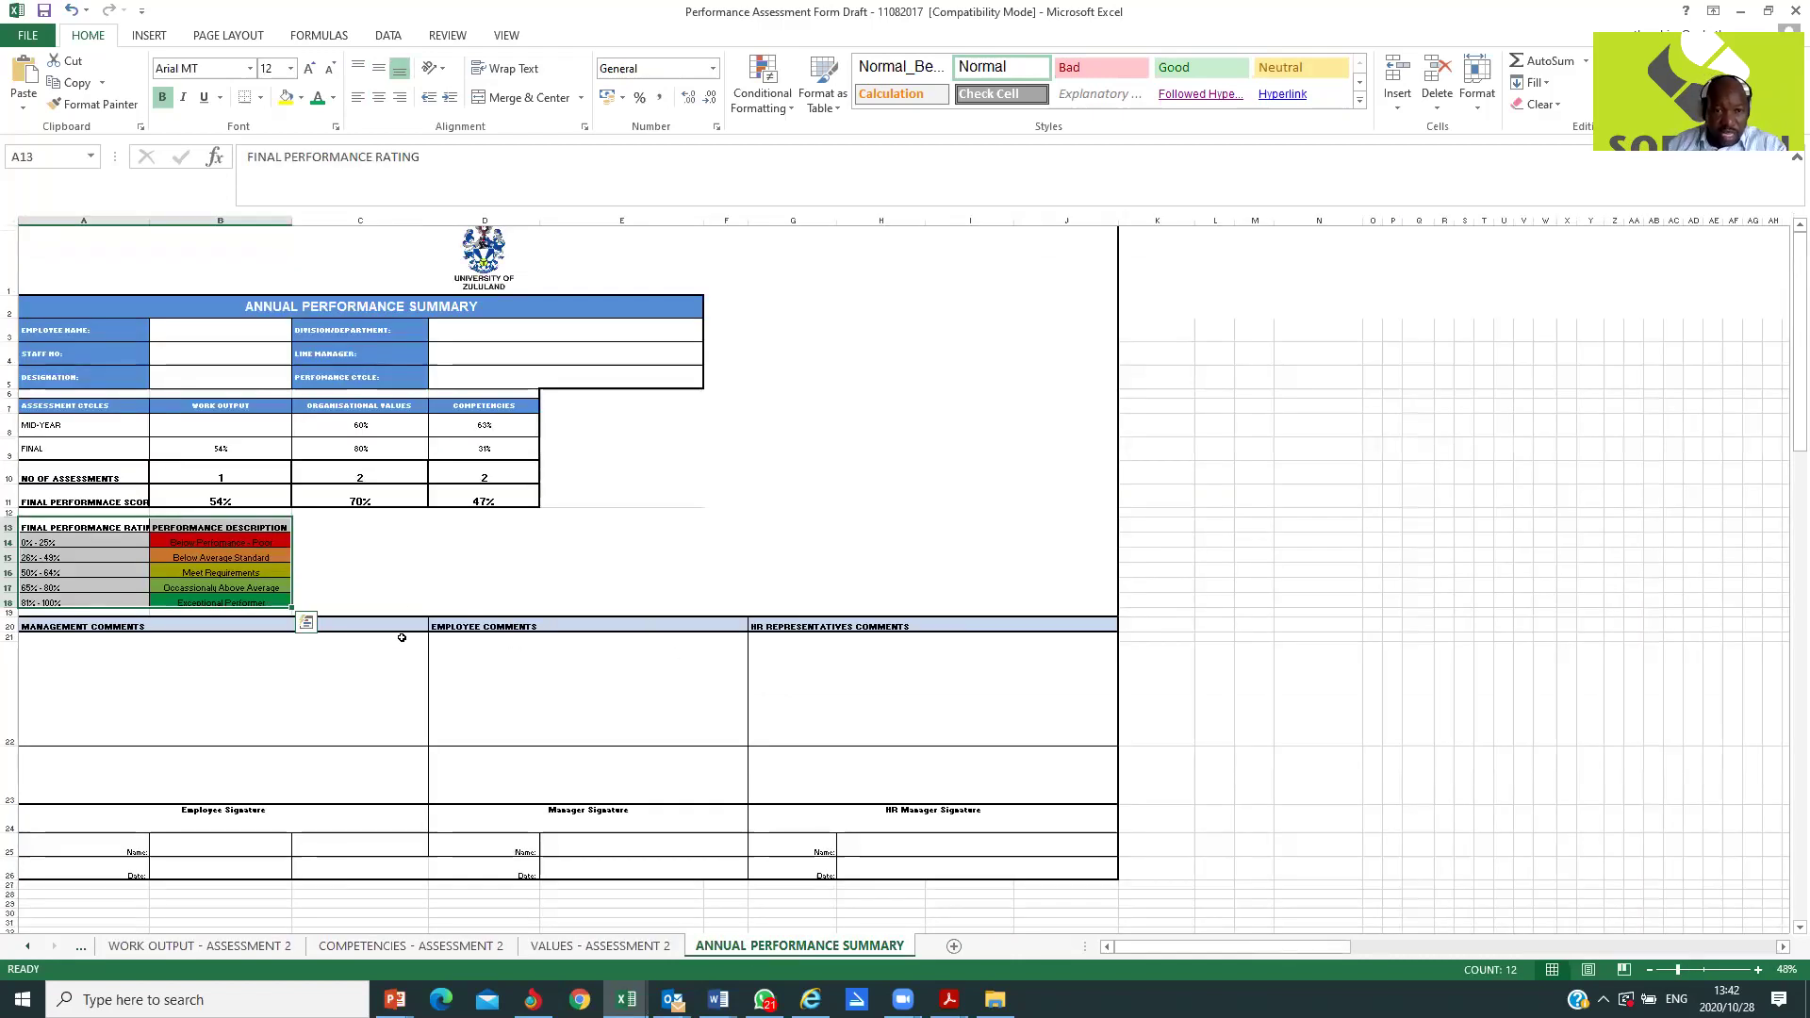
click(398, 577)
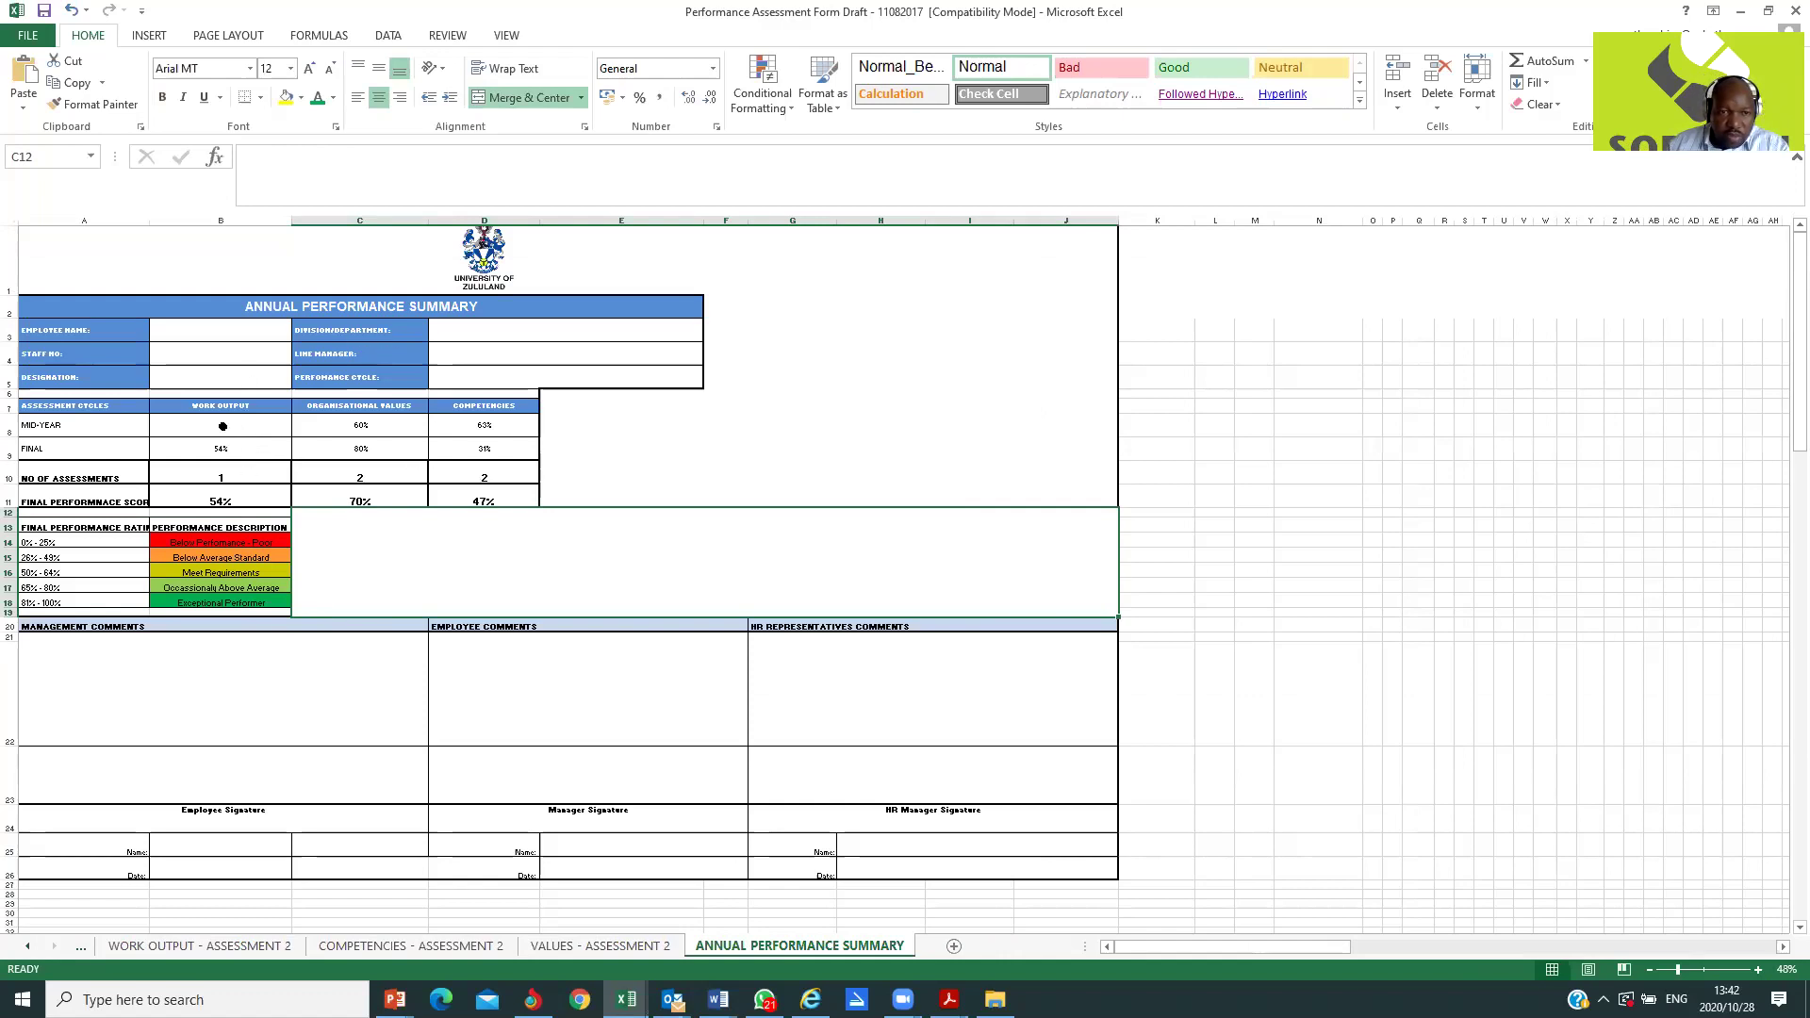
click(222, 426)
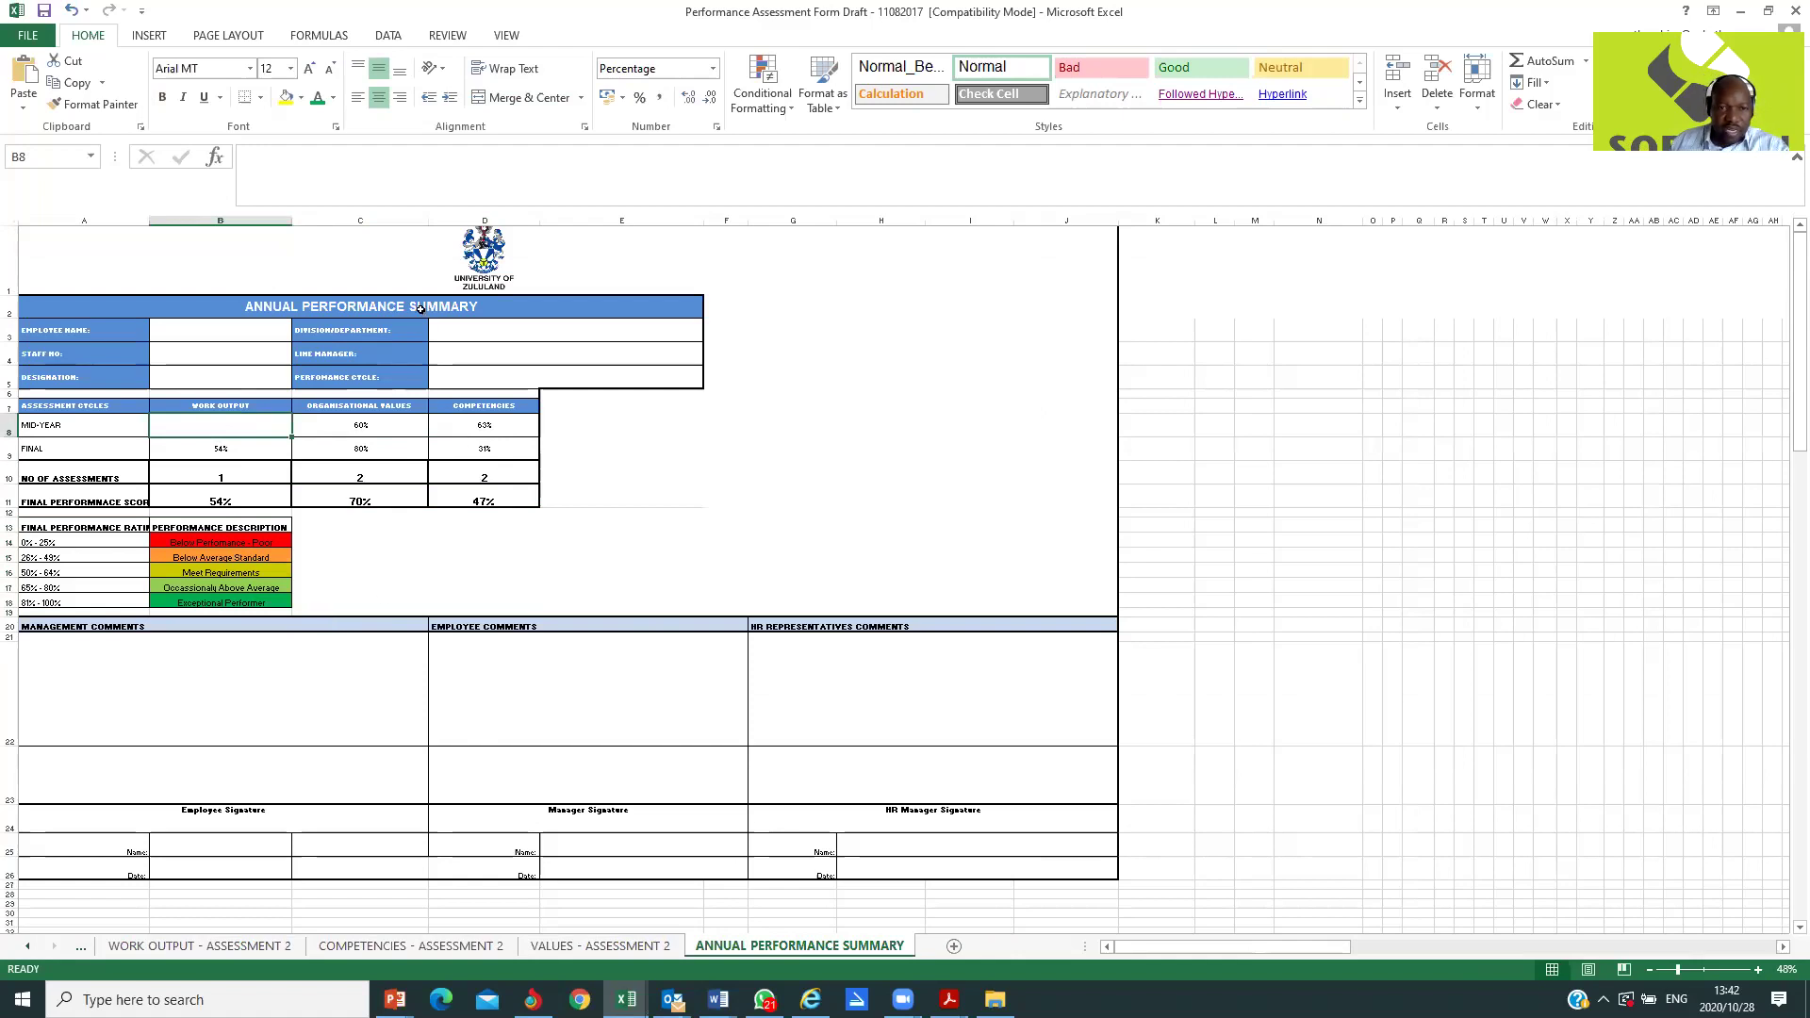
Step: Return to the Work Output - Assessment 1 sheet
click(28, 947)
click(28, 946)
click(29, 947)
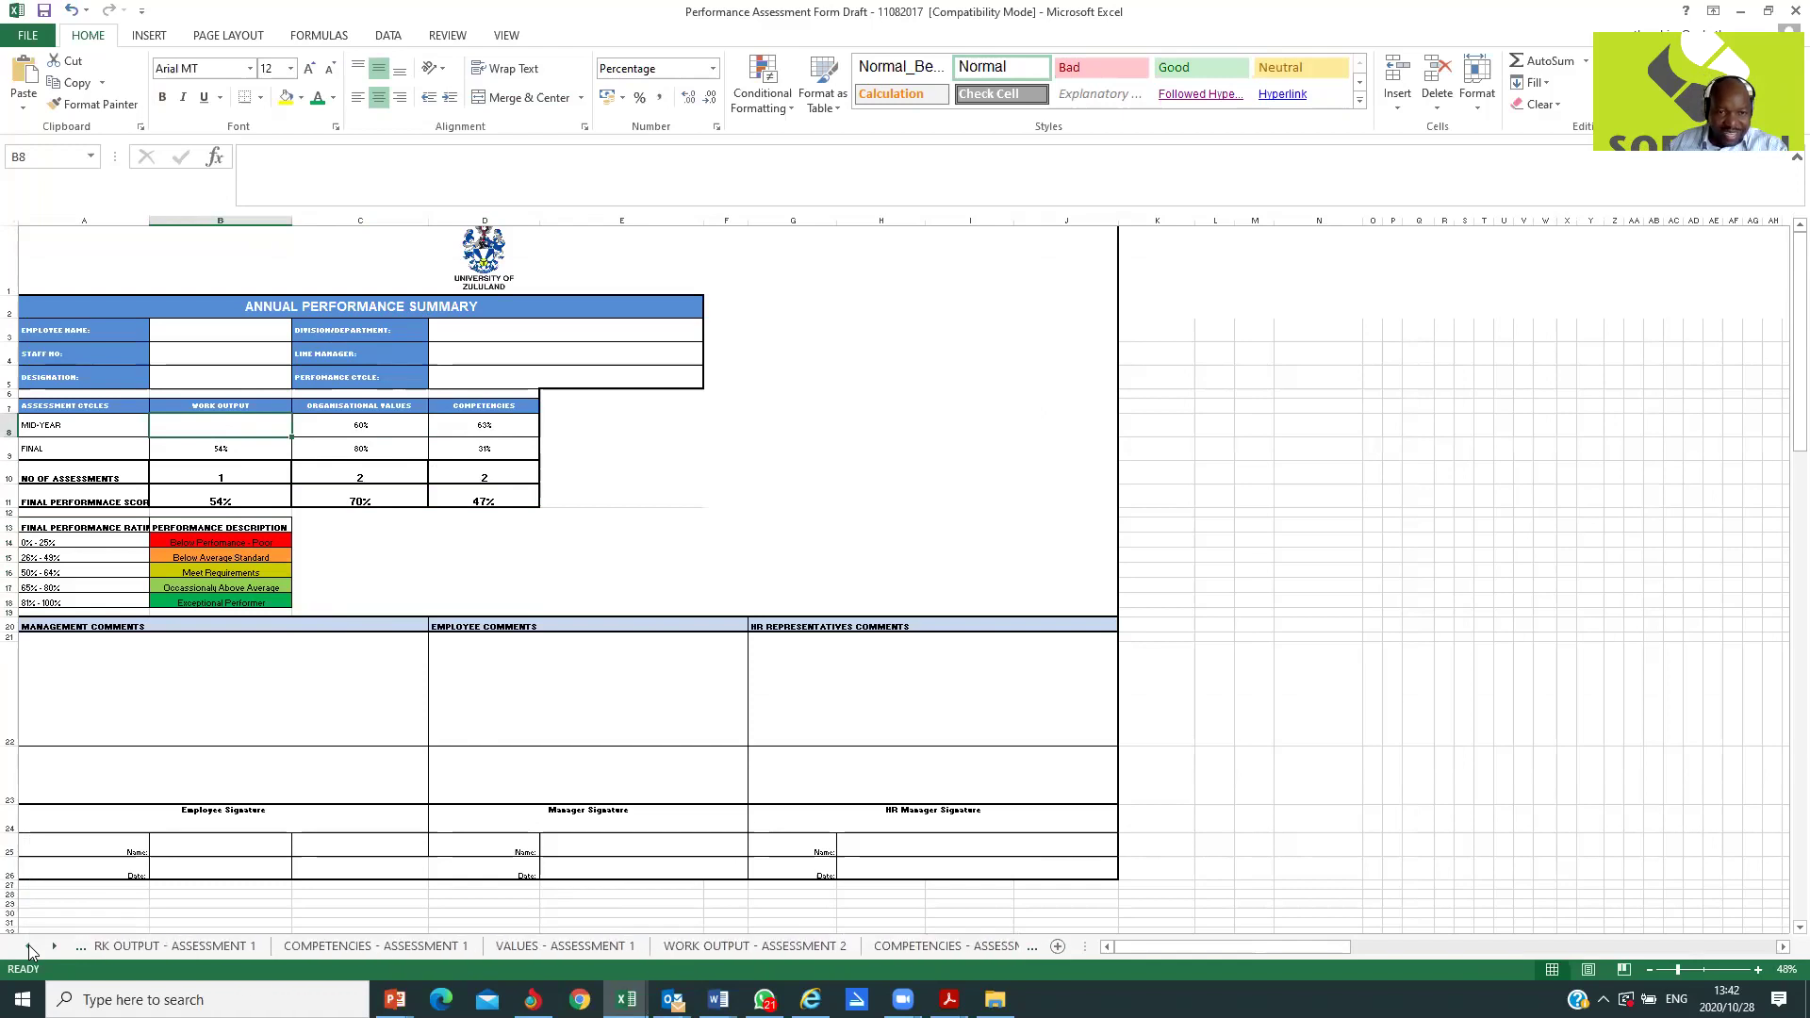
click(28, 946)
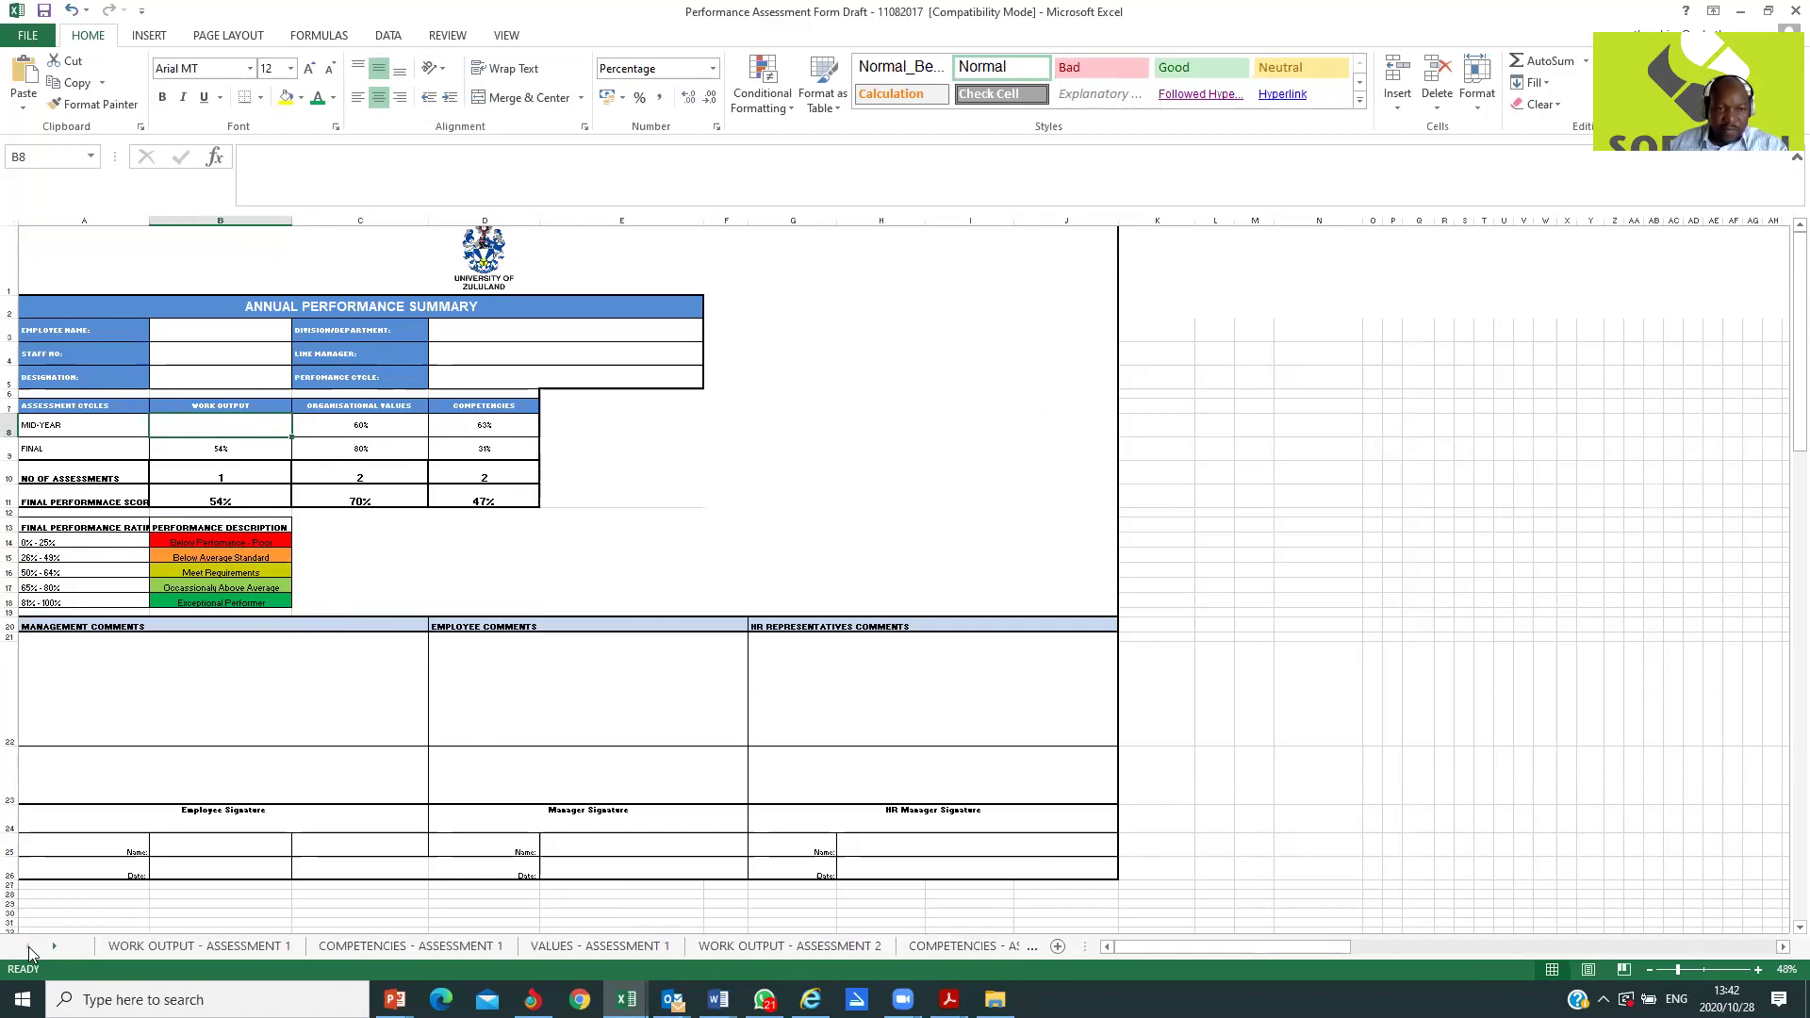
click(198, 945)
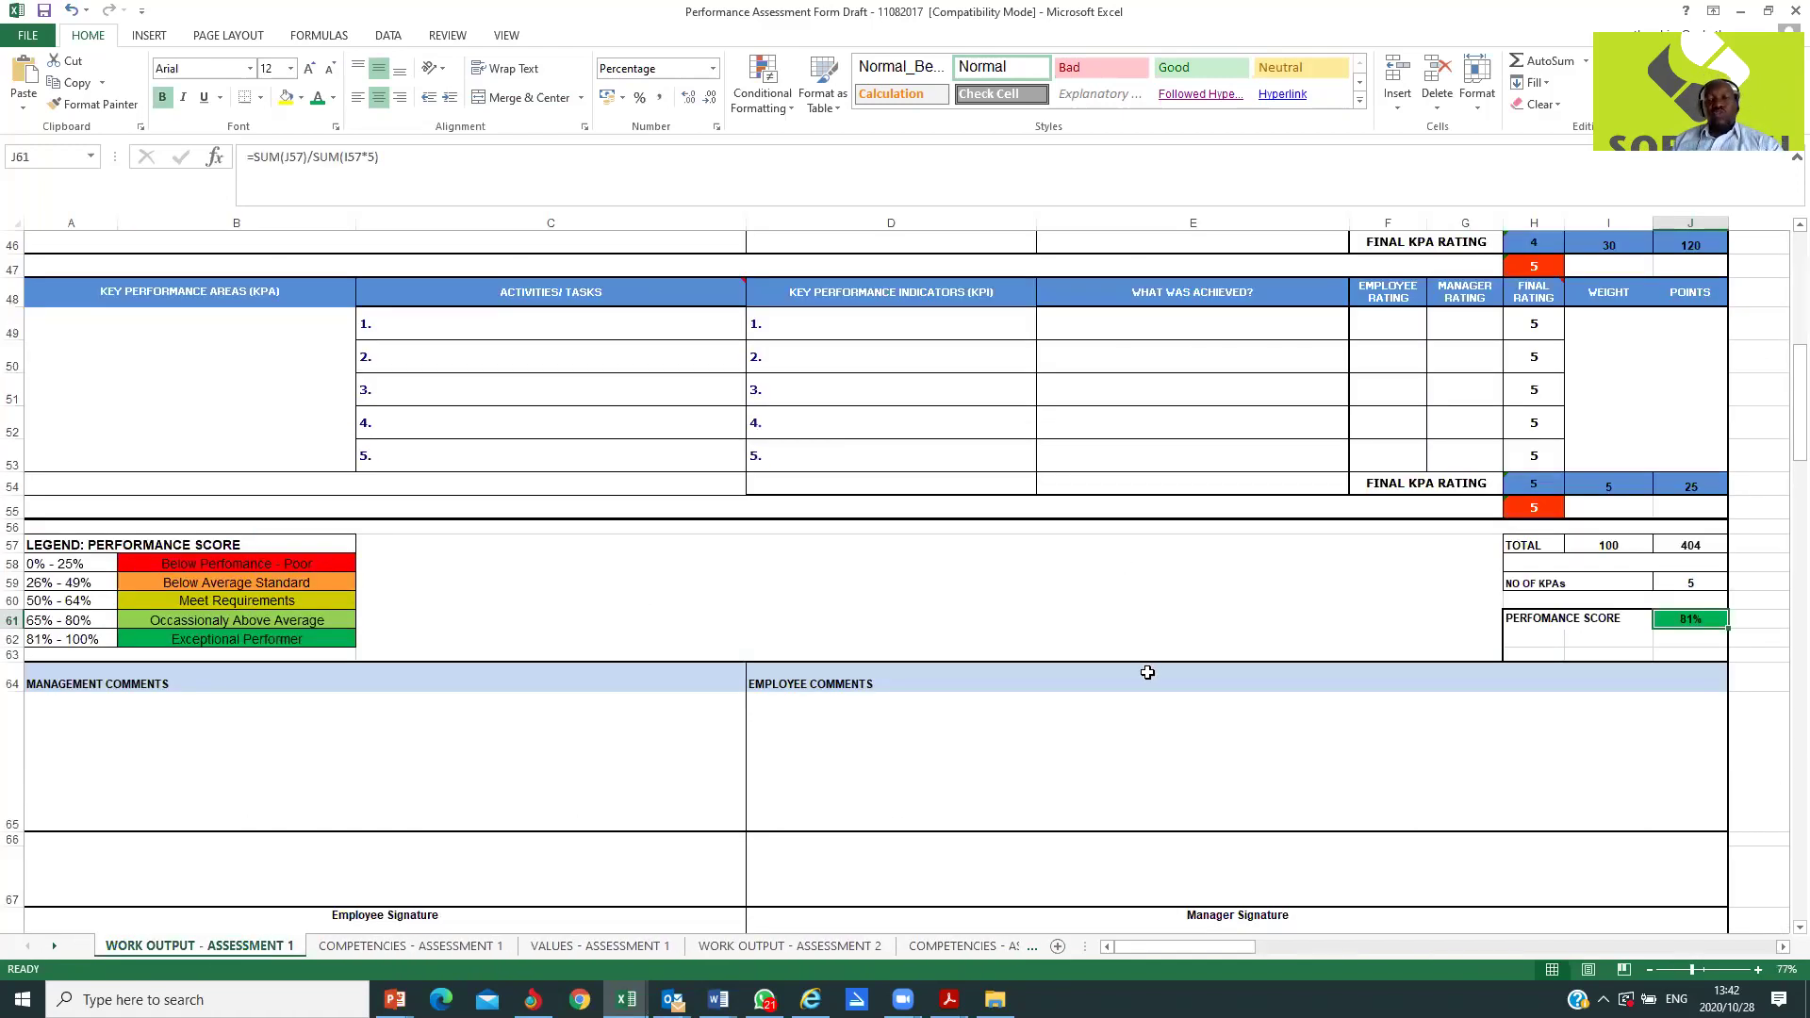
Step: Look over the KPA tables and select the performance cycle field in the form's employee details section
scroll(1144, 672, up, 2)
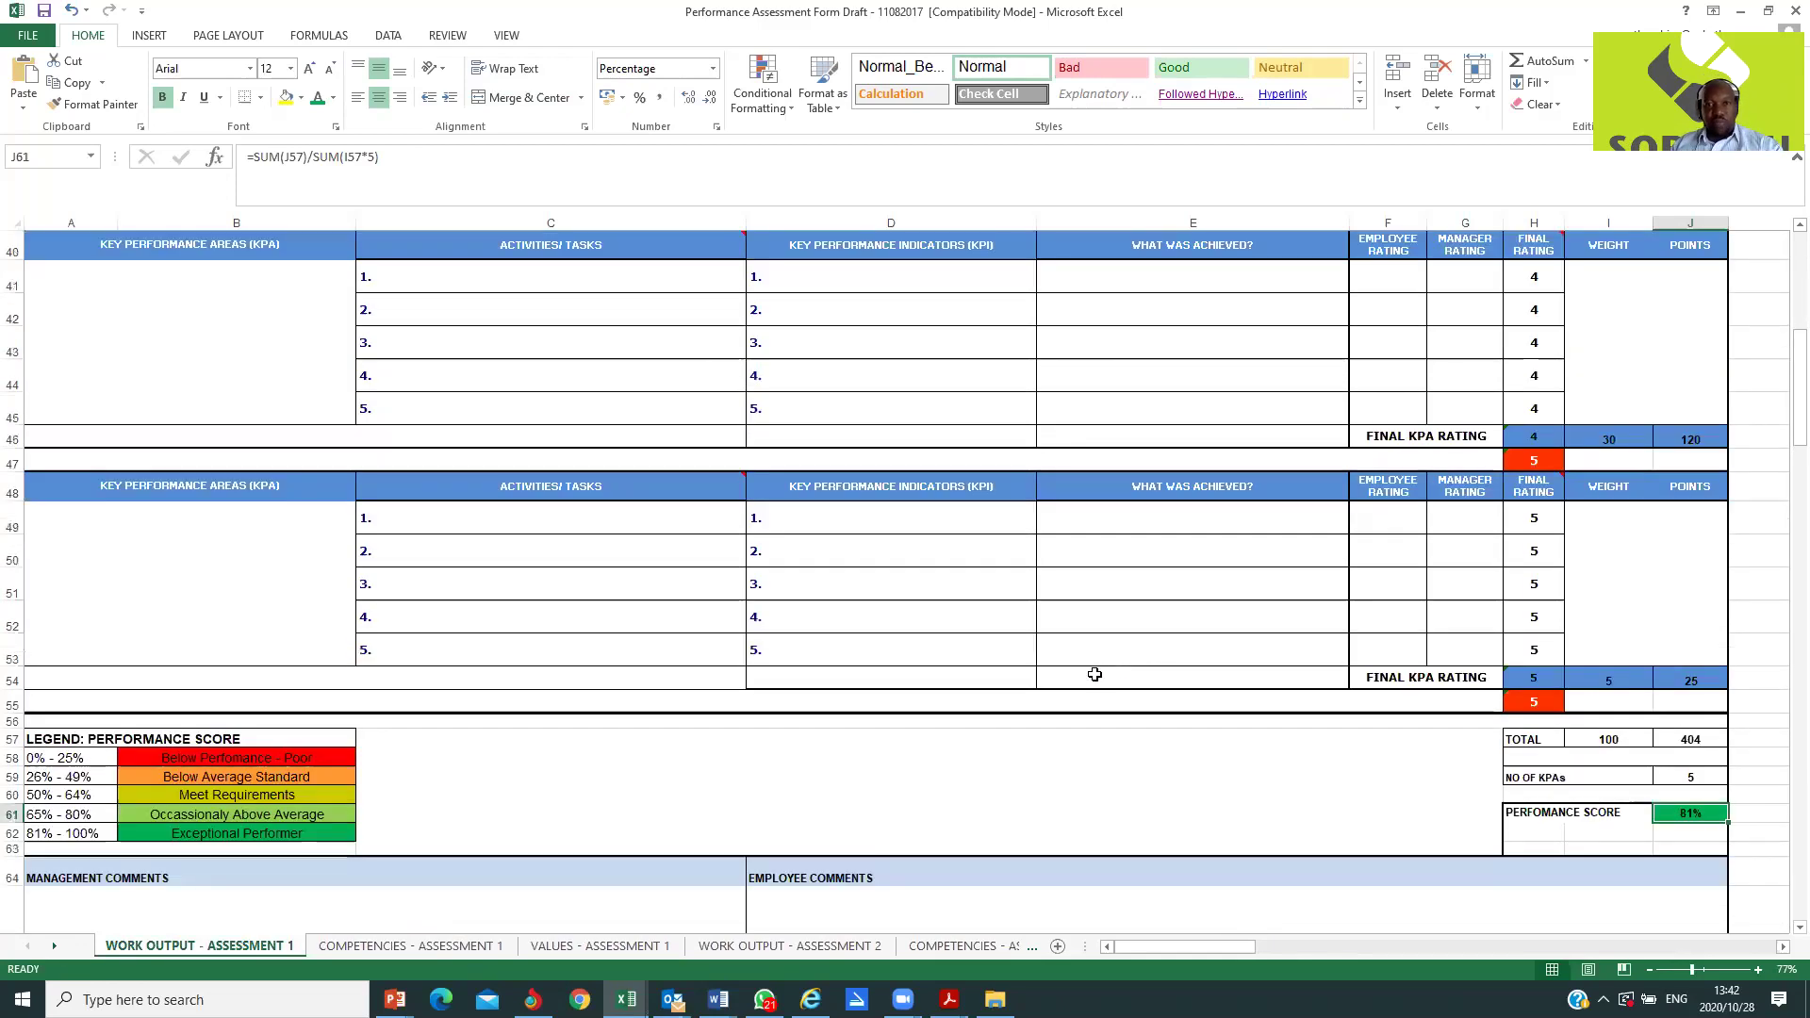
scroll(1166, 725, up, 6)
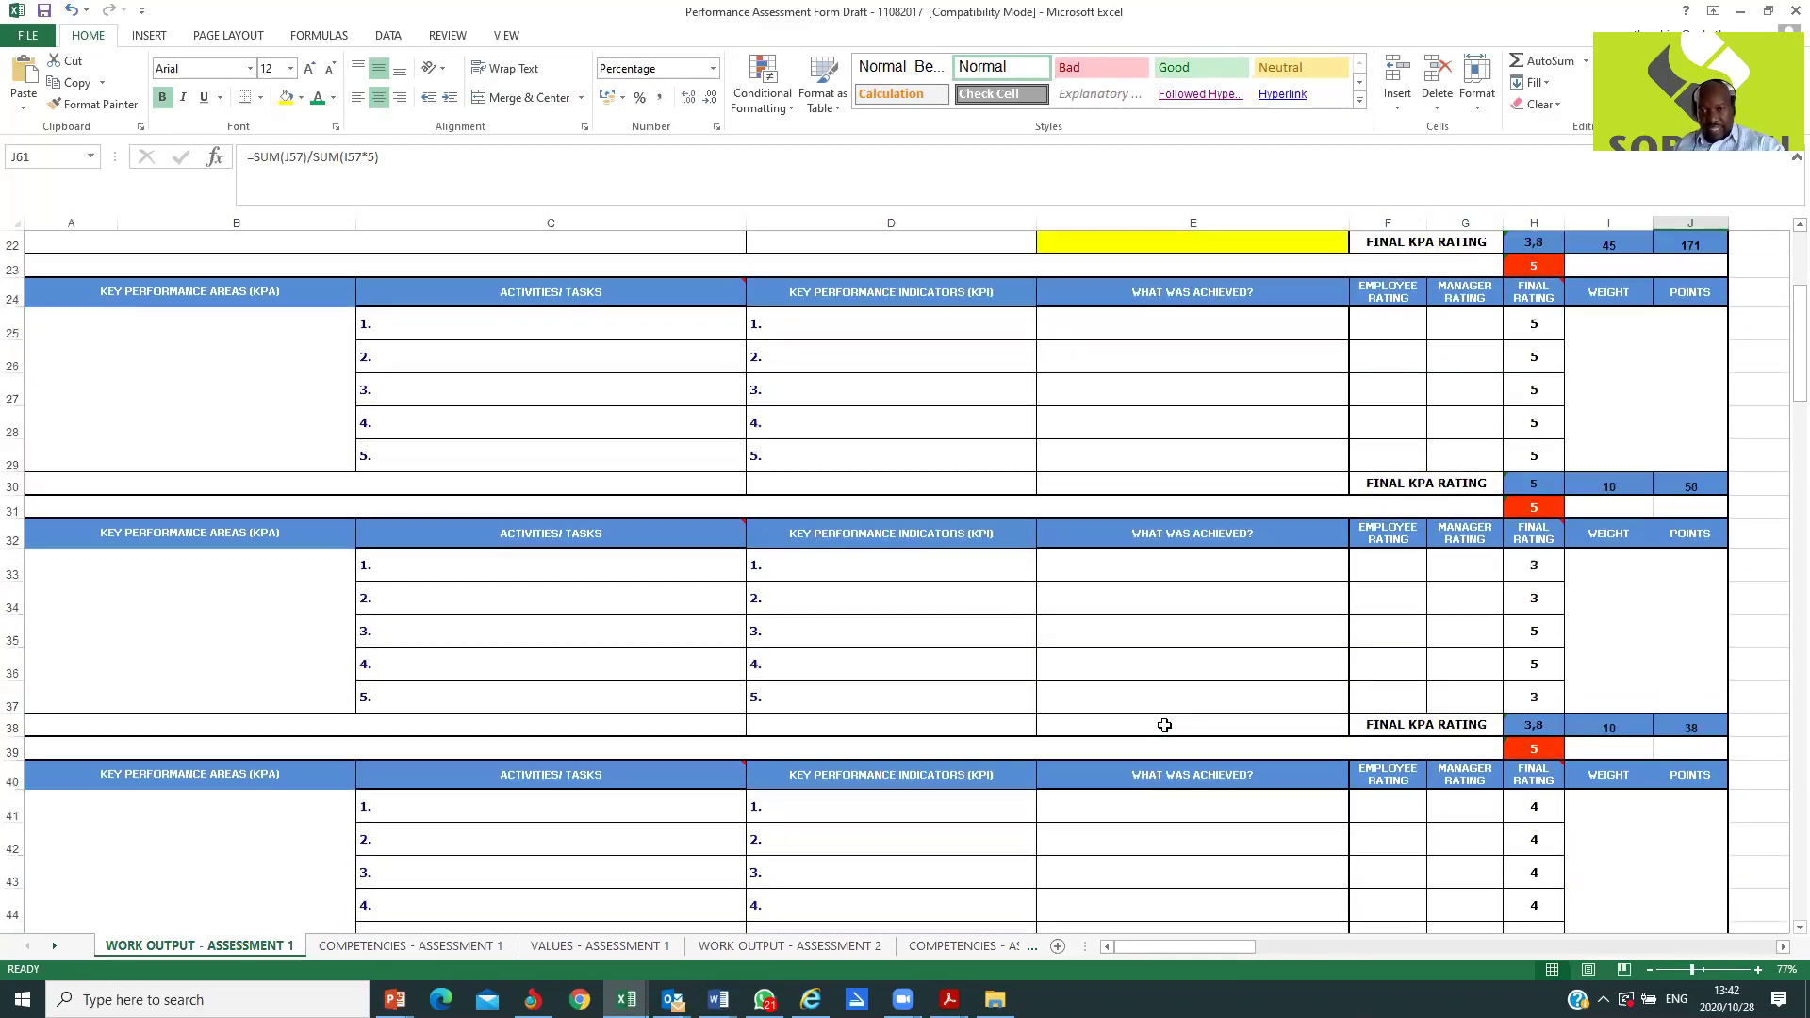
scroll(1165, 725, down, 6)
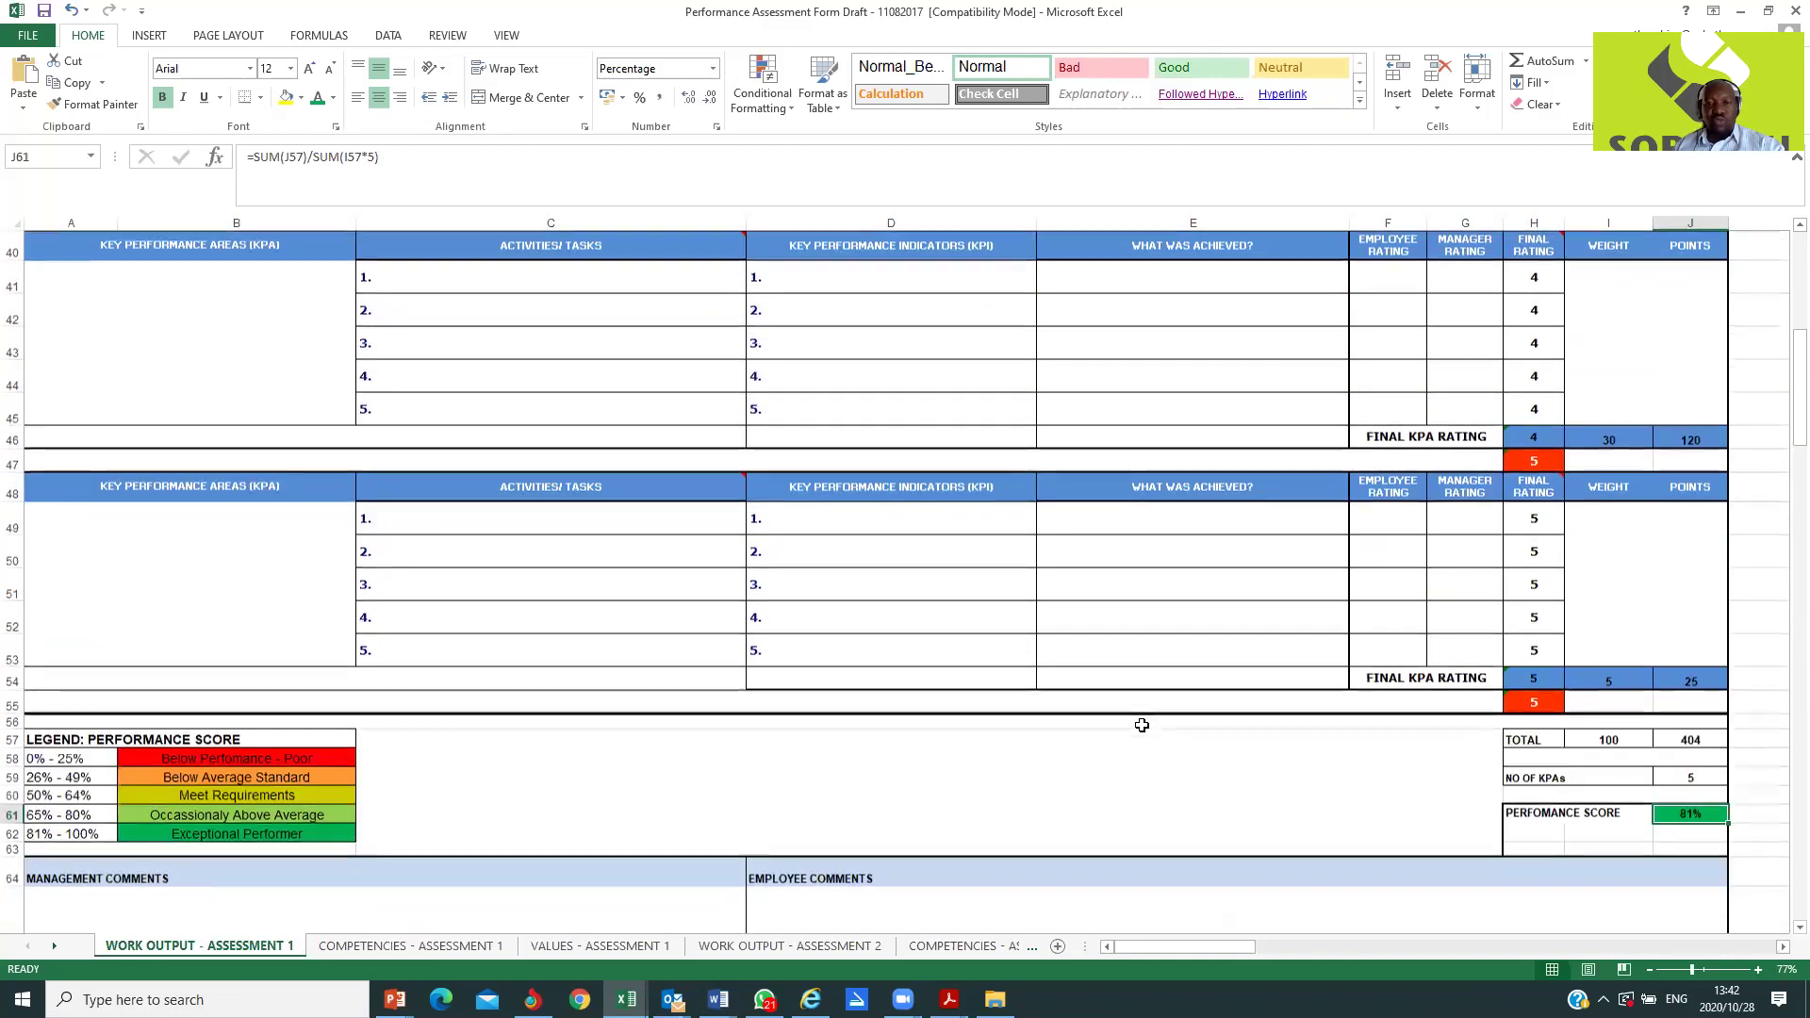
scroll(1142, 725, down, 1)
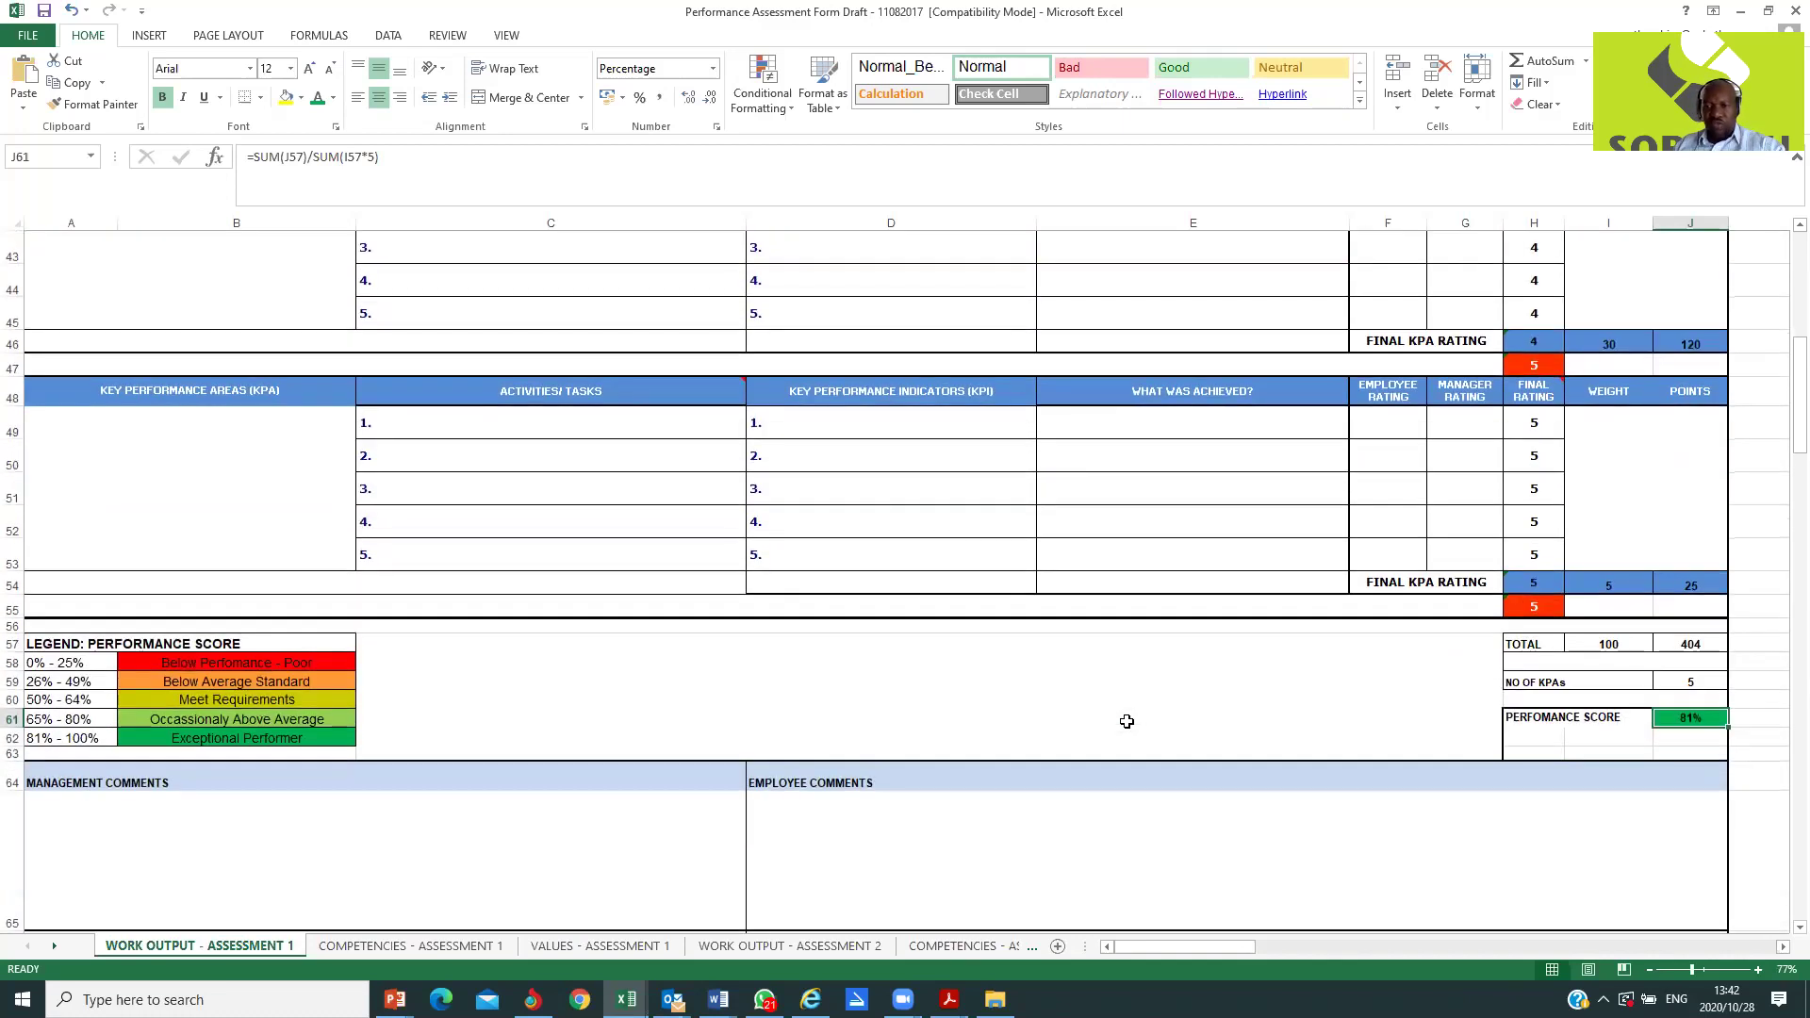
scroll(1127, 721, up, 14)
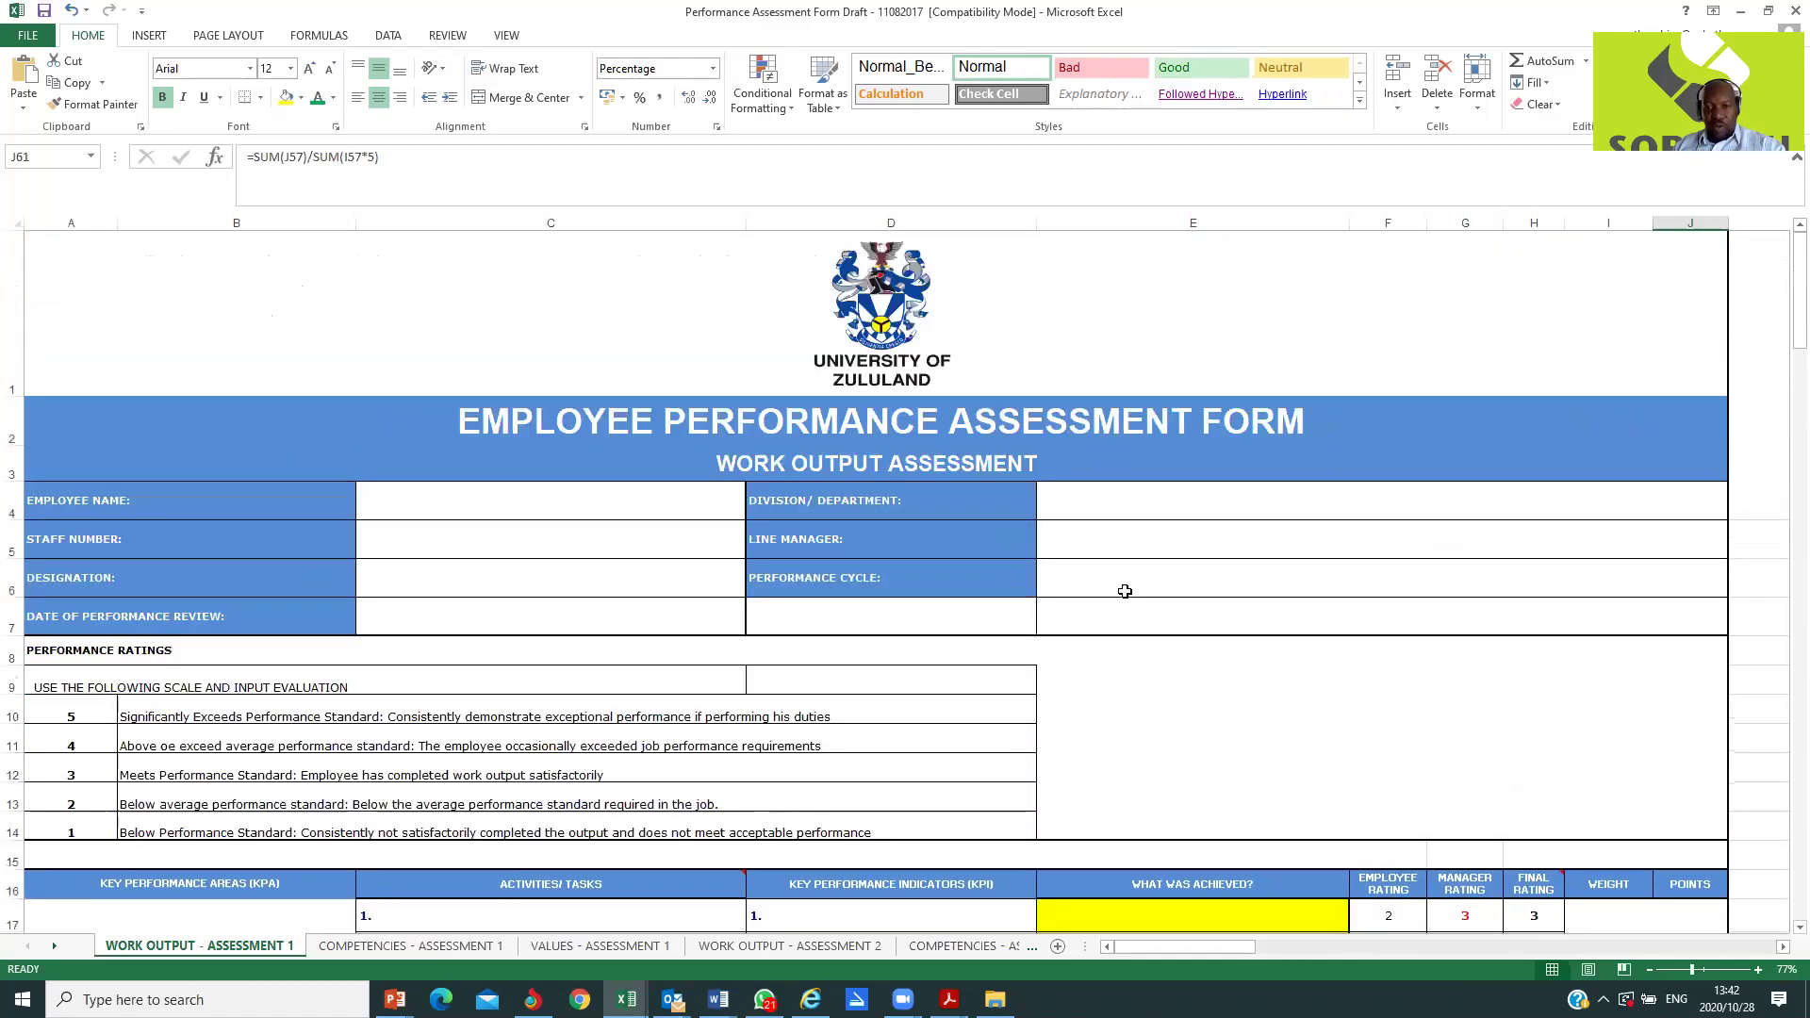
click(1113, 574)
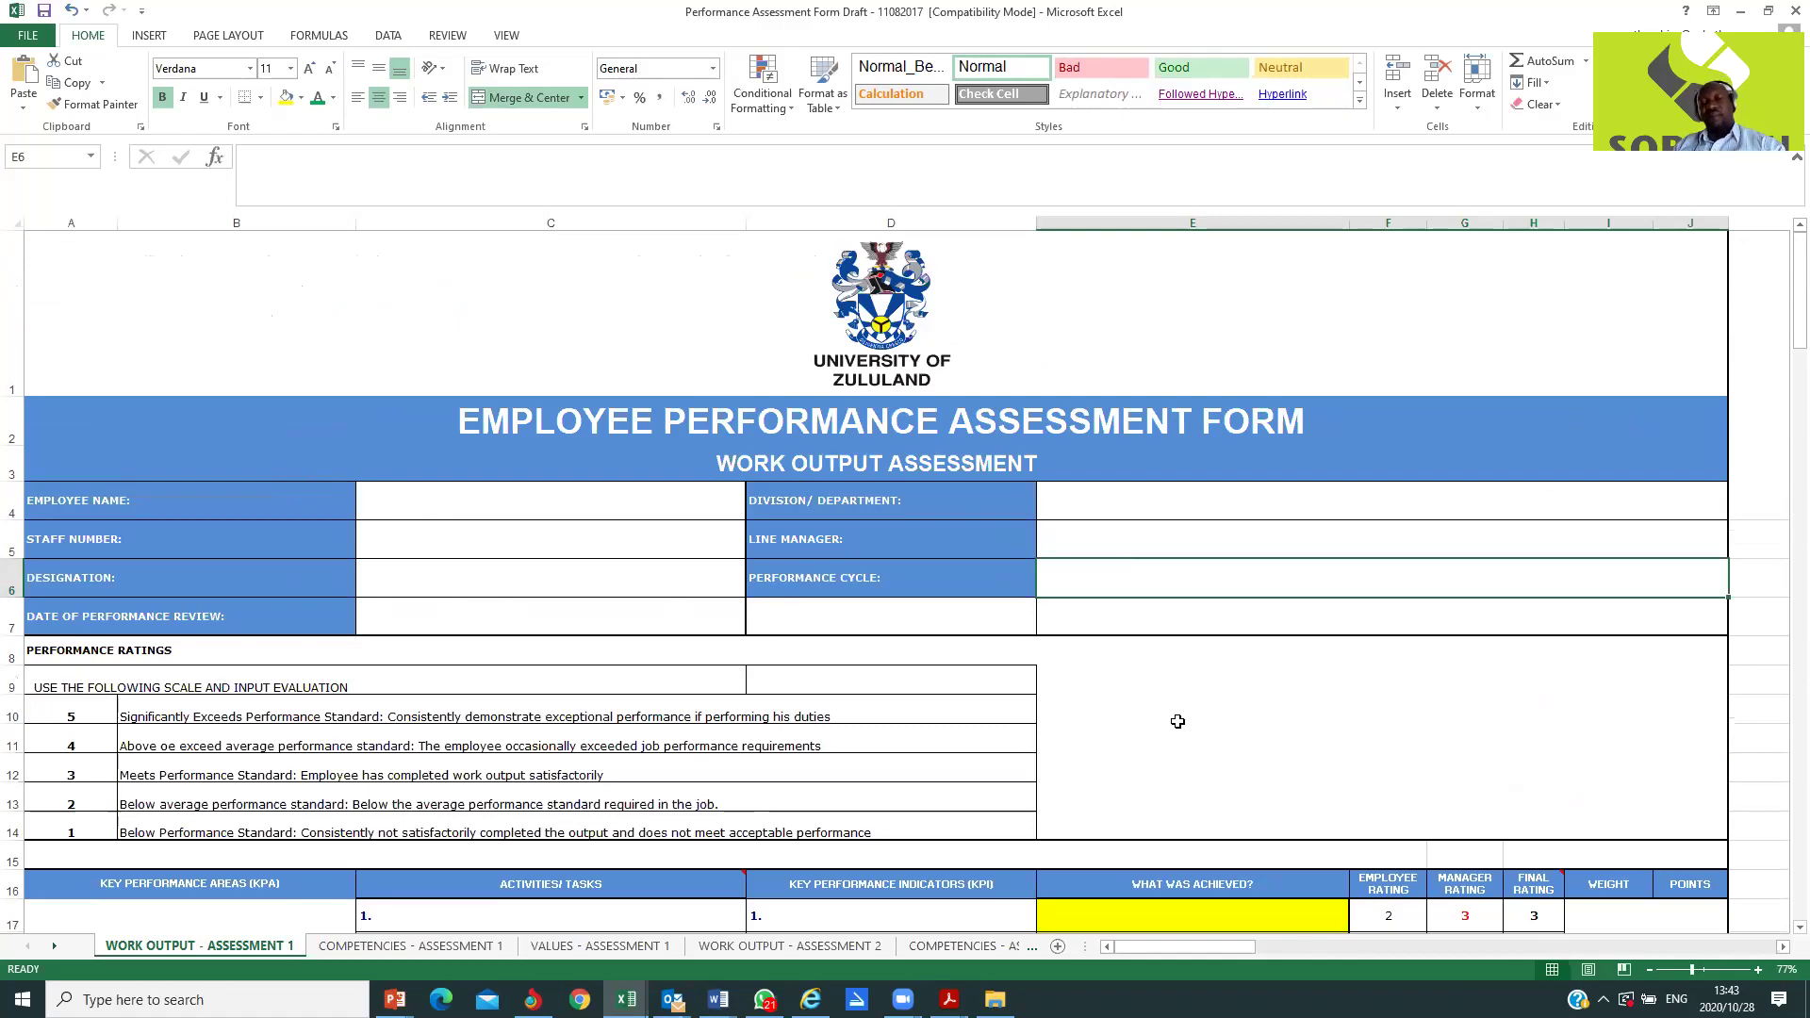
Step: Go through the KPA tables from the form's header and check the formula behind the performance score
scroll(1178, 721, down, 3)
scroll(1178, 721, down, 6)
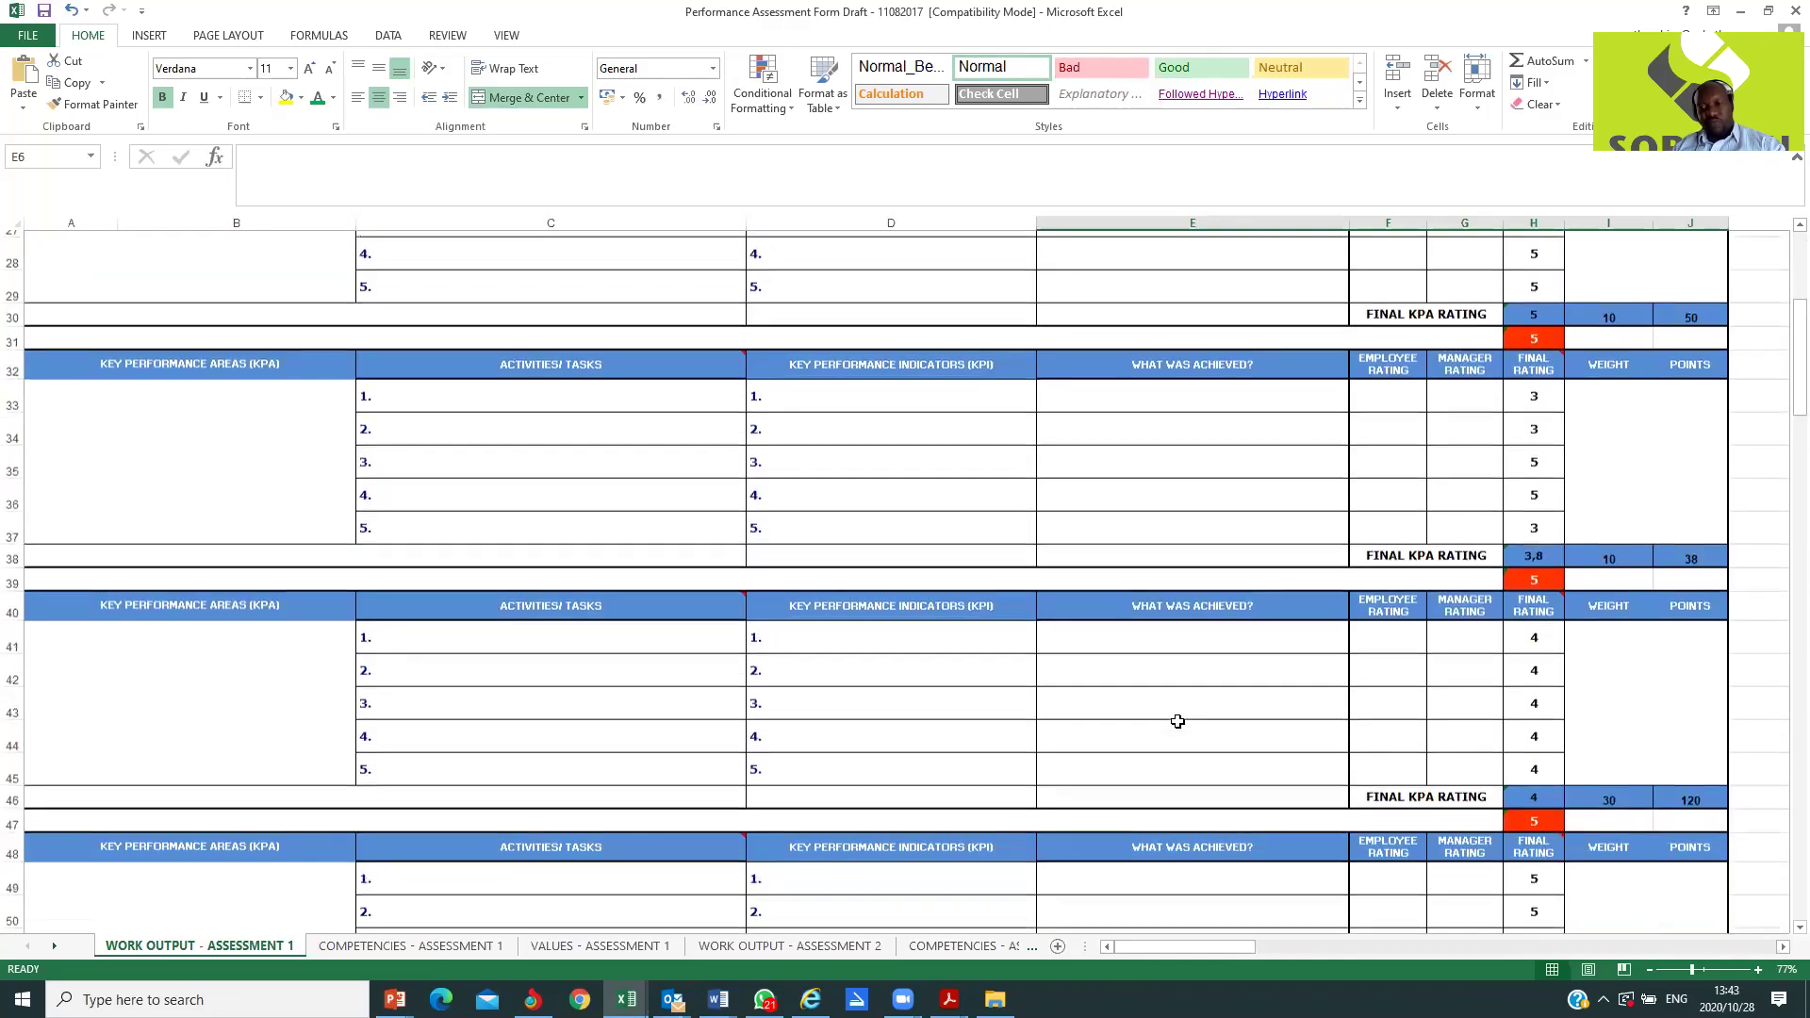
scroll(1178, 722, down, 6)
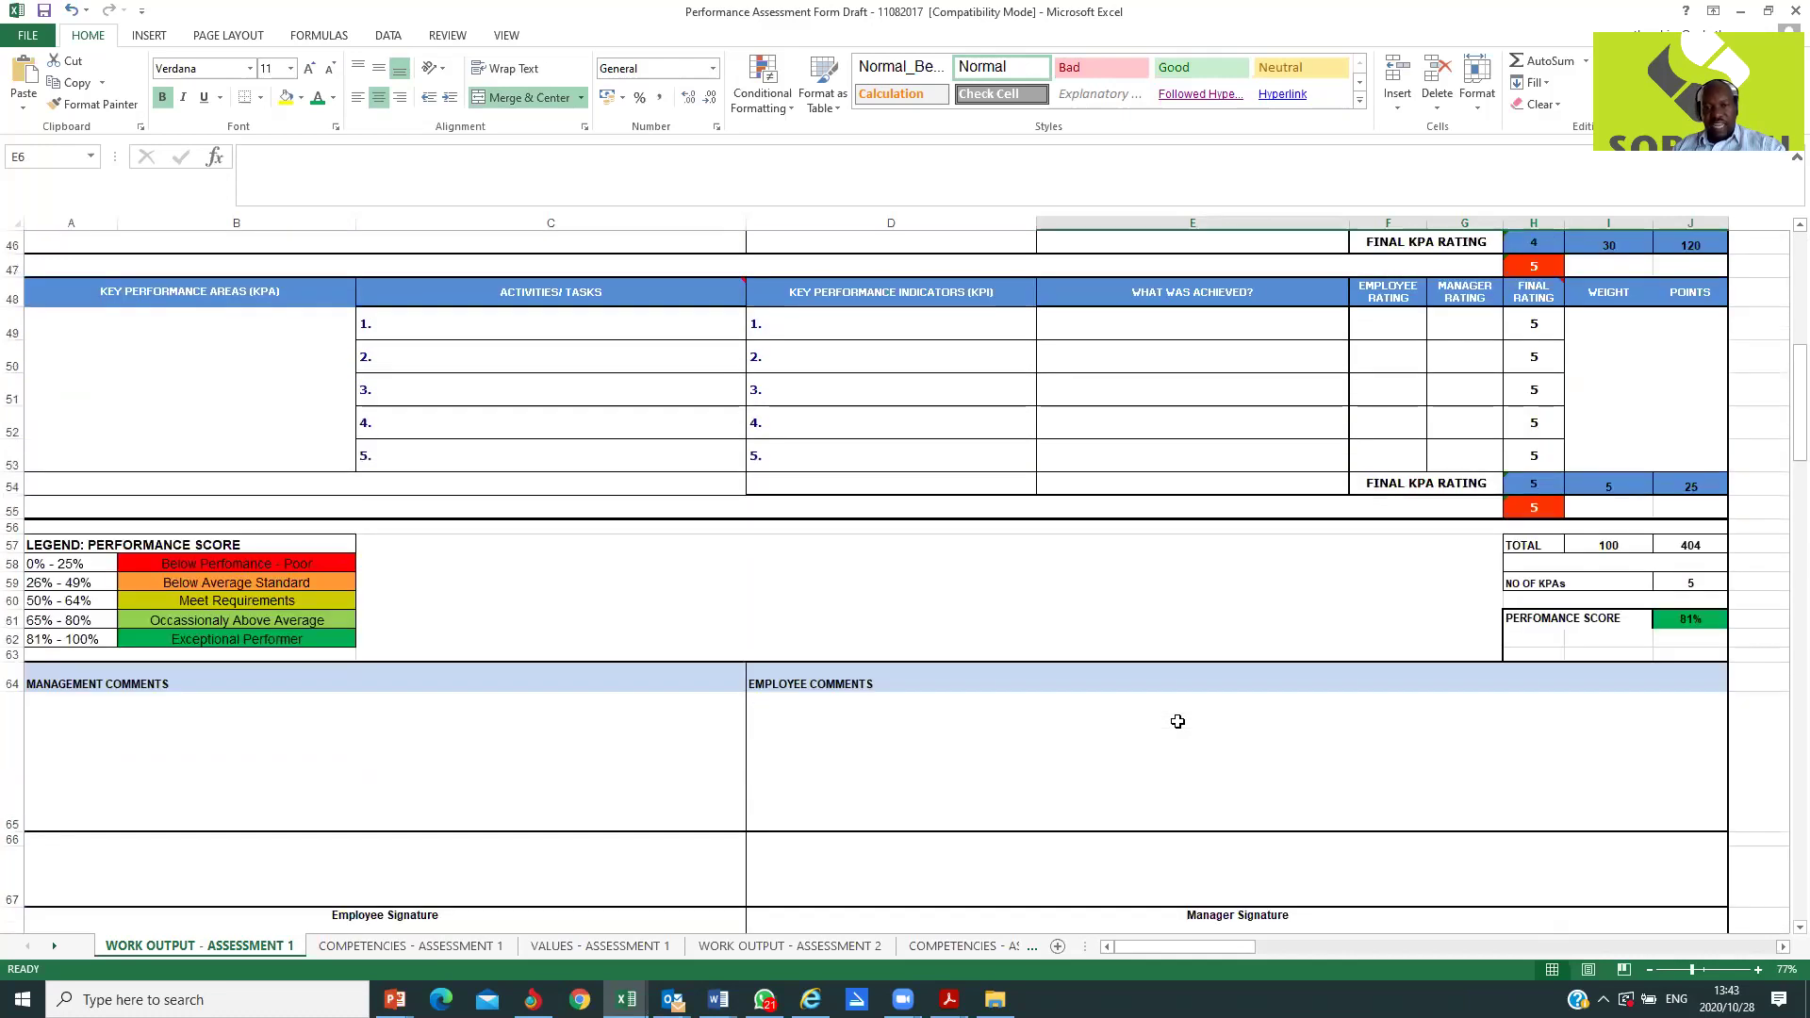
click(1690, 616)
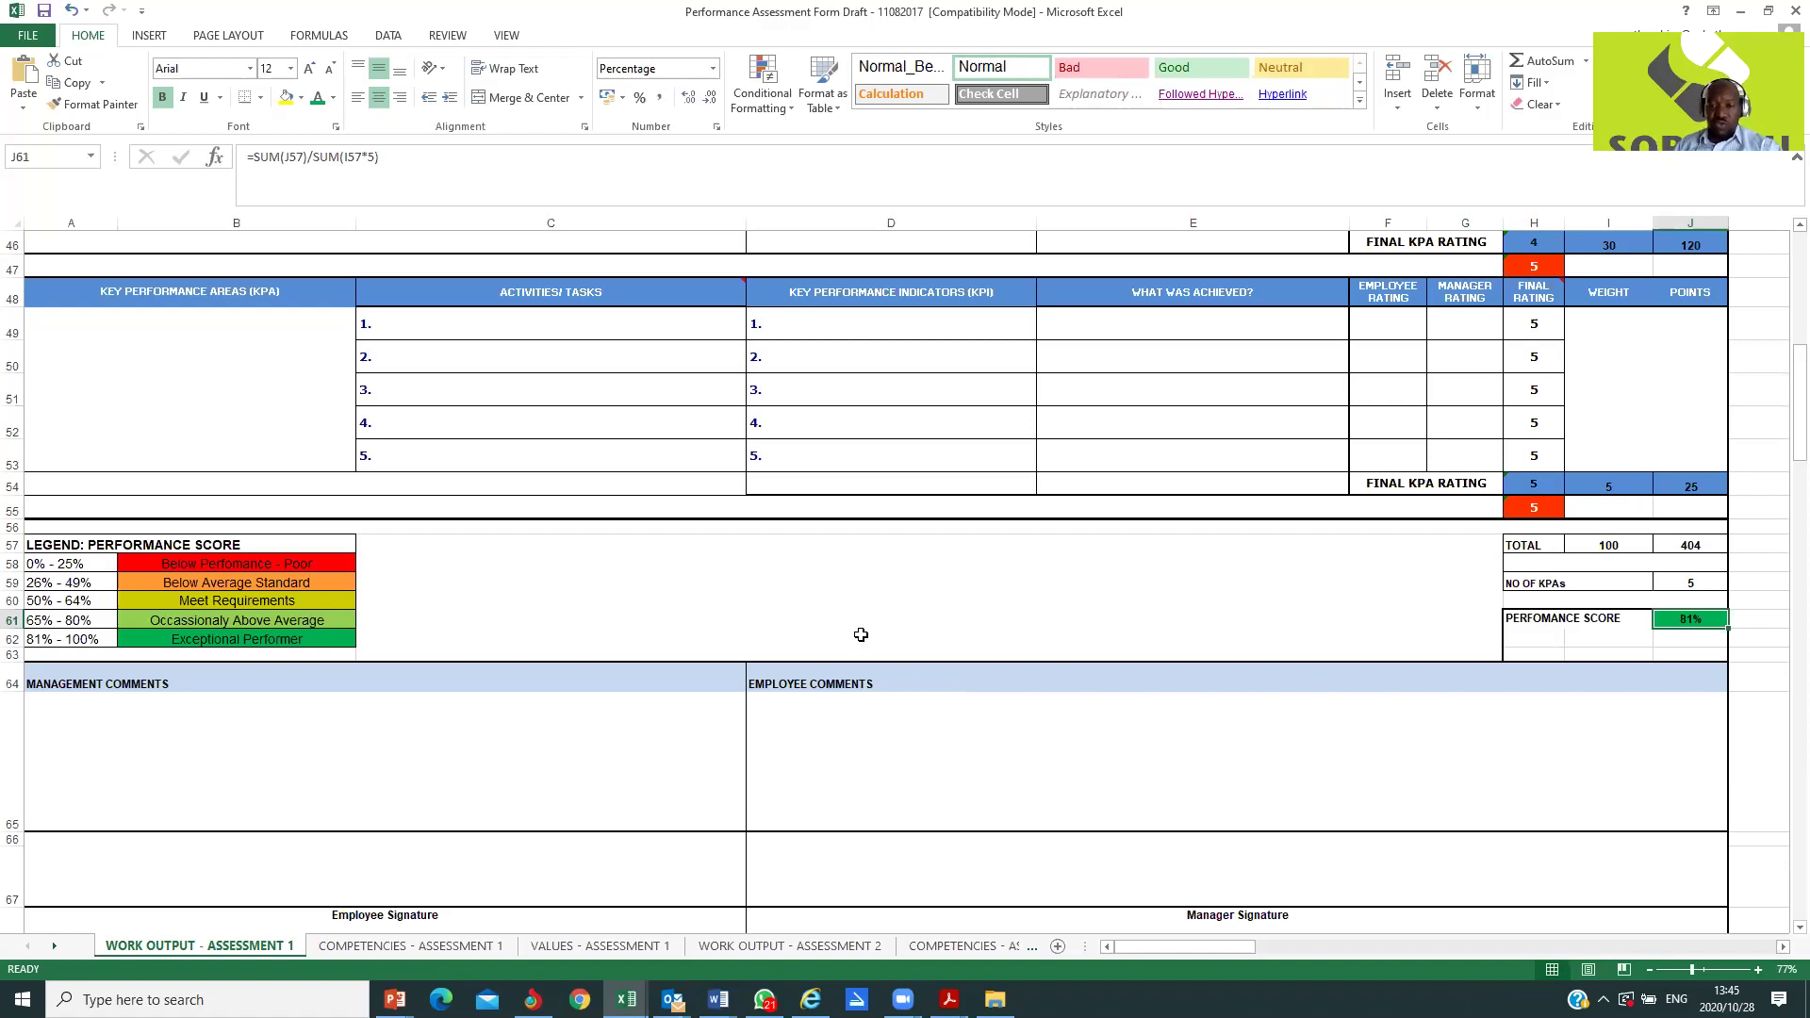
Step: Review the work output form's employee details, performance rating scale and last KPA tables
scroll(982, 708, up, 15)
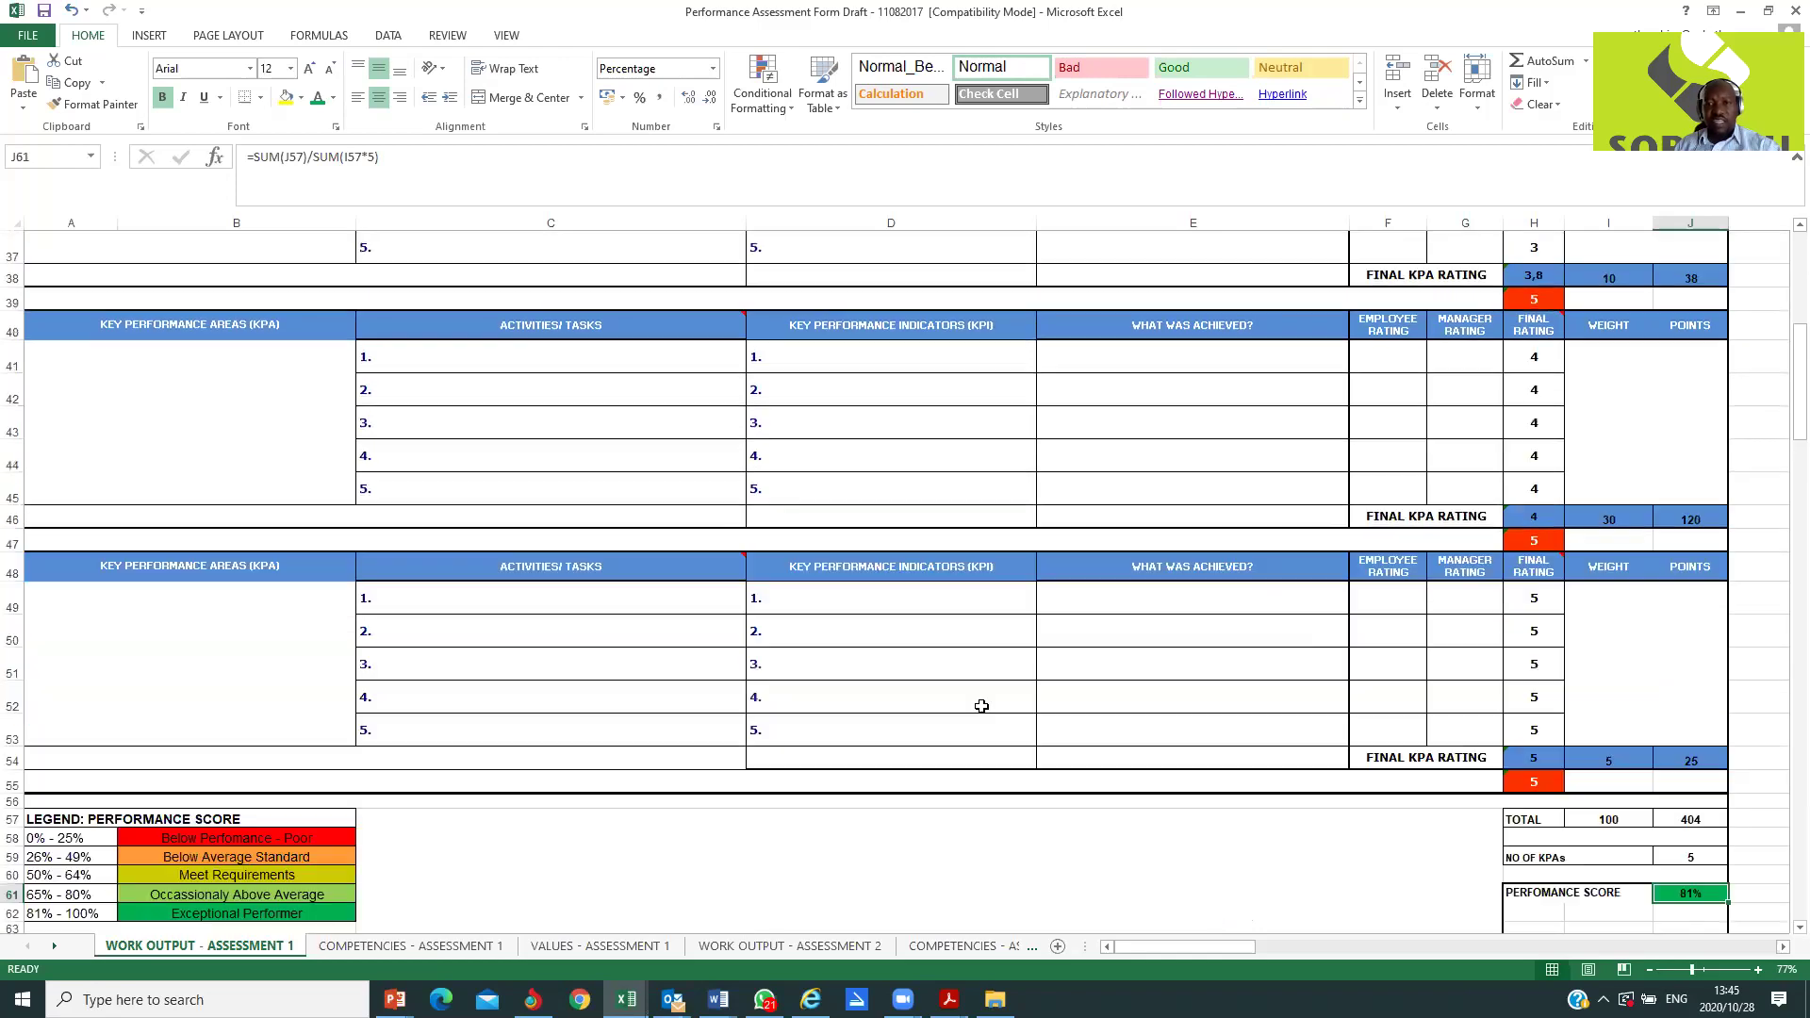
scroll(980, 704, up, 1)
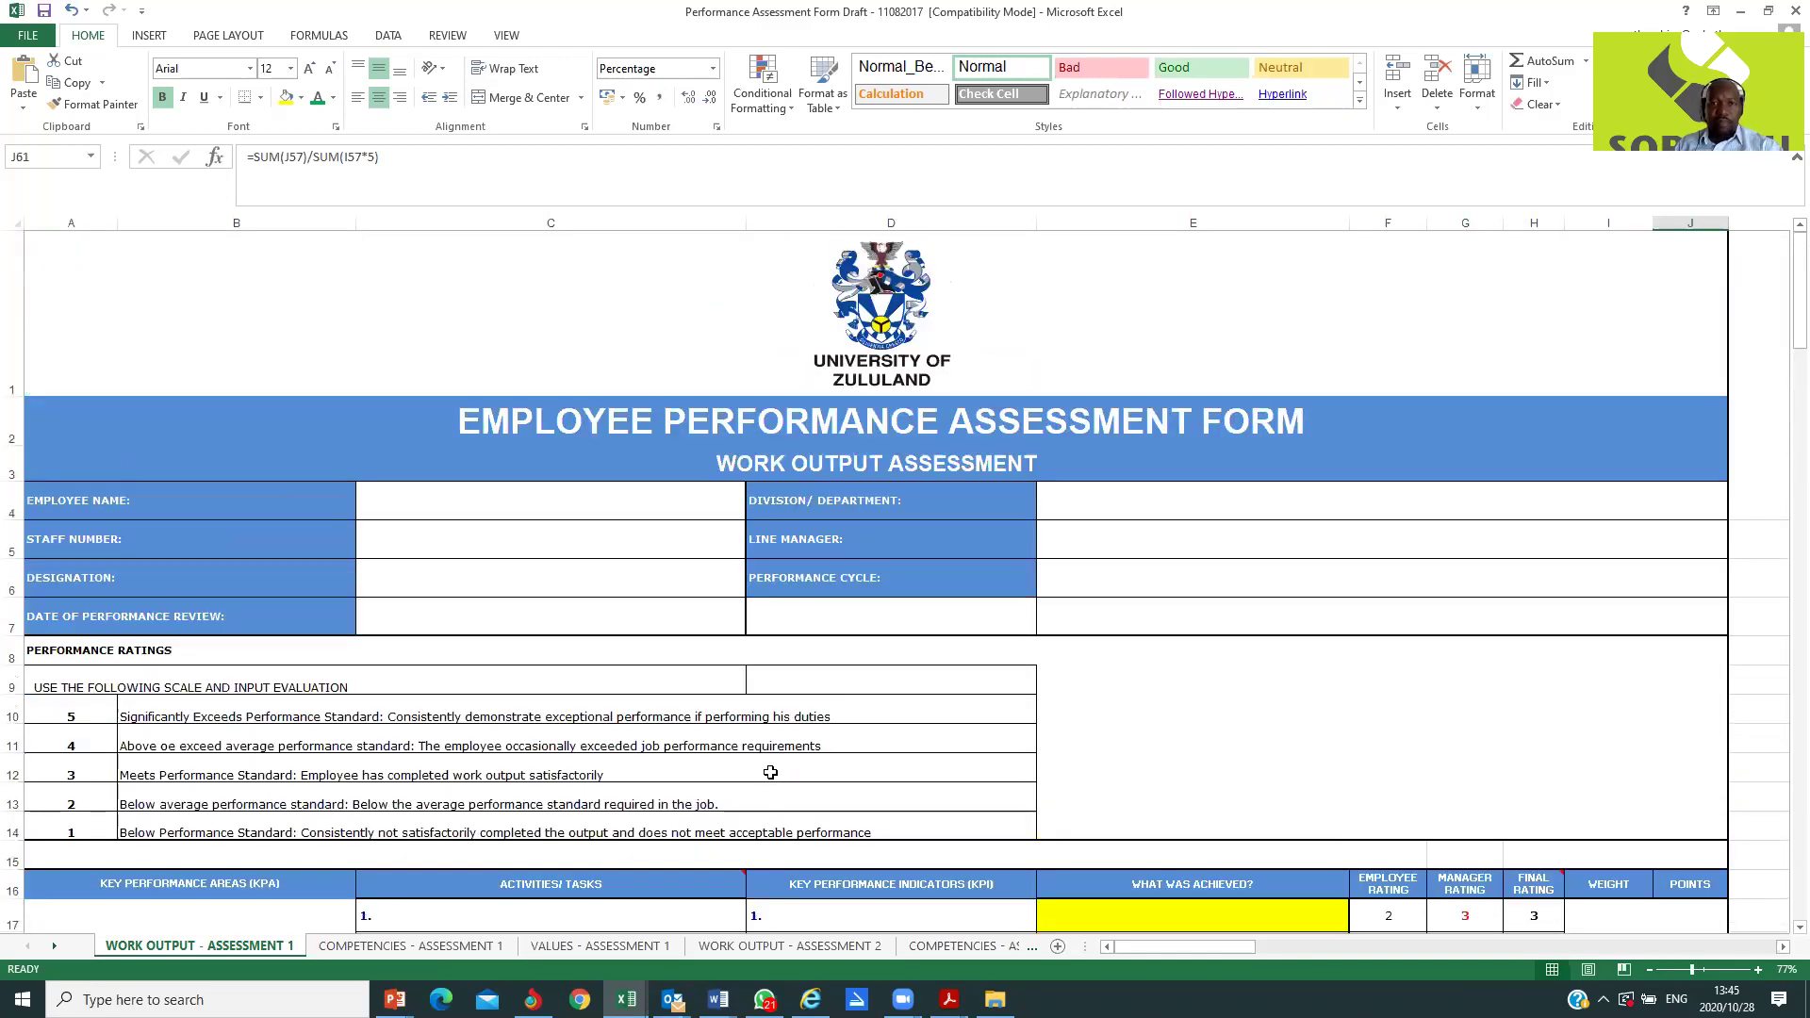
scroll(828, 755, down, 3)
scroll(829, 755, down, 9)
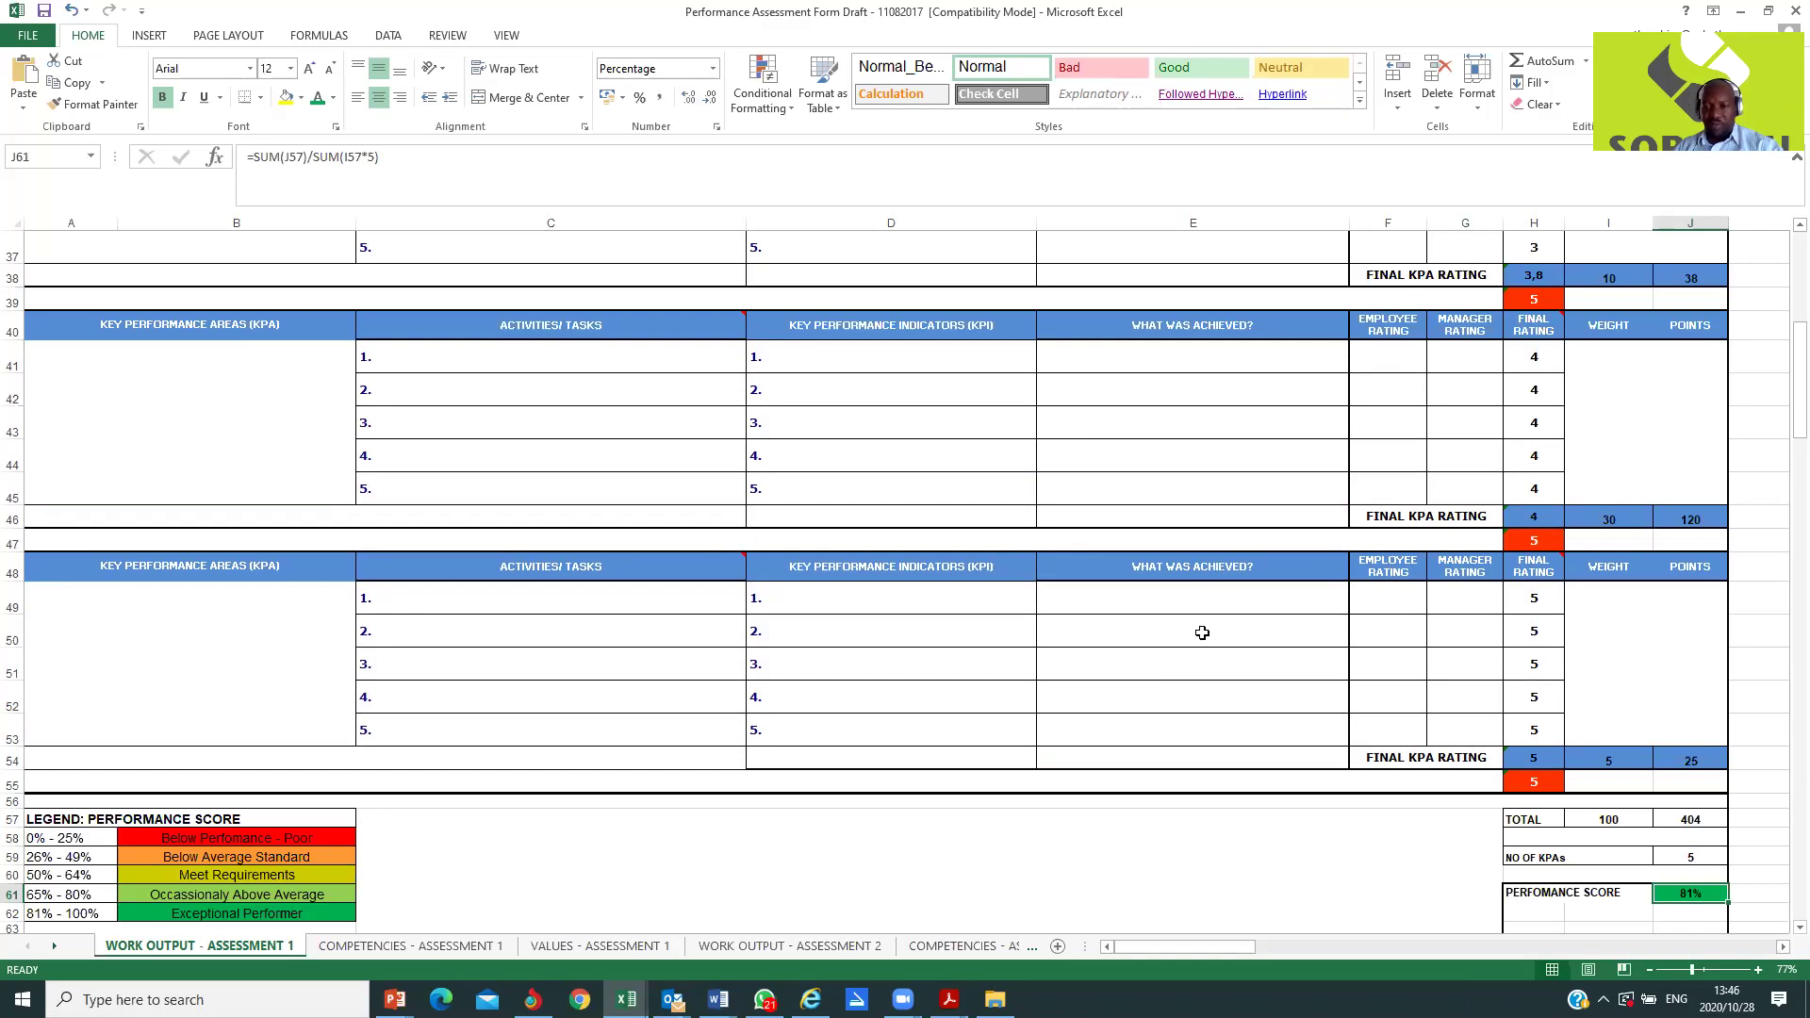
scroll(1180, 679, up, 3)
scroll(1180, 679, up, 10)
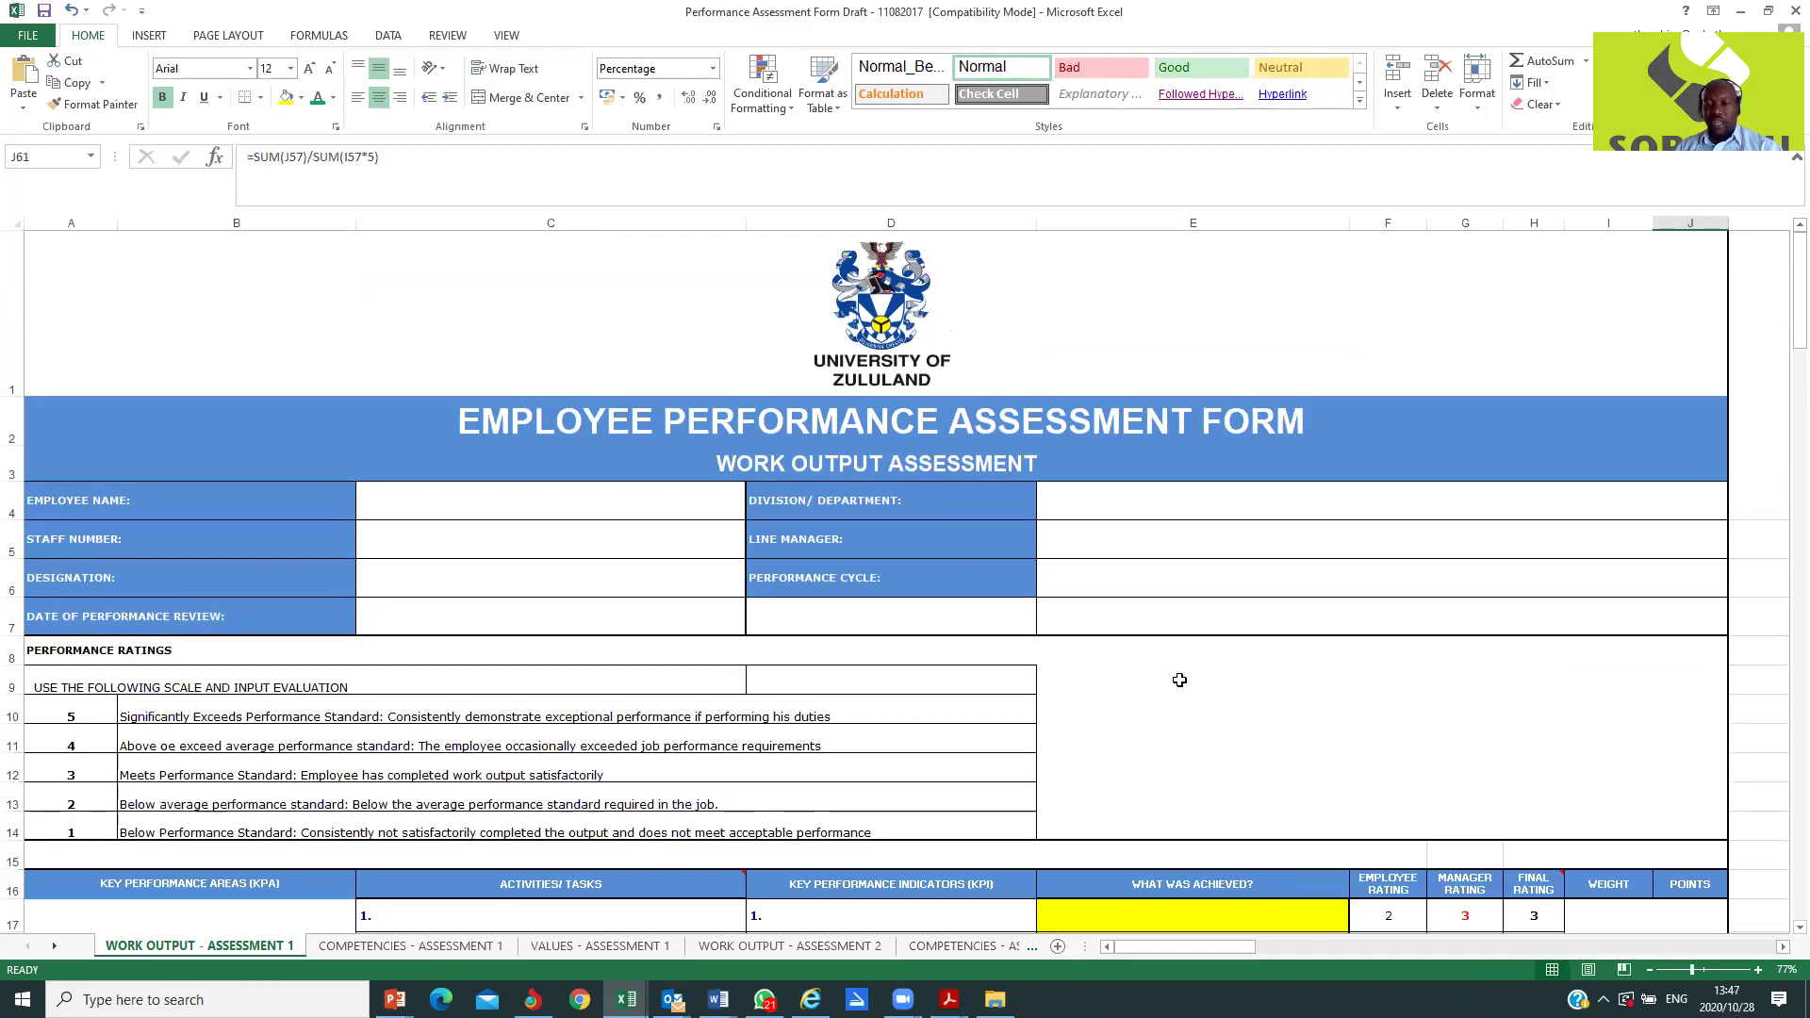
Step: Clear the employee and manager ratings of activity 1 in the first KPA table
scroll(1180, 680, down, 3)
scroll(1180, 679, down, 1)
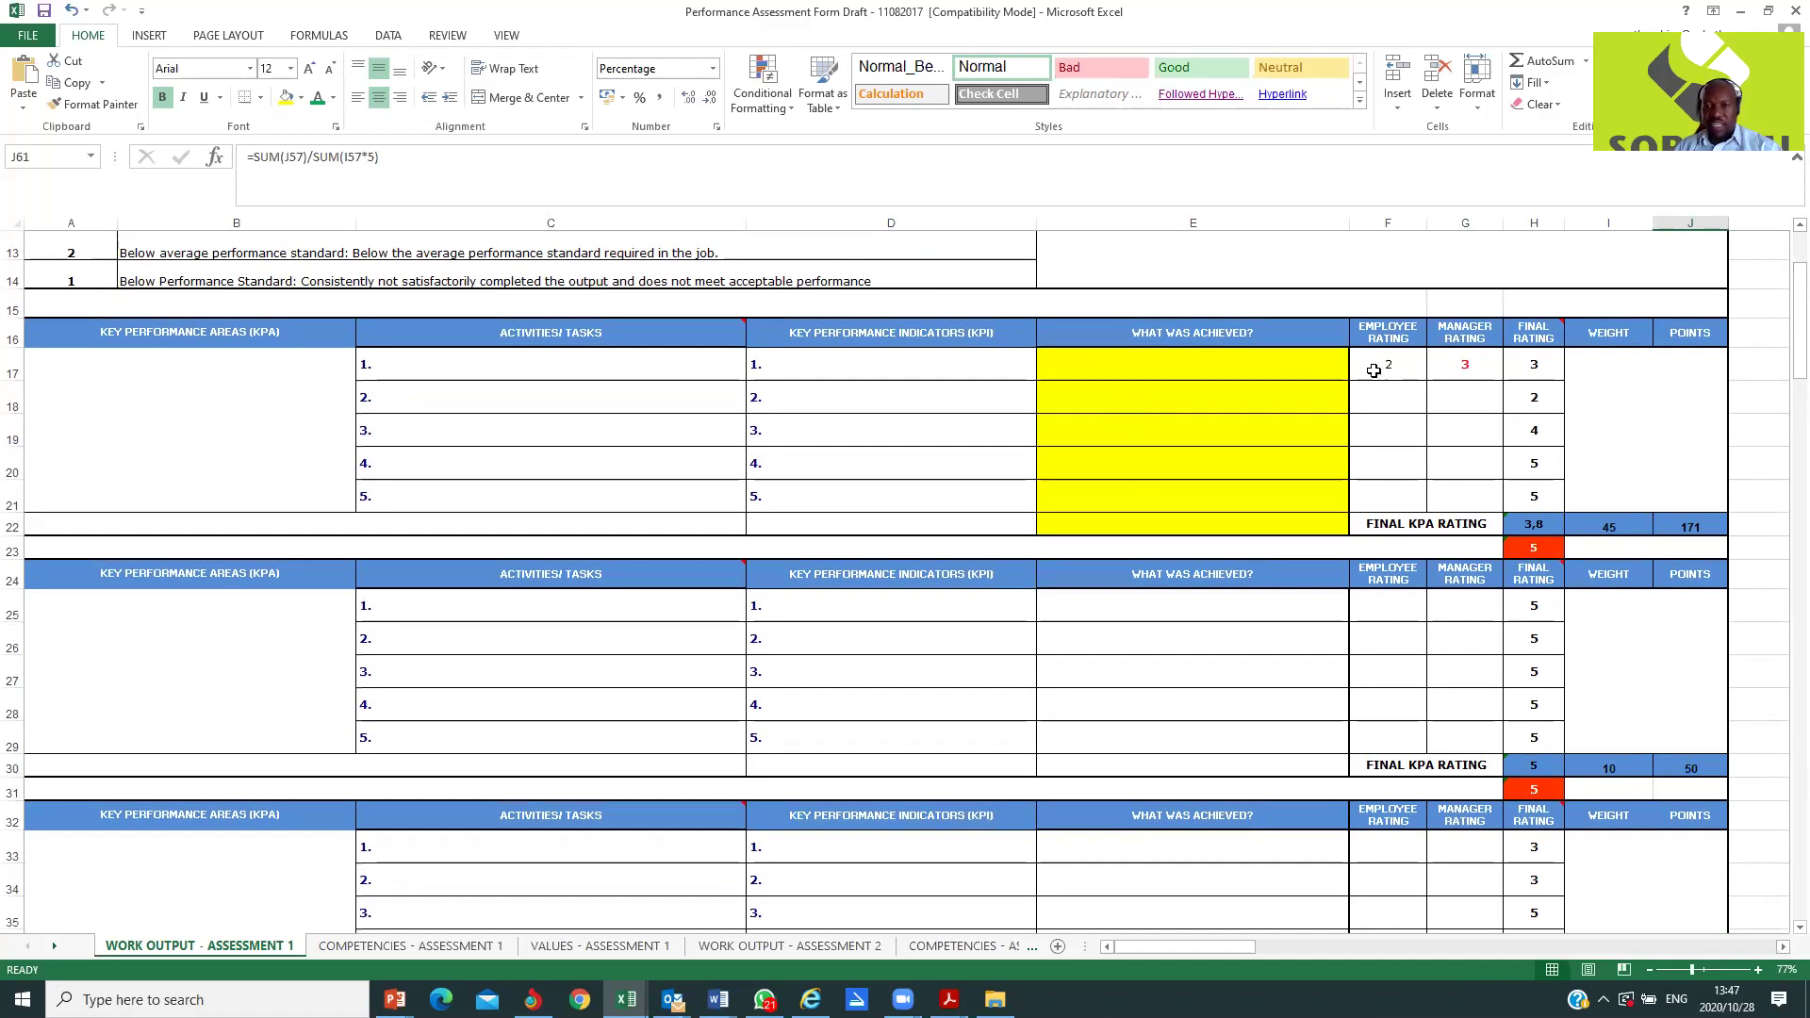
drag(1390, 363, 1458, 362)
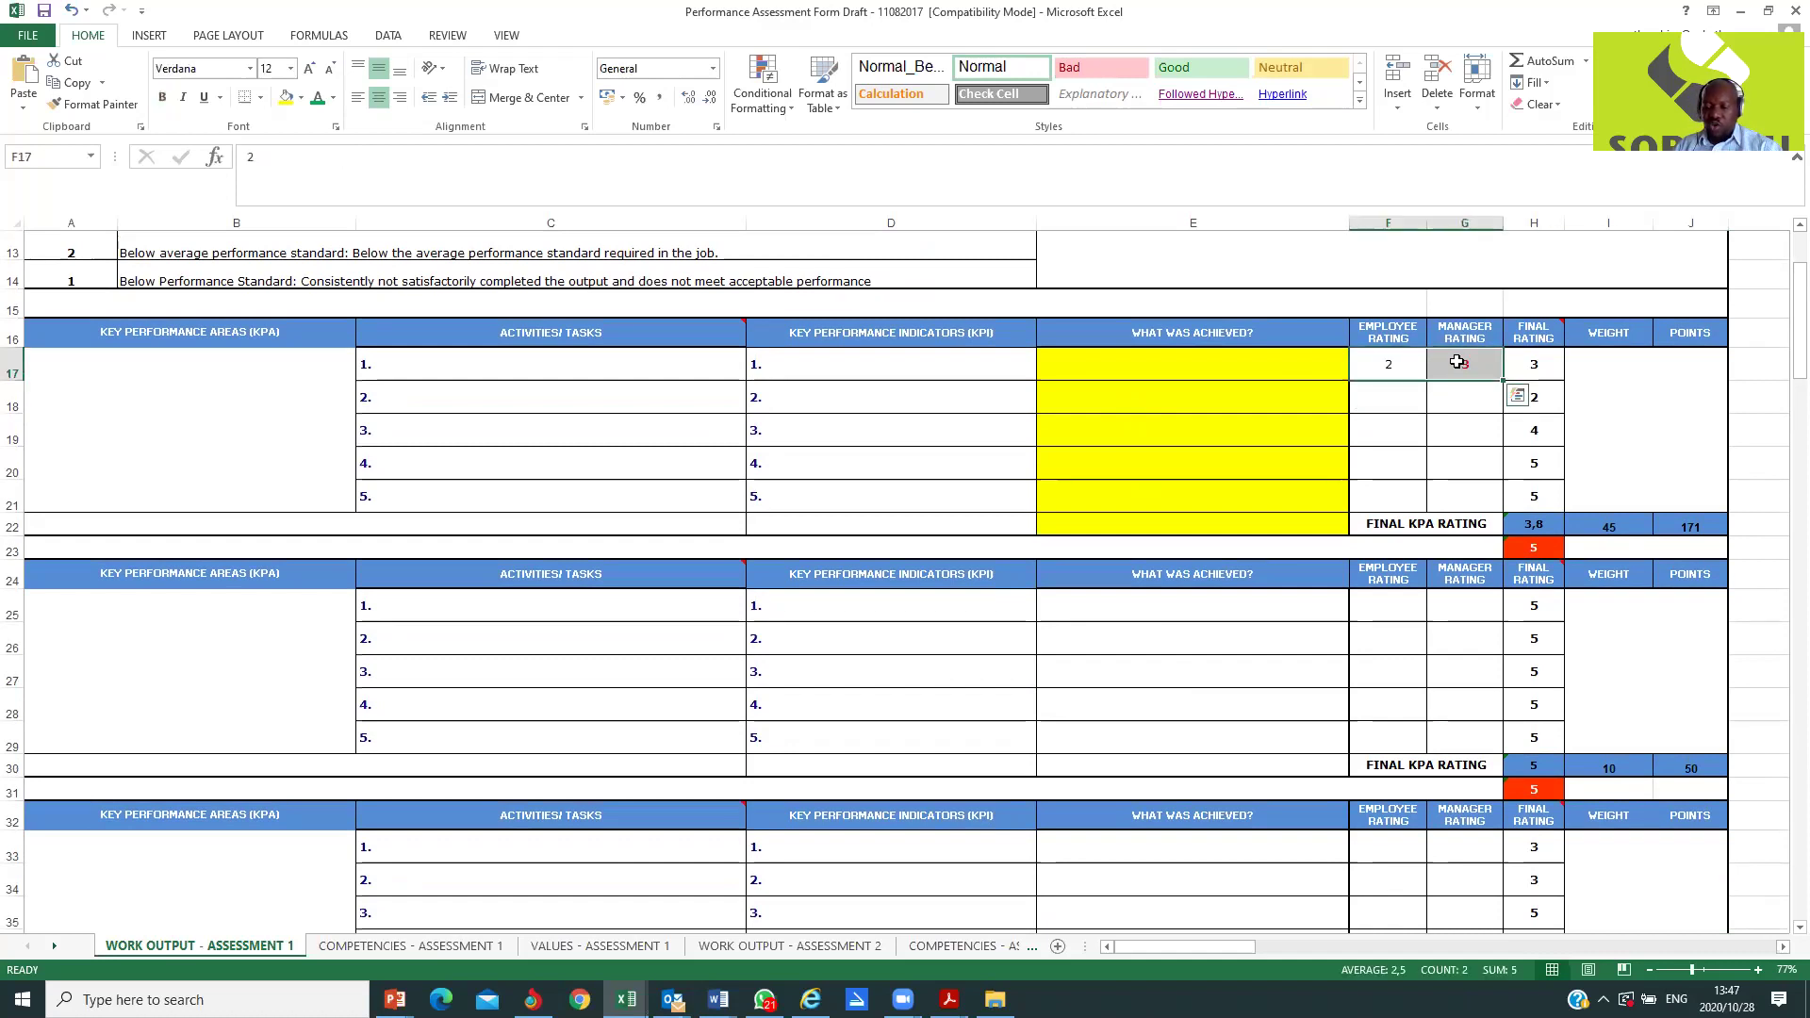
key(Delete)
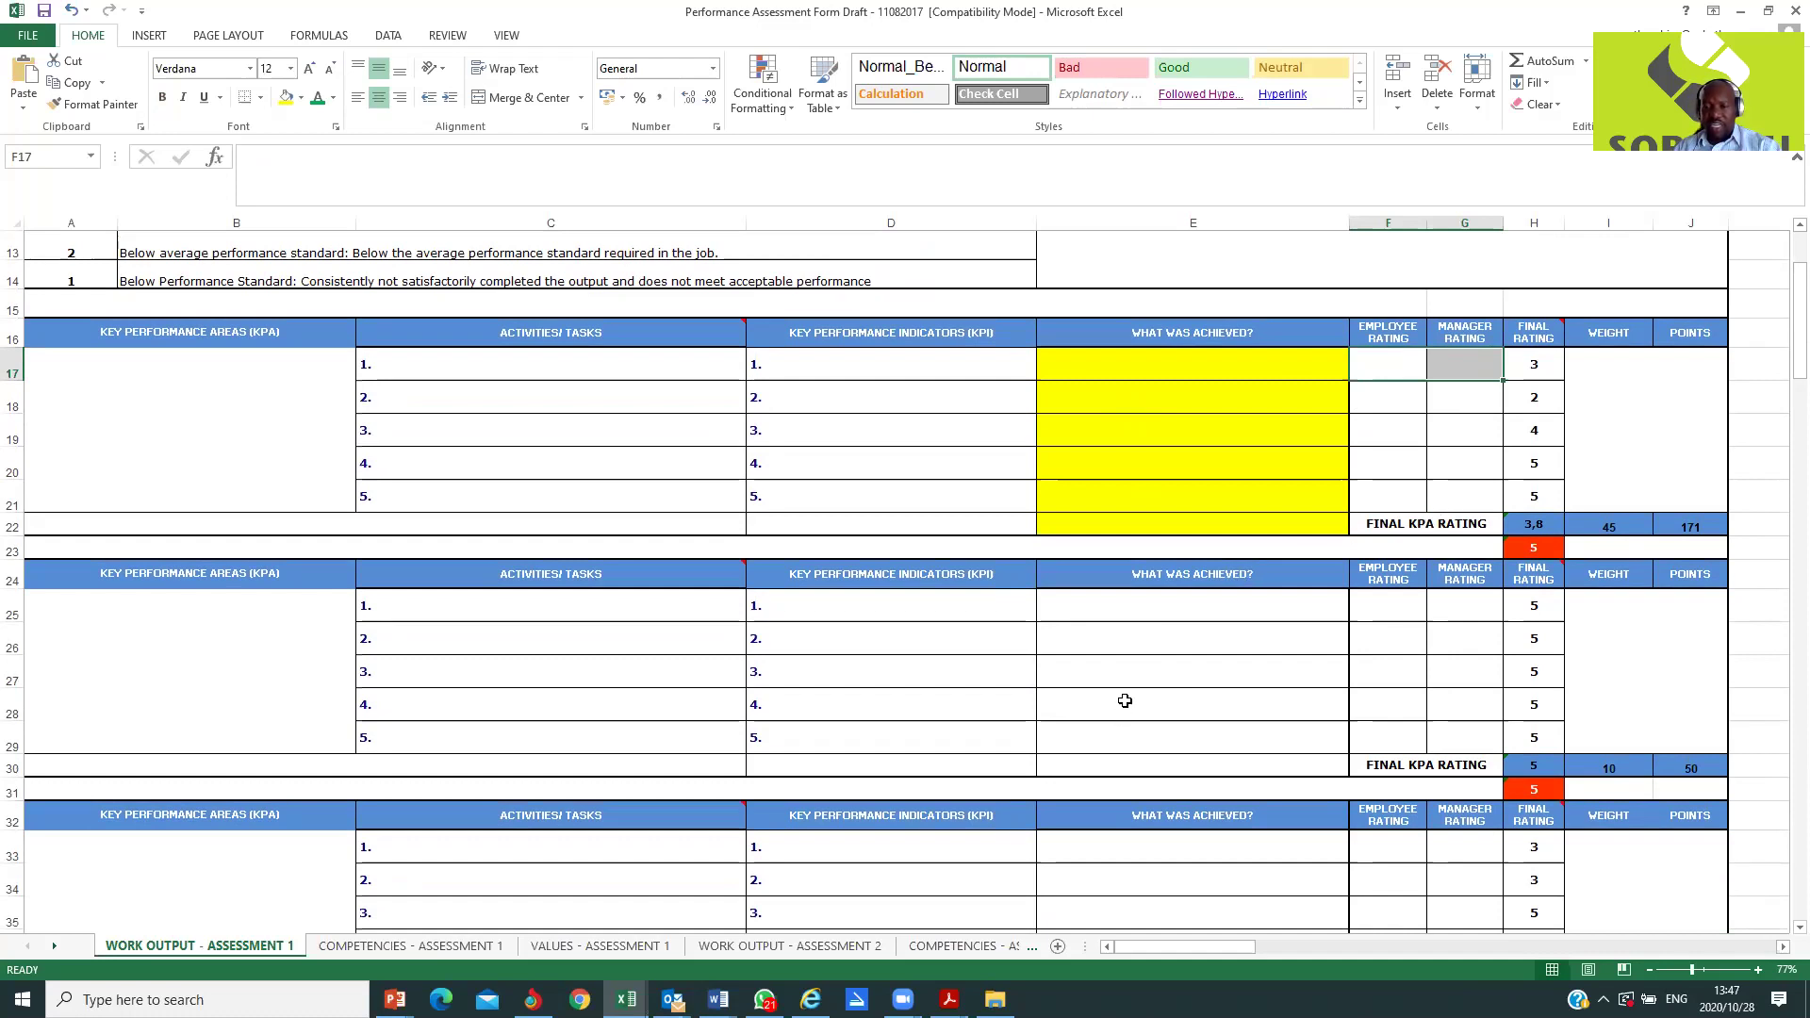
scroll(1125, 701, down, 5)
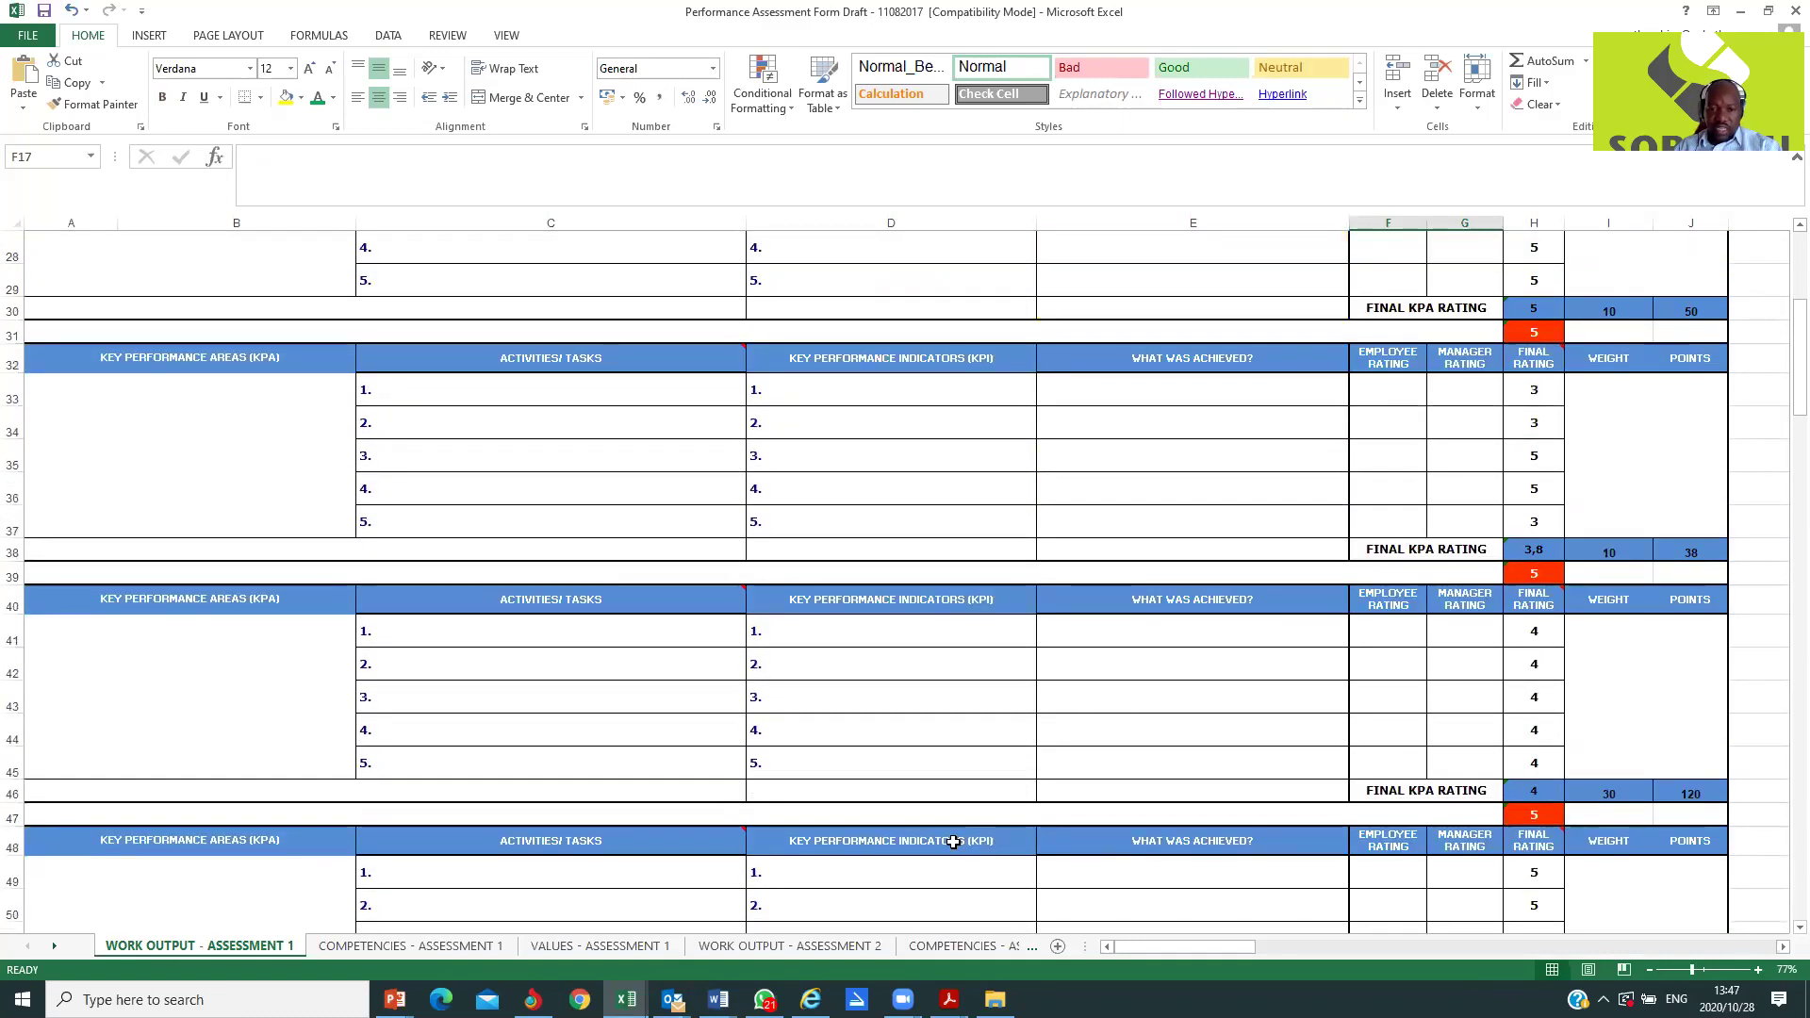